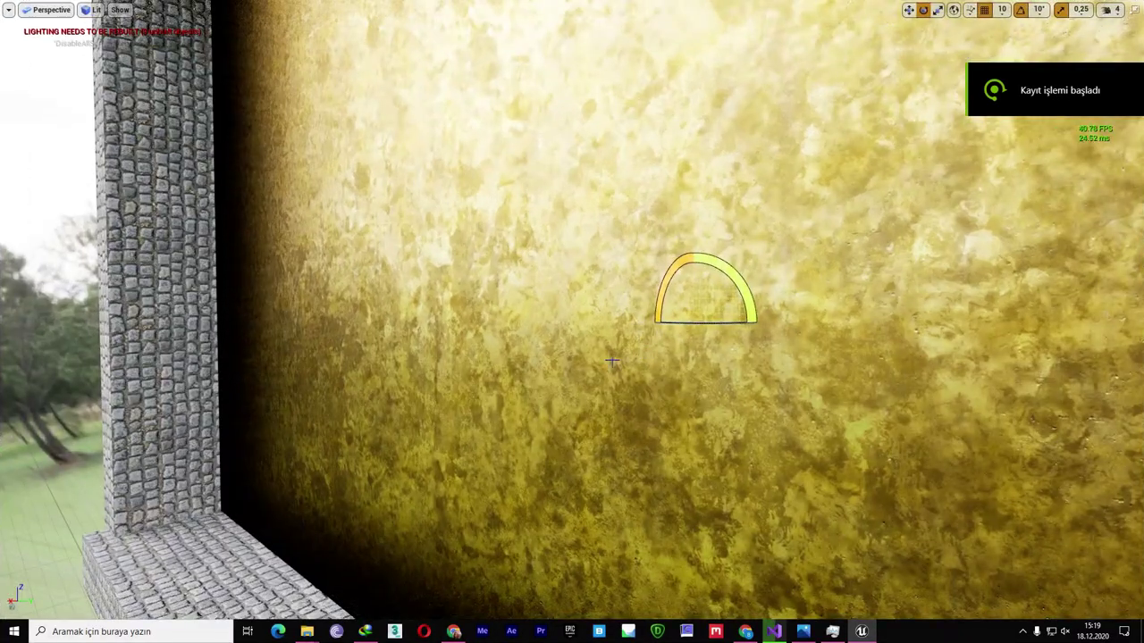
# Step: Compare the yellow-wall view with DLSS in Quality mode against DLSS Off, checking FPS
pyautogui.moveTo(569, 348); pyautogui.dragTo(536, 357, button='right')
pyautogui.moveTo(518, 320); pyautogui.dragTo(514, 286, button='right')
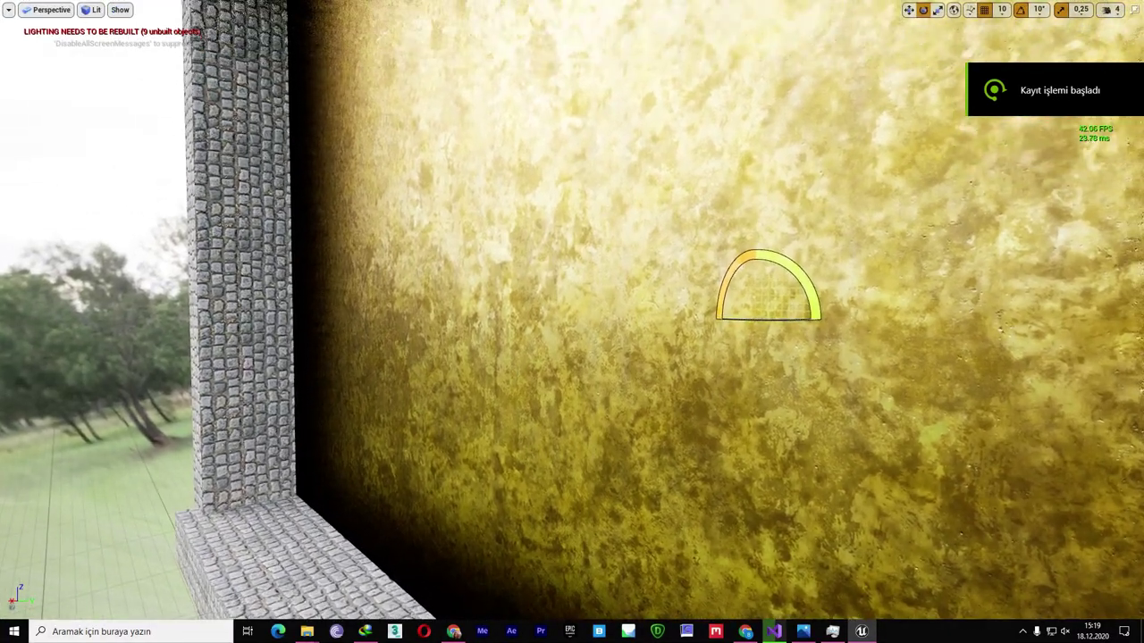
pyautogui.click(8, 10)
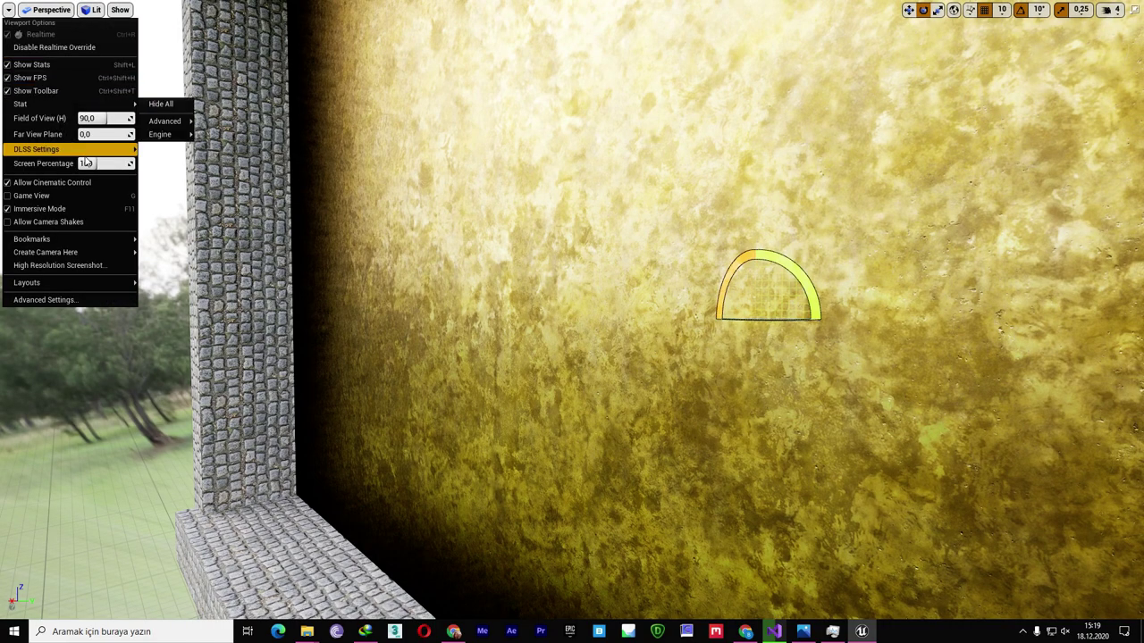
pyautogui.moveTo(90, 150)
pyautogui.click(374, 157)
pyautogui.moveTo(531, 234)
pyautogui.mouseDown(button='right')
pyautogui.moveTo(670, 230)
pyautogui.moveTo(442, 253)
pyautogui.mouseUp(button='right')
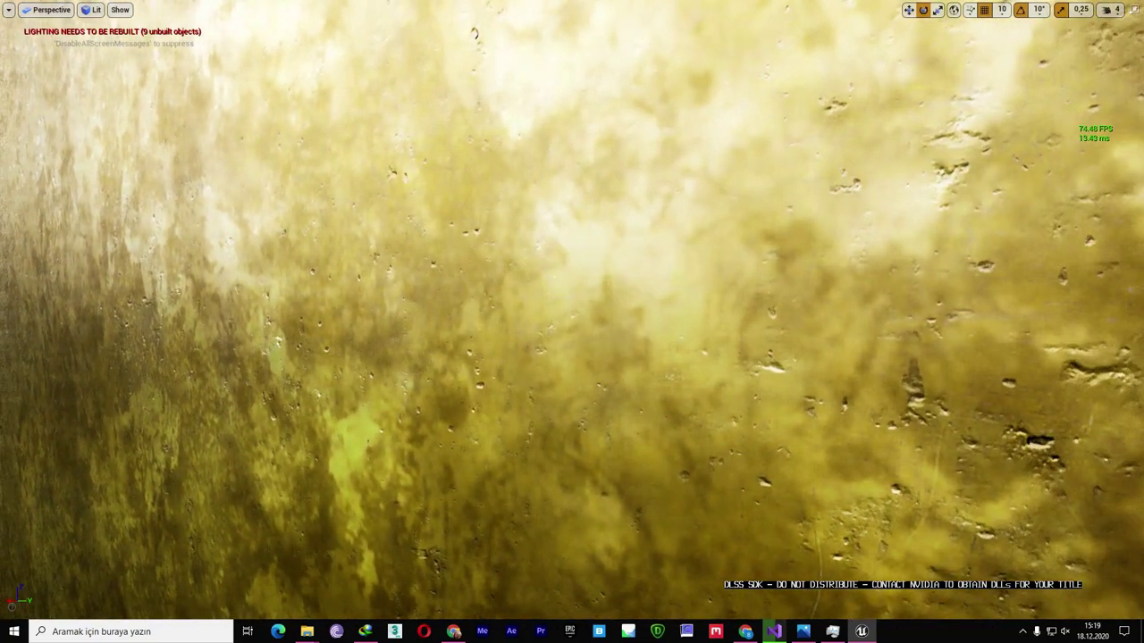
pyautogui.click(9, 11)
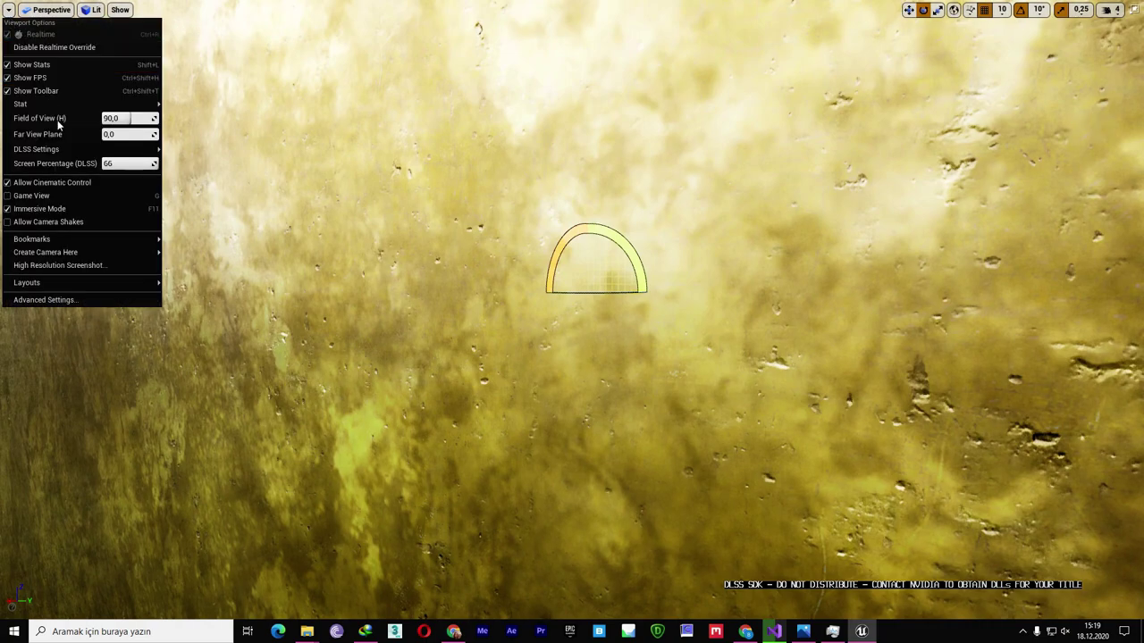
pyautogui.moveTo(89, 149)
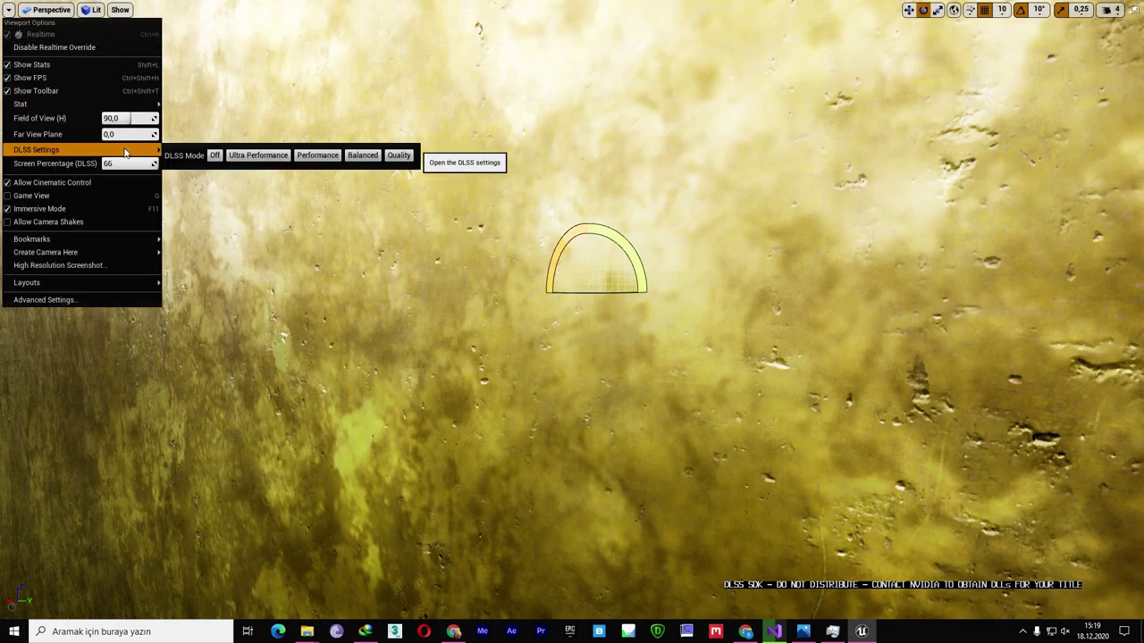
pyautogui.click(215, 156)
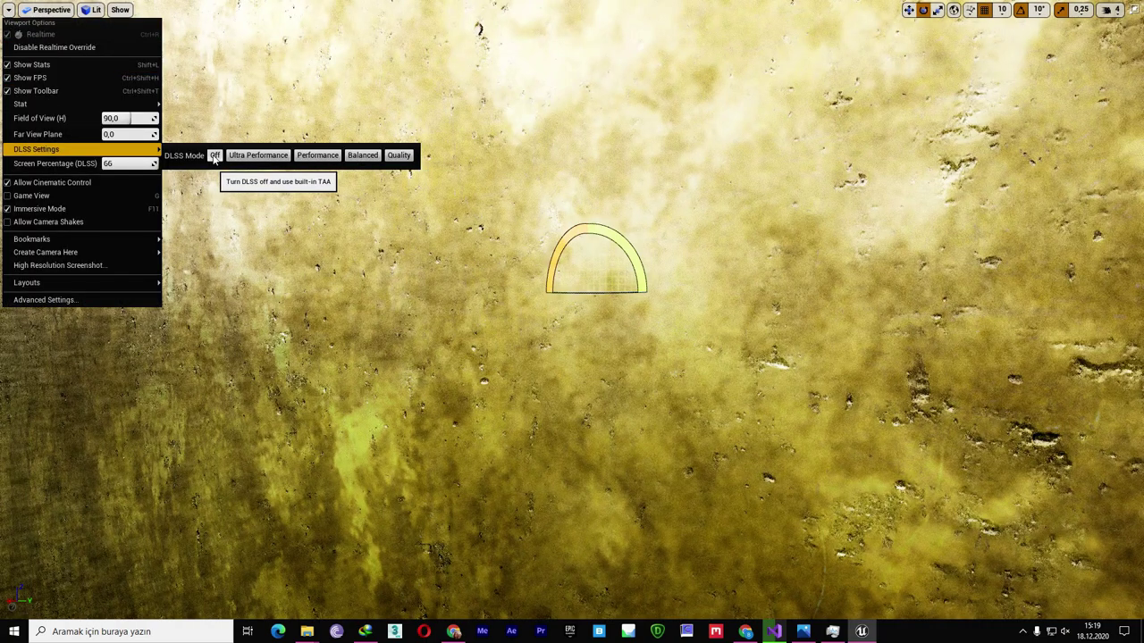
pyautogui.click(398, 155)
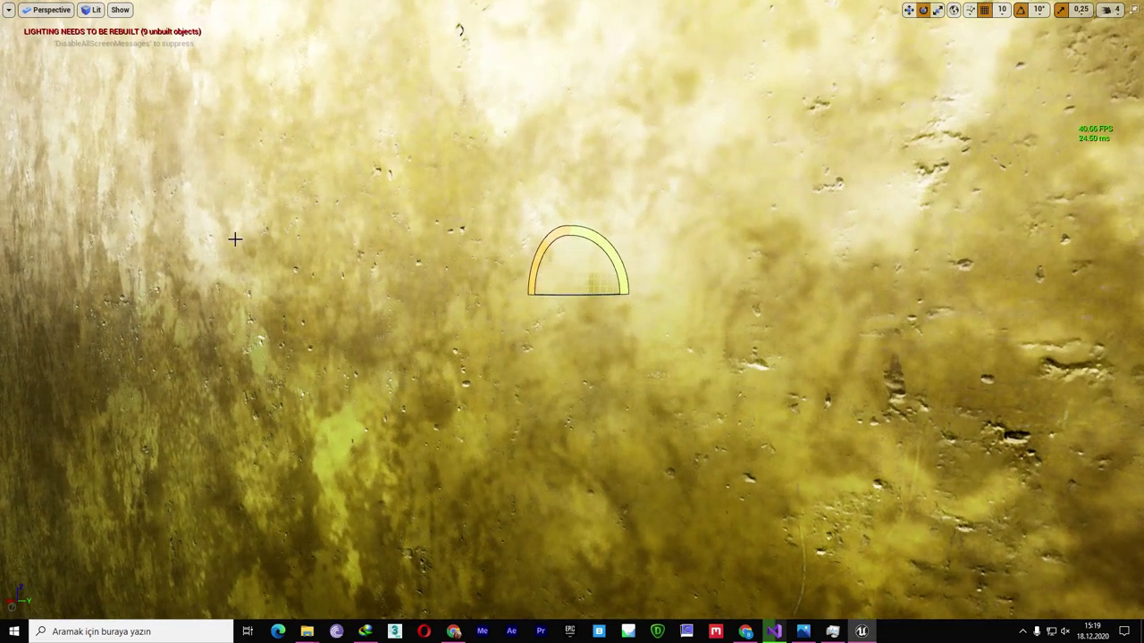
# Step: Try DLSS Quality and Balanced, then settle on Performance mode at screen percentage 50
pyautogui.click(9, 11)
pyautogui.moveTo(90, 149)
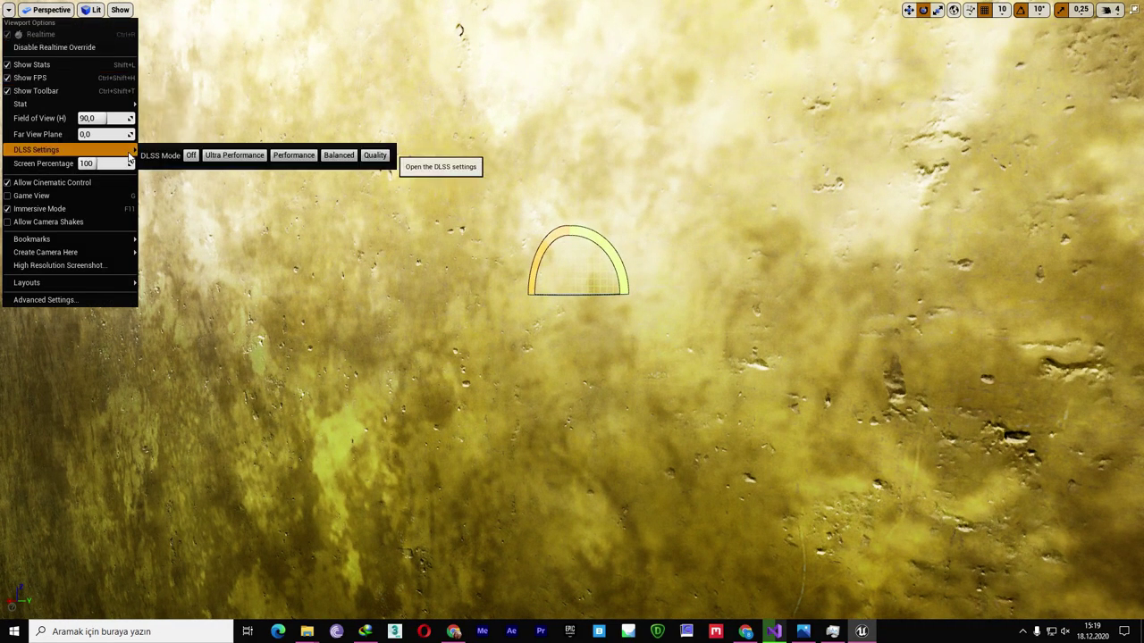
pyautogui.click(371, 159)
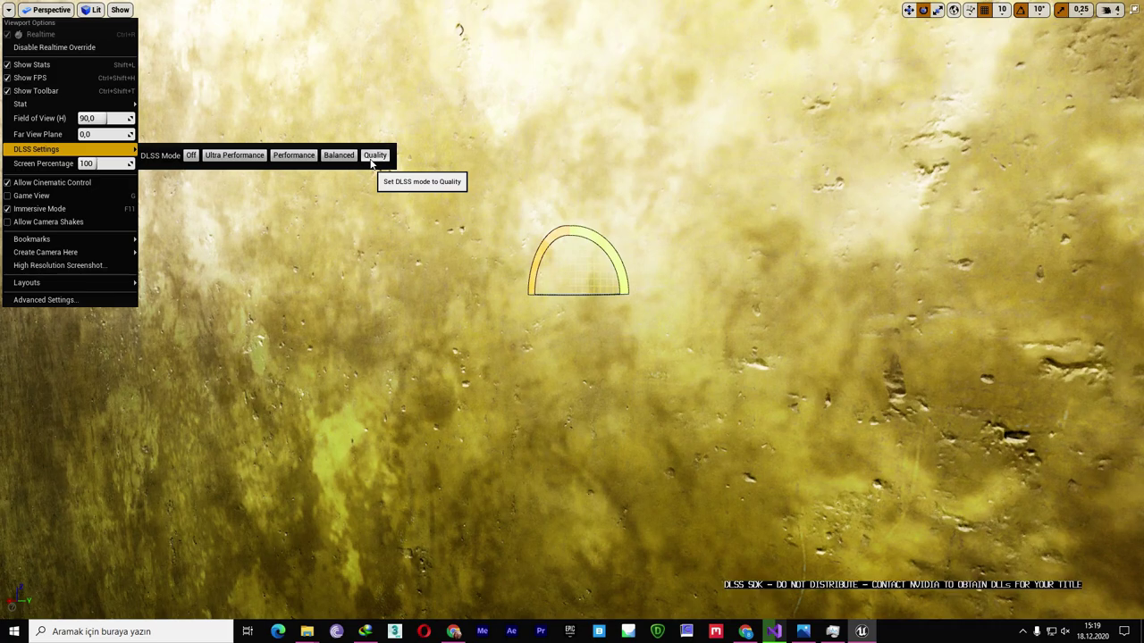
pyautogui.click(328, 157)
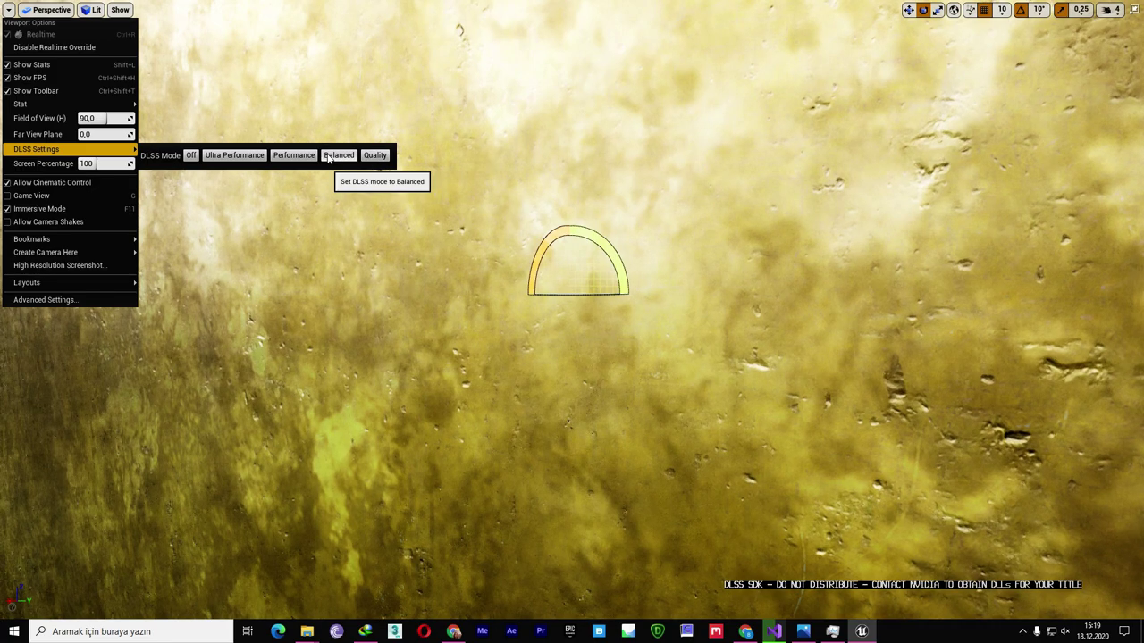
pyautogui.moveTo(406, 156); pyautogui.dragTo(407, 156, button='right')
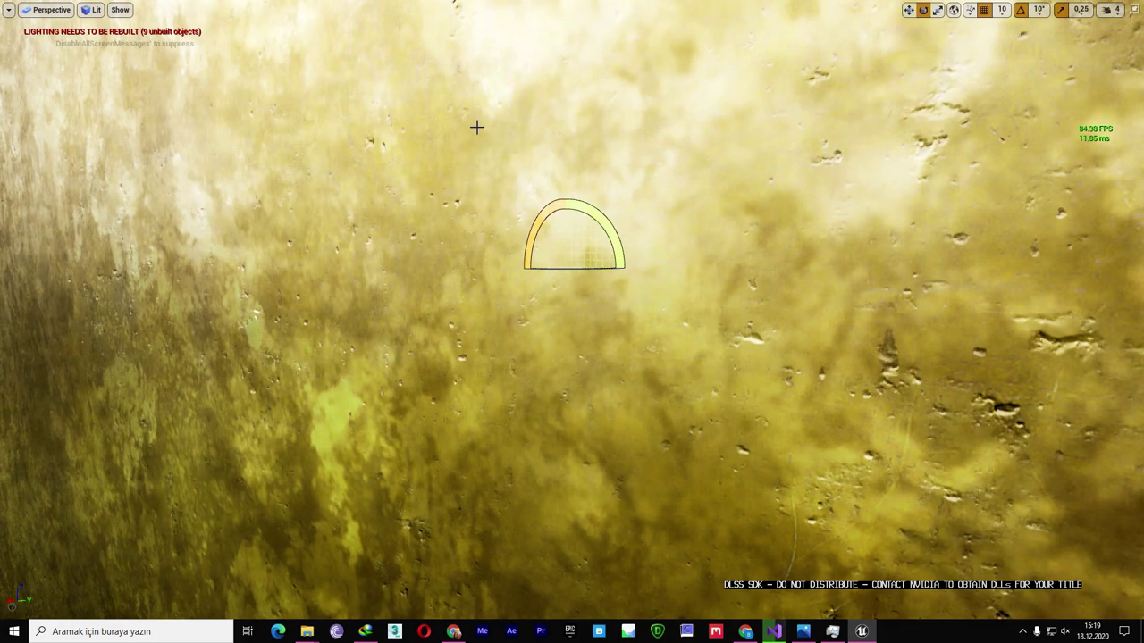
pyautogui.click(8, 13)
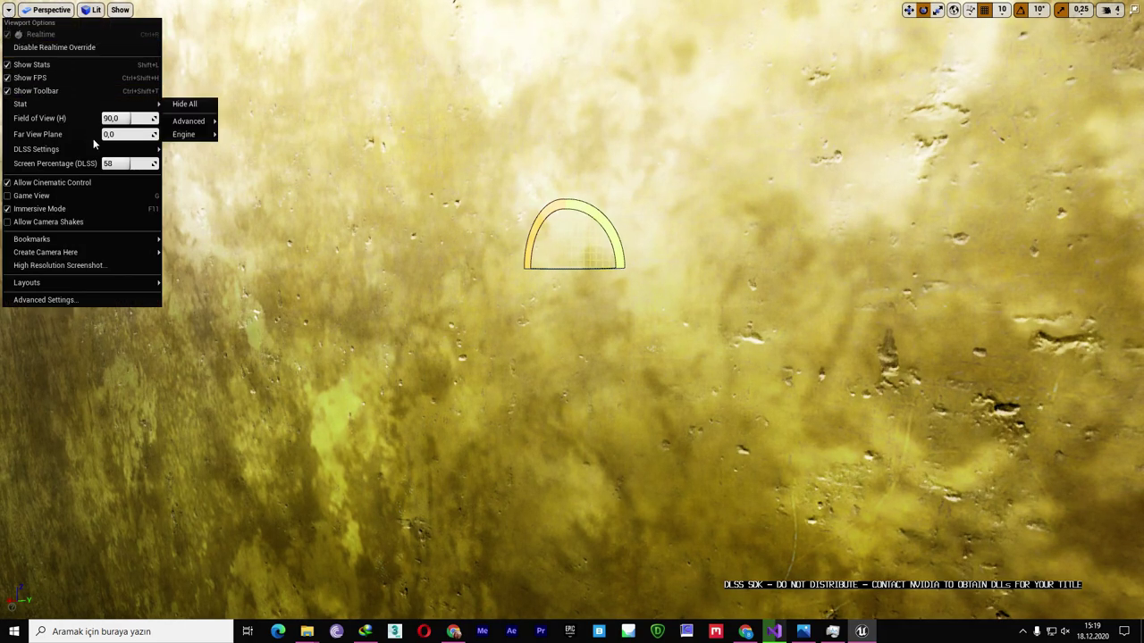
pyautogui.moveTo(109, 153)
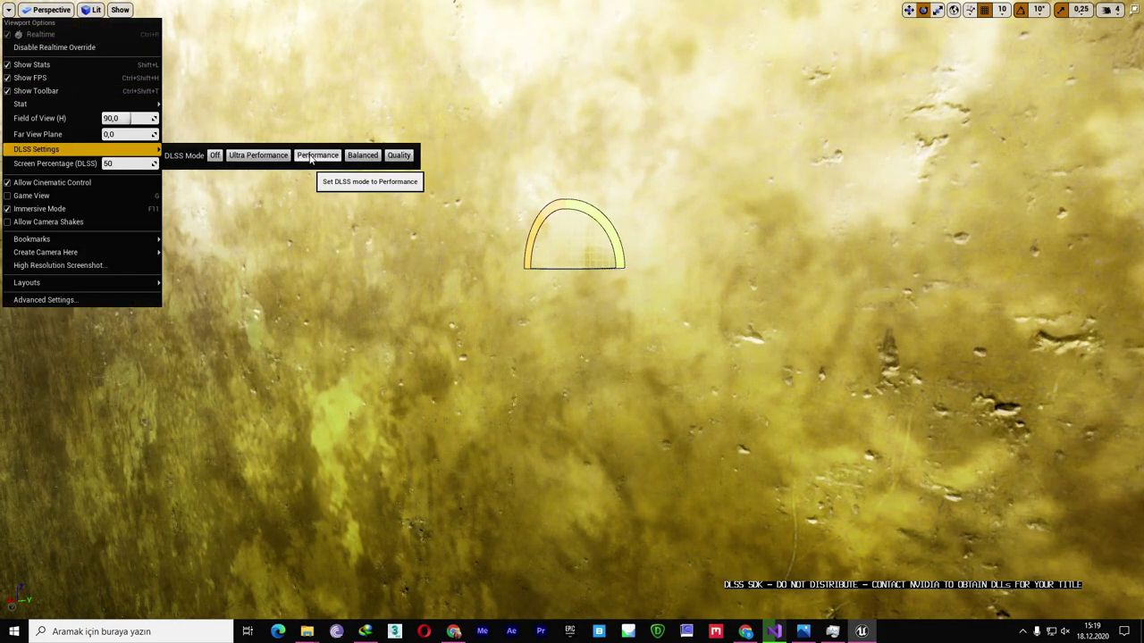
pyautogui.click(311, 158)
pyautogui.moveTo(310, 158); pyautogui.dragTo(295, 233, button='right')
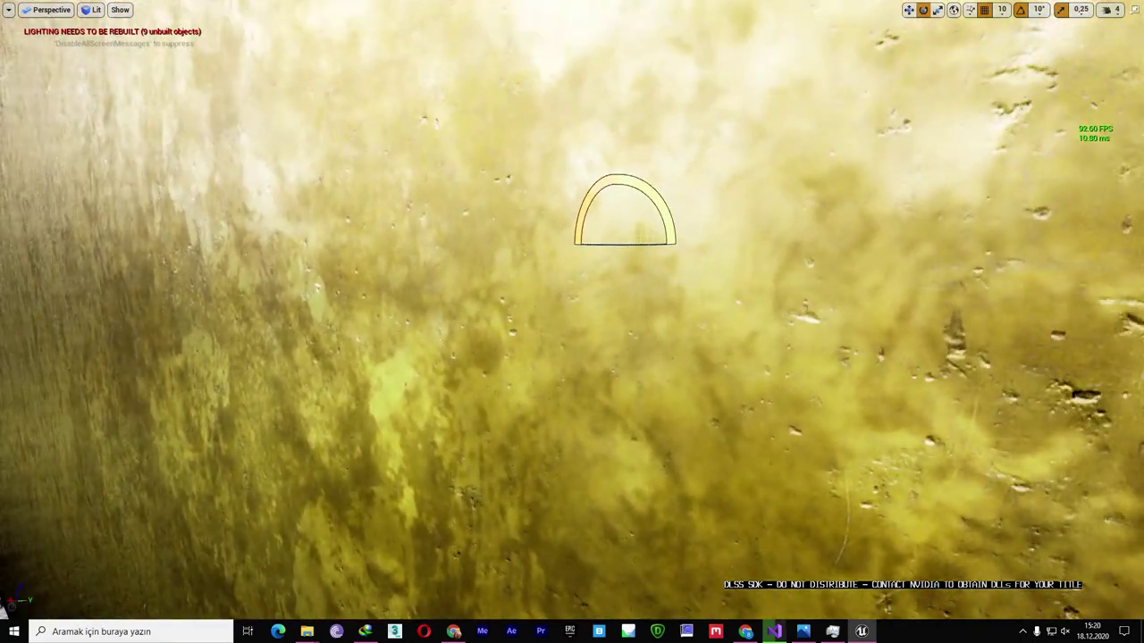
# Step: Turn DLSS off, then switch it to Balanced (screen percentage 58) while looking around the wall
pyautogui.moveTo(295, 232); pyautogui.dragTo(308, 214, button='right')
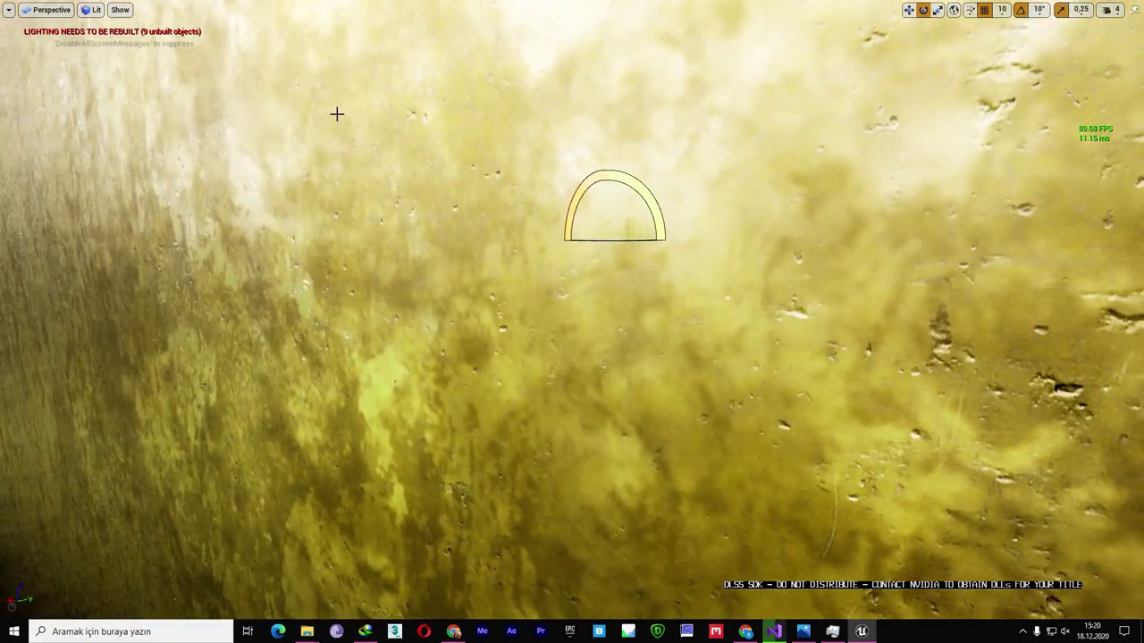
pyautogui.click(8, 10)
pyautogui.moveTo(113, 153)
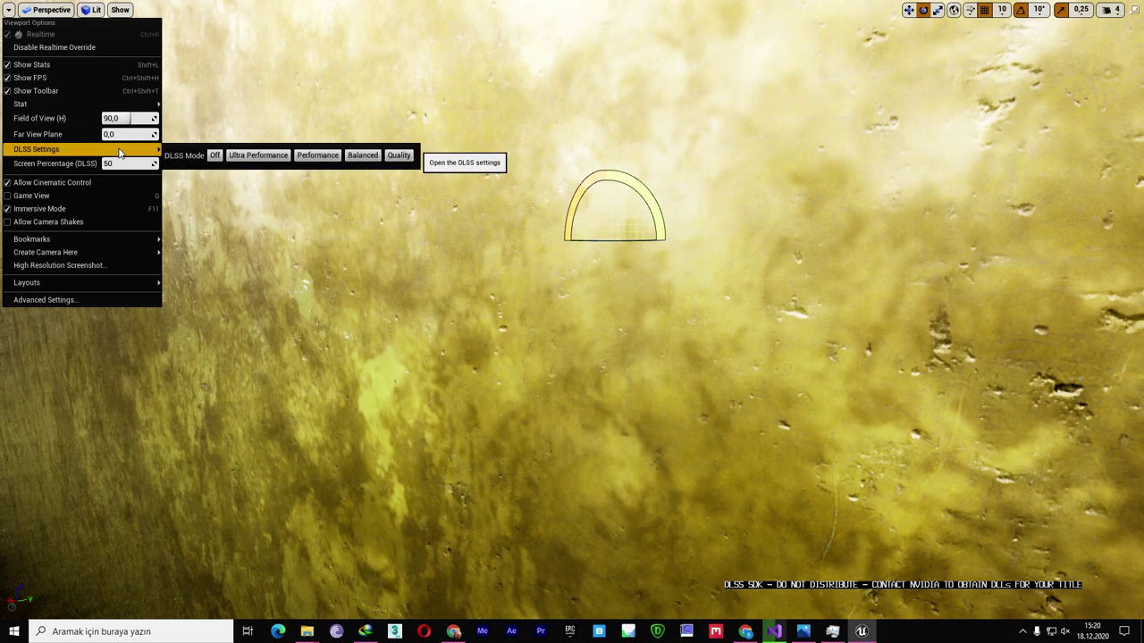
pyautogui.click(212, 156)
pyautogui.moveTo(213, 158); pyautogui.dragTo(291, 101, button='right')
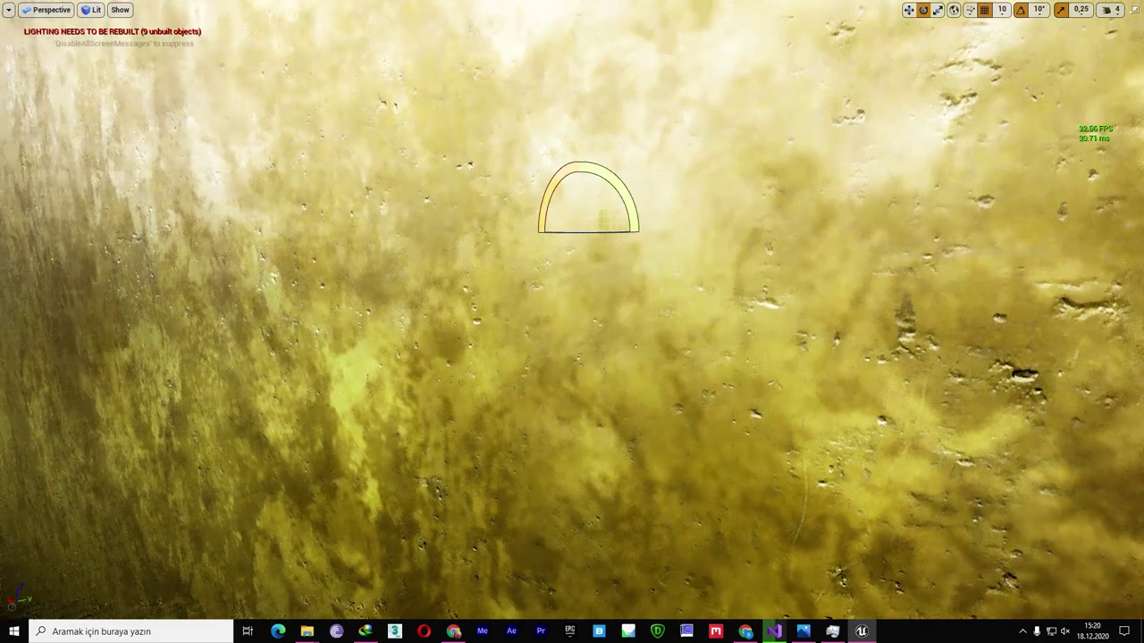
pyautogui.click(8, 10)
pyautogui.moveTo(90, 150)
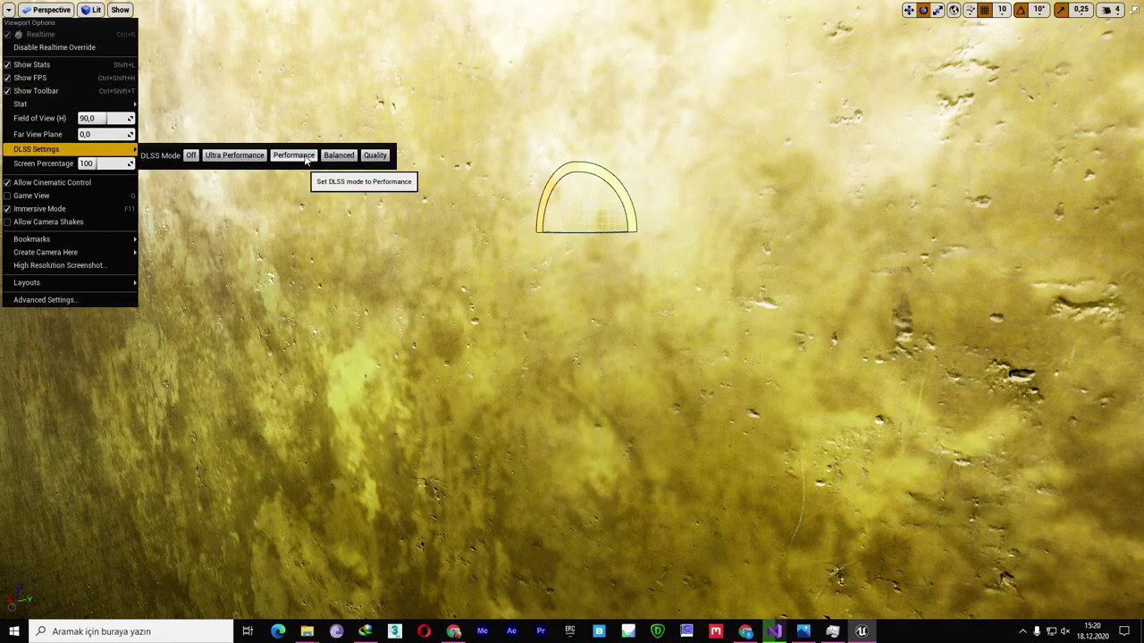
pyautogui.click(333, 158)
pyautogui.moveTo(333, 158); pyautogui.dragTo(375, 179, button='right')
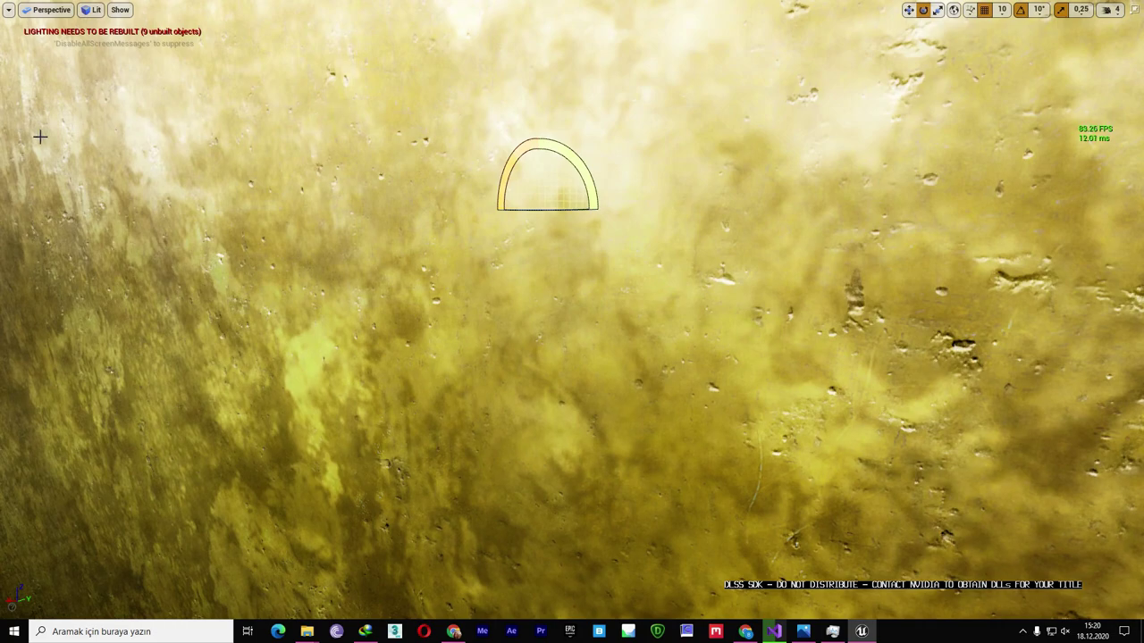
# Step: Switch DLSS to Quality (66, about 88 FPS), then to Ultra Performance
pyautogui.click(9, 10)
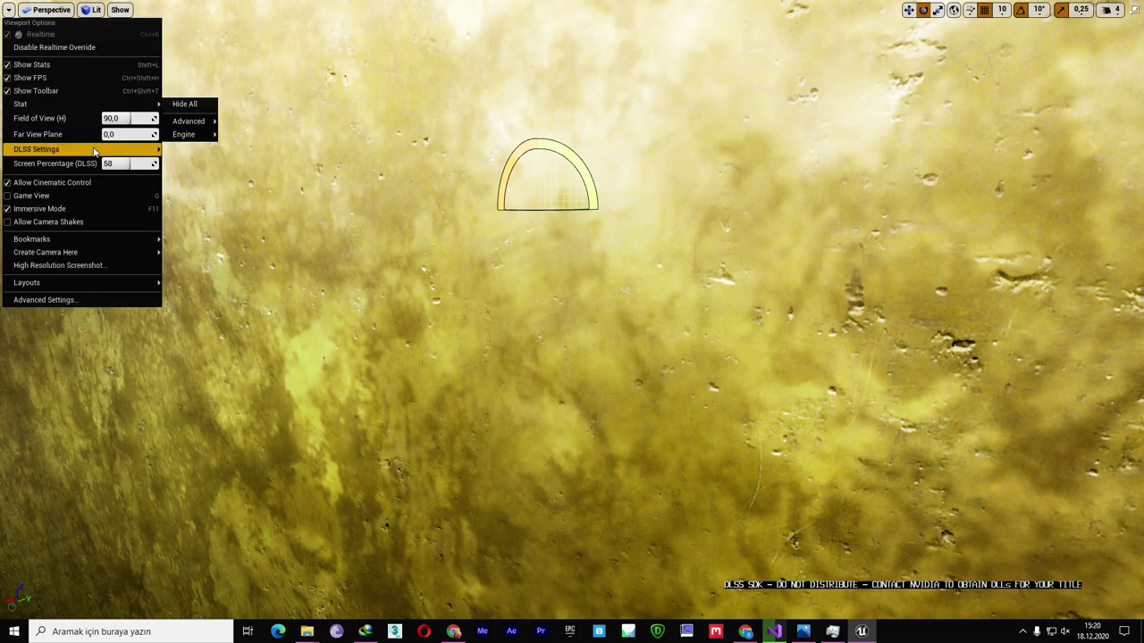
pyautogui.moveTo(94, 150)
pyautogui.click(399, 155)
pyautogui.moveTo(408, 113)
pyautogui.mouseDown(button='right')
pyautogui.moveTo(447, 116)
pyautogui.moveTo(402, 156)
pyautogui.mouseUp(button='right')
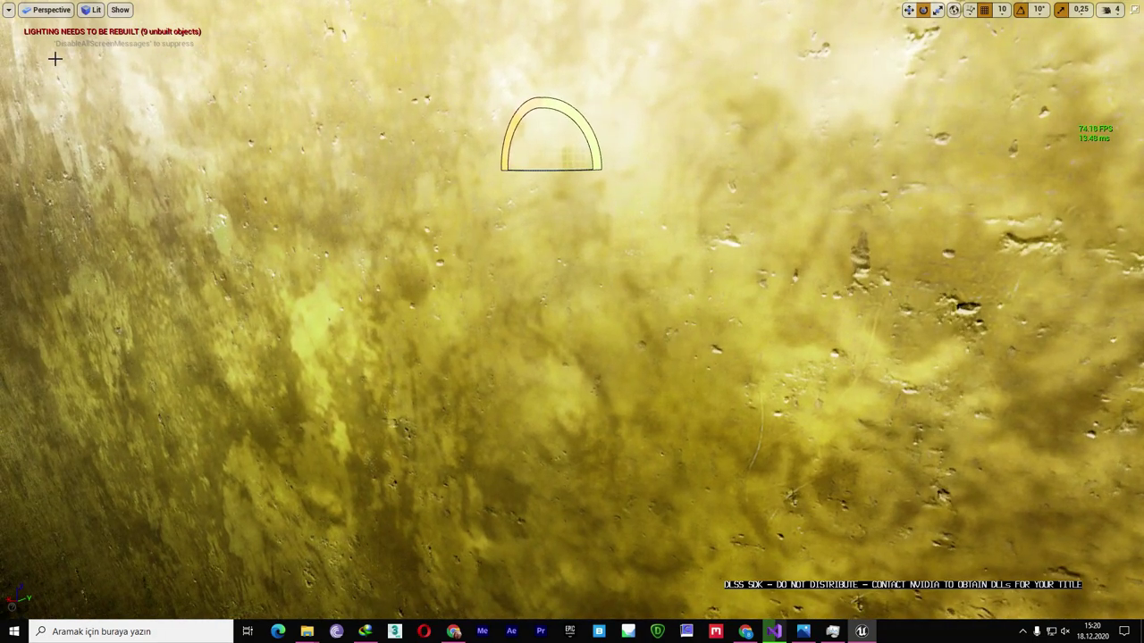
pyautogui.click(9, 10)
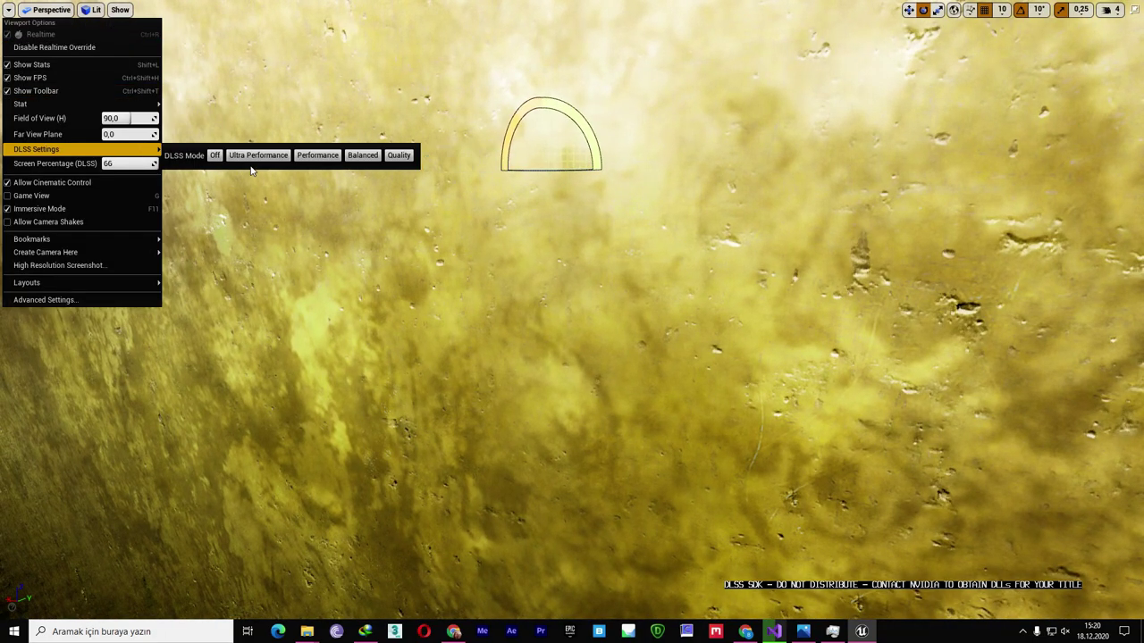
pyautogui.click(265, 156)
pyautogui.moveTo(265, 156); pyautogui.dragTo(304, 143, button='right')
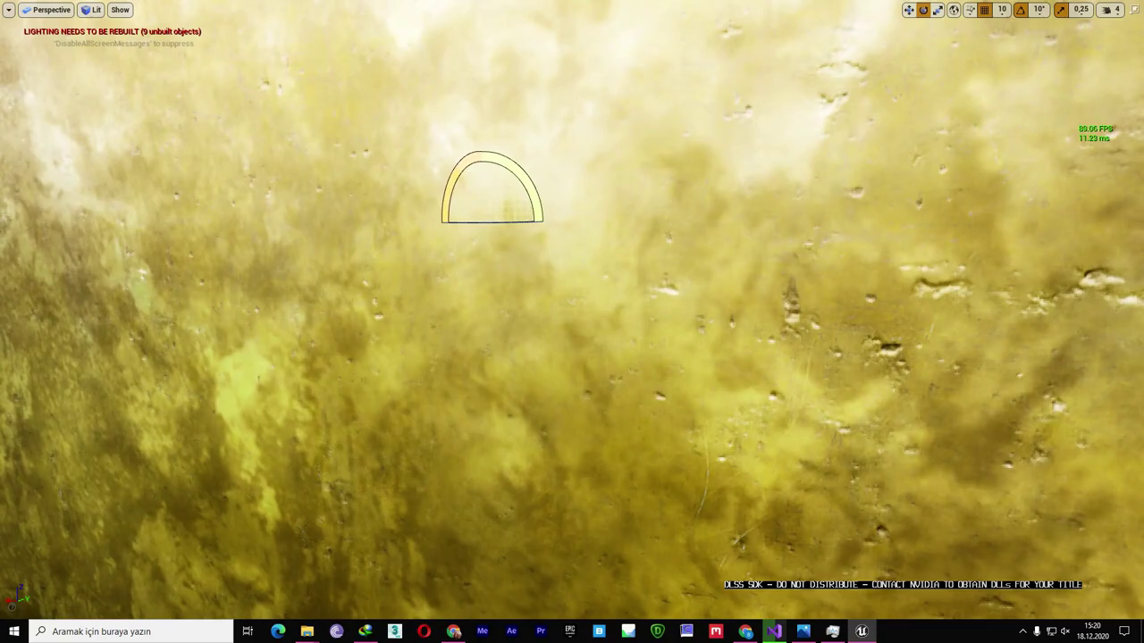
pyautogui.moveTo(492, 268); pyautogui.dragTo(384, 268, button='right')
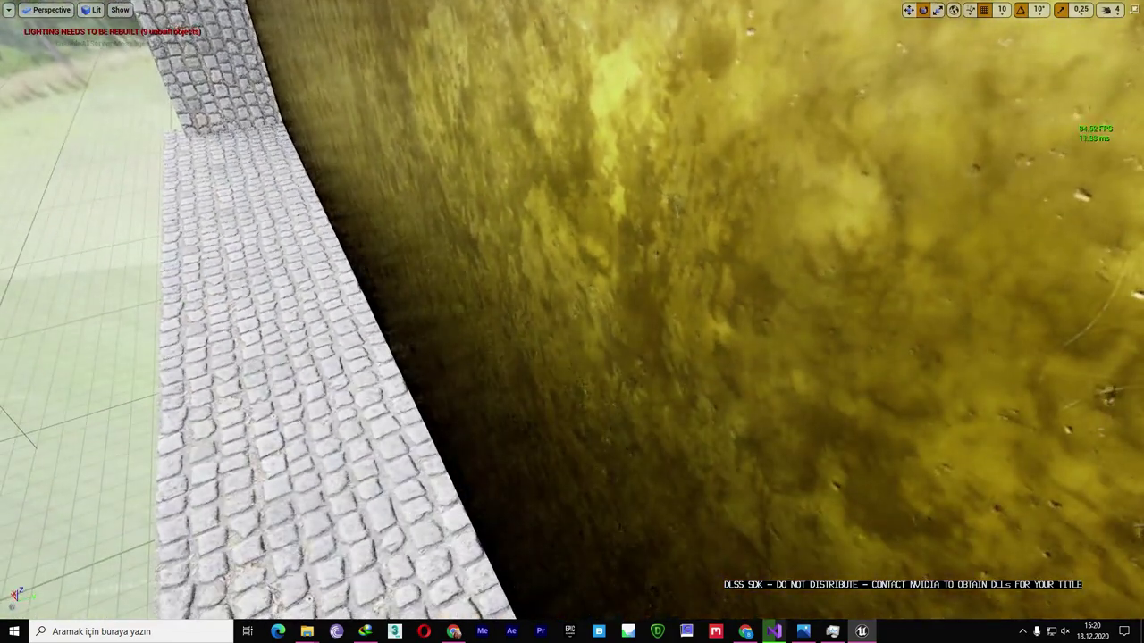
# Step: Fly through the yellow wall into the cobblestone room and rotate the sun until its floor patch disappears
pyautogui.moveTo(572, 321); pyautogui.dragTo(465, 321, button='right')
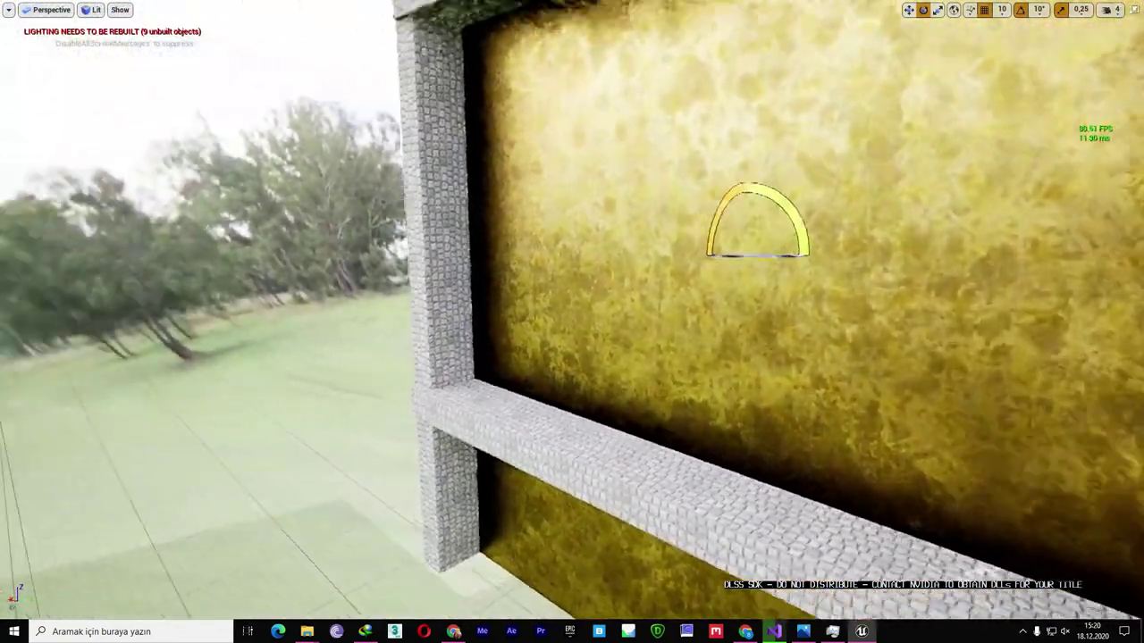
pyautogui.moveTo(572, 322); pyautogui.dragTo(679, 322, button='right')
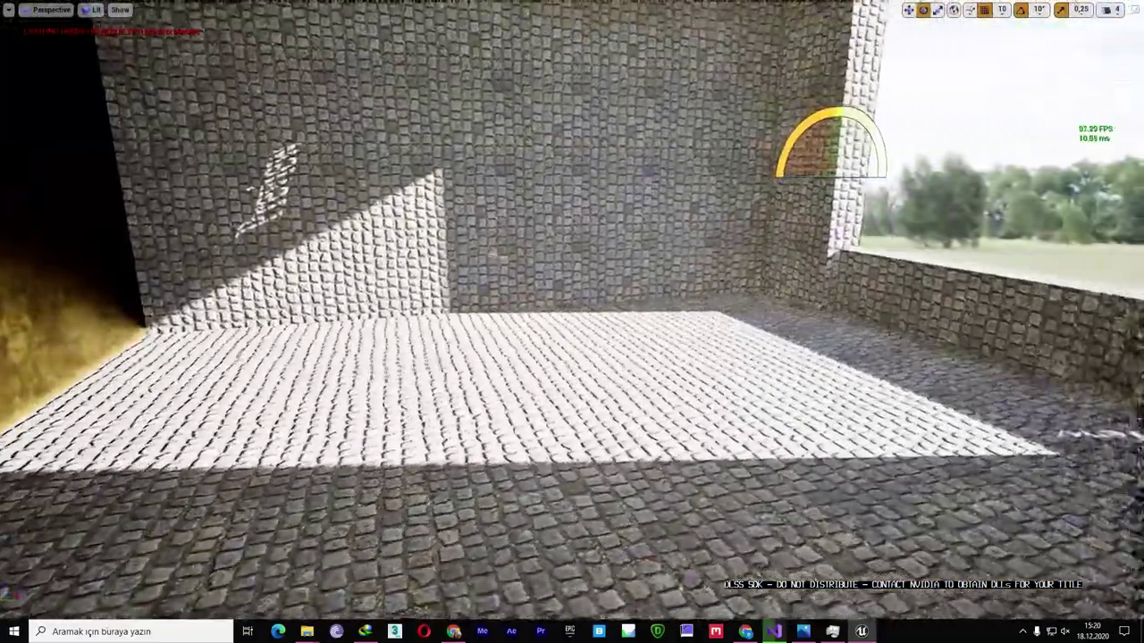
pyautogui.moveTo(572, 322); pyautogui.dragTo(598, 321, button='right')
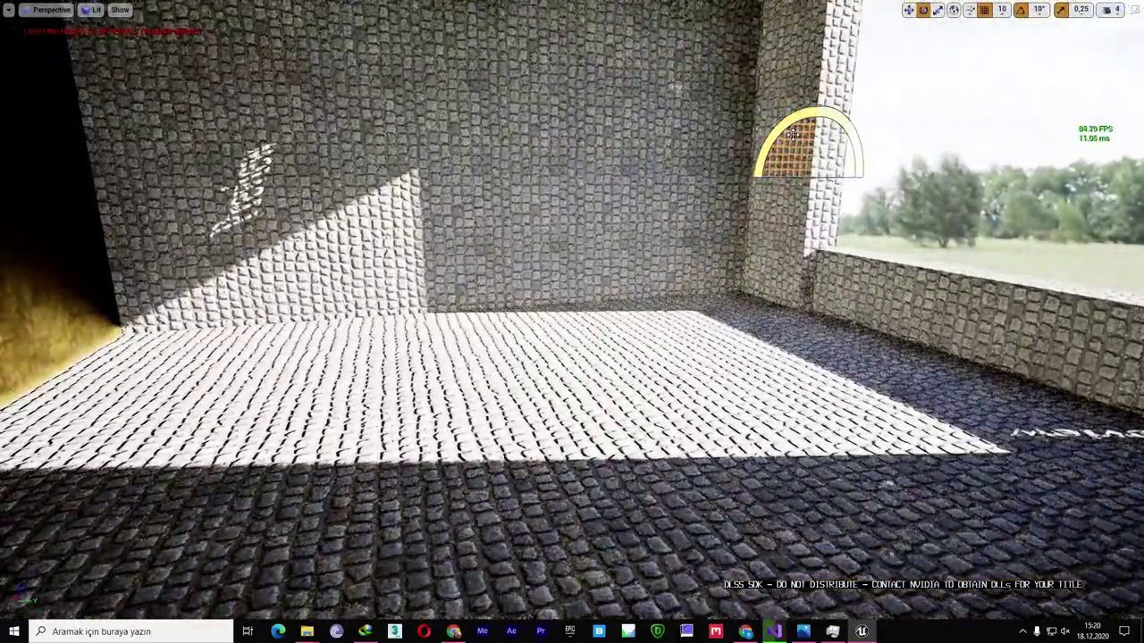
pyautogui.moveTo(792, 134)
pyautogui.mouseDown()
pyautogui.moveTo(817, 107)
pyautogui.moveTo(790, 134)
pyautogui.mouseUp()
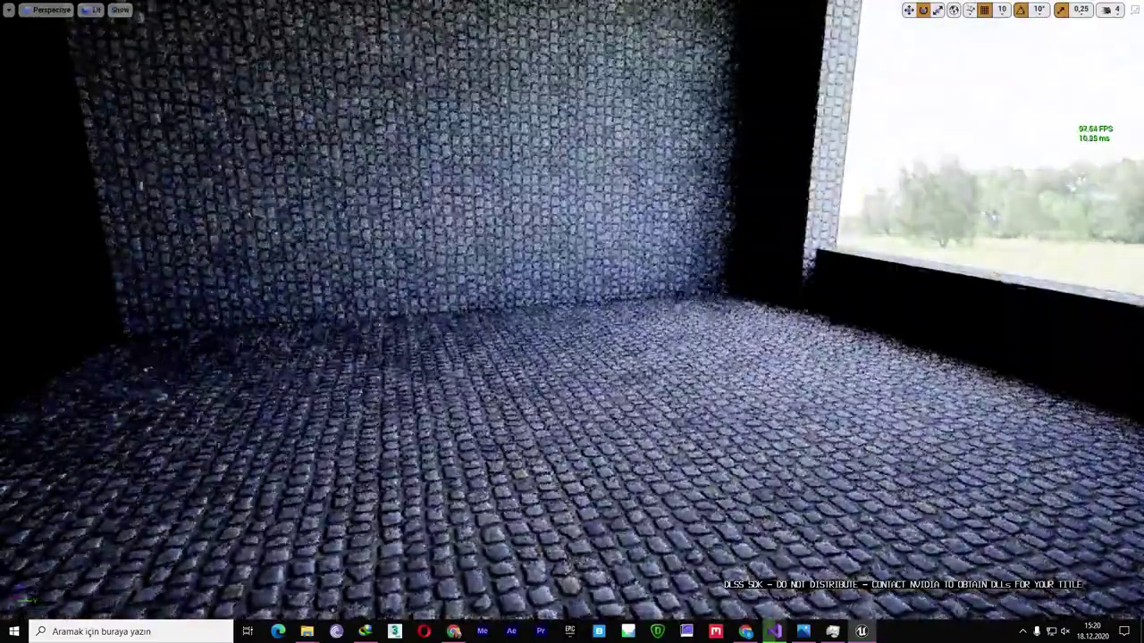
pyautogui.moveTo(791, 133)
pyautogui.mouseDown(button='right')
pyautogui.moveTo(791, 80)
pyautogui.moveTo(791, 142)
pyautogui.mouseUp(button='right')
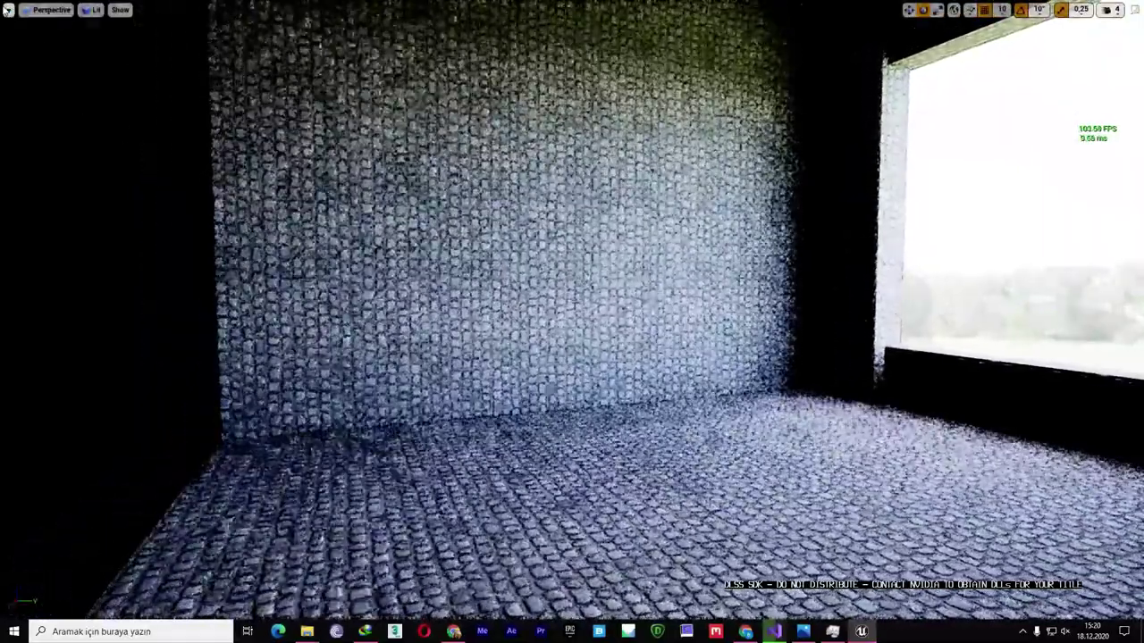
# Step: Set the viewport's DLSS to Performance mode, then to Quality mode
pyautogui.click(7, 9)
pyautogui.moveTo(114, 107)
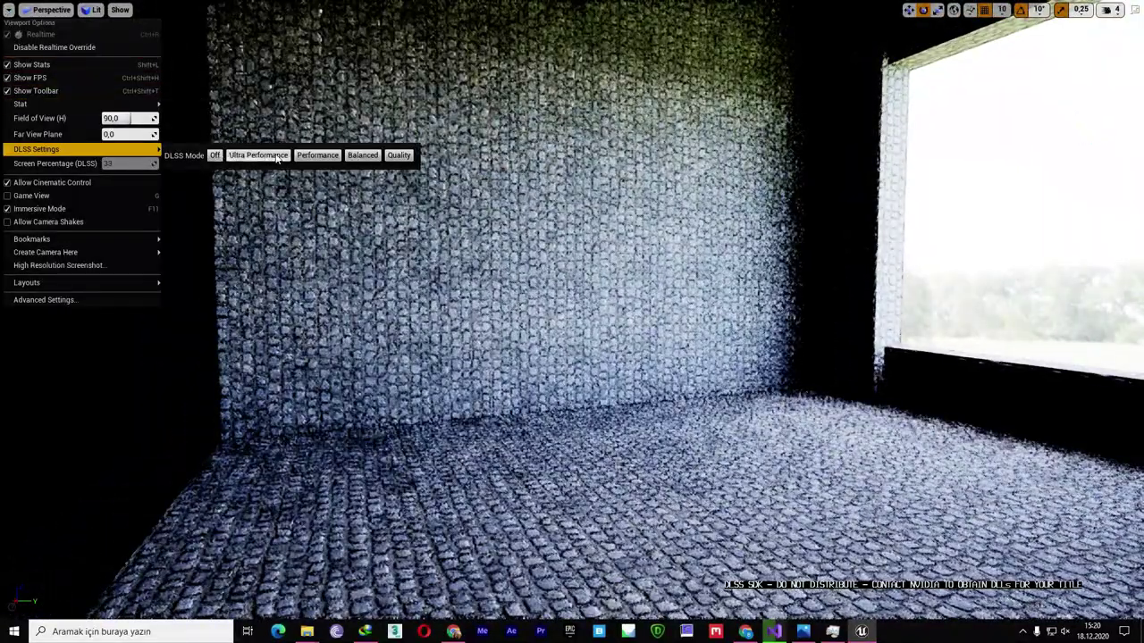
pyautogui.click(327, 159)
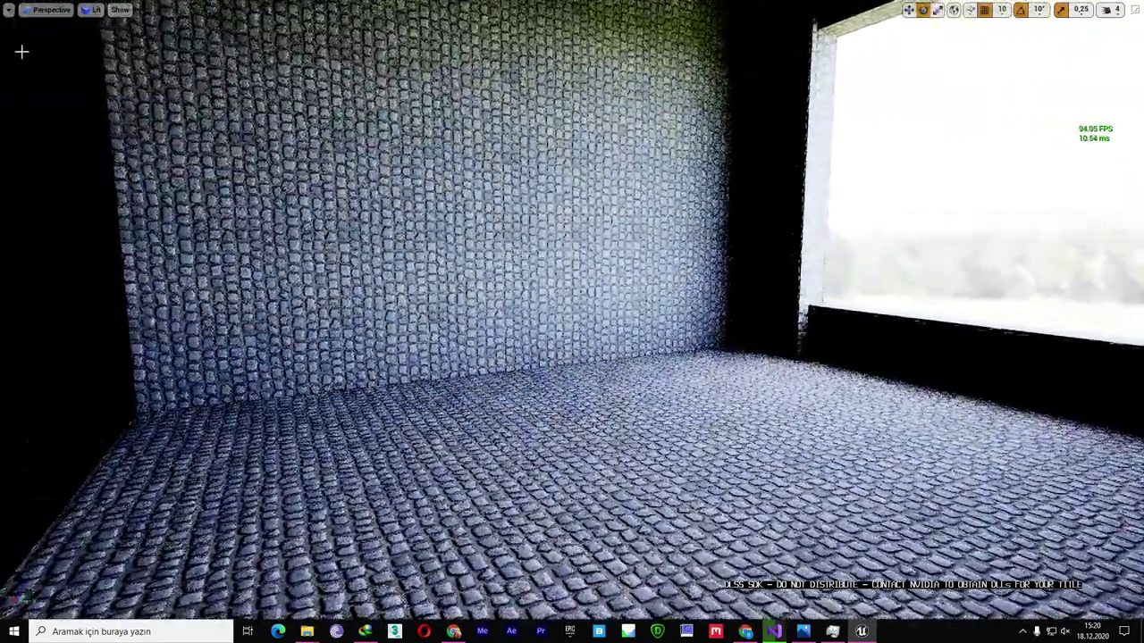
pyautogui.click(8, 9)
pyautogui.click(51, 9)
pyautogui.click(7, 9)
pyautogui.click(7, 9)
pyautogui.moveTo(89, 149)
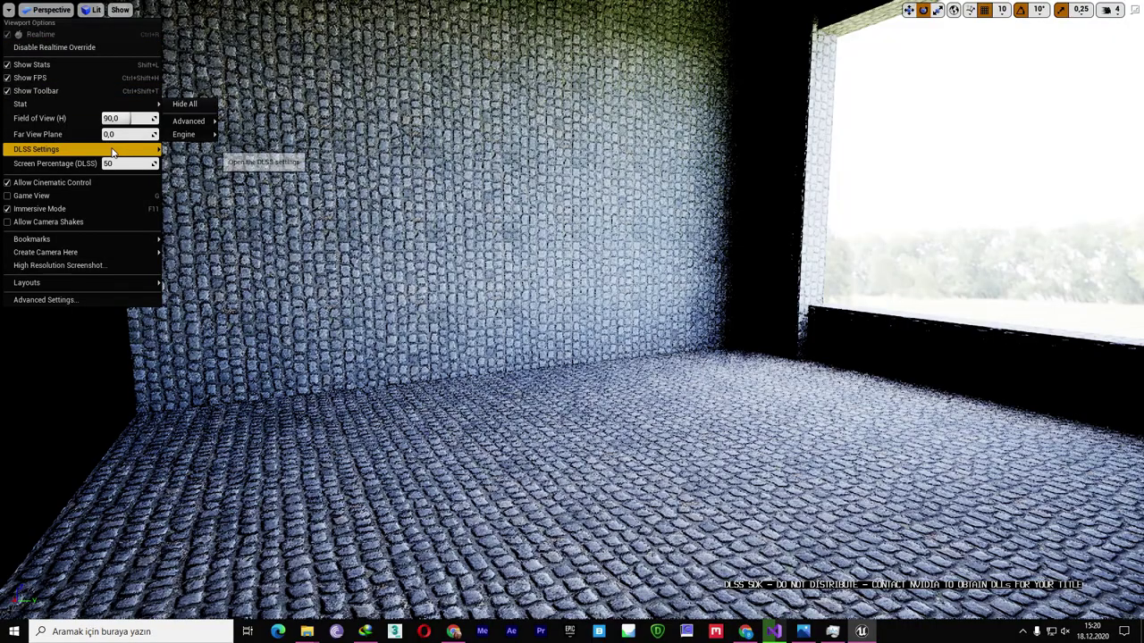
pyautogui.click(399, 156)
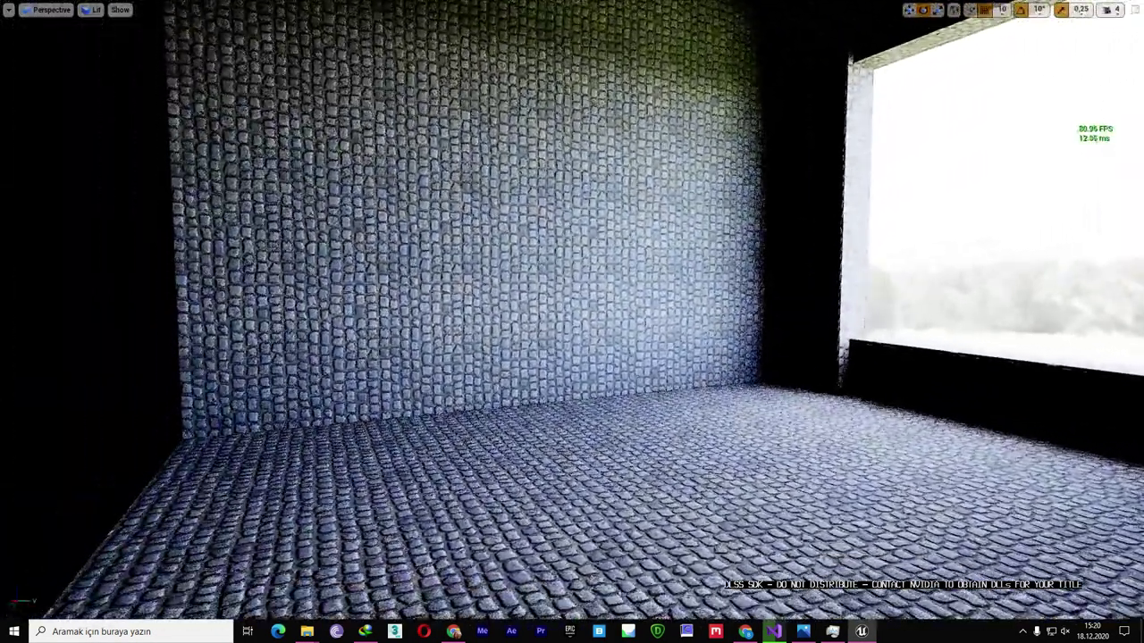
# Step: Look around the cobblestone room at about 81 FPS and exit immersive mode with F11
pyautogui.moveTo(572, 322); pyautogui.dragTo(679, 321, button='right')
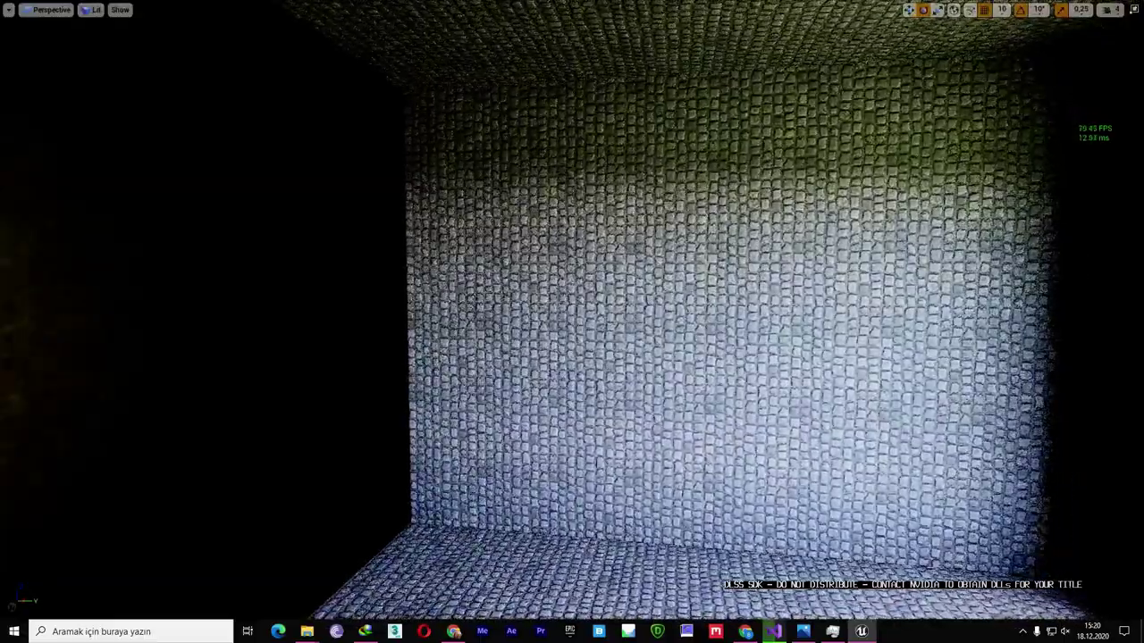
pyautogui.moveTo(572, 321); pyautogui.dragTo(679, 321, button='right')
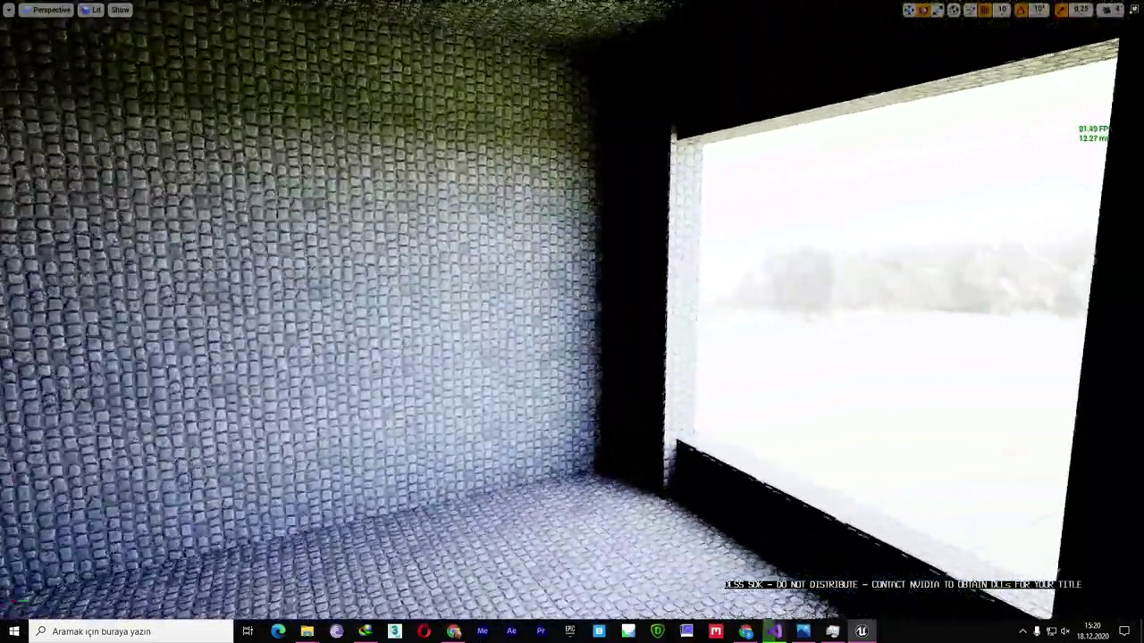
pyautogui.moveTo(572, 322); pyautogui.dragTo(625, 321, button='right')
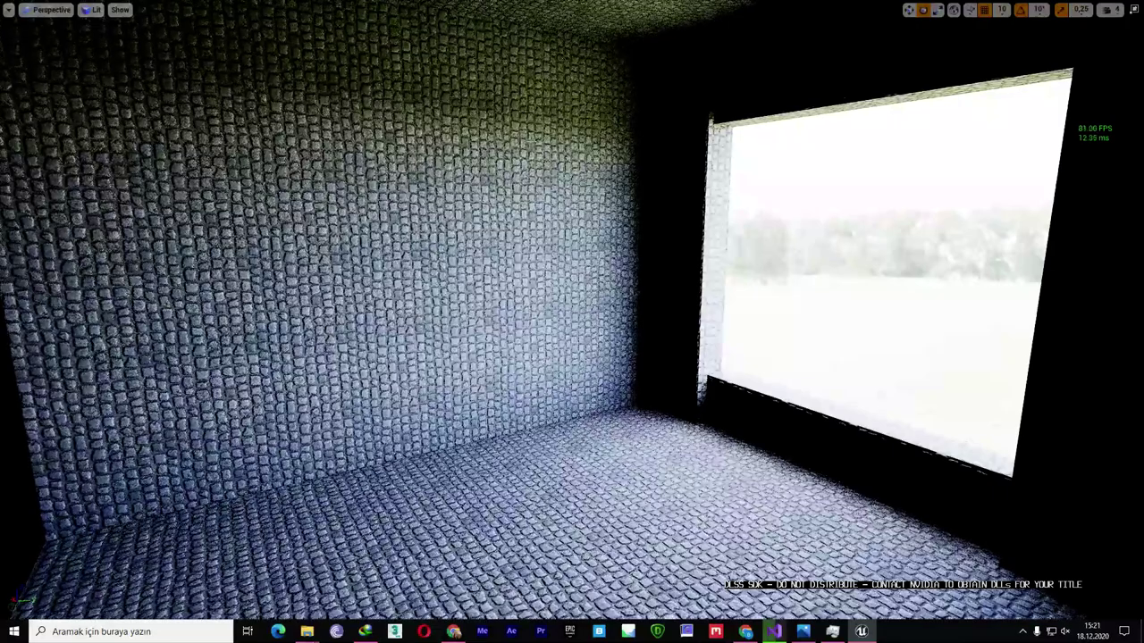
pyautogui.press('F11')
pyautogui.click(201, 80)
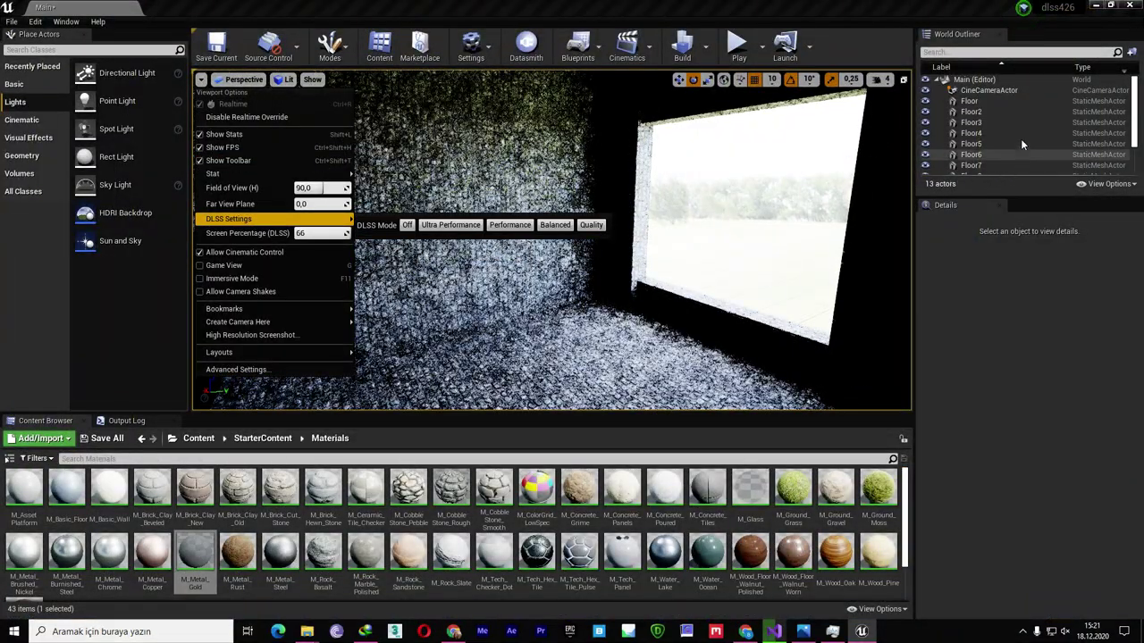
# Step: Set the PostProcessVolume's ray-traced global illumination type to Brute Force
pyautogui.scroll(-3, 1022, 123)
pyautogui.click(990, 169)
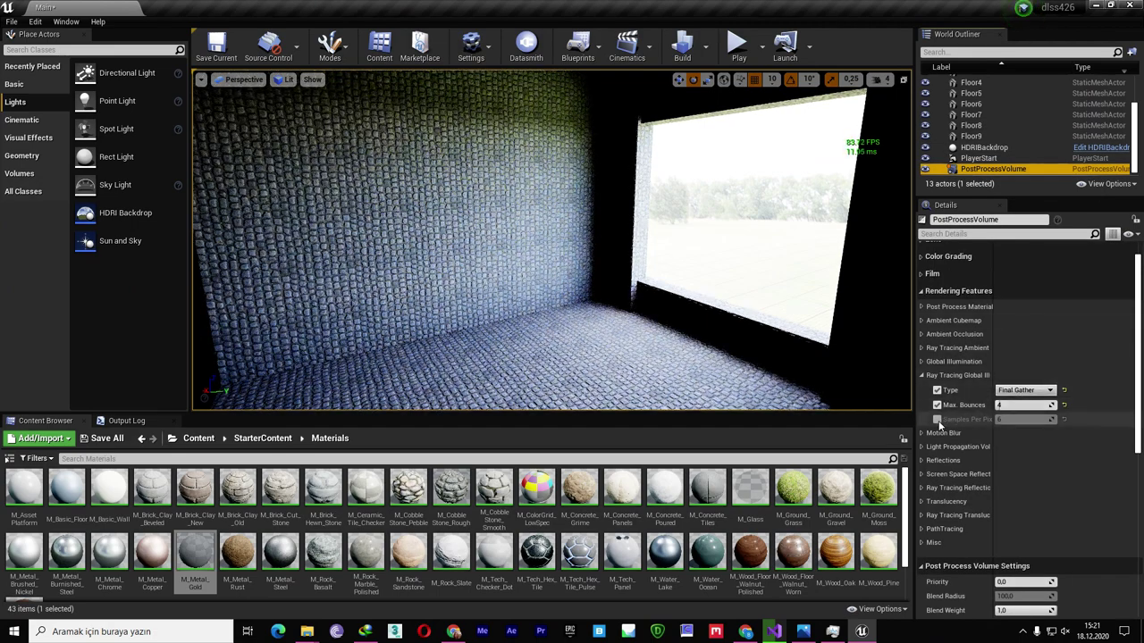
pyautogui.click(1024, 390)
pyautogui.click(1023, 404)
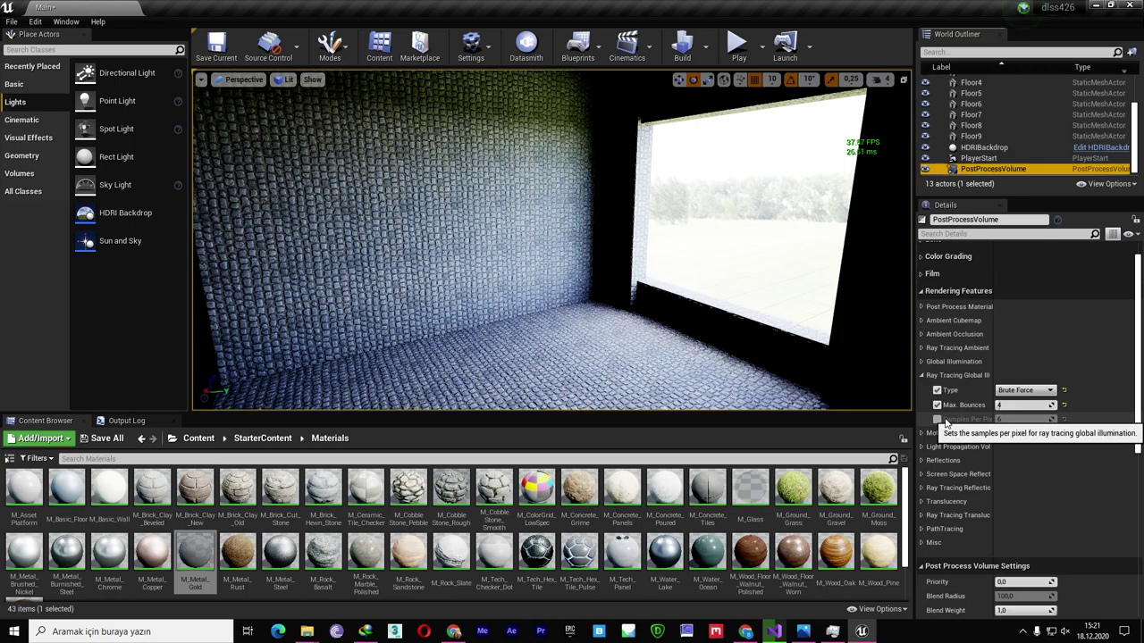
# Step: View the Brute Force-lit room fullscreen, running around 34 FPS
pyautogui.moveTo(777, 286); pyautogui.dragTo(760, 288, button='right')
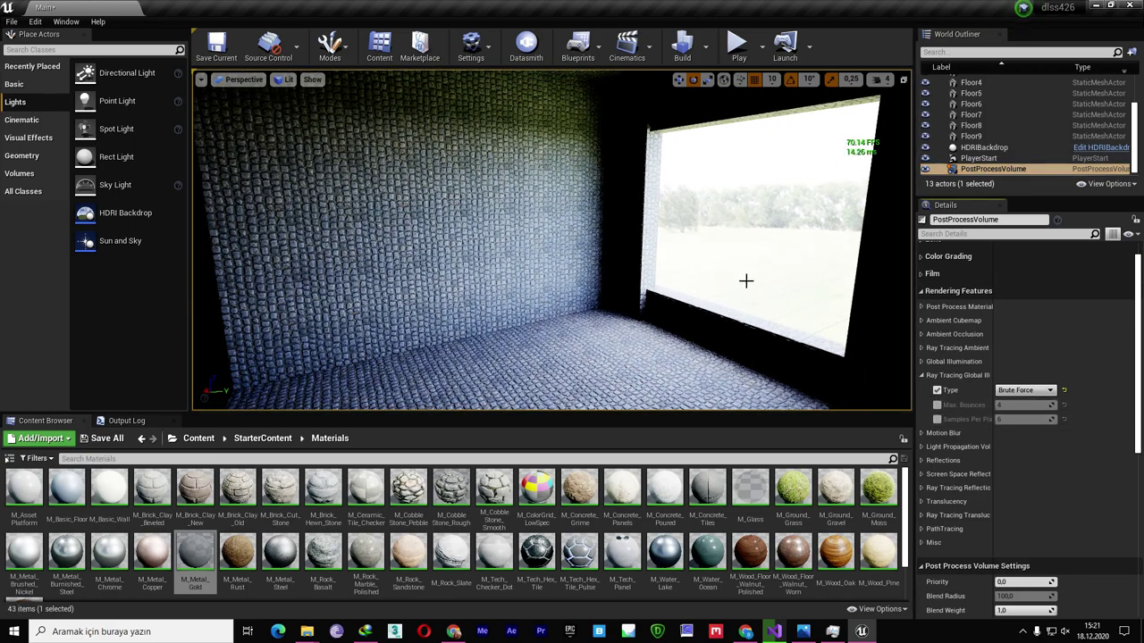
pyautogui.press('F11')
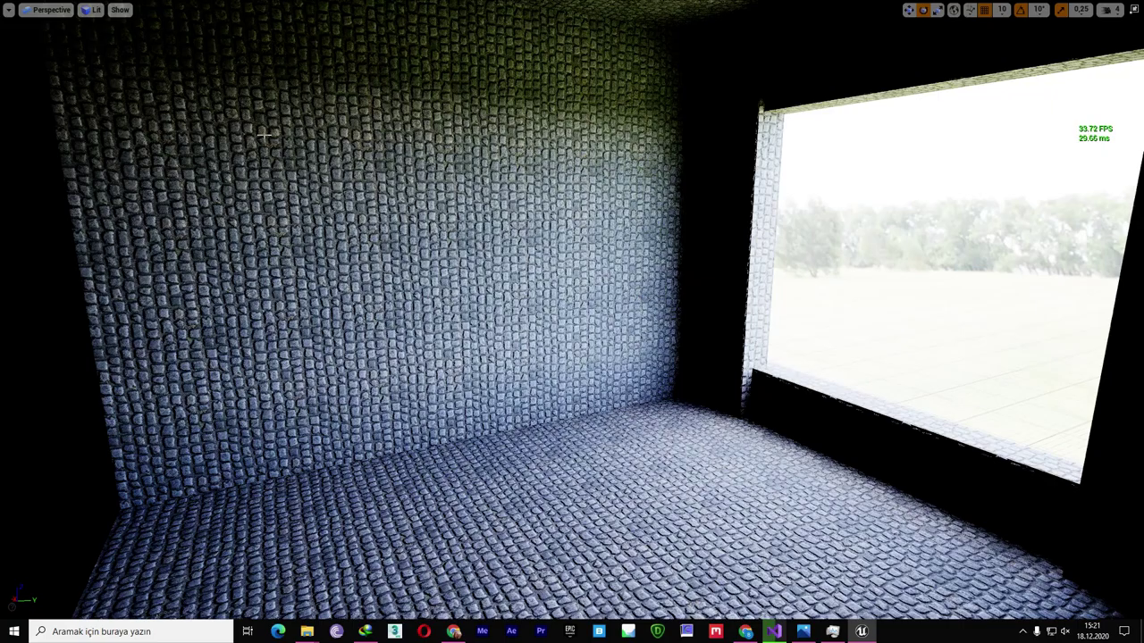
pyautogui.click(9, 10)
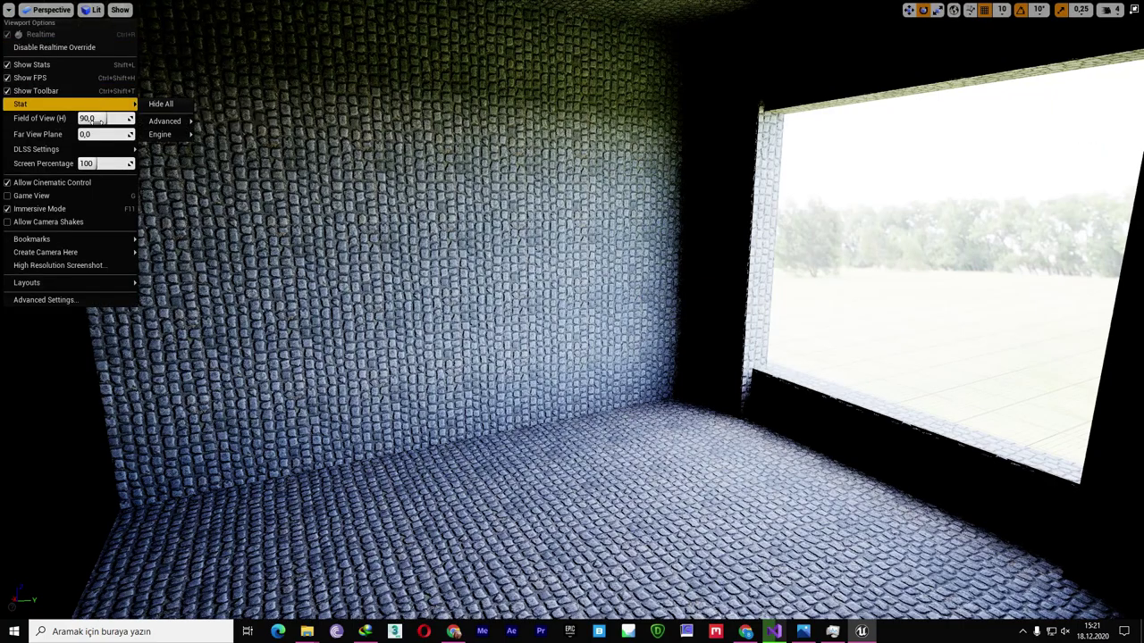
# Step: Compare DLSS Quality against Off in the room, ending on Quality at 66% for about 60 FPS
pyautogui.moveTo(70, 151)
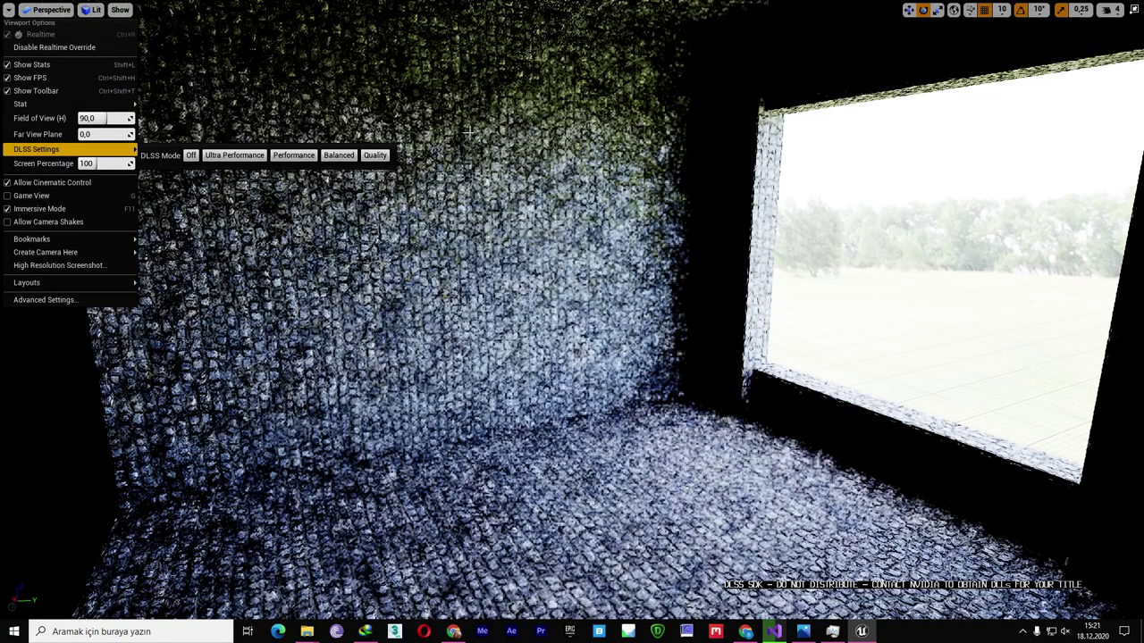
pyautogui.click(372, 157)
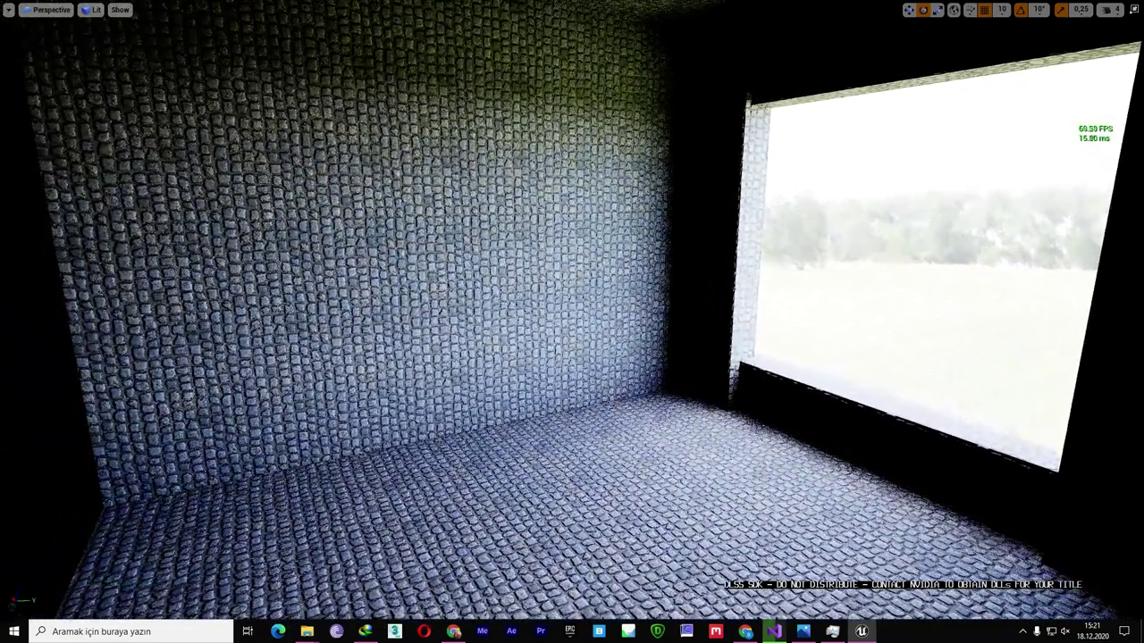
pyautogui.moveTo(177, 172); pyautogui.dragTo(205, 174, button='right')
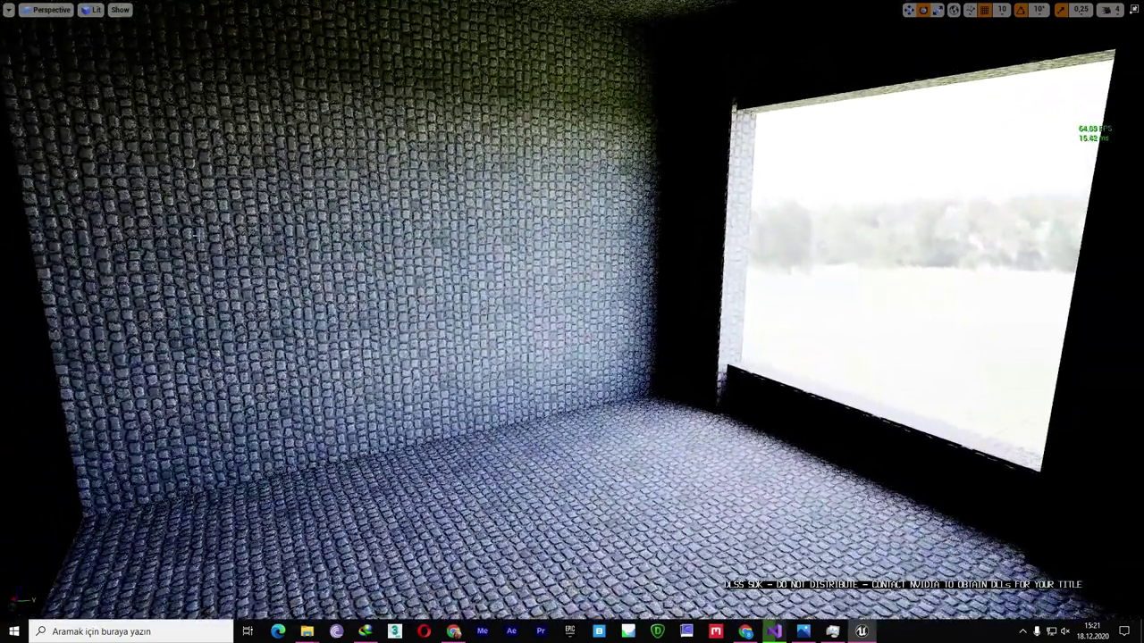
pyautogui.click(8, 9)
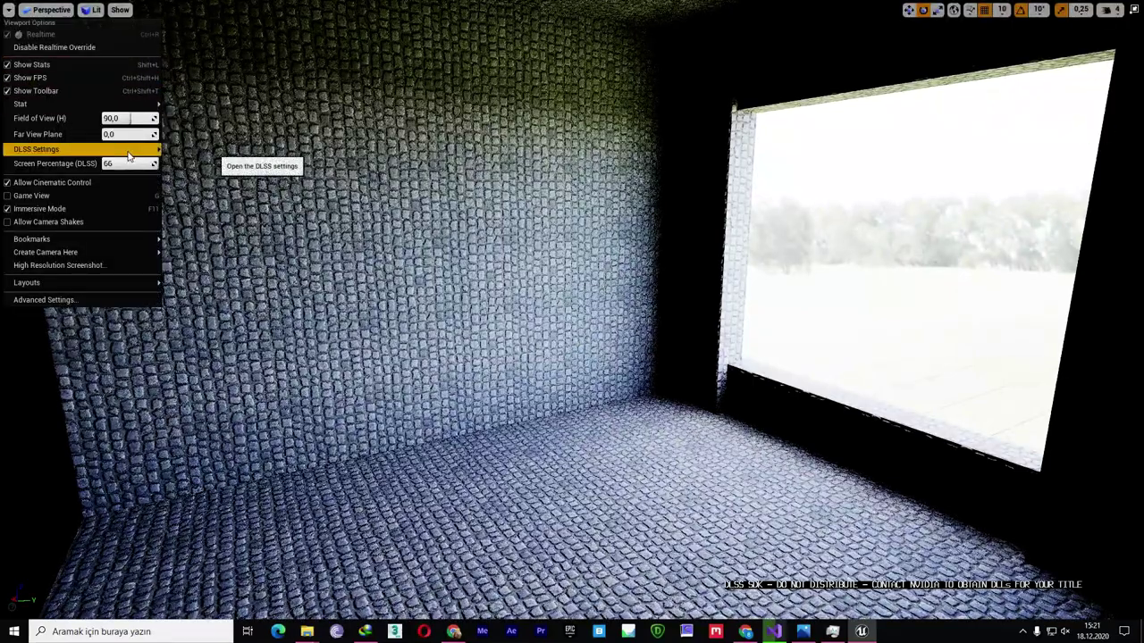
pyautogui.moveTo(127, 152)
pyautogui.click(220, 154)
pyautogui.moveTo(219, 179)
pyautogui.mouseDown(button='right')
pyautogui.moveTo(202, 178)
pyautogui.moveTo(214, 178)
pyautogui.mouseUp(button='right')
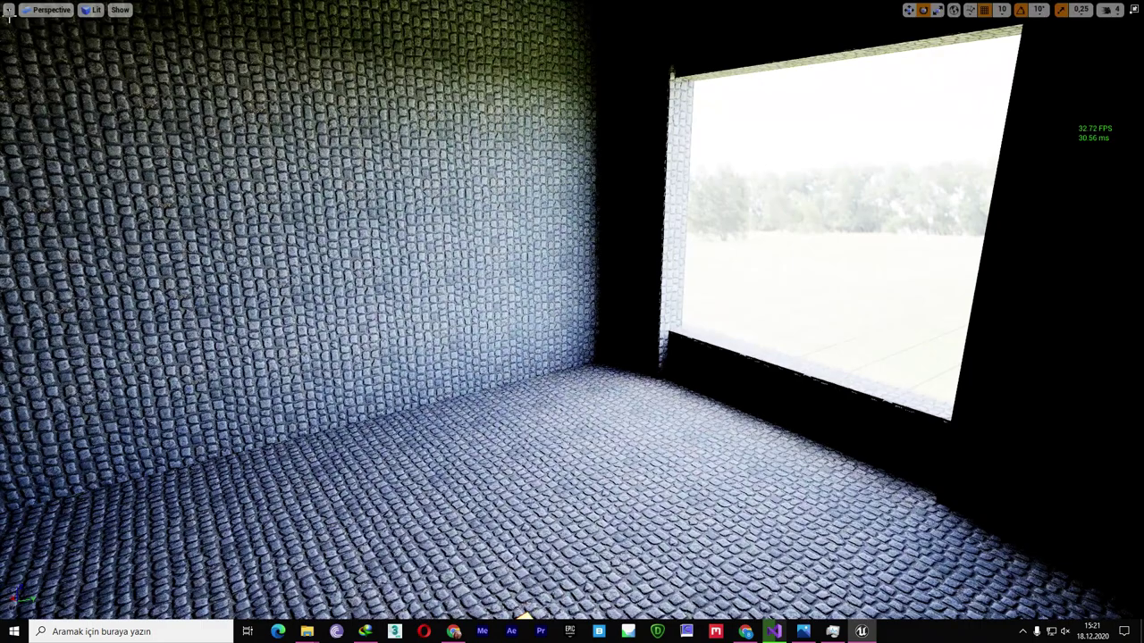
pyautogui.click(8, 11)
pyautogui.moveTo(99, 152)
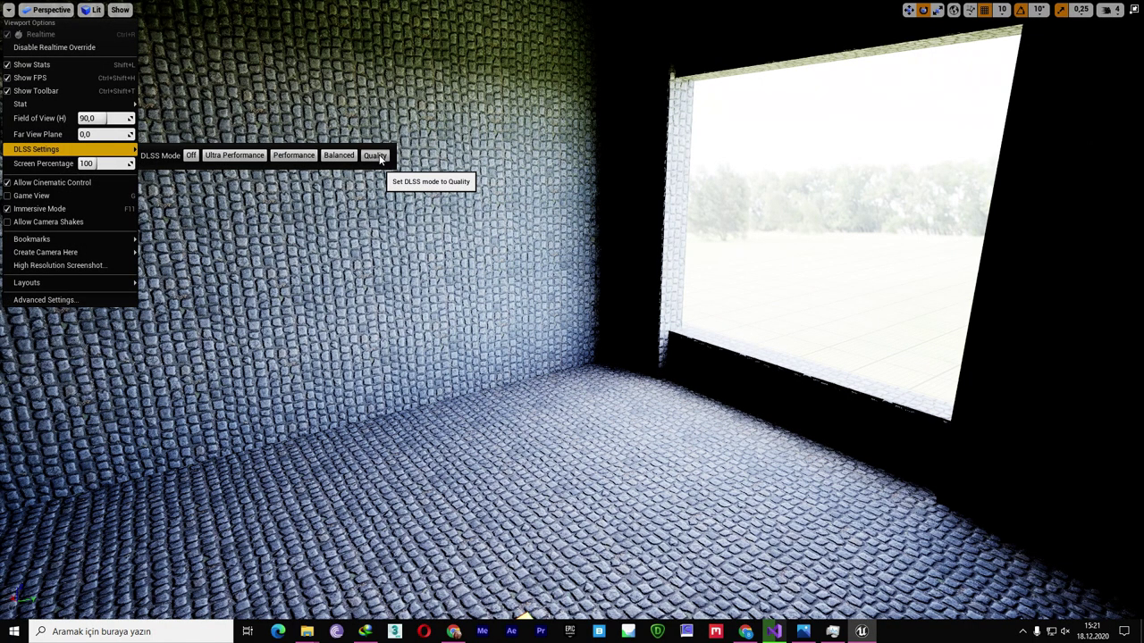
pyautogui.click(379, 159)
pyautogui.moveTo(378, 158)
pyautogui.mouseDown(button='right')
pyautogui.moveTo(447, 158)
pyautogui.moveTo(268, 158)
pyautogui.moveTo(295, 54)
pyautogui.moveTo(384, 250)
pyautogui.mouseUp(button='right')
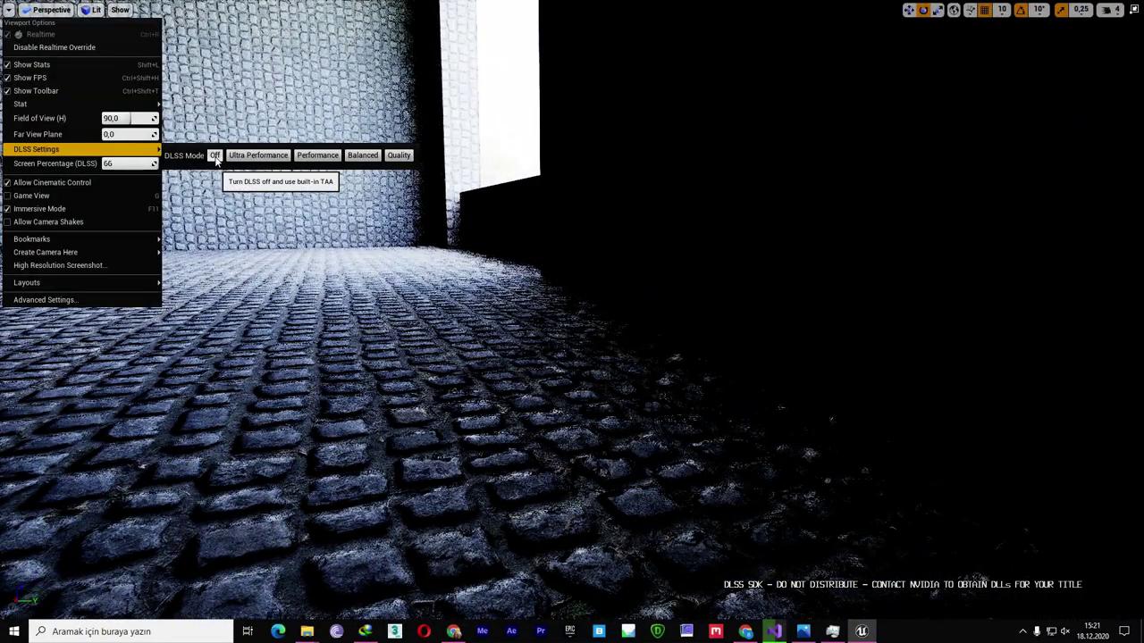
# Step: Compare the close-up cobblestone floor with DLSS Off versus Quality, then exit immersive mode with F11
pyautogui.click(399, 155)
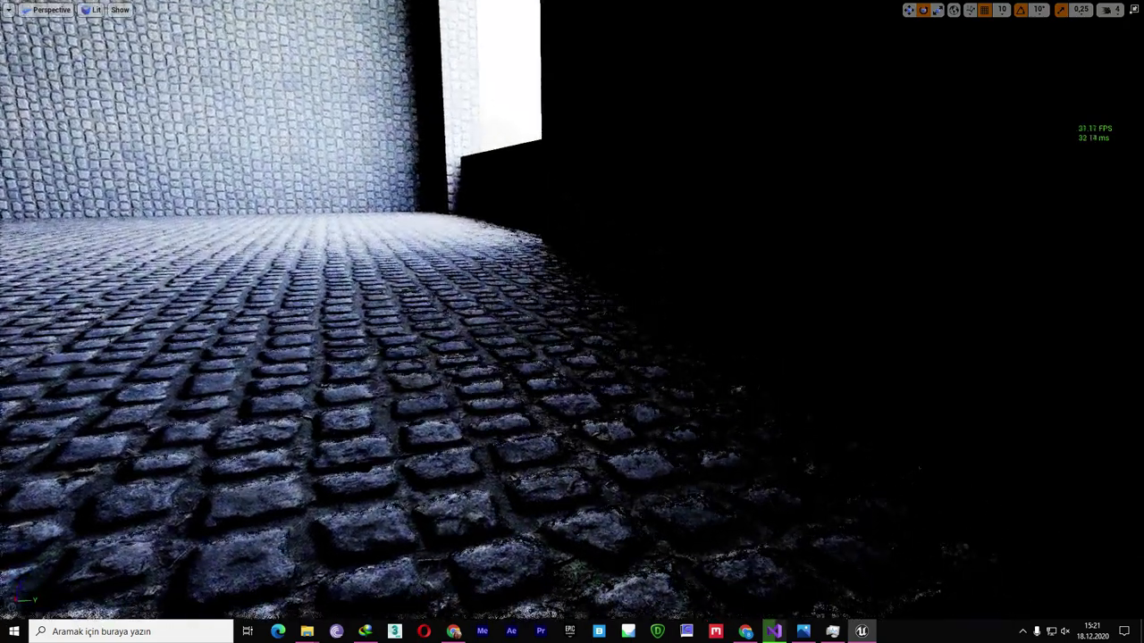
pyautogui.moveTo(572, 322); pyautogui.dragTo(539, 300, button='right')
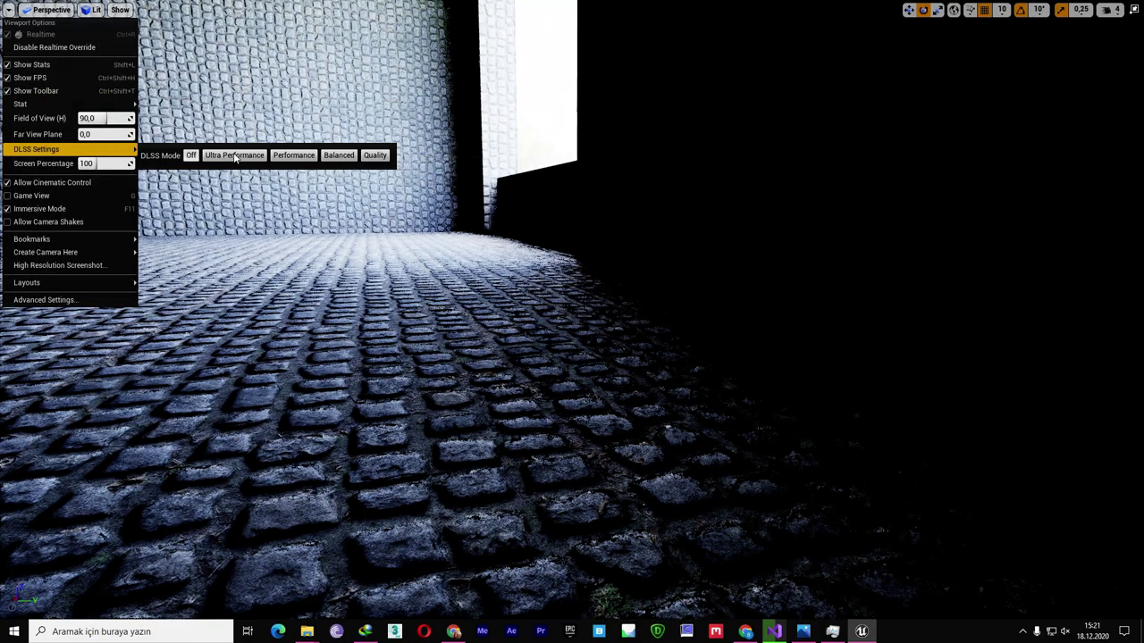
pyautogui.click(381, 157)
pyautogui.moveTo(572, 322)
pyautogui.mouseDown(button='right')
pyautogui.moveTo(601, 338)
pyautogui.moveTo(603, 384)
pyautogui.mouseUp(button='right')
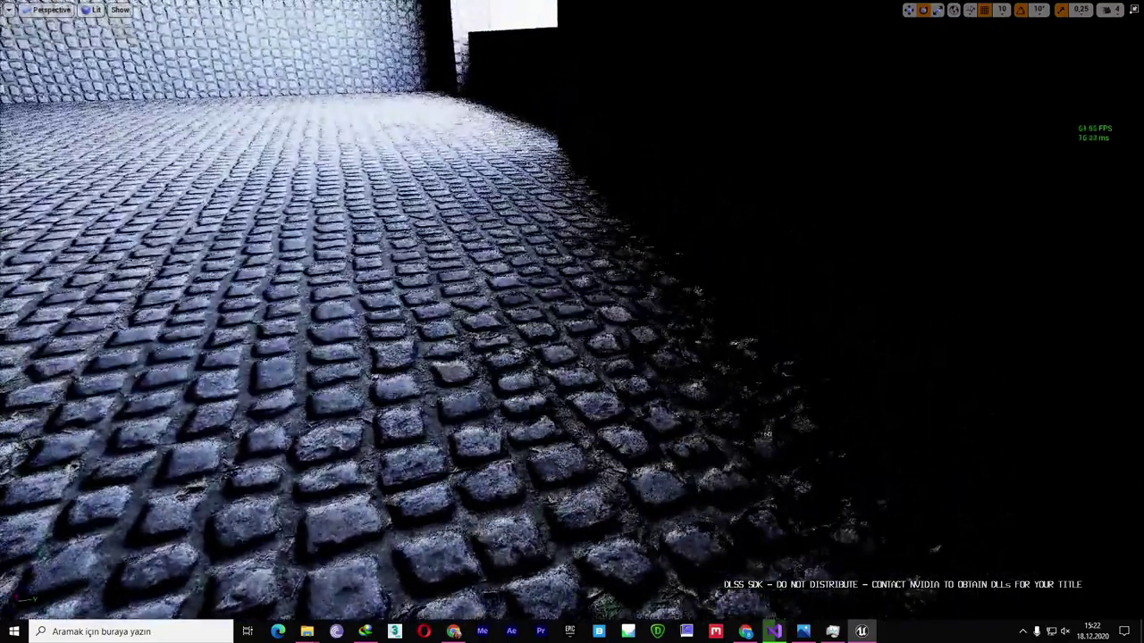
pyautogui.press('F11')
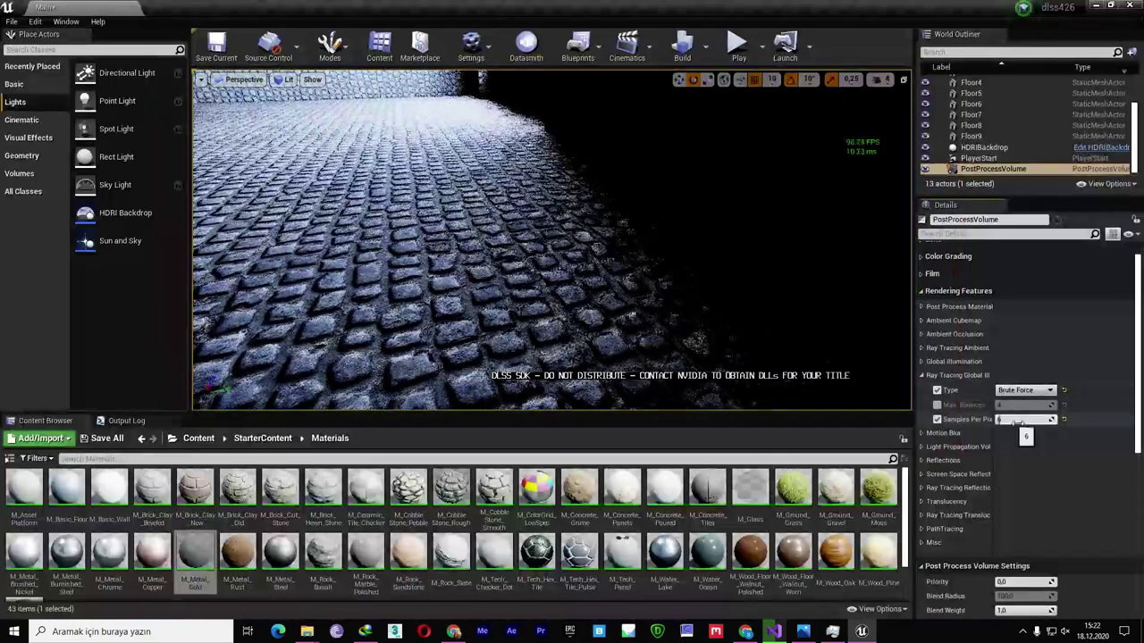
# Step: Try GI Samples Per Pixel values of 1 and 10, checking the result in fullscreen
pyautogui.click(1024, 419)
pyautogui.press('F11')
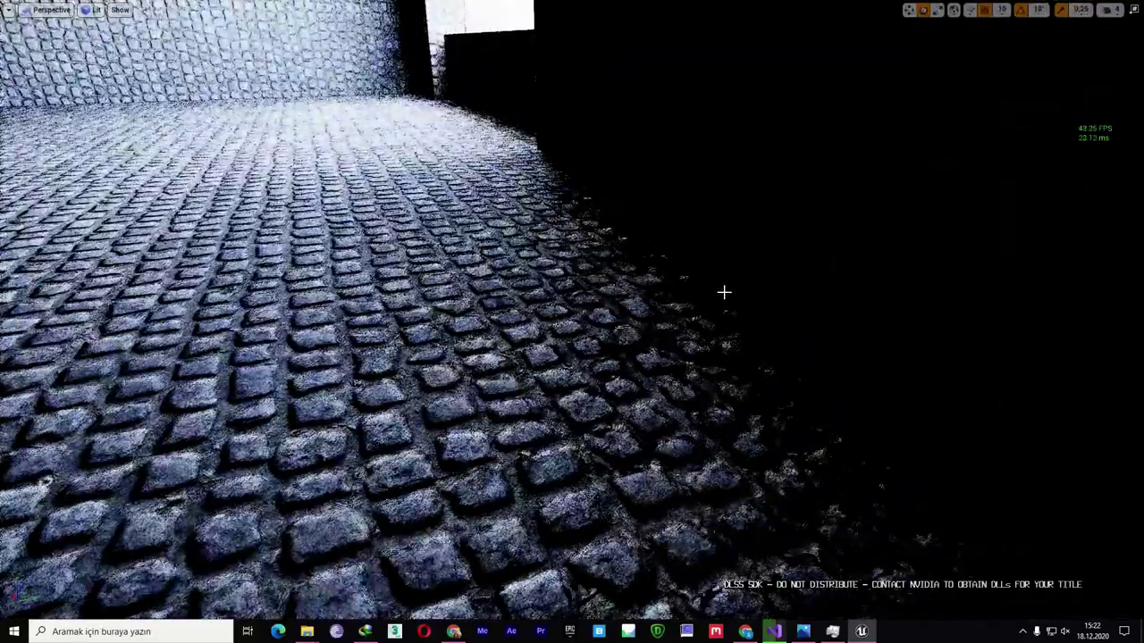
pyautogui.moveTo(704, 301); pyautogui.dragTo(704, 301, button='right')
pyautogui.press('F11')
pyautogui.write('1')
pyautogui.press('Return')
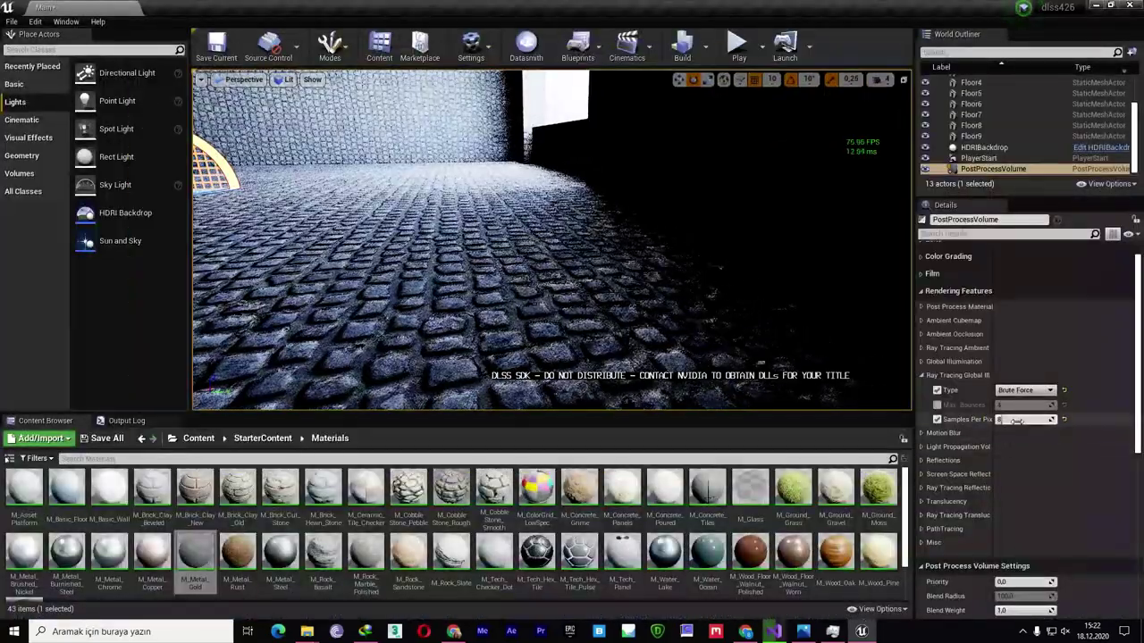
pyautogui.write('10')
pyautogui.press('Return')
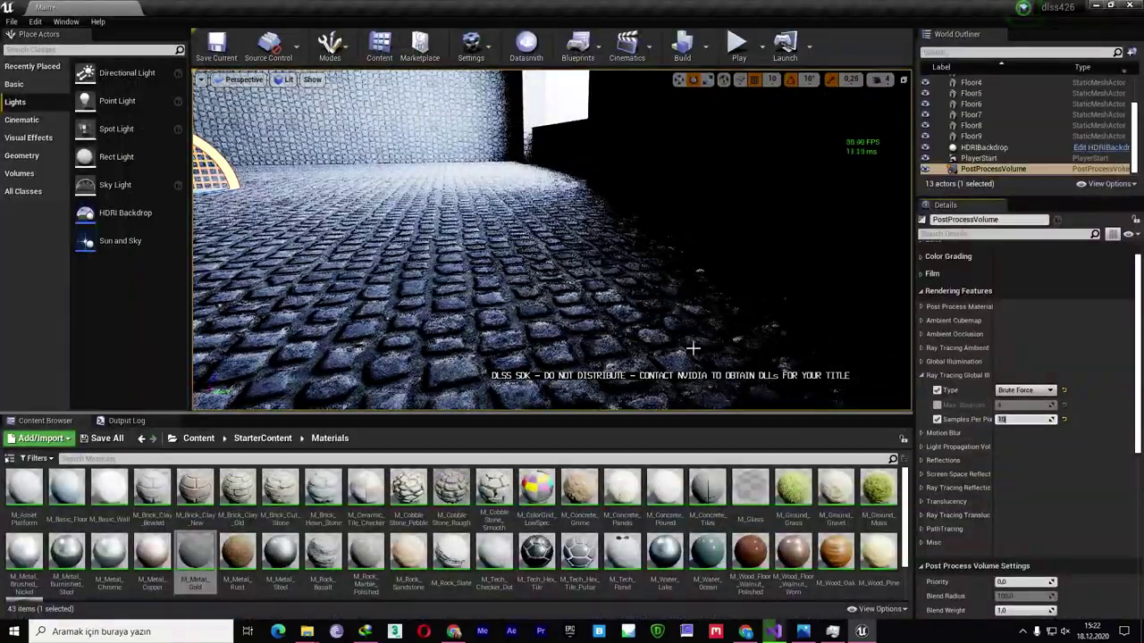
# Step: Disable the Samples Per Pixel override, apply a DLSS mode, then re-enable the override
pyautogui.click(936, 419)
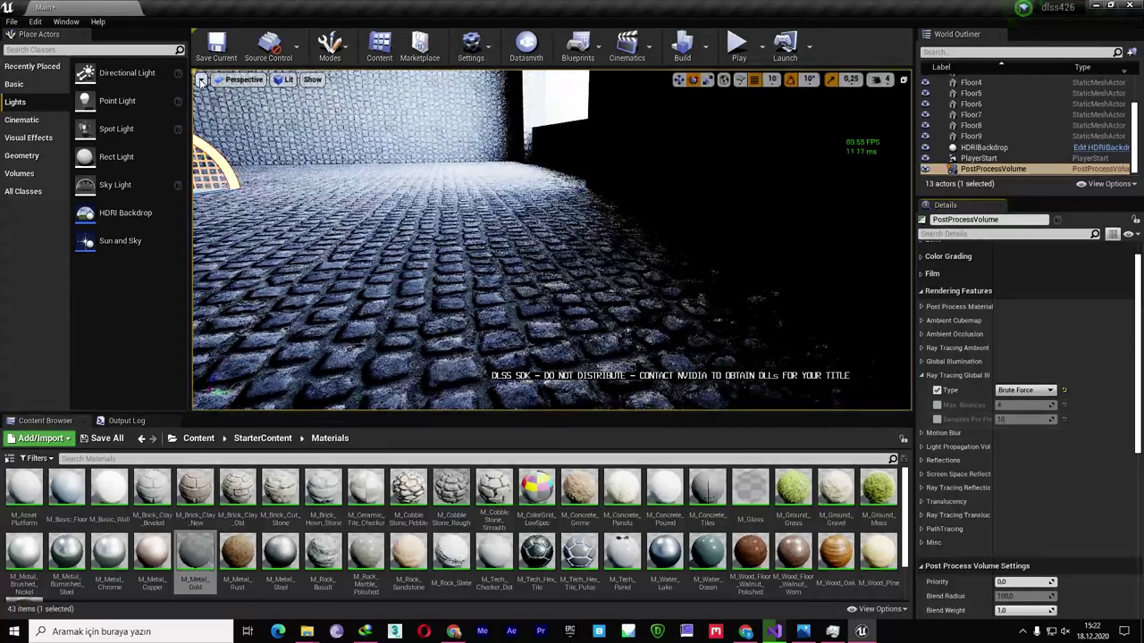
pyautogui.click(202, 80)
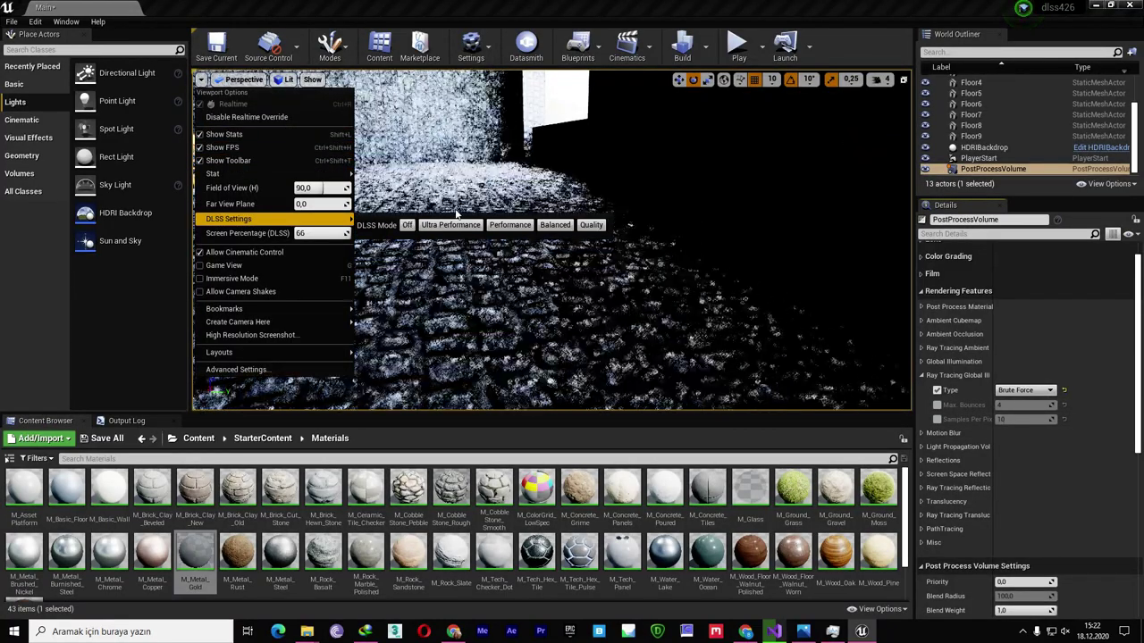
pyautogui.click(451, 223)
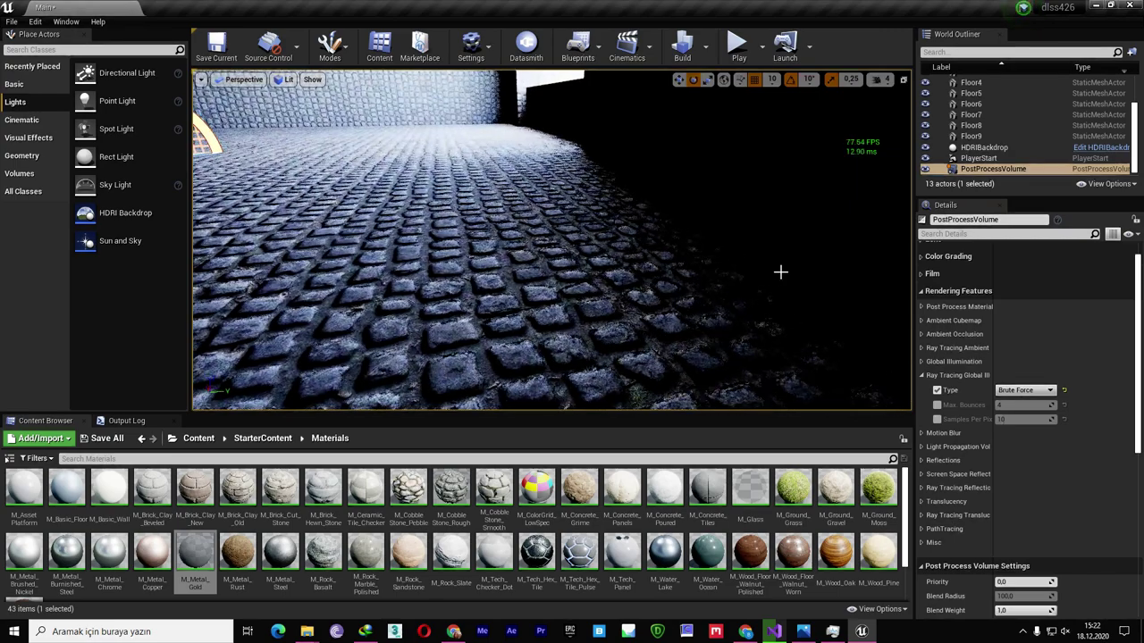
pyautogui.click(935, 419)
pyautogui.write('50')
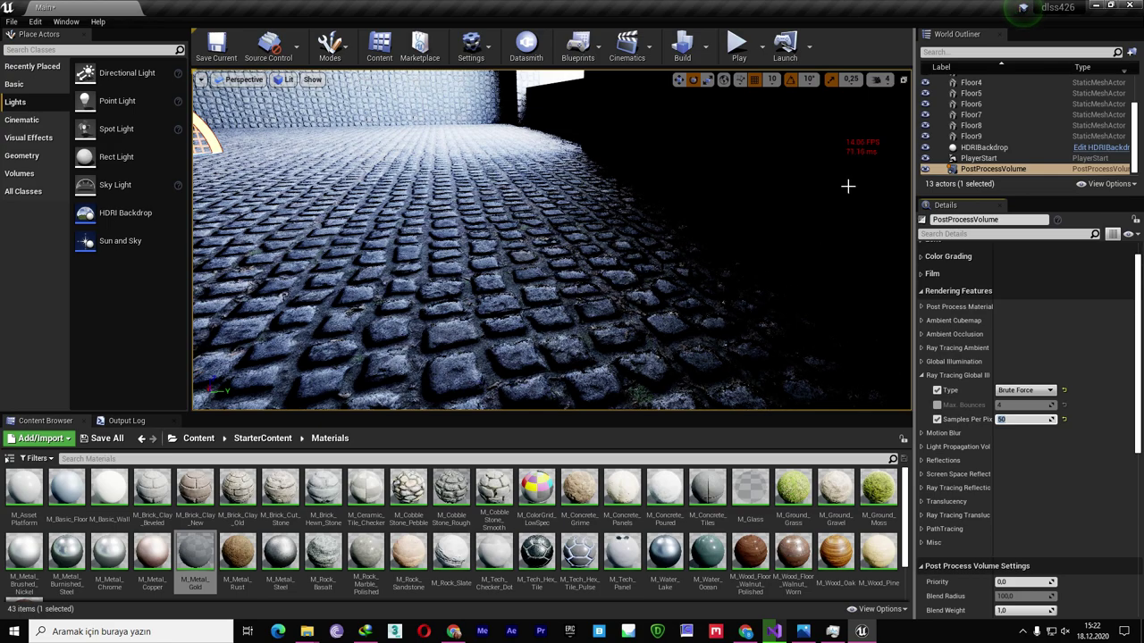
pyautogui.click(201, 79)
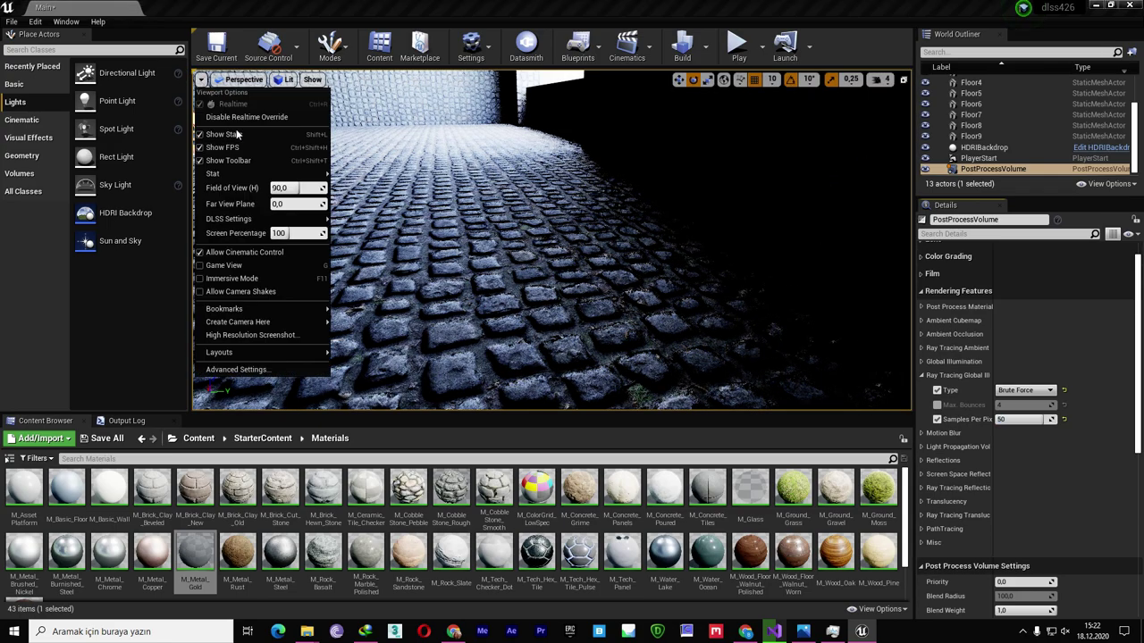
# Step: Set DLSS to Quality with 64 GI samples per pixel, then turn DLSS off to compare
pyautogui.click(556, 227)
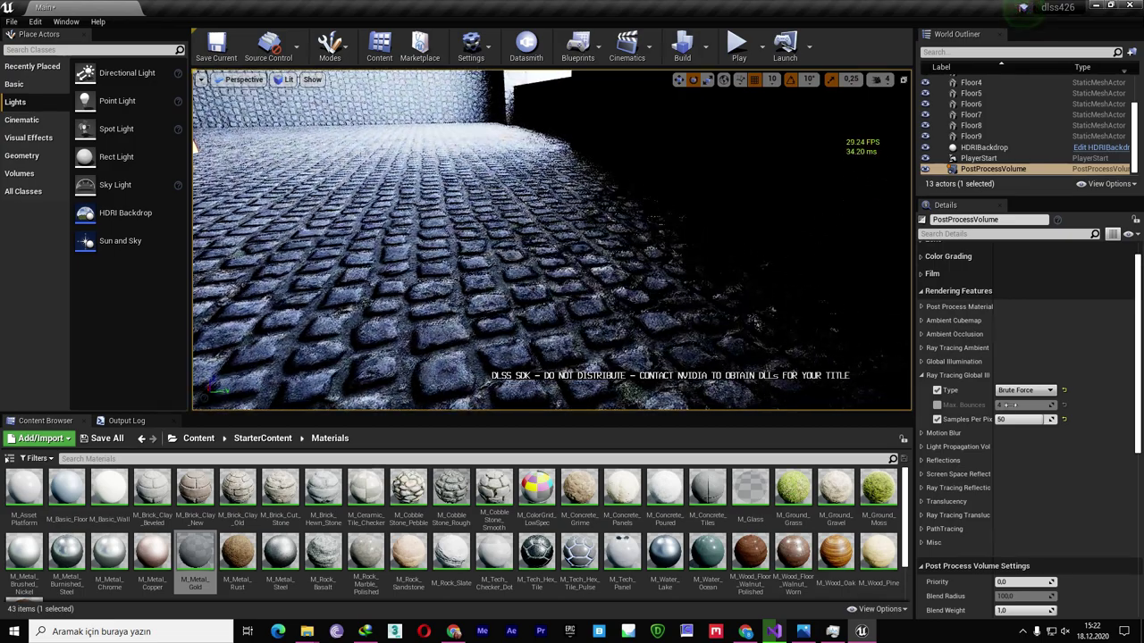
pyautogui.click(1026, 419)
pyautogui.write('64')
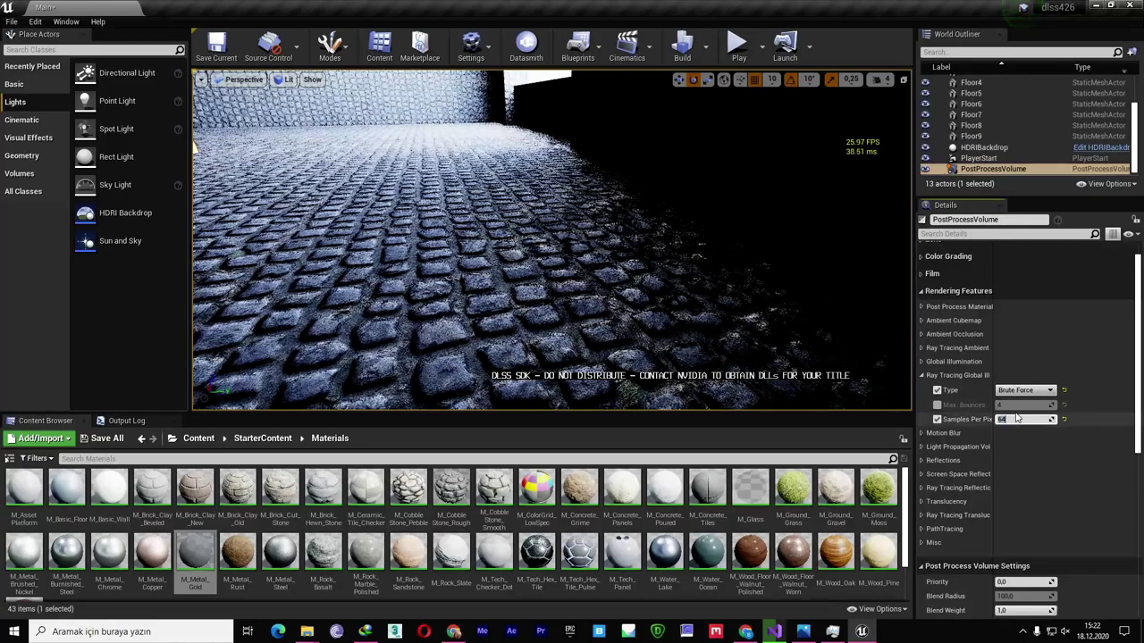
pyautogui.press('Return')
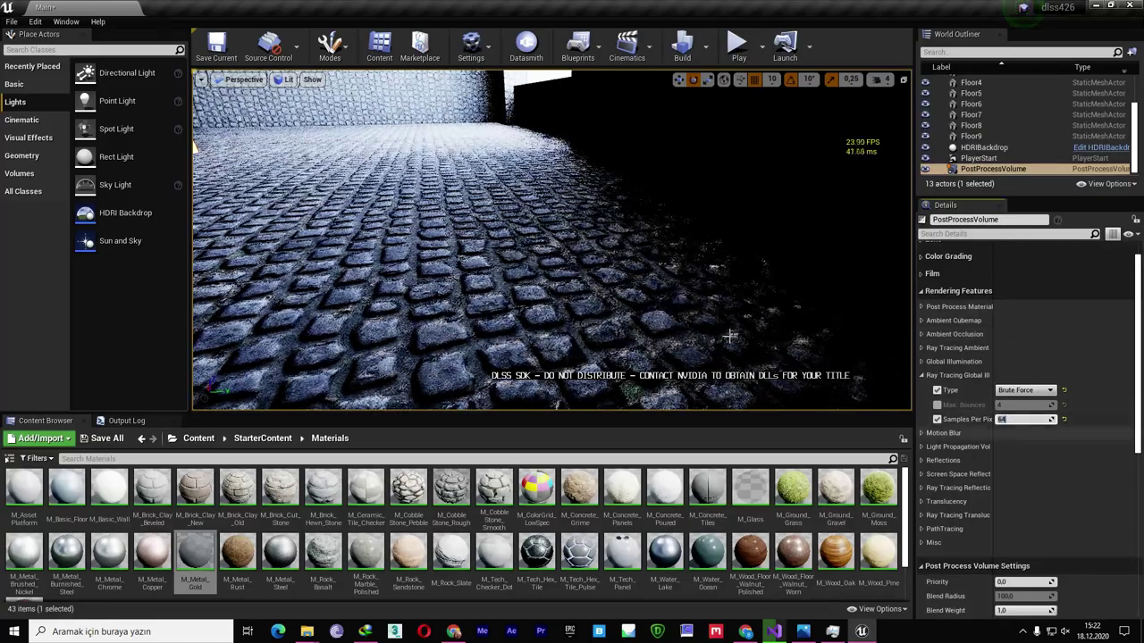
pyautogui.click(201, 80)
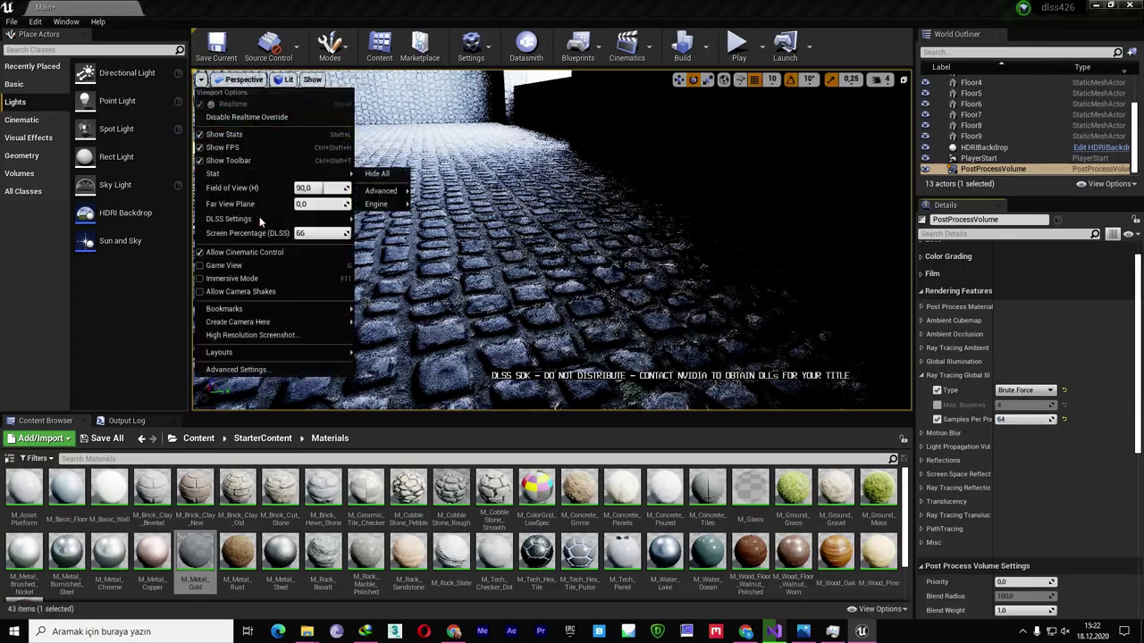
pyautogui.moveTo(345, 222)
pyautogui.click(404, 226)
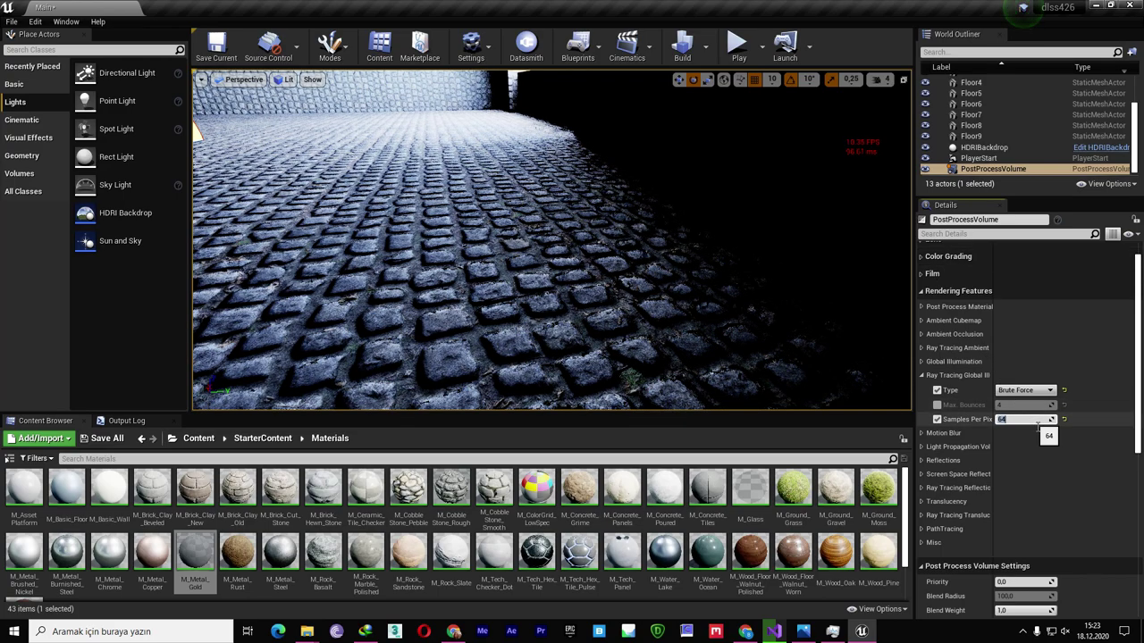
pyautogui.write('8')
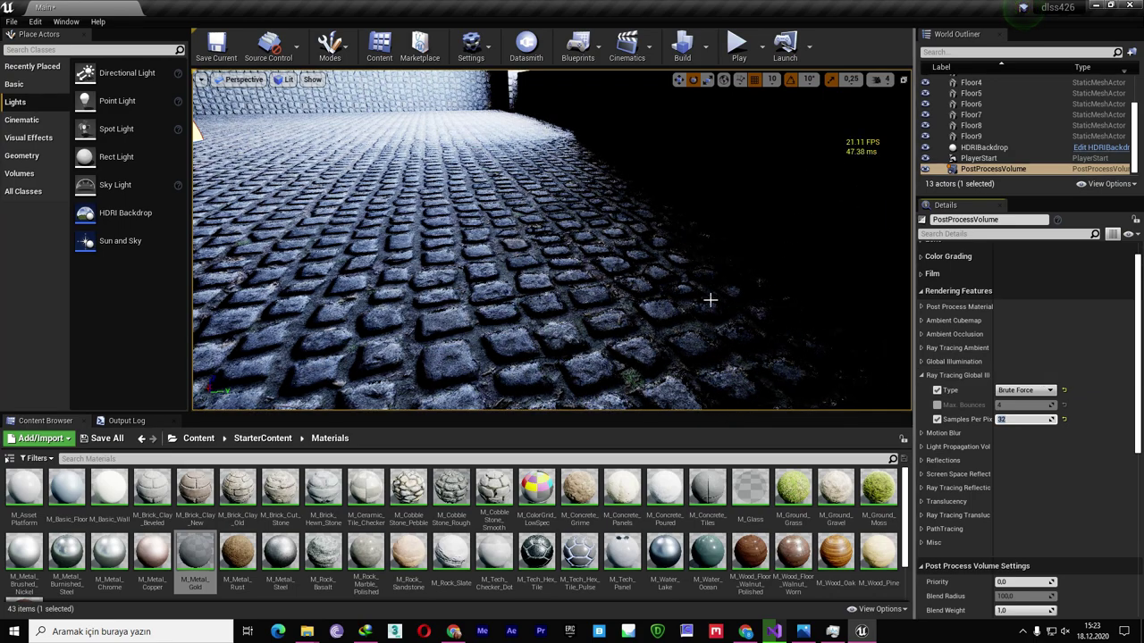
# Step: Return DLSS to Quality mode and re-enter 64 samples per pixel
pyautogui.click(202, 79)
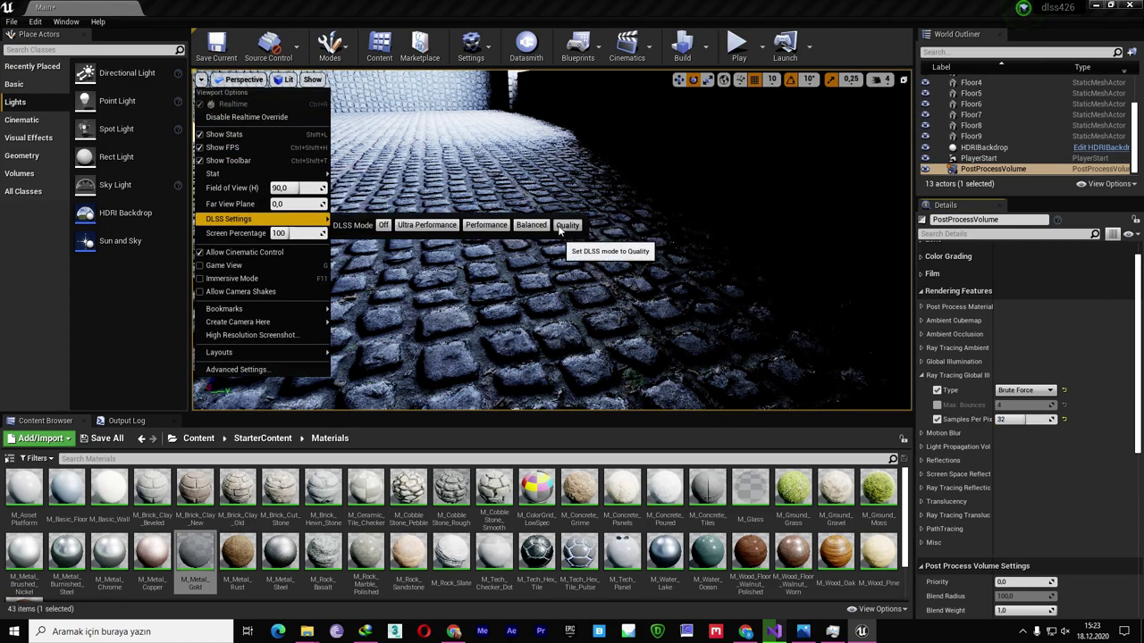
pyautogui.click(567, 225)
pyautogui.click(715, 235)
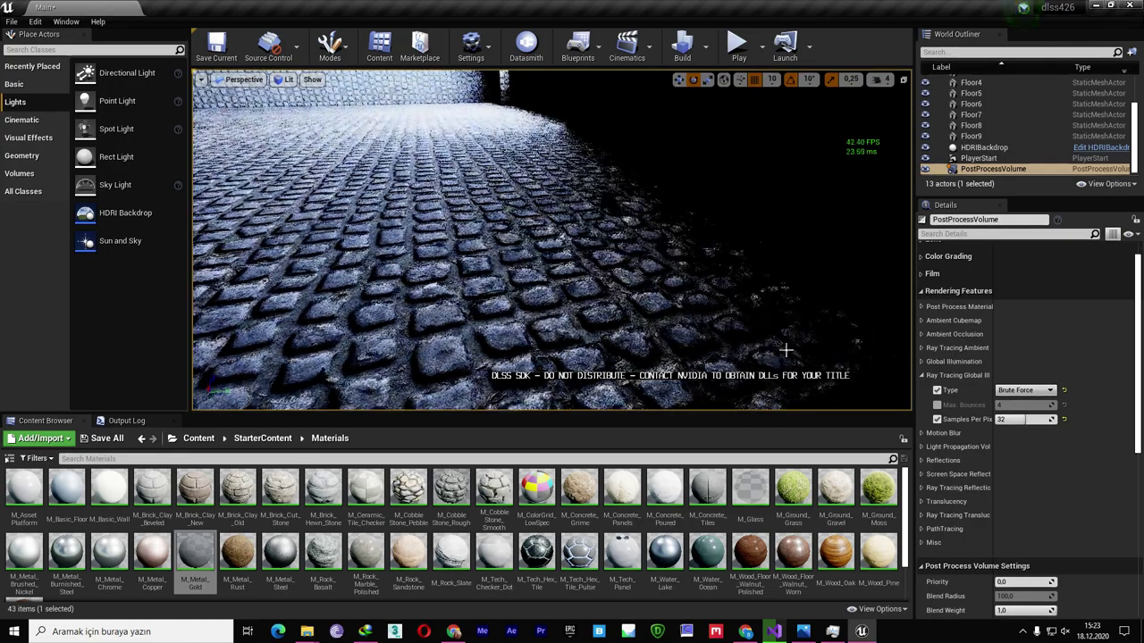
pyautogui.click(1036, 419)
pyautogui.write('64')
pyautogui.press('Return')
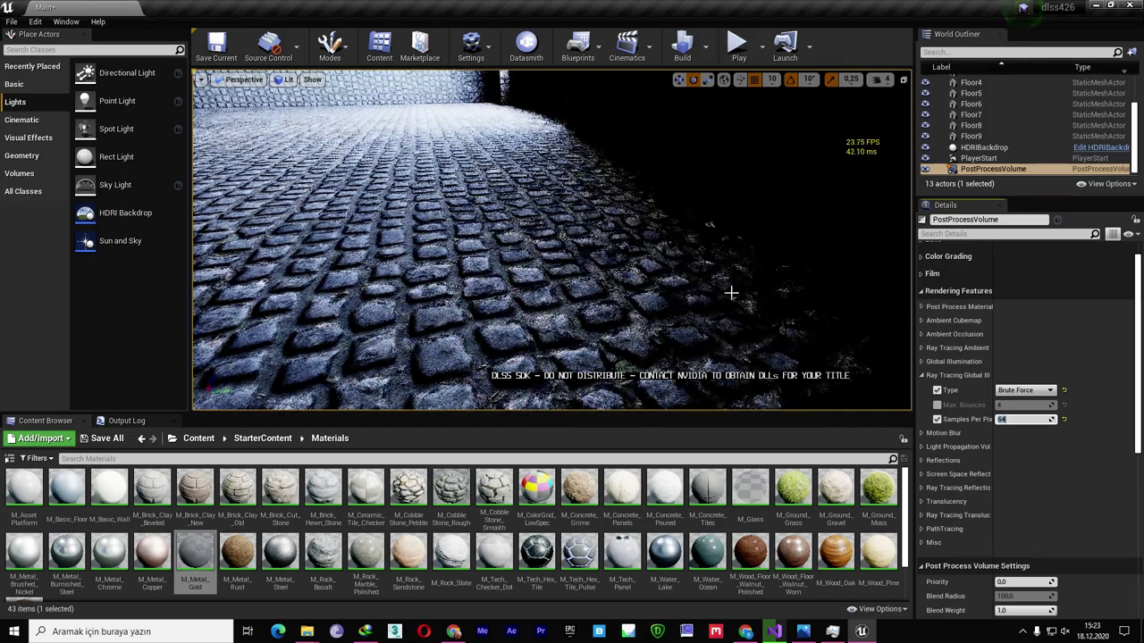
# Step: Turn DLSS off and set GI Samples Per Pixel to 4, reaching about 72–77 FPS
pyautogui.click(201, 80)
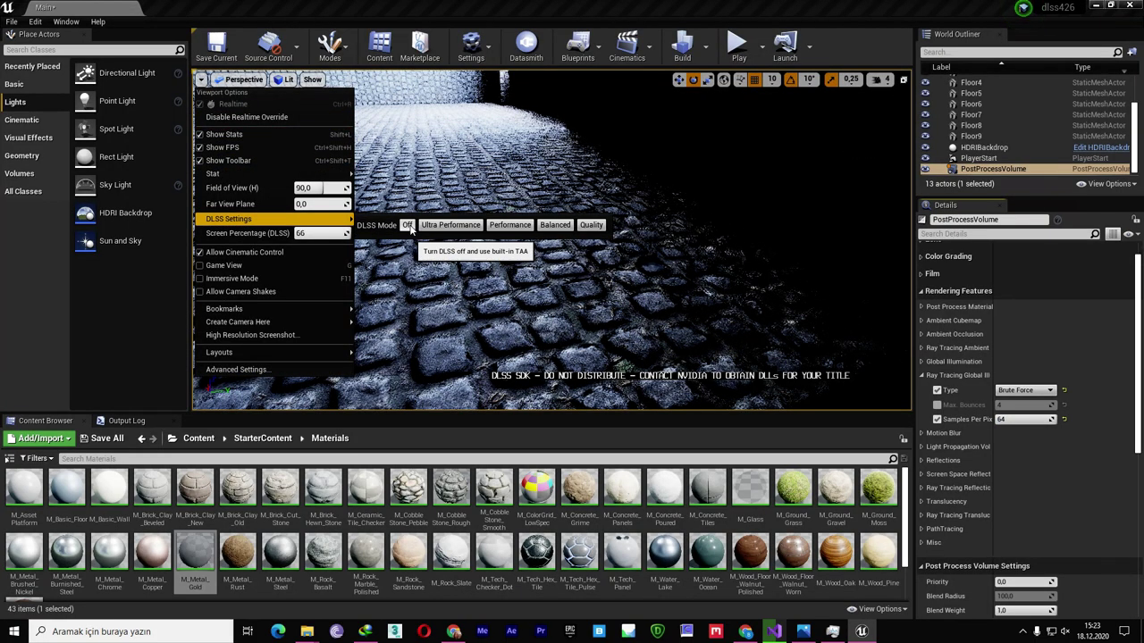
pyautogui.click(408, 226)
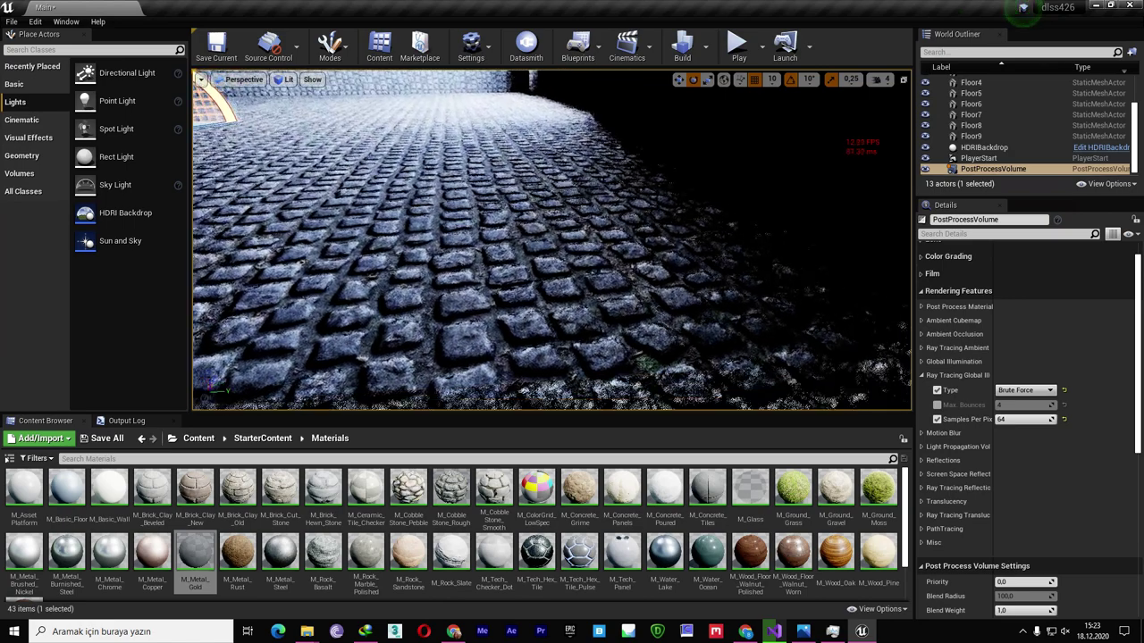
pyautogui.scroll(-2, 552, 239)
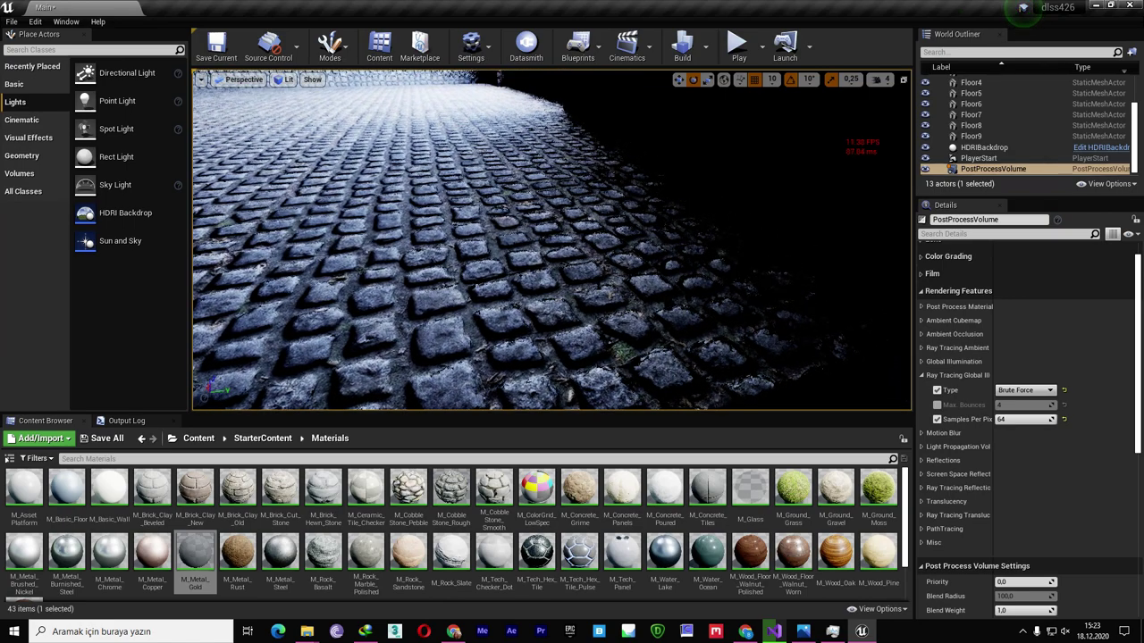
pyautogui.scroll(-1, 552, 239)
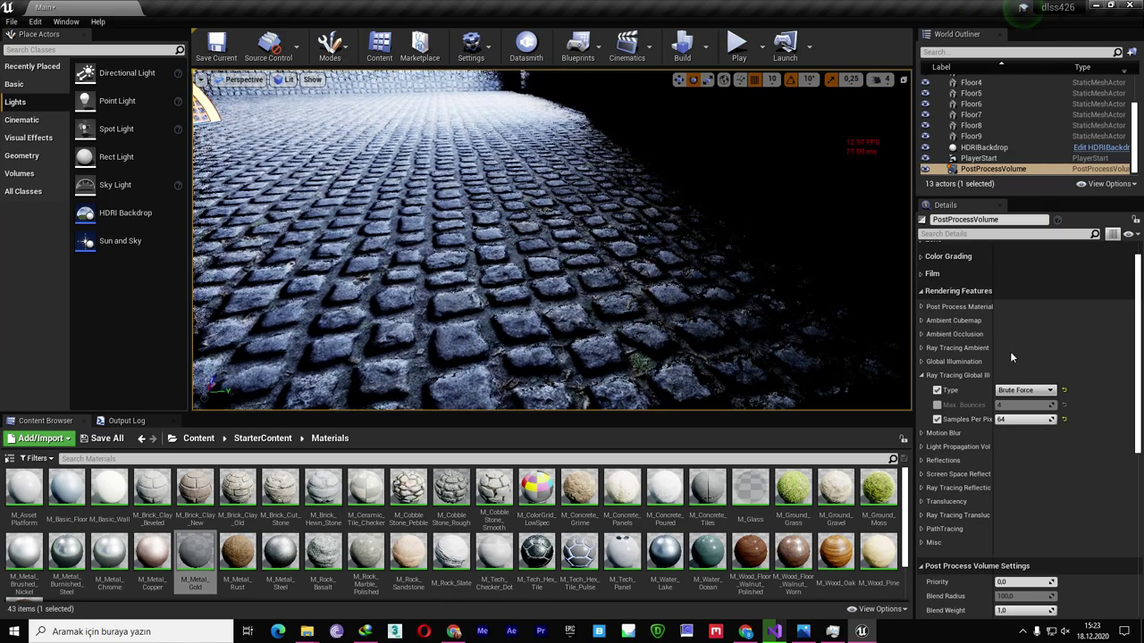
pyautogui.click(1025, 419)
pyautogui.write('4')
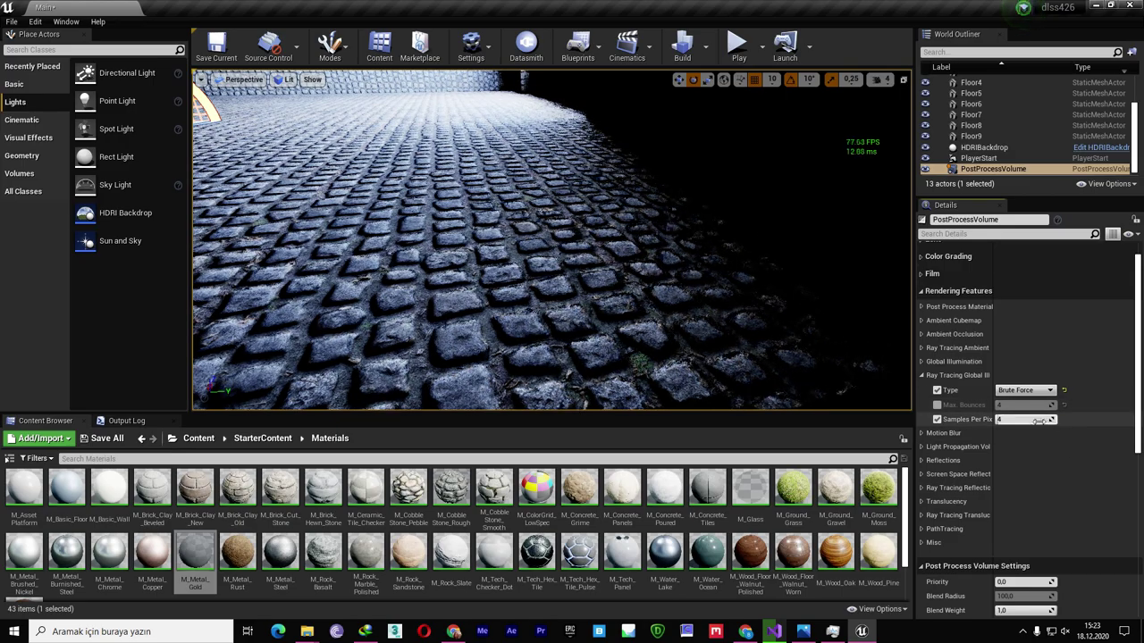
pyautogui.press('Return')
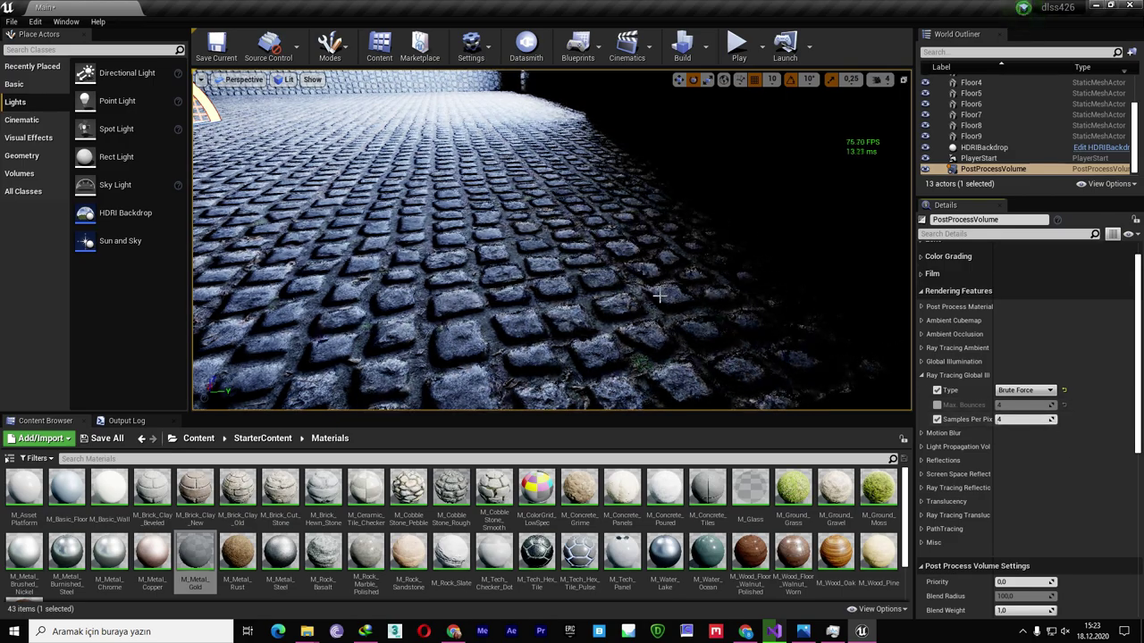
pyautogui.scroll(-2, 659, 296)
# Step: Fly the camera up close to the cobblestone wall and make the viewport fullscreen
pyautogui.scroll(-2, 658, 296)
pyautogui.scroll(-3, 658, 296)
pyautogui.scroll(-2, 658, 295)
pyautogui.moveTo(551, 239); pyautogui.dragTo(611, 261, button='right')
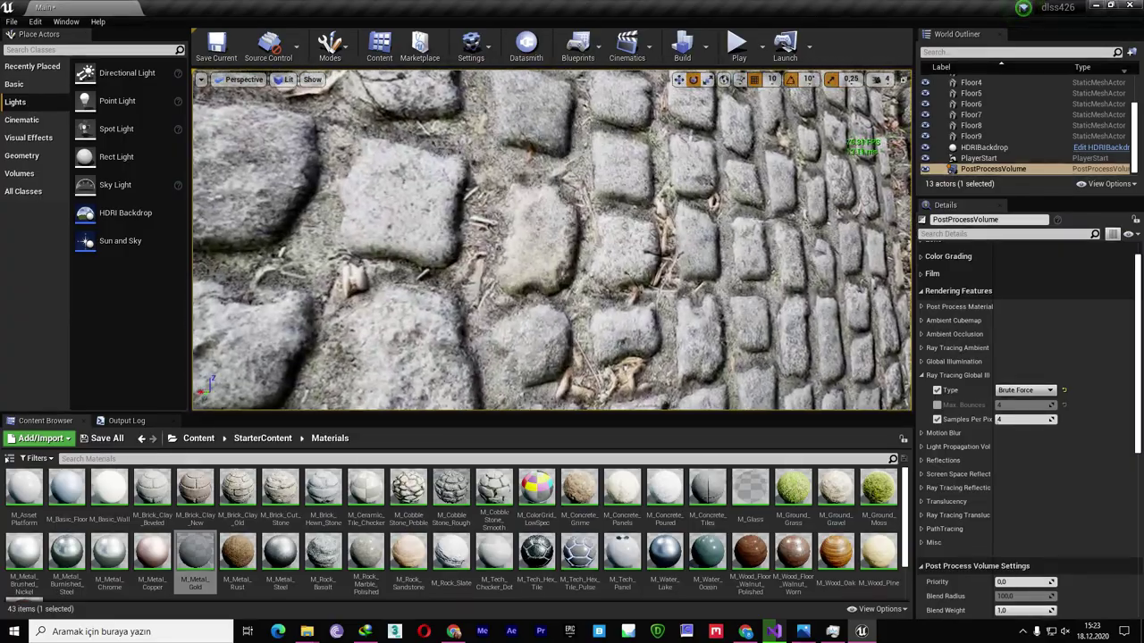
pyautogui.press('F11')
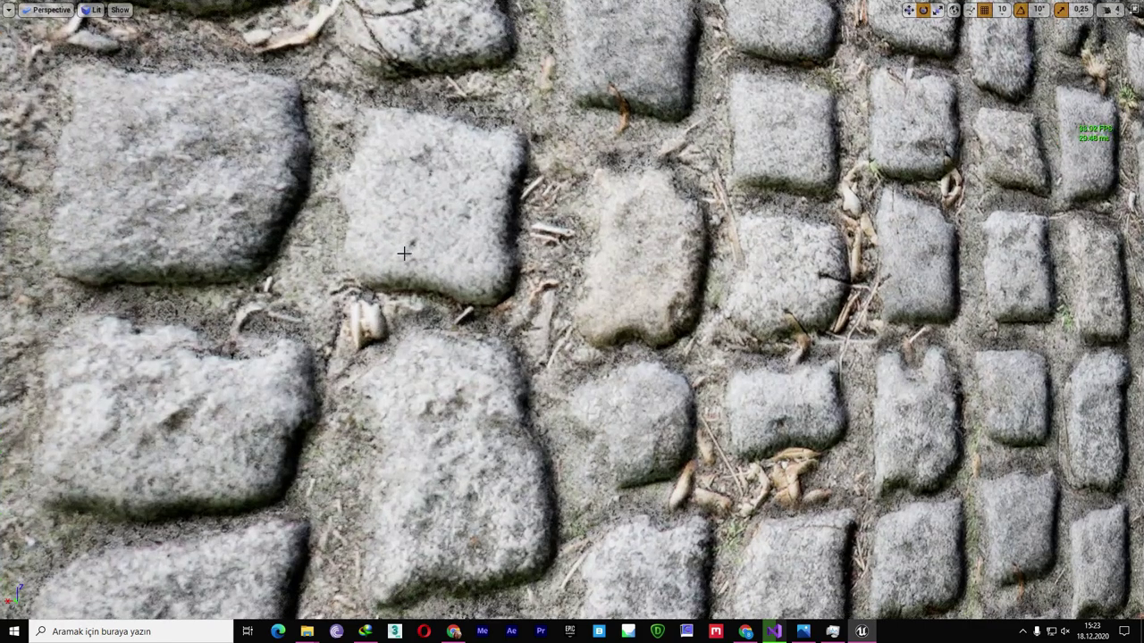
# Step: Set DLSS to Ultra Performance and move over the cobblestones
pyautogui.click(7, 11)
pyautogui.moveTo(67, 152)
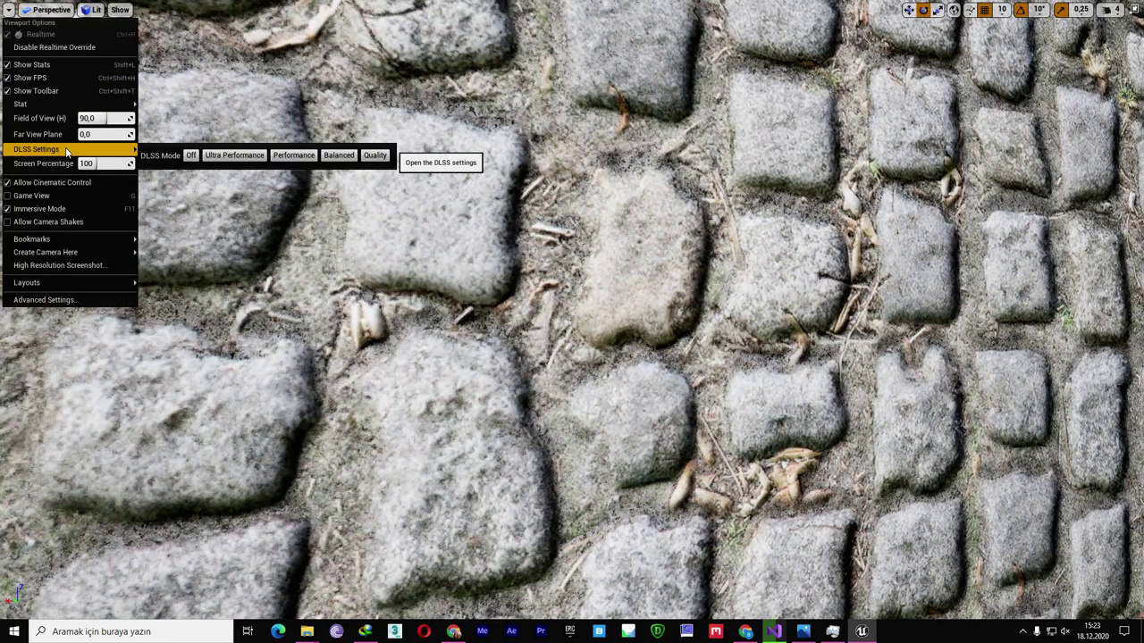
pyautogui.click(231, 155)
pyautogui.moveTo(231, 157); pyautogui.dragTo(234, 150, button='right')
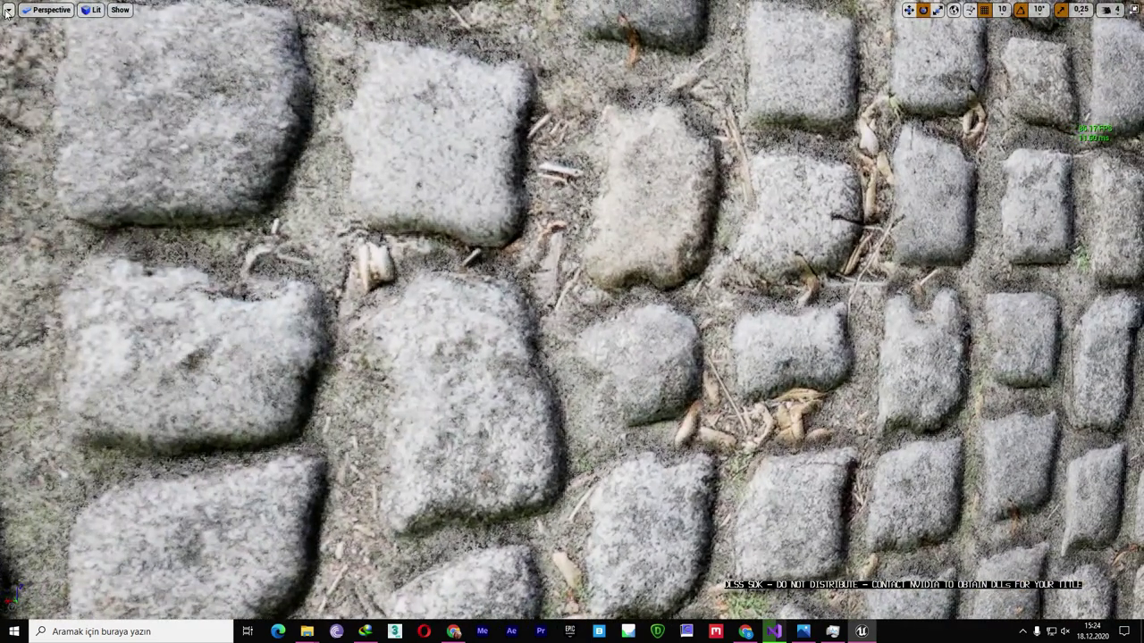
# Step: Turn DLSS off and shift the view across the cobblestones
pyautogui.click(7, 11)
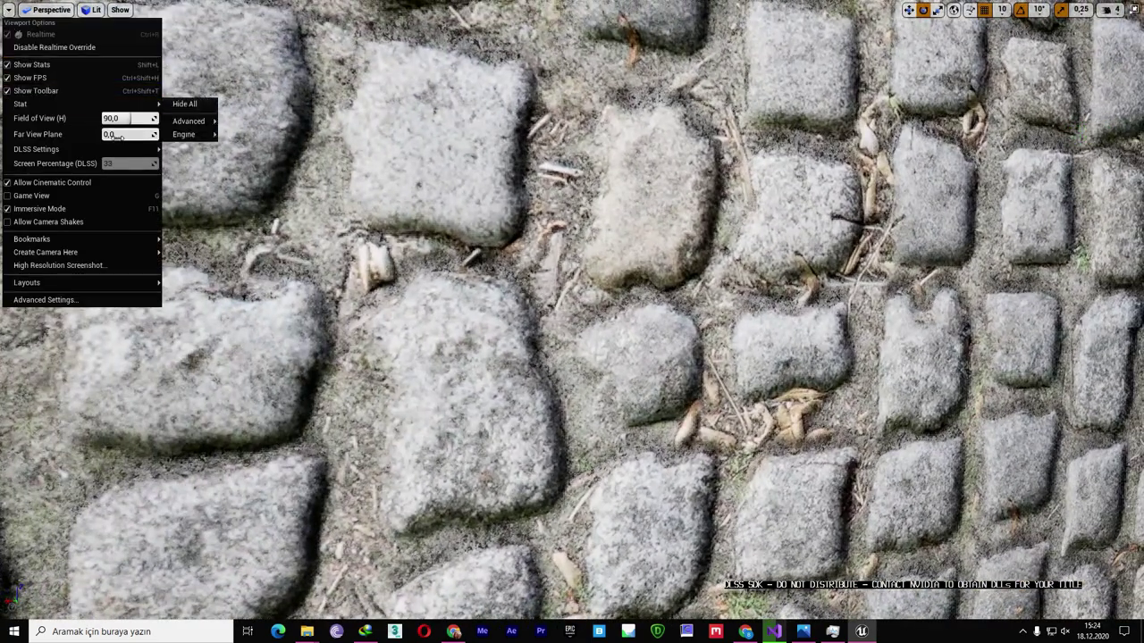
pyautogui.moveTo(113, 151)
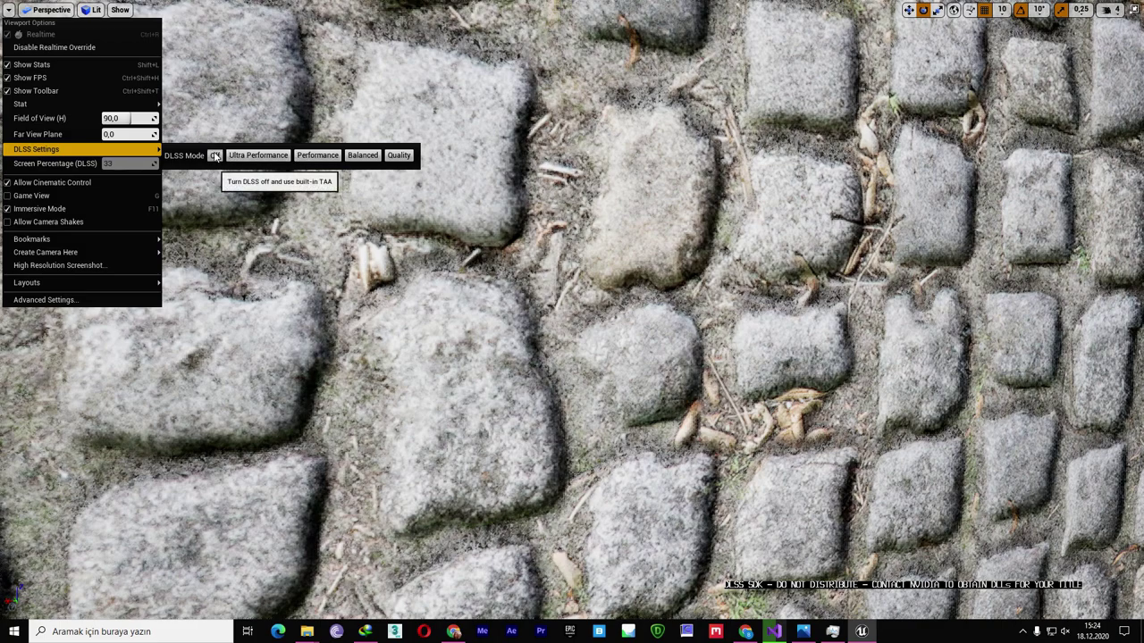
pyautogui.click(214, 156)
pyautogui.moveTo(247, 160); pyautogui.dragTo(246, 160, button='right')
pyautogui.moveTo(393, 178); pyautogui.dragTo(393, 179, button='right')
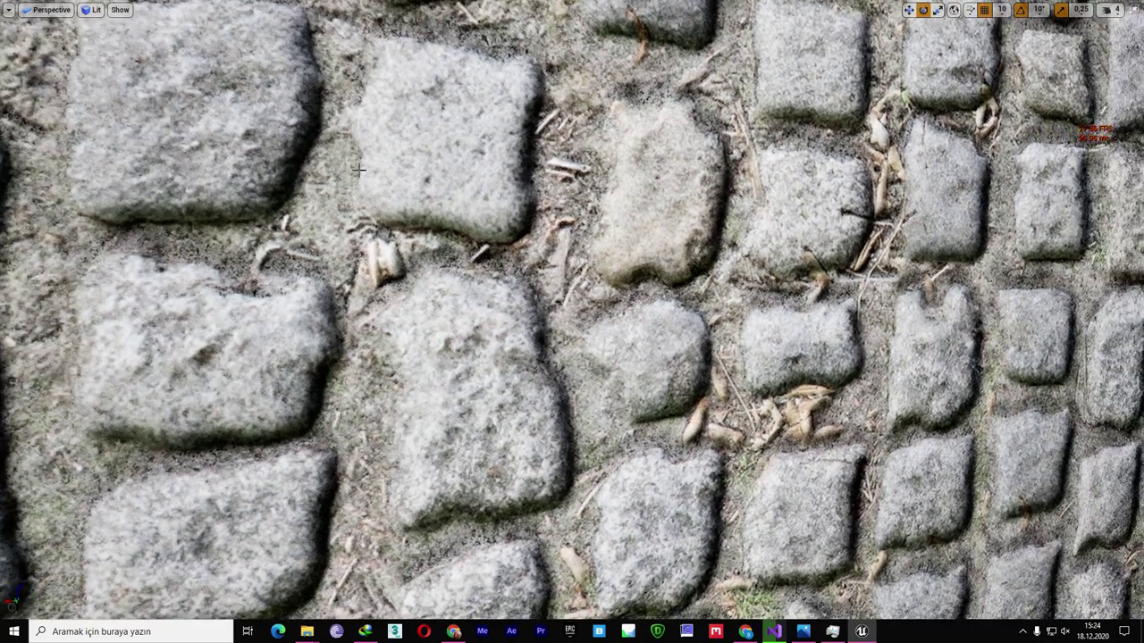
# Step: Switch DLSS to Quality mode and move closer to the cobblestone wall
pyautogui.click(7, 10)
pyautogui.moveTo(108, 150)
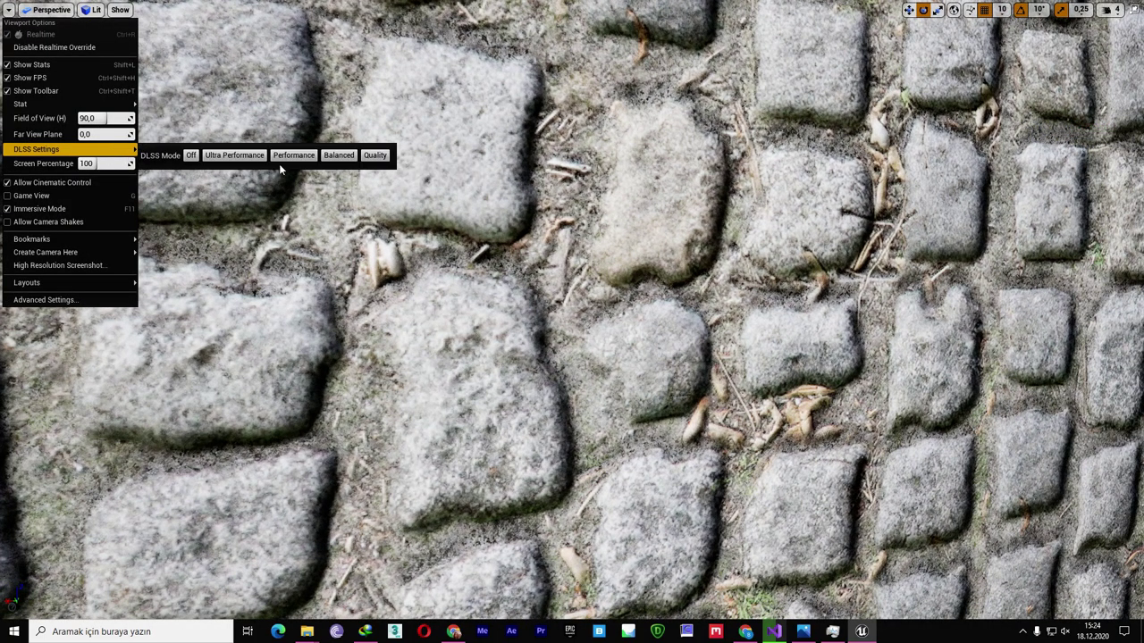
pyautogui.click(373, 156)
pyautogui.moveTo(373, 158); pyautogui.dragTo(373, 159, button='right')
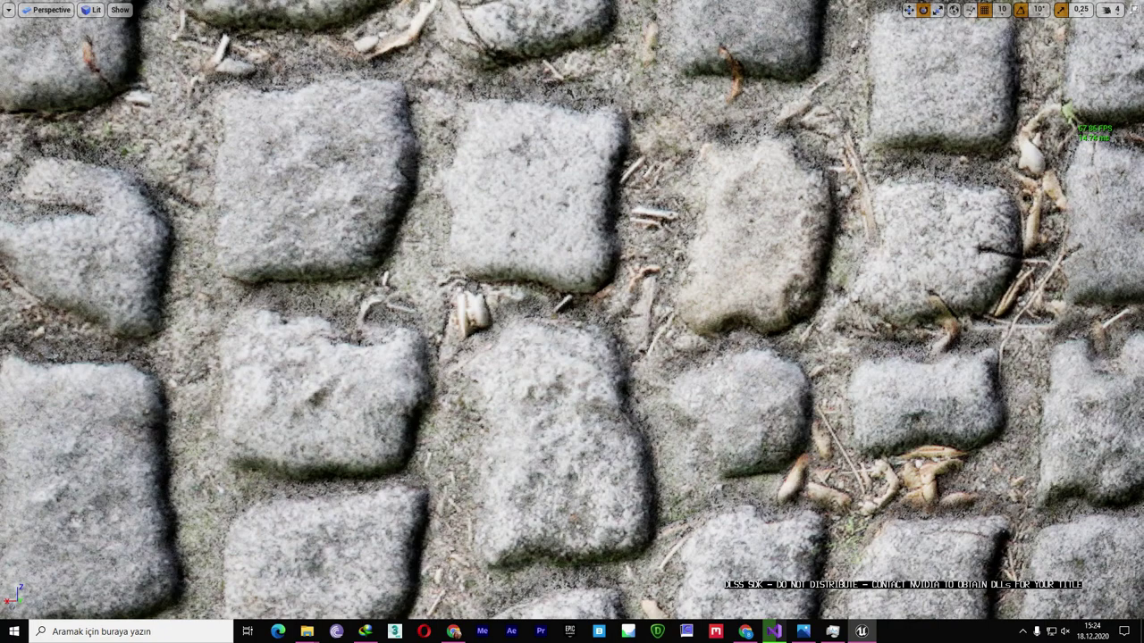
pyautogui.rightClick(562, 140)
pyautogui.moveTo(386, 109); pyautogui.dragTo(388, 109, button='right')
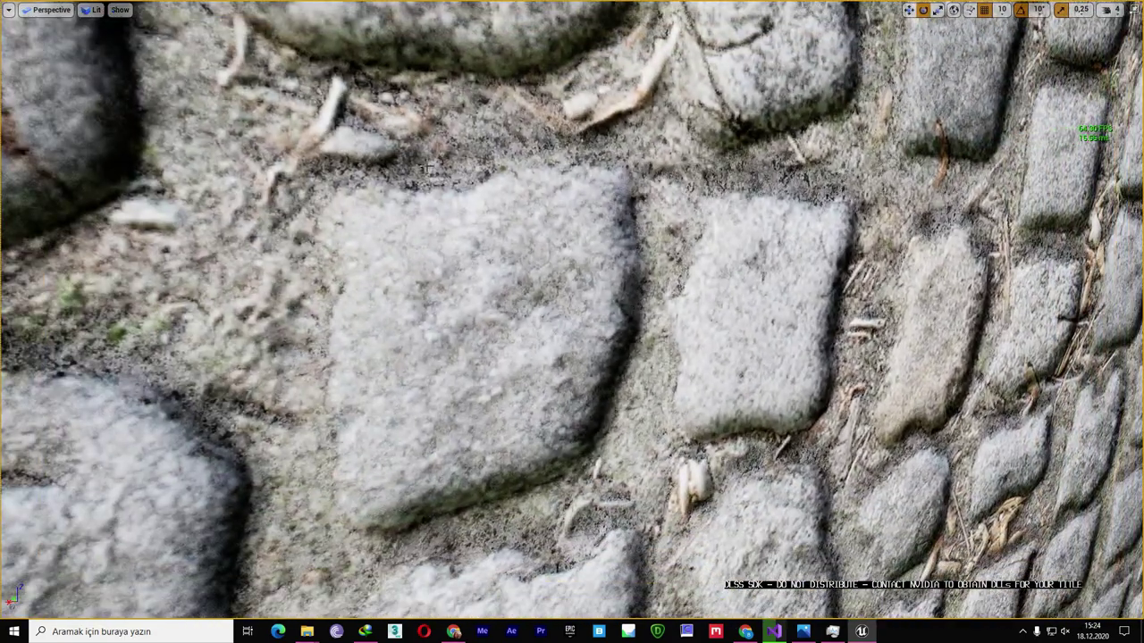
# Step: Toggle DLSS between Off and Quality, ending with DLSS off
pyautogui.click(9, 10)
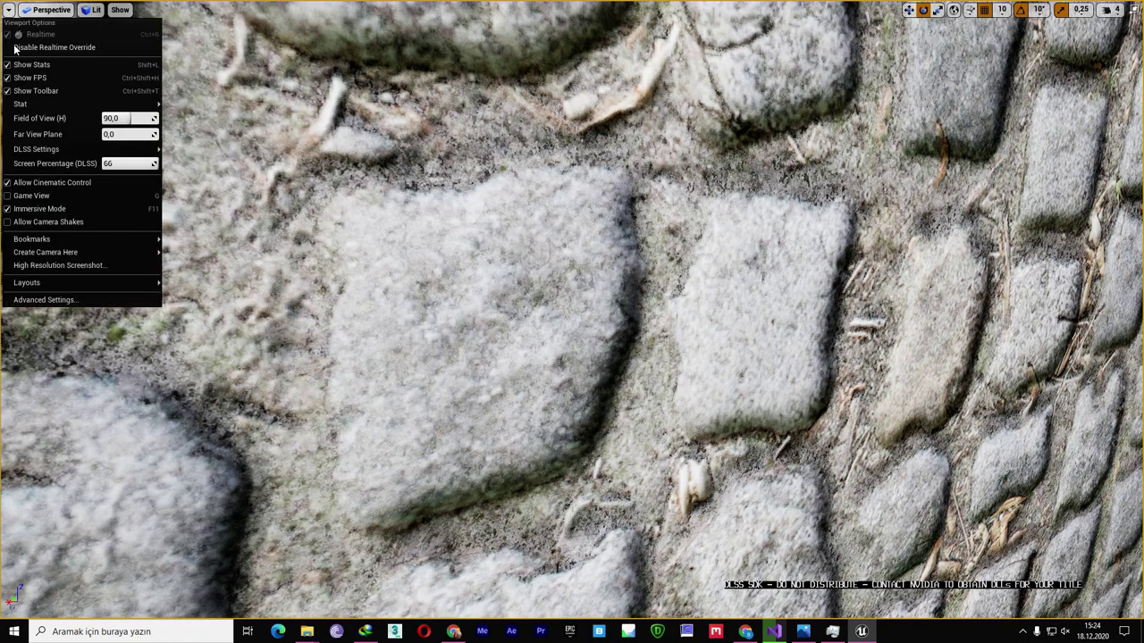
pyautogui.moveTo(134, 149)
pyautogui.click(216, 157)
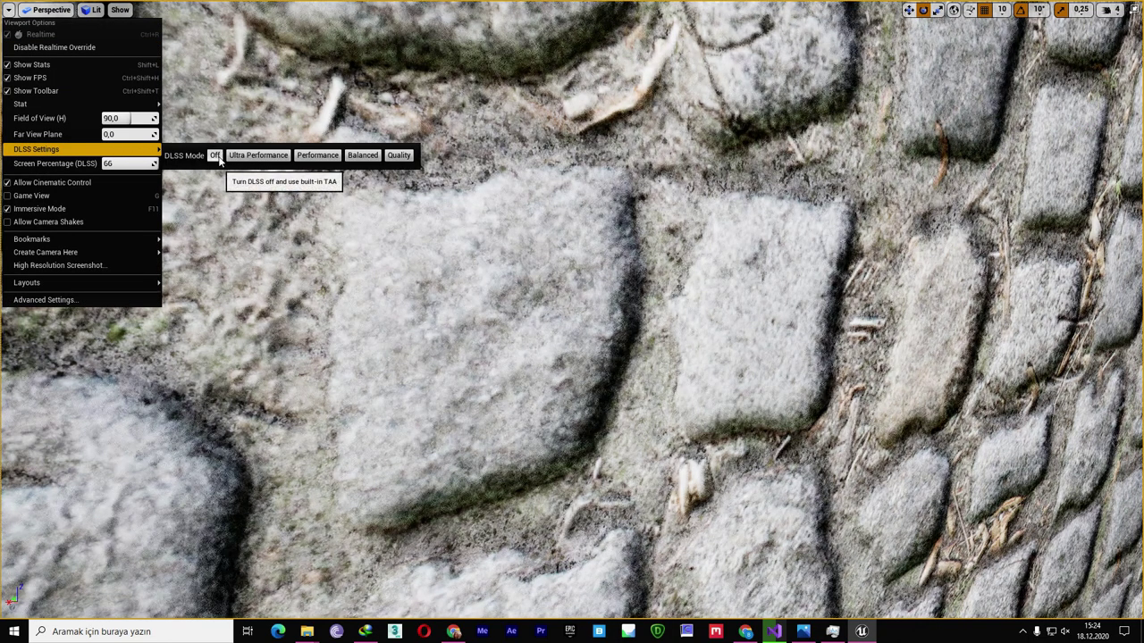
pyautogui.click(399, 157)
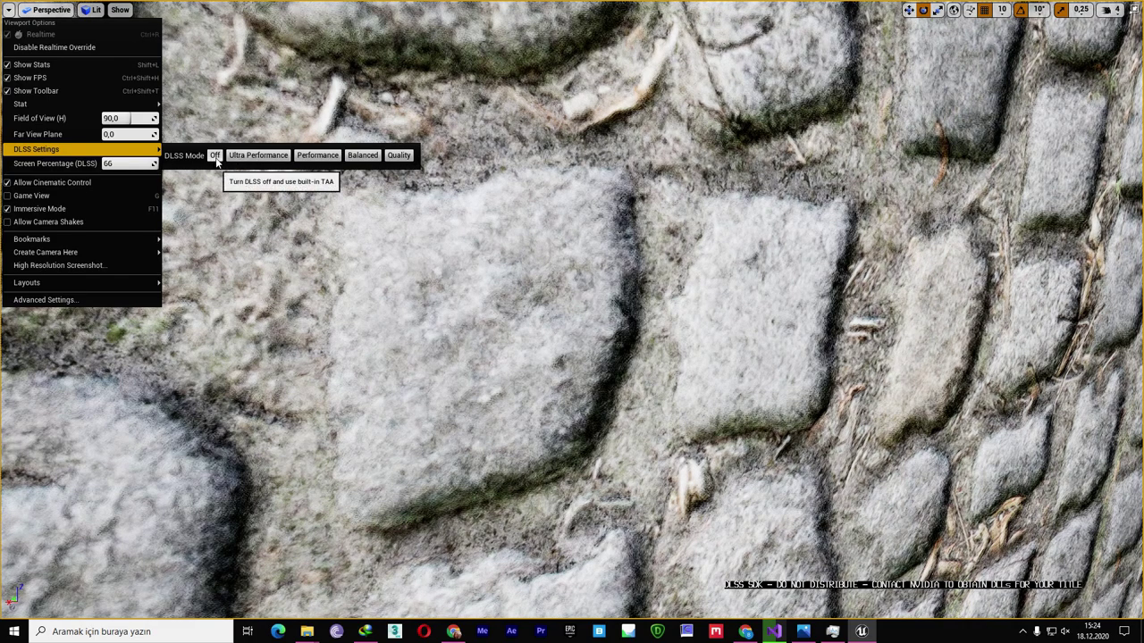
pyautogui.click(216, 156)
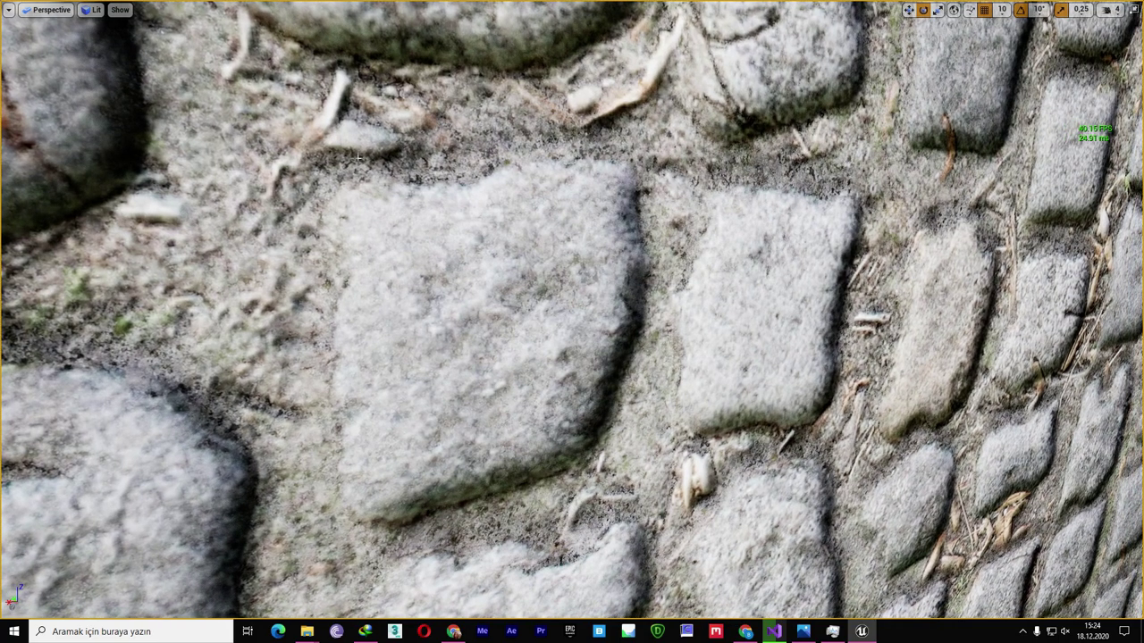
# Step: Switch DLSS to Balanced mode
pyautogui.click(10, 15)
pyautogui.moveTo(96, 154)
pyautogui.click(338, 156)
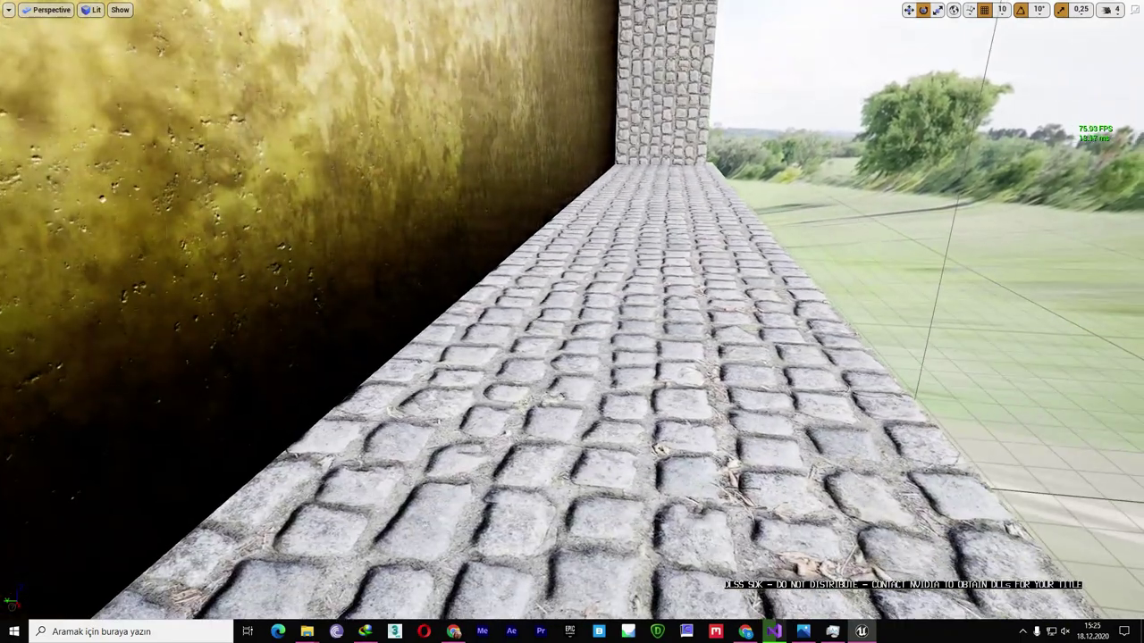
# Step: Leave fullscreen and drop M_CobbleStone_Rough onto the gold wall
pyautogui.press('F11')
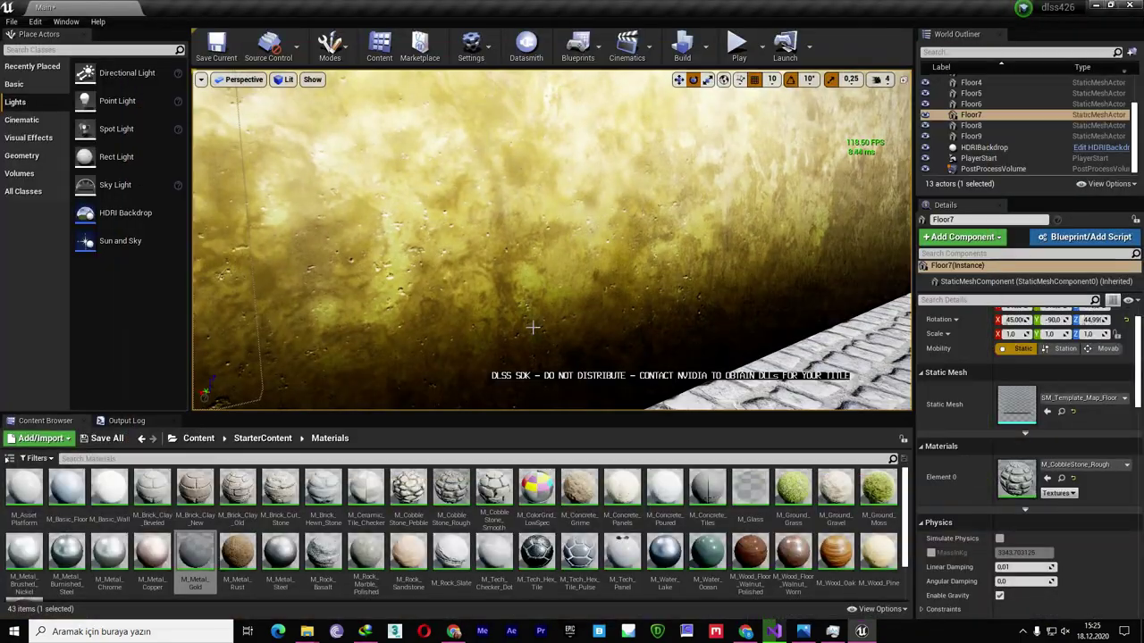
pyautogui.moveTo(464, 503); pyautogui.dragTo(521, 383)
pyautogui.moveTo(598, 298); pyautogui.dragTo(586, 313)
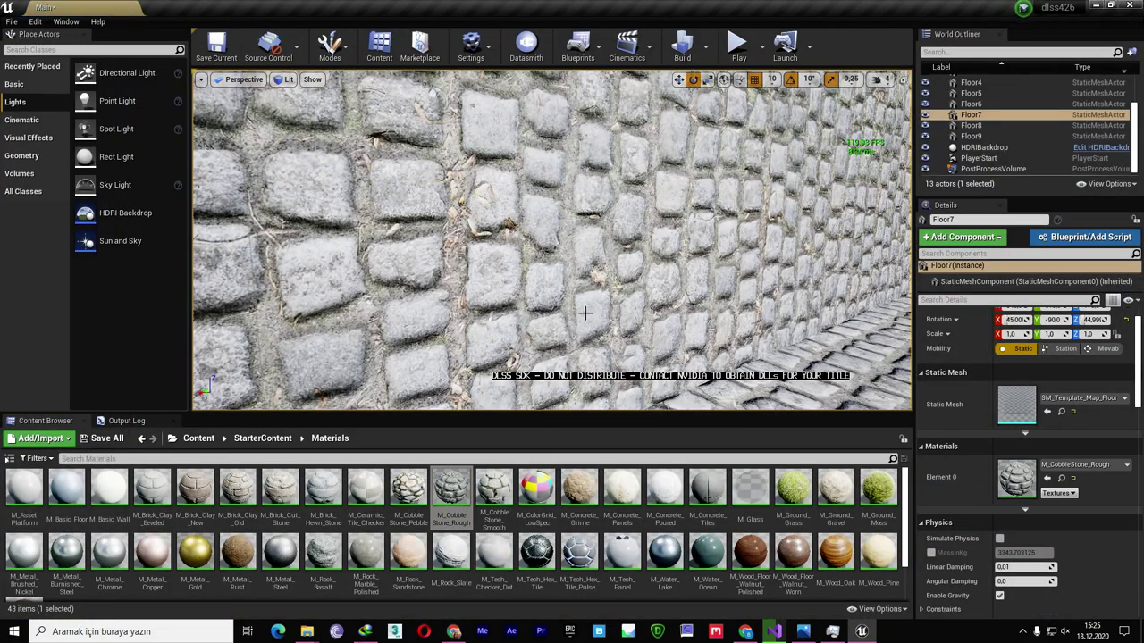
# Step: Apply M_CobbleStone_Smooth to the wall and return to fullscreen
pyautogui.click(503, 495)
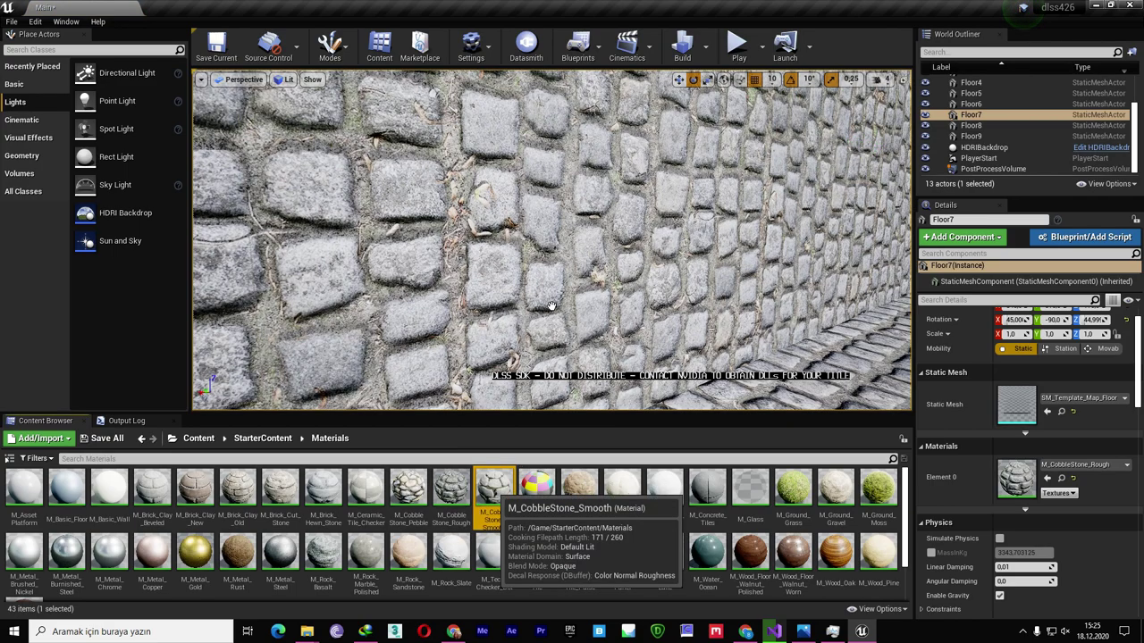
pyautogui.moveTo(551, 307); pyautogui.dragTo(551, 307)
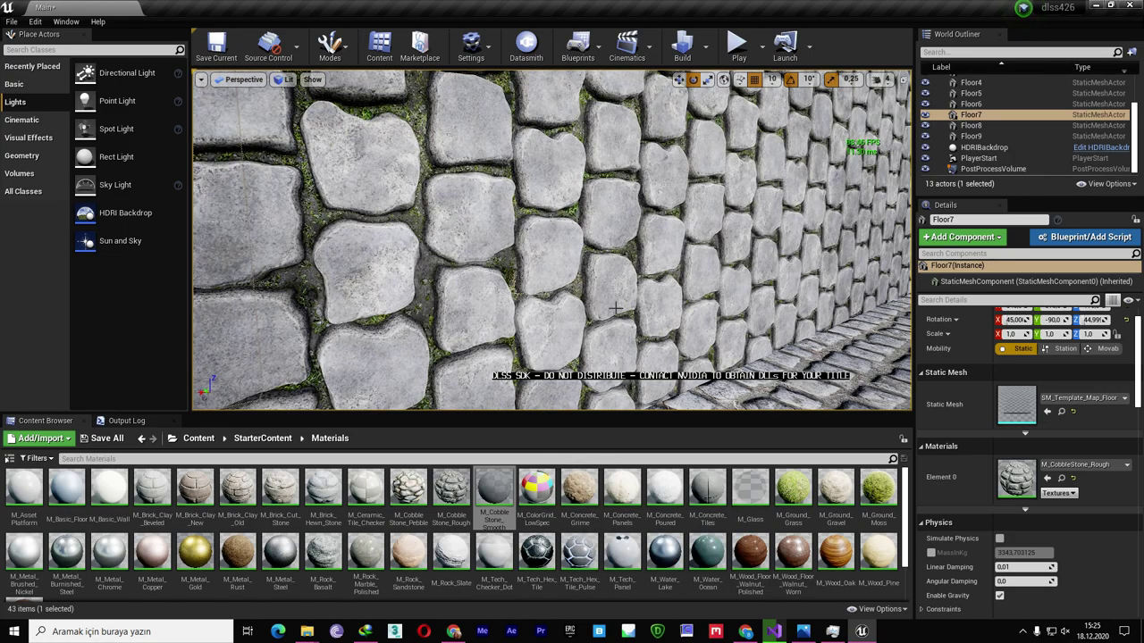
pyautogui.press('F11')
pyautogui.scroll(3, 571, 322)
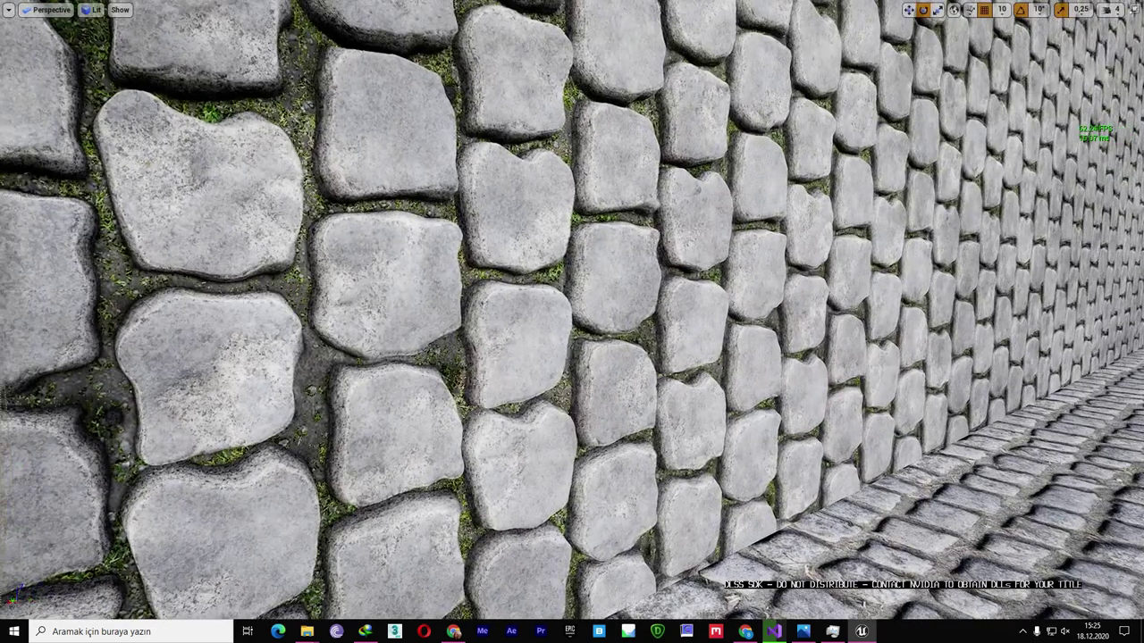
# Step: Turn toward the wall's far end and sky, then turn DLSS off
pyautogui.scroll(3, 572, 321)
pyautogui.scroll(3, 572, 322)
pyautogui.moveTo(571, 322); pyautogui.dragTo(679, 321, button='right')
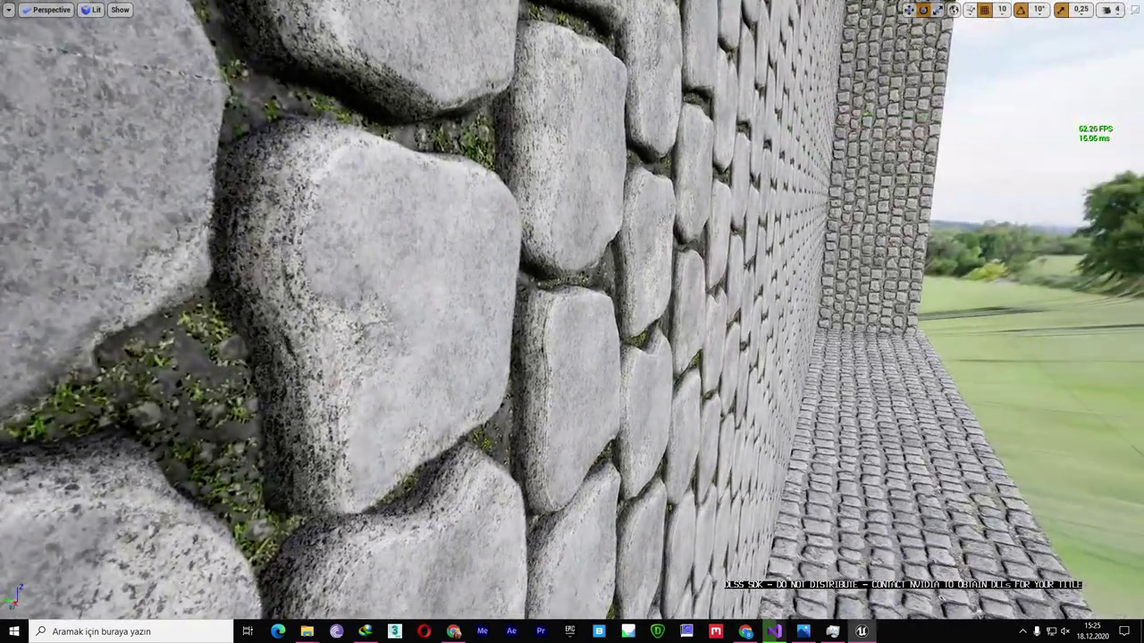
pyautogui.click(9, 11)
pyautogui.moveTo(90, 151)
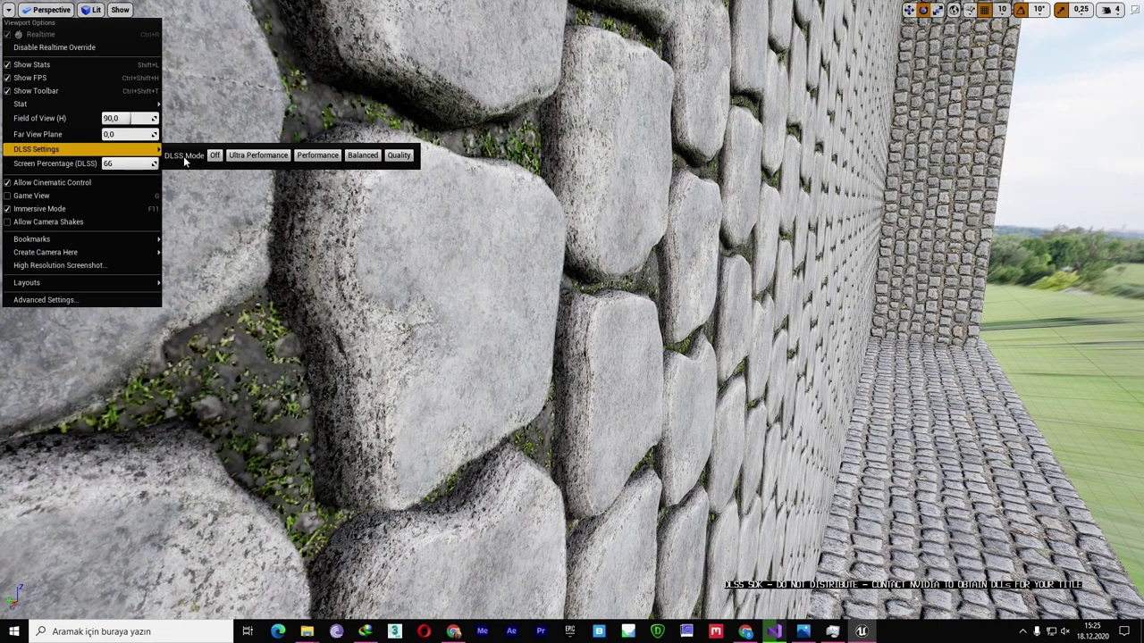
pyautogui.click(215, 156)
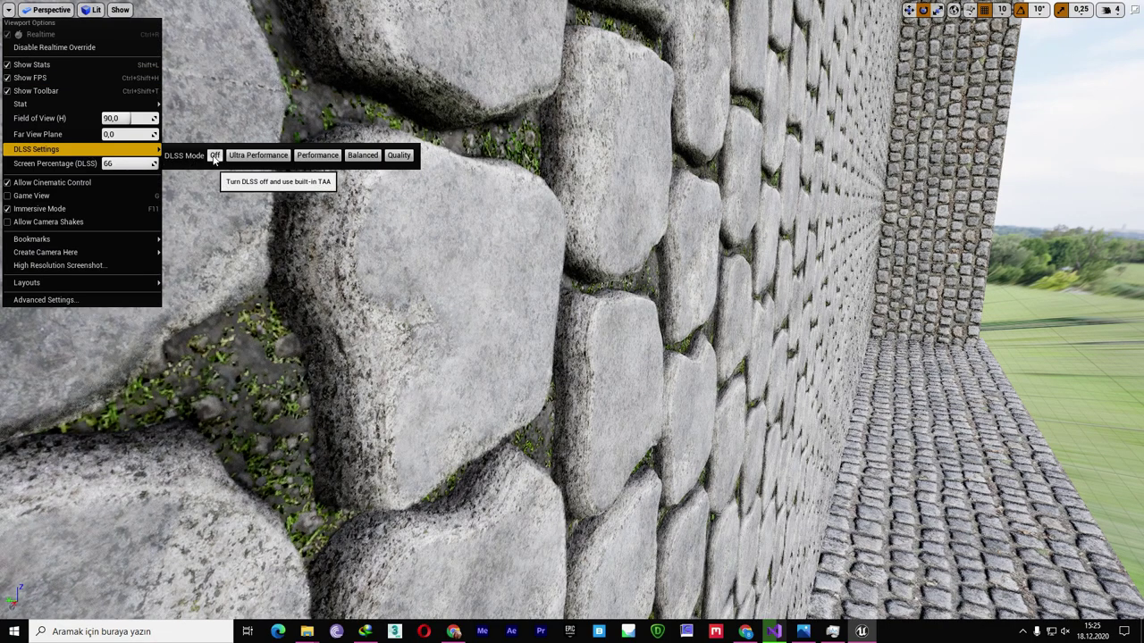
# Step: Look along the stone wall and switch DLSS to Quality mode
pyautogui.moveTo(358, 268); pyautogui.dragTo(402, 259, button='right')
pyautogui.moveTo(572, 322); pyautogui.dragTo(550, 317, button='right')
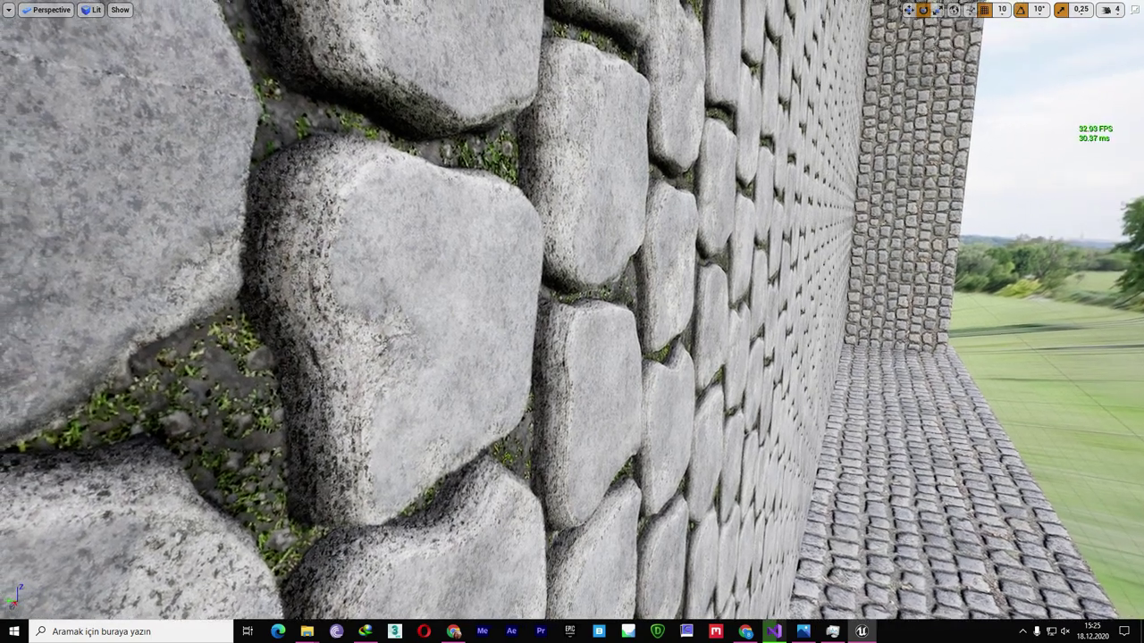
pyautogui.click(9, 13)
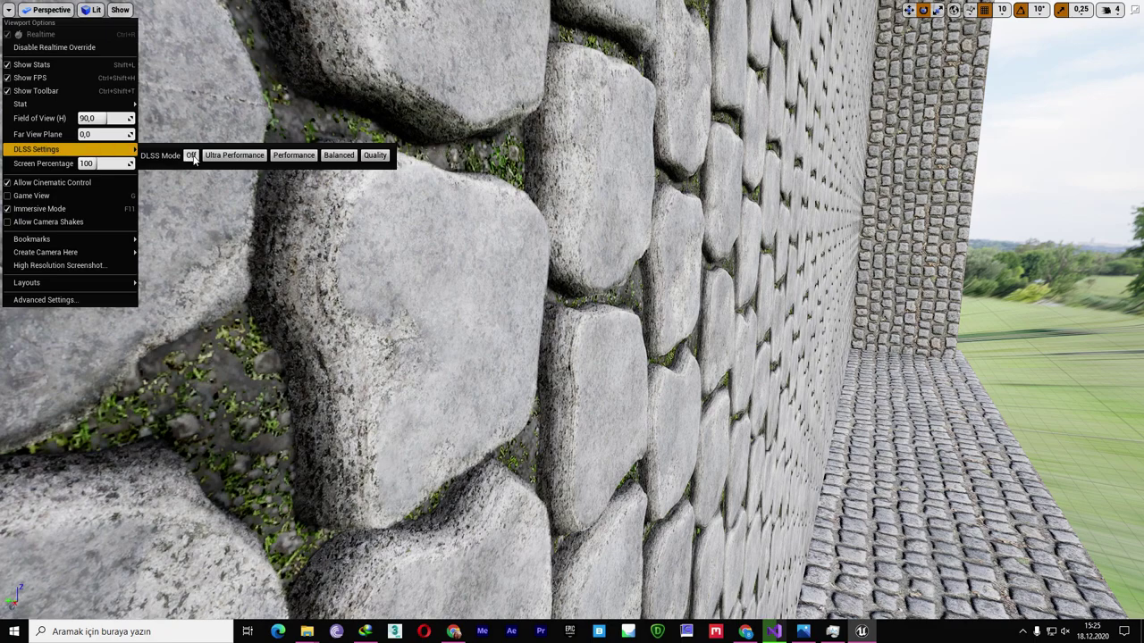
pyautogui.click(375, 155)
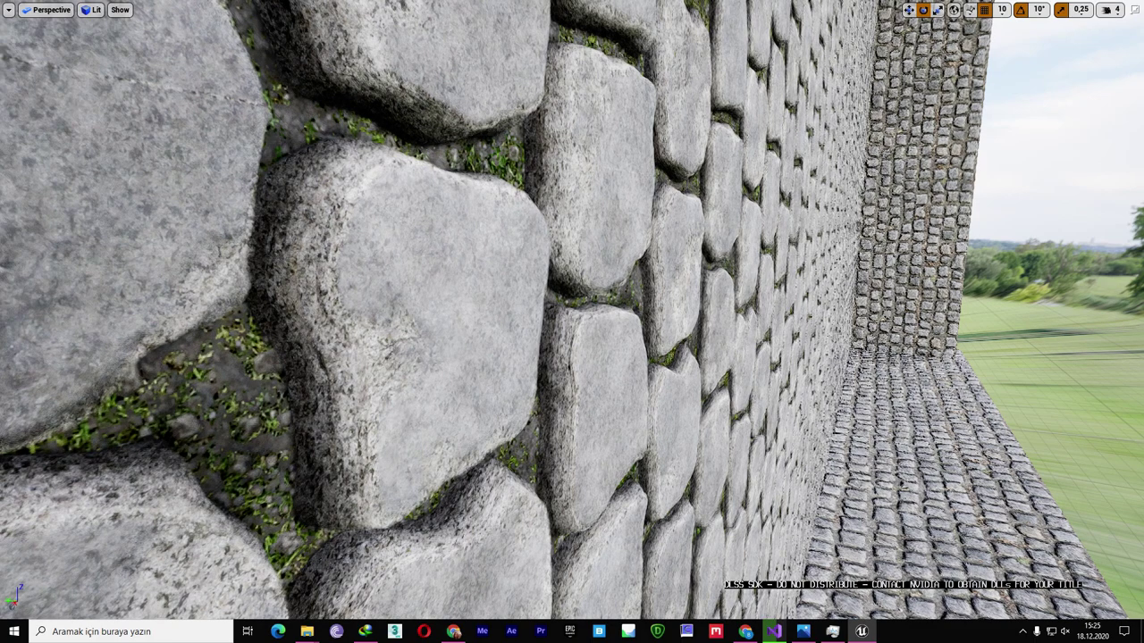
pyautogui.moveTo(374, 161); pyautogui.dragTo(352, 156, button='right')
pyautogui.moveTo(572, 322); pyautogui.dragTo(500, 324, button='right')
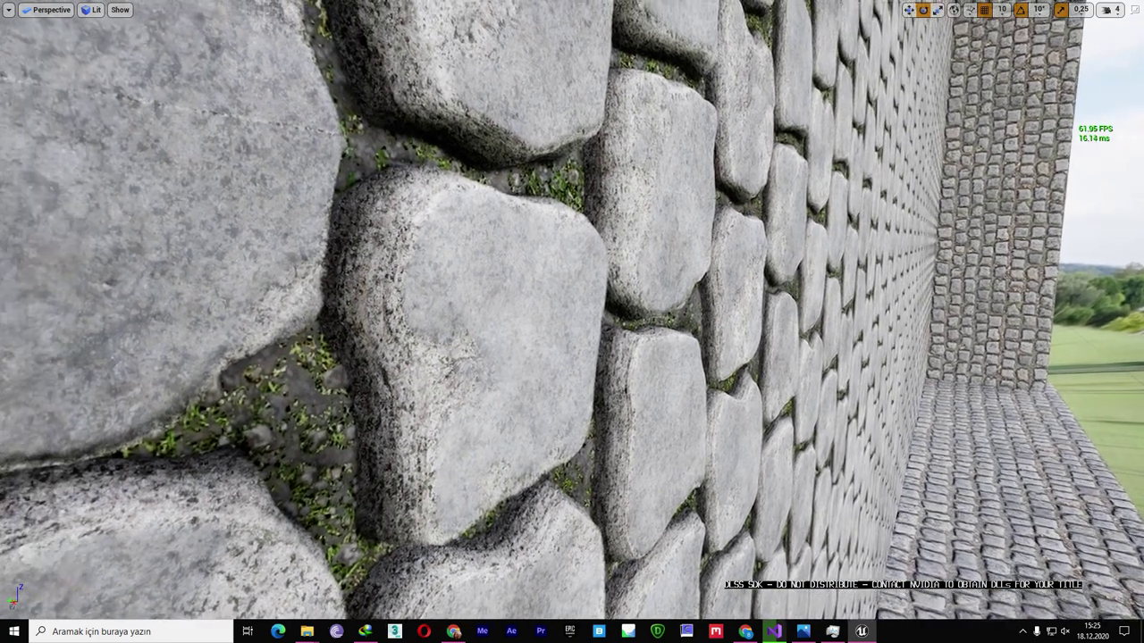
# Step: Face the cobblestone wall head-on and turn DLSS off to compare the stones
pyautogui.scroll(3, 571, 321)
pyautogui.scroll(-5, 267, 259)
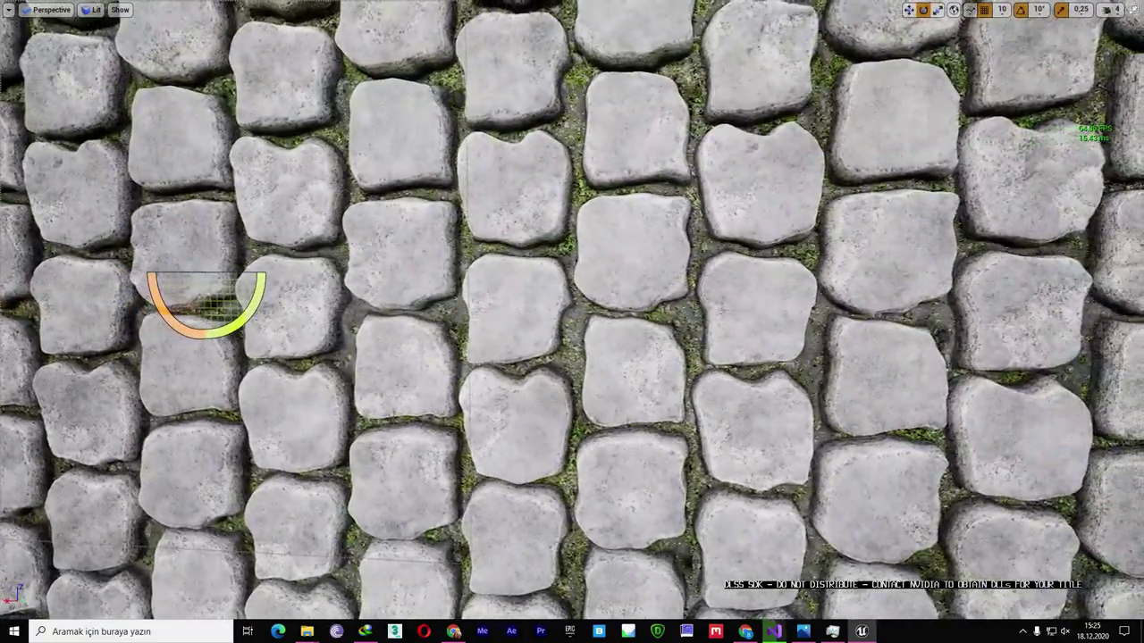
pyautogui.scroll(-5, 266, 259)
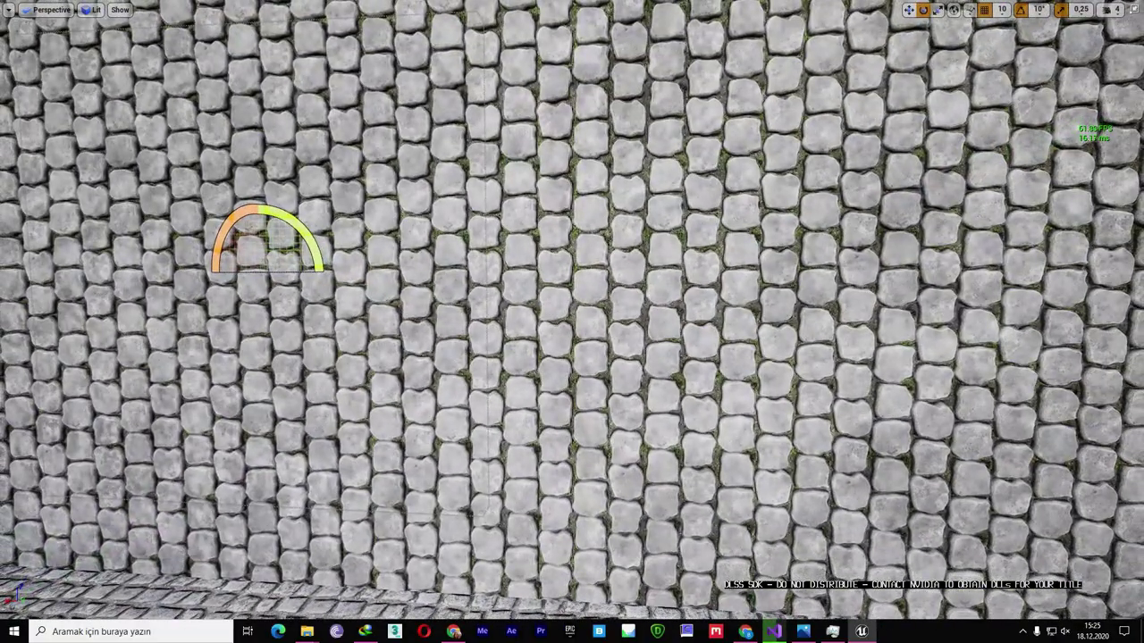
pyautogui.moveTo(266, 259); pyautogui.dragTo(486, 224, button='right')
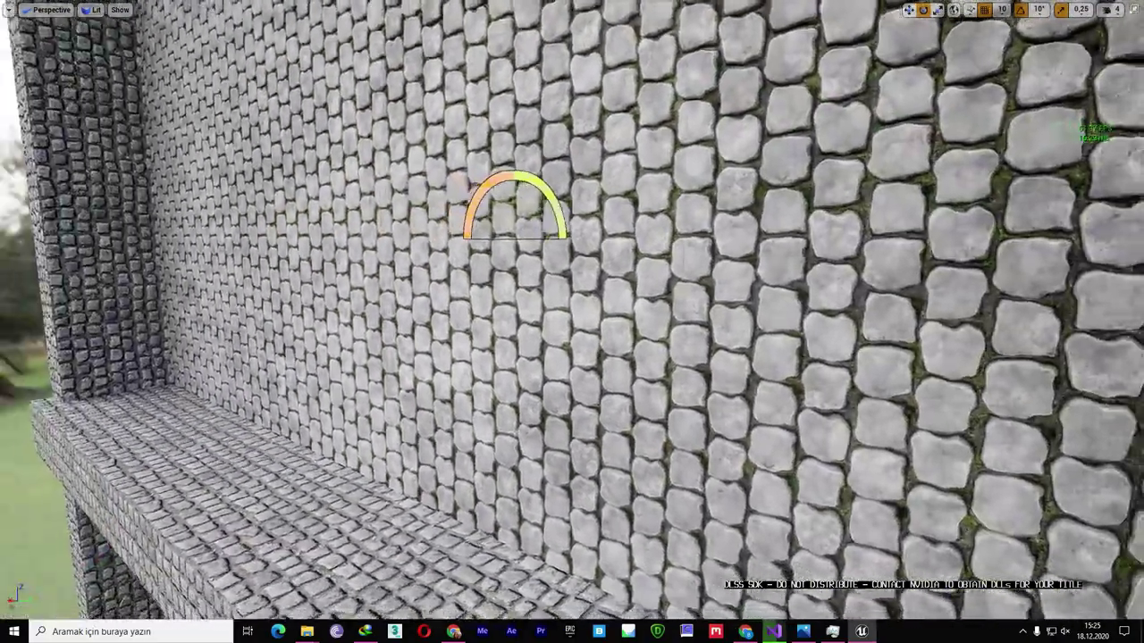
pyautogui.scroll(2, 486, 223)
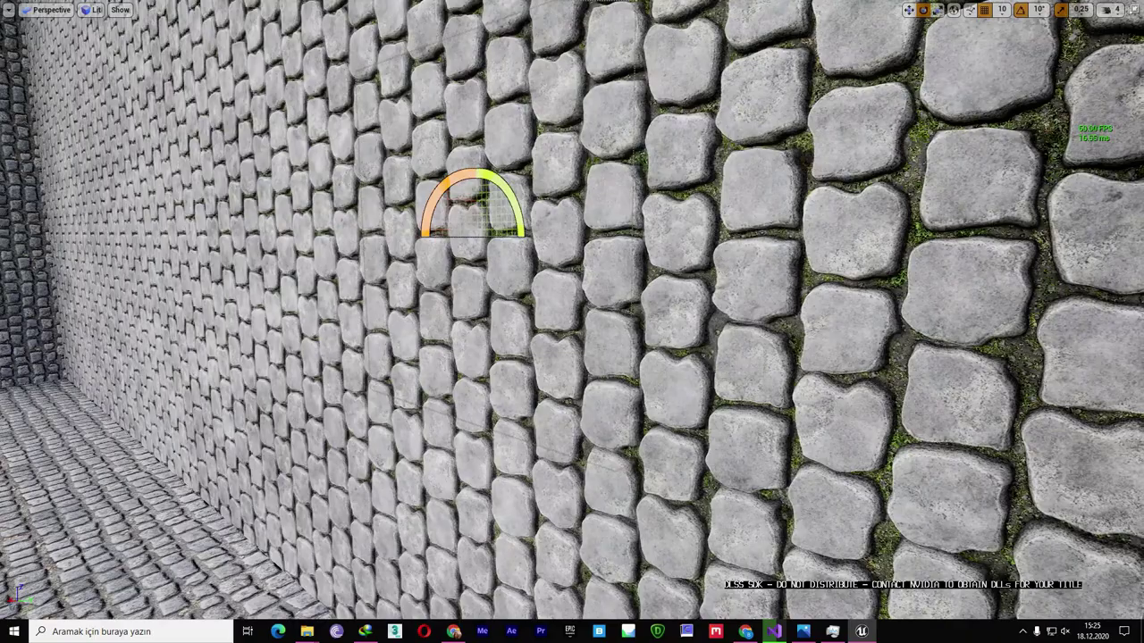
pyautogui.moveTo(553, 172); pyautogui.dragTo(376, 178, button='right')
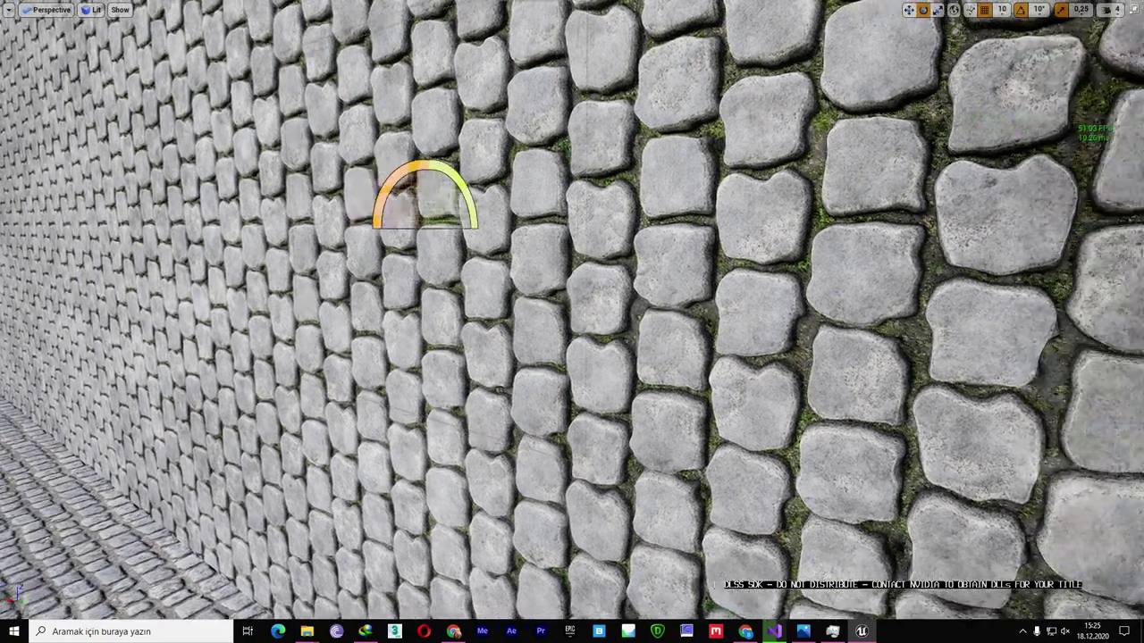
pyautogui.scroll(5, 572, 321)
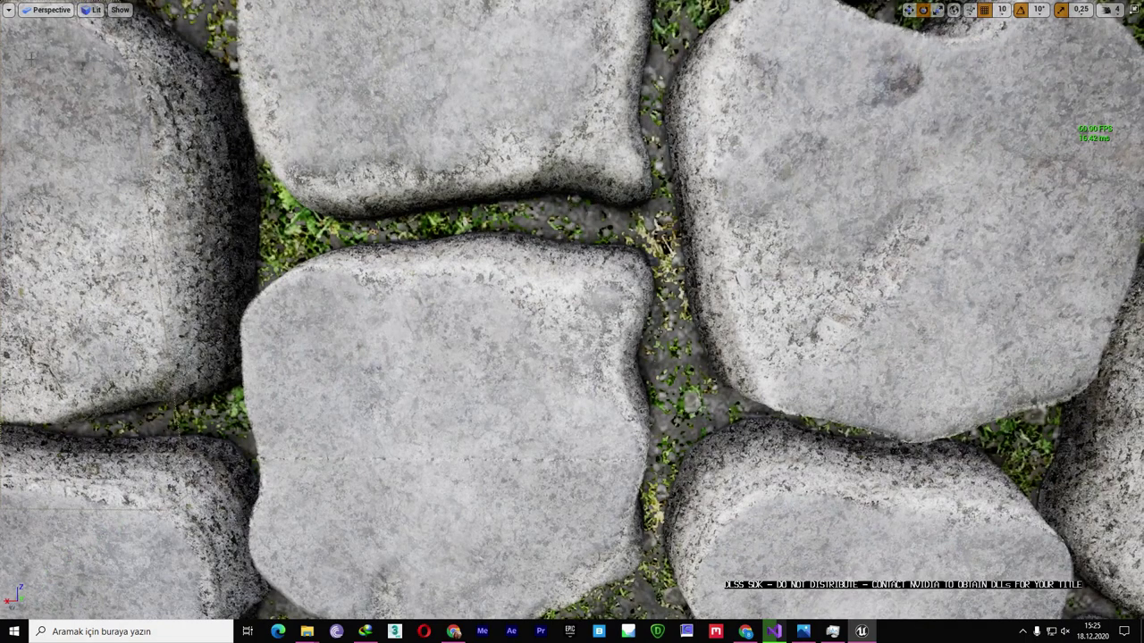
pyautogui.moveTo(54, 149)
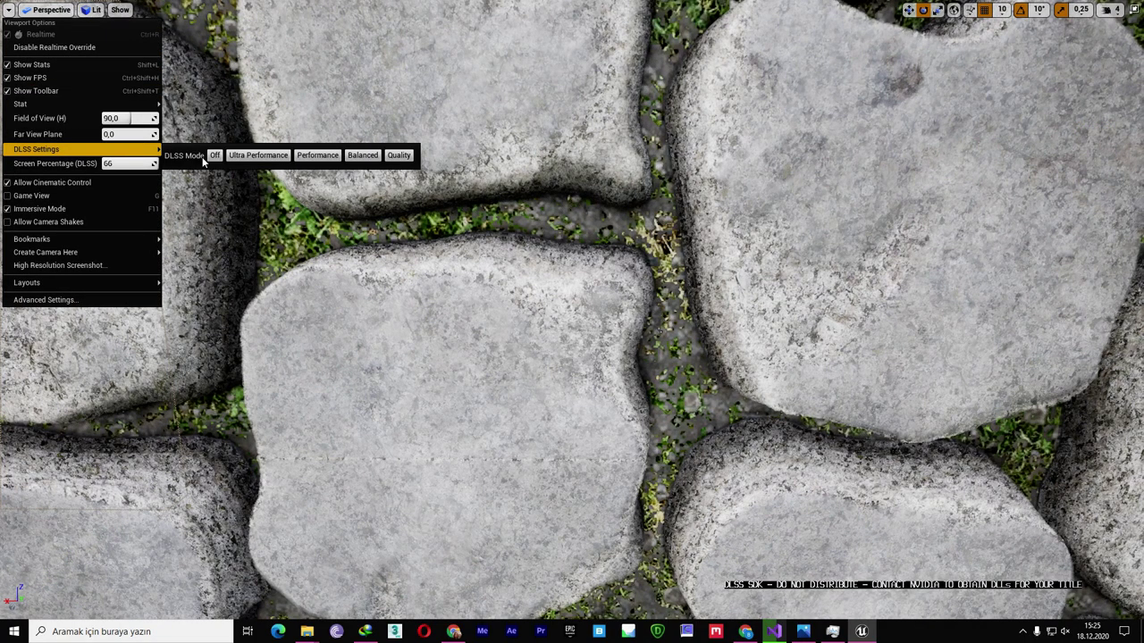
pyautogui.click(214, 155)
pyautogui.moveTo(421, 261); pyautogui.dragTo(429, 268, button='right')
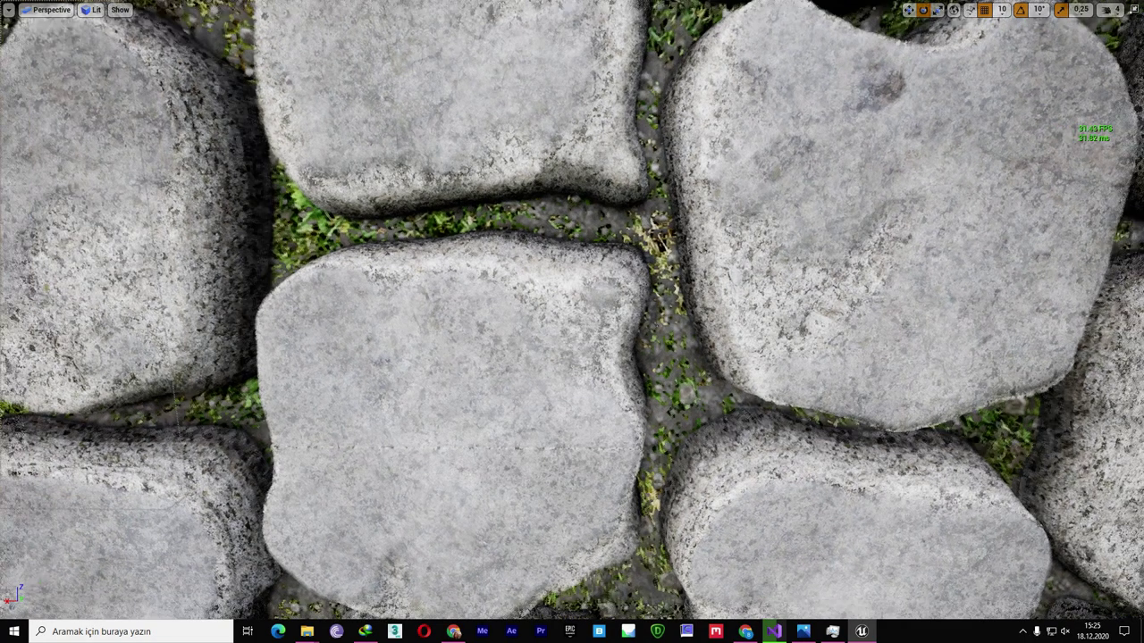
pyautogui.scroll(-2, 406, 266)
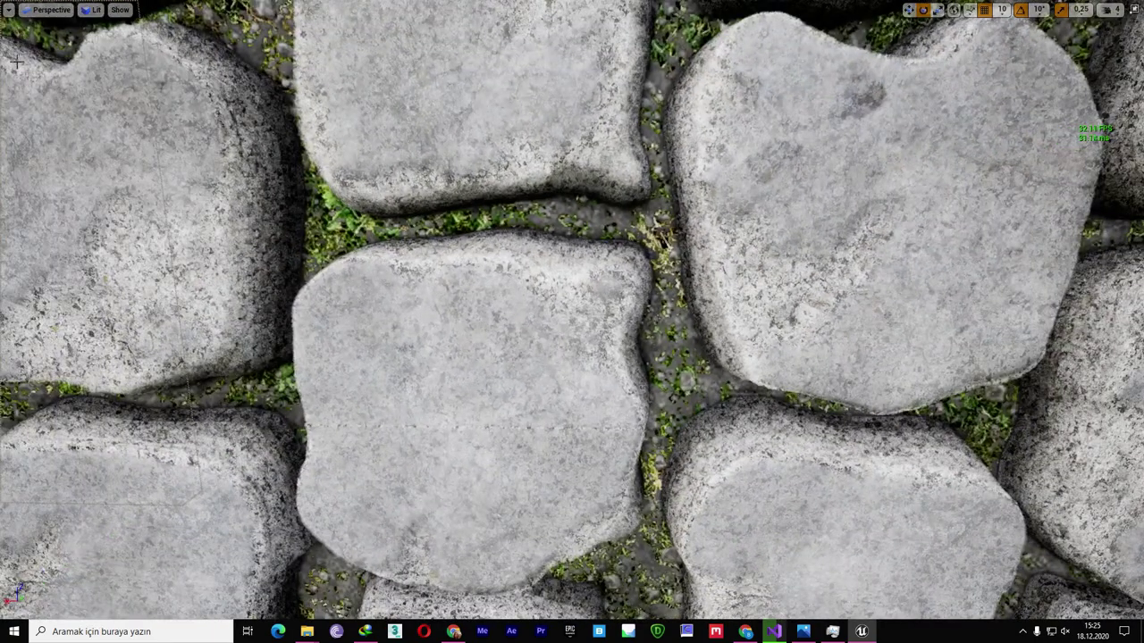
# Step: Switch DLSS back to Quality and fly up close to the stone wall
pyautogui.click(7, 11)
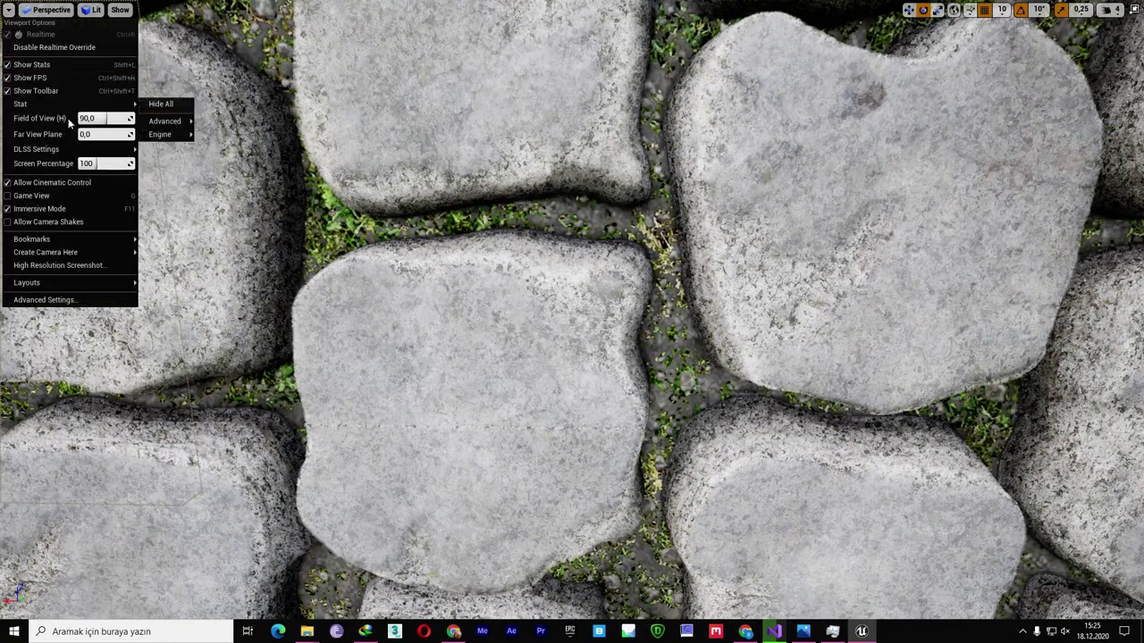
pyautogui.moveTo(72, 149)
pyautogui.click(372, 158)
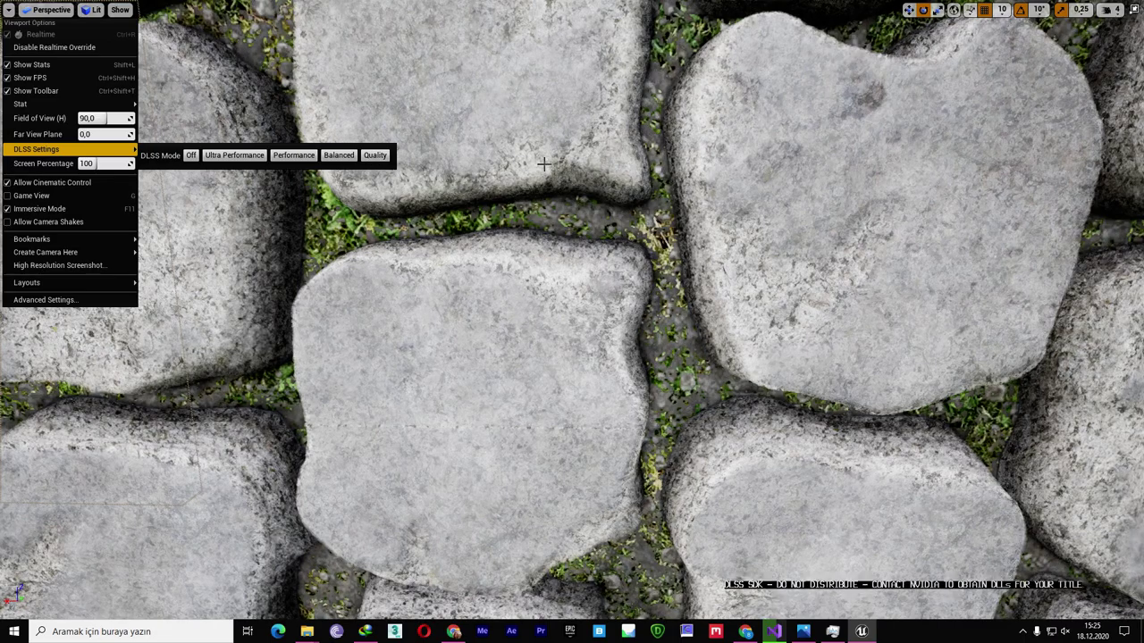
pyautogui.moveTo(372, 161); pyautogui.dragTo(384, 175, button='right')
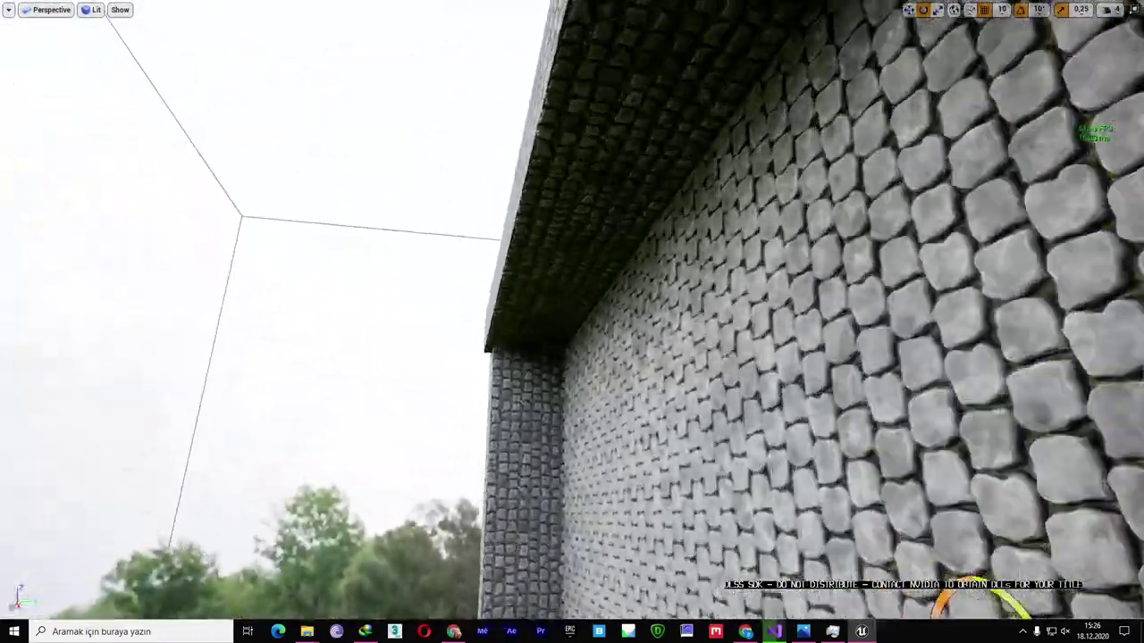
pyautogui.press('w')
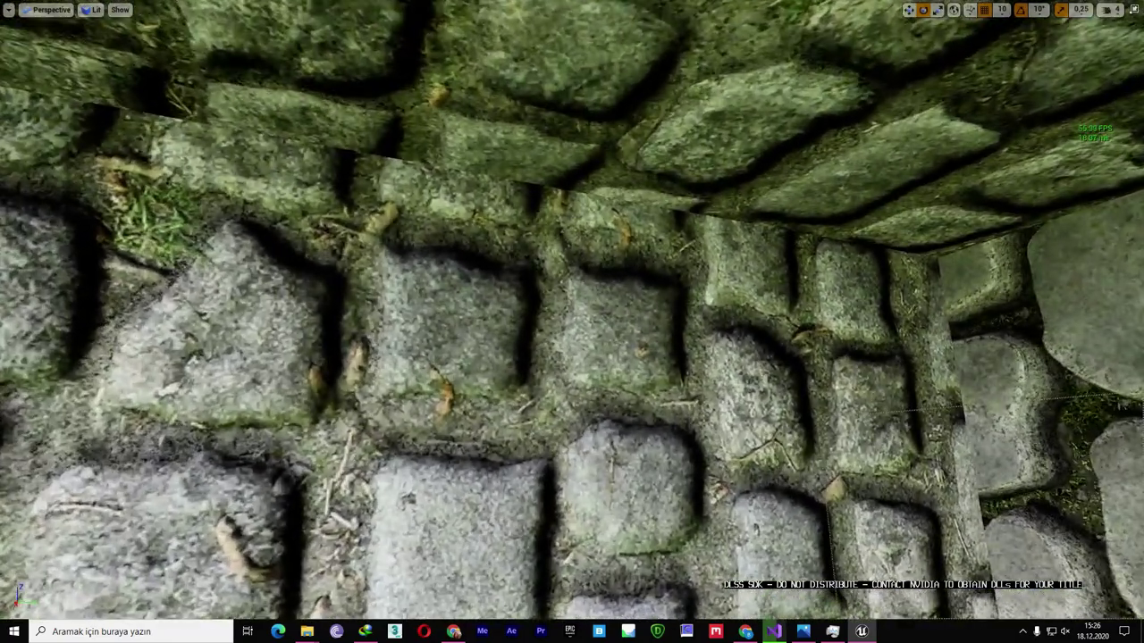
# Step: Turn DLSS off while flying across the stone wall
pyautogui.moveTo(105, 115); pyautogui.dragTo(104, 114, button='right')
pyautogui.click(8, 9)
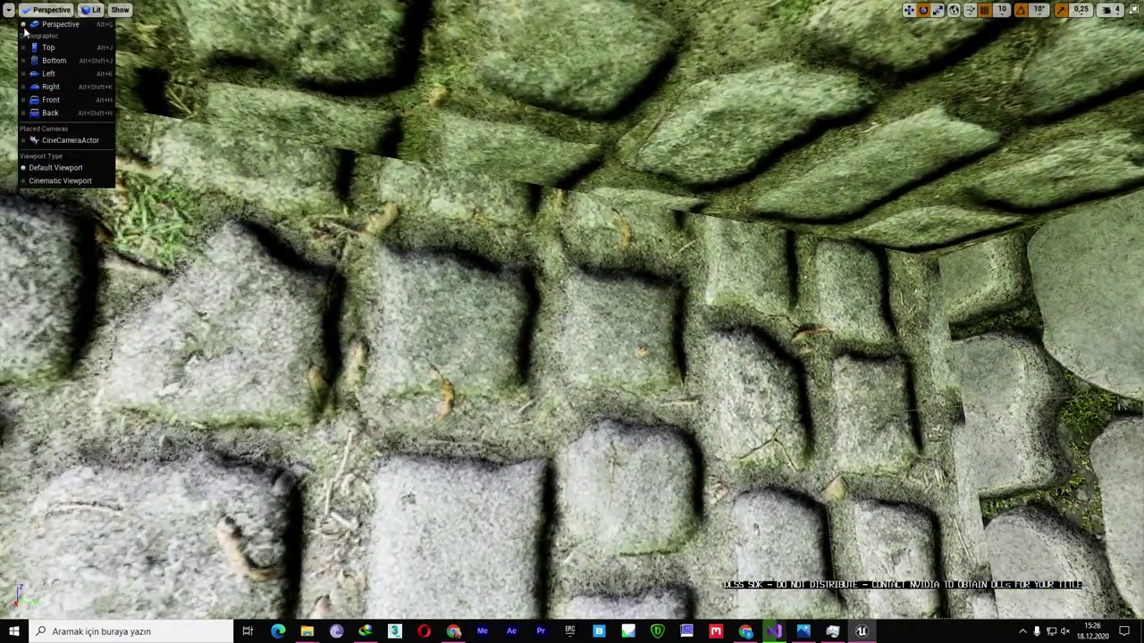
pyautogui.moveTo(107, 149)
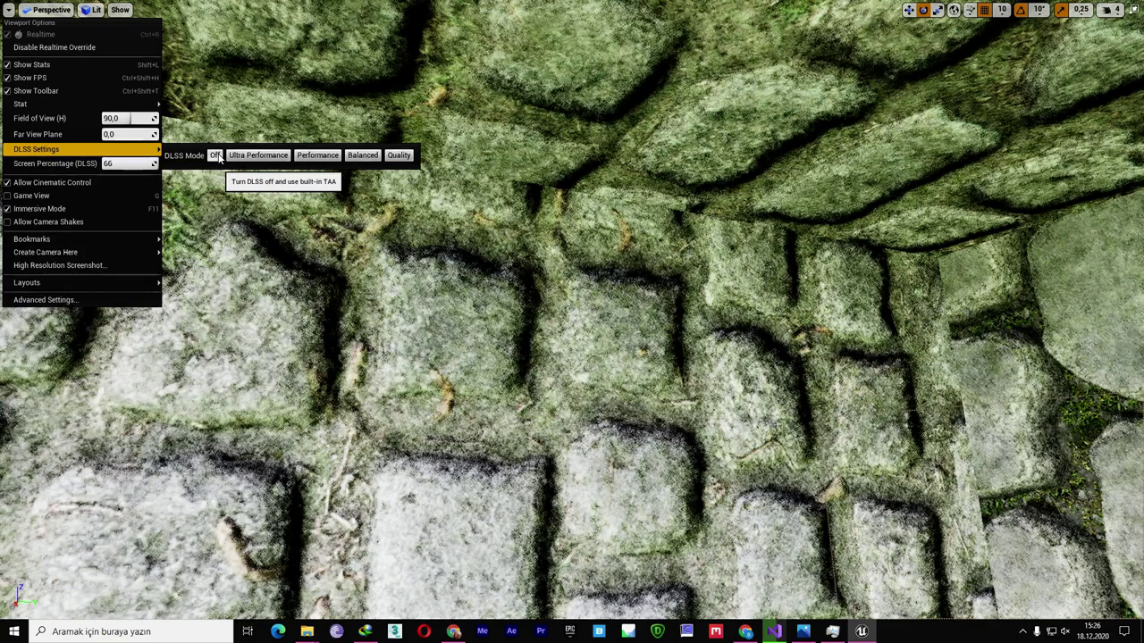
pyautogui.click(219, 158)
pyautogui.moveTo(219, 157); pyautogui.dragTo(219, 157, button='right')
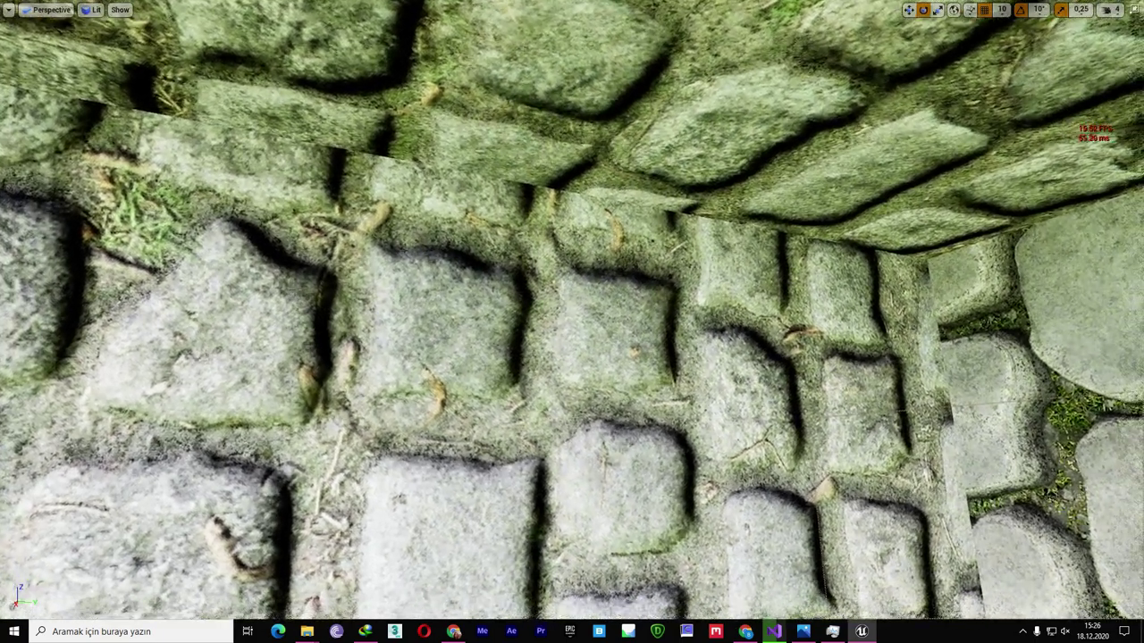
# Step: Switch DLSS to Quality, pull back to the wall corner, and restore the editor panels
pyautogui.click(9, 12)
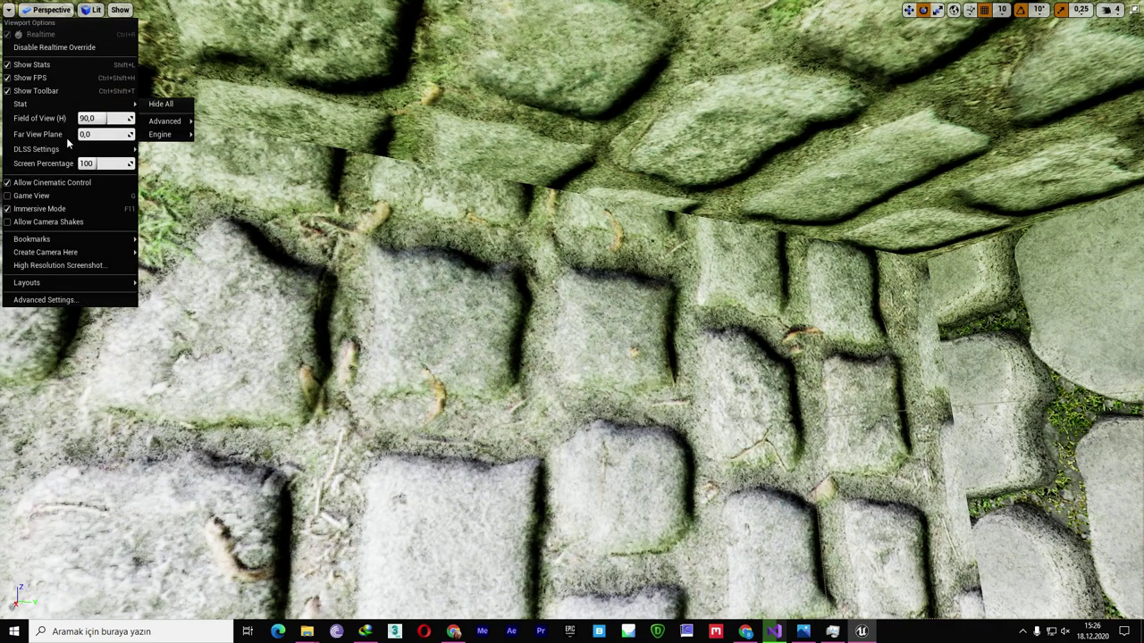
pyautogui.moveTo(107, 149)
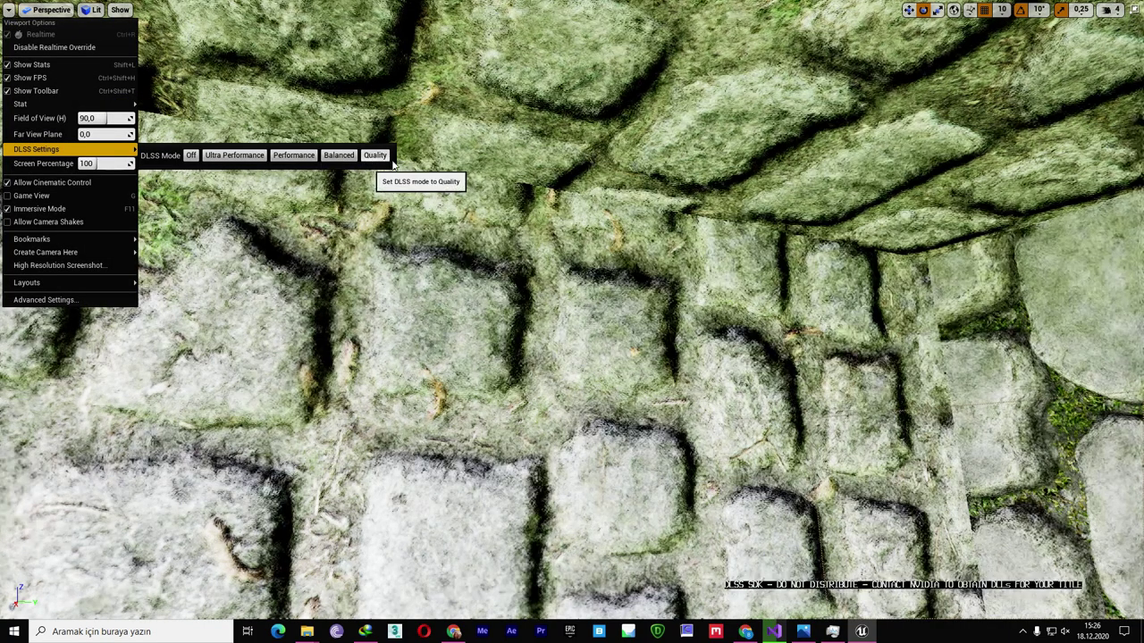
pyautogui.click(375, 155)
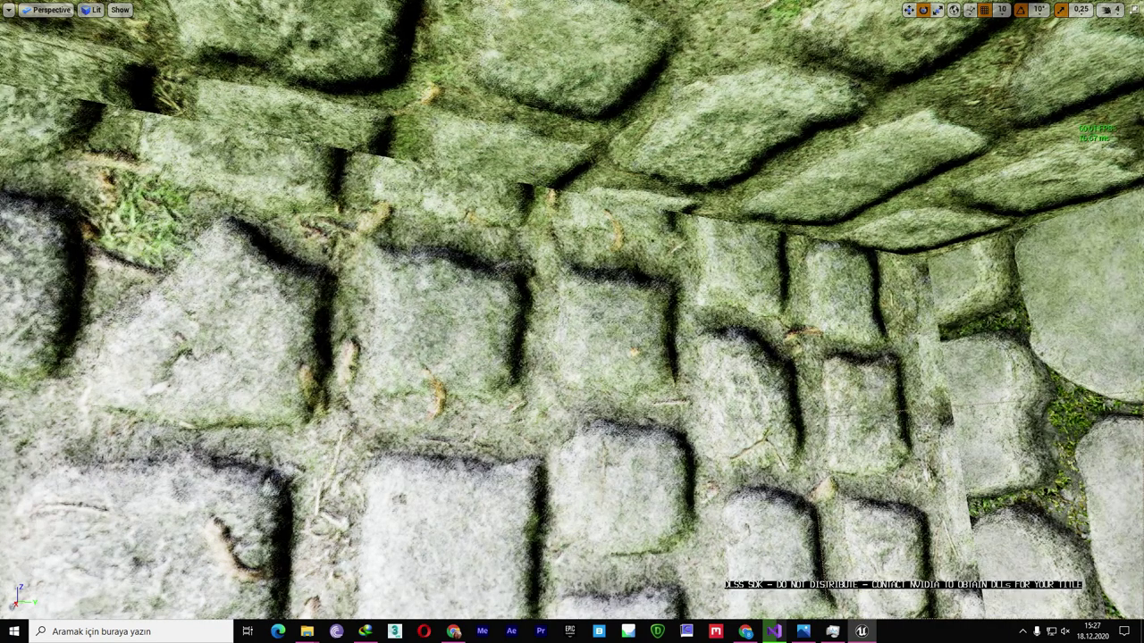
pyautogui.moveTo(522, 225); pyautogui.dragTo(522, 224, button='right')
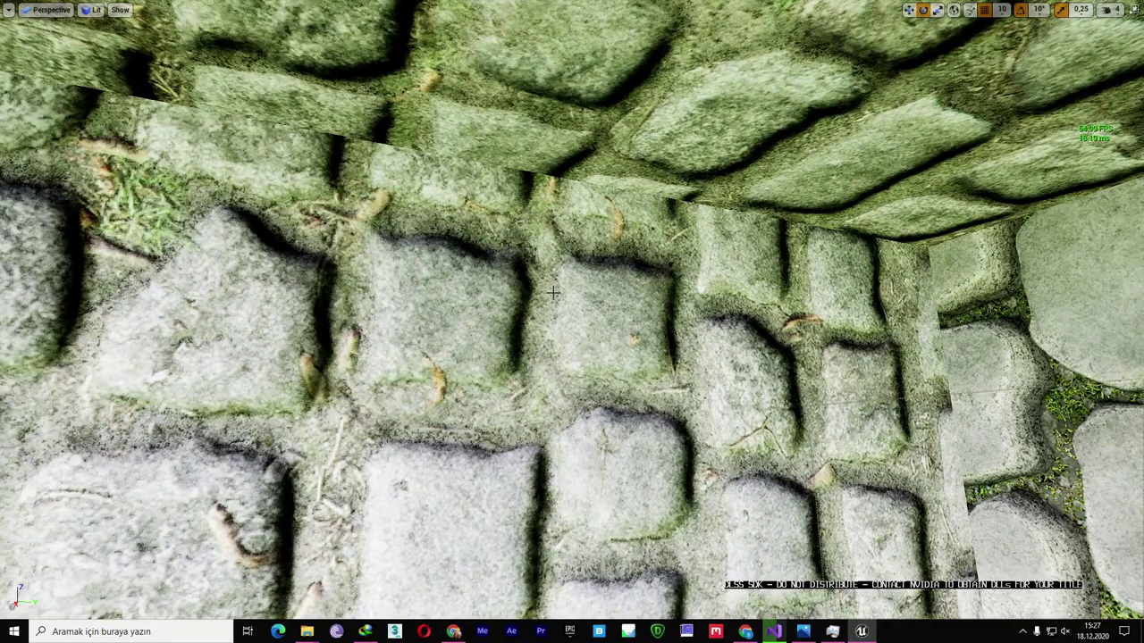
pyautogui.moveTo(520, 291); pyautogui.dragTo(520, 291, button='right')
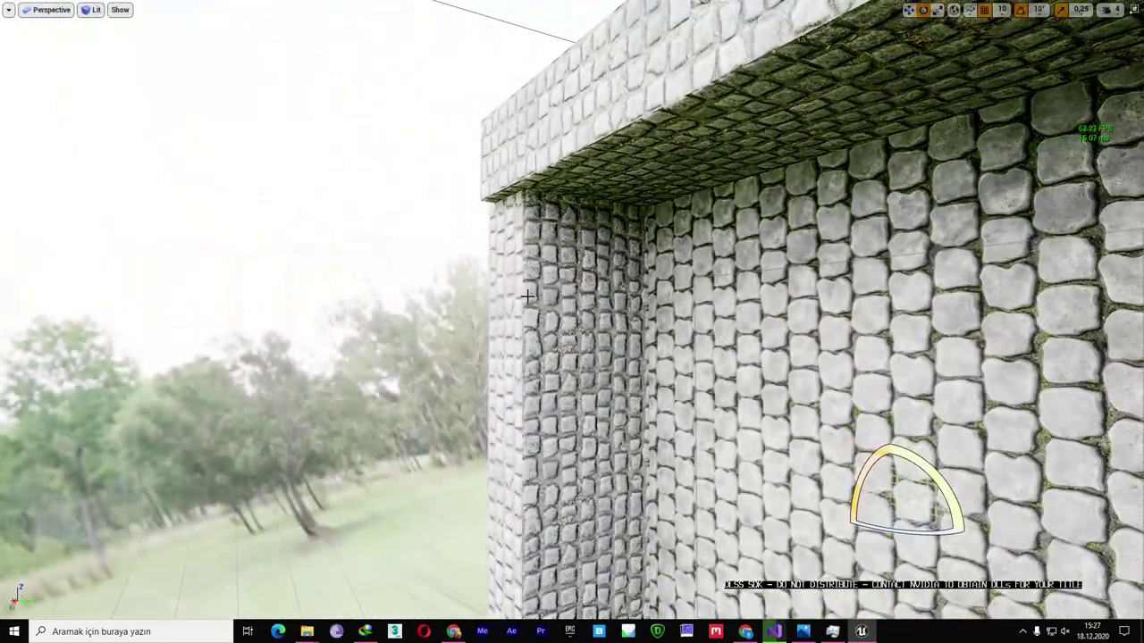
pyautogui.press('F11')
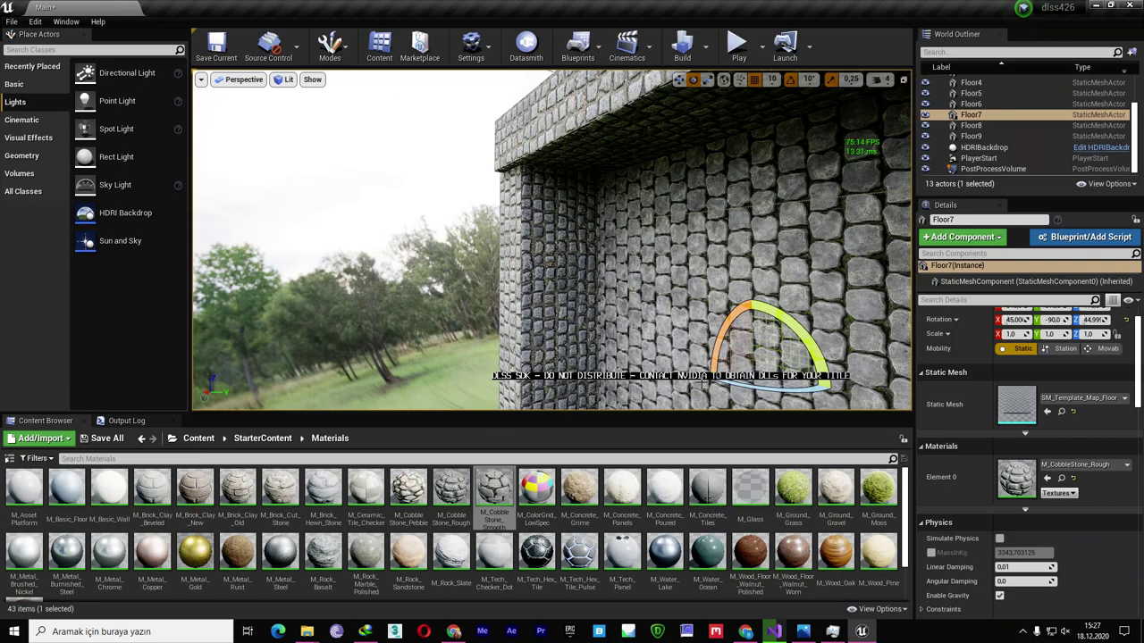
# Step: Aim at the floor, close Visual Studio, and view the new M_Ground_Grass floor
pyautogui.moveTo(679, 340); pyautogui.dragTo(679, 340, button='right')
pyautogui.moveTo(730, 369); pyautogui.dragTo(730, 369, button='right')
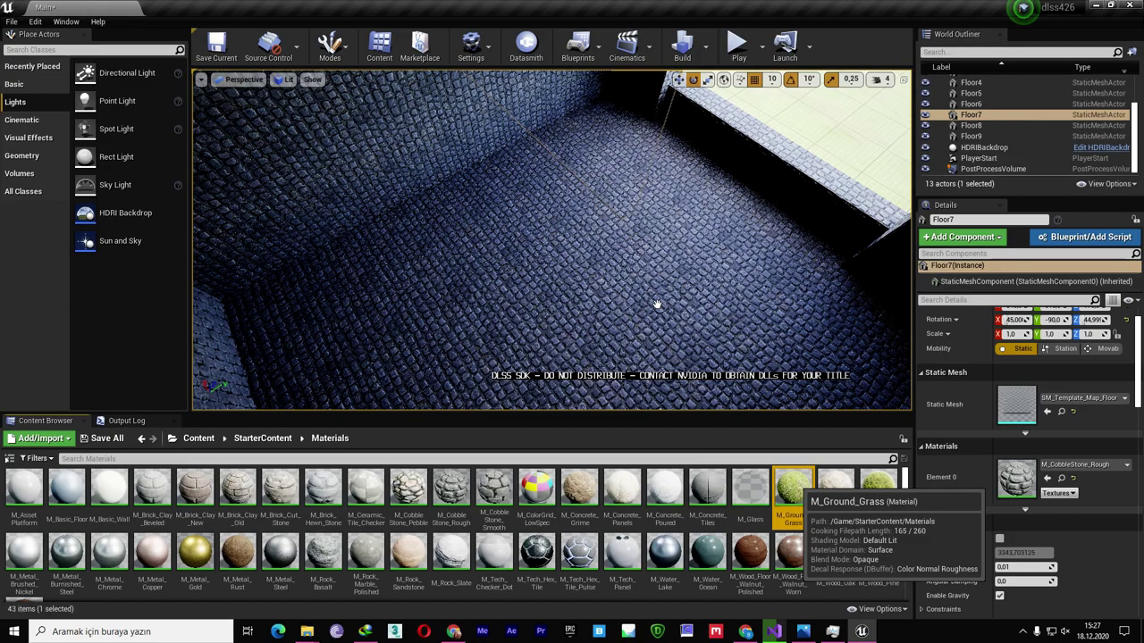
pyautogui.hotkey('alt', 'Tab')
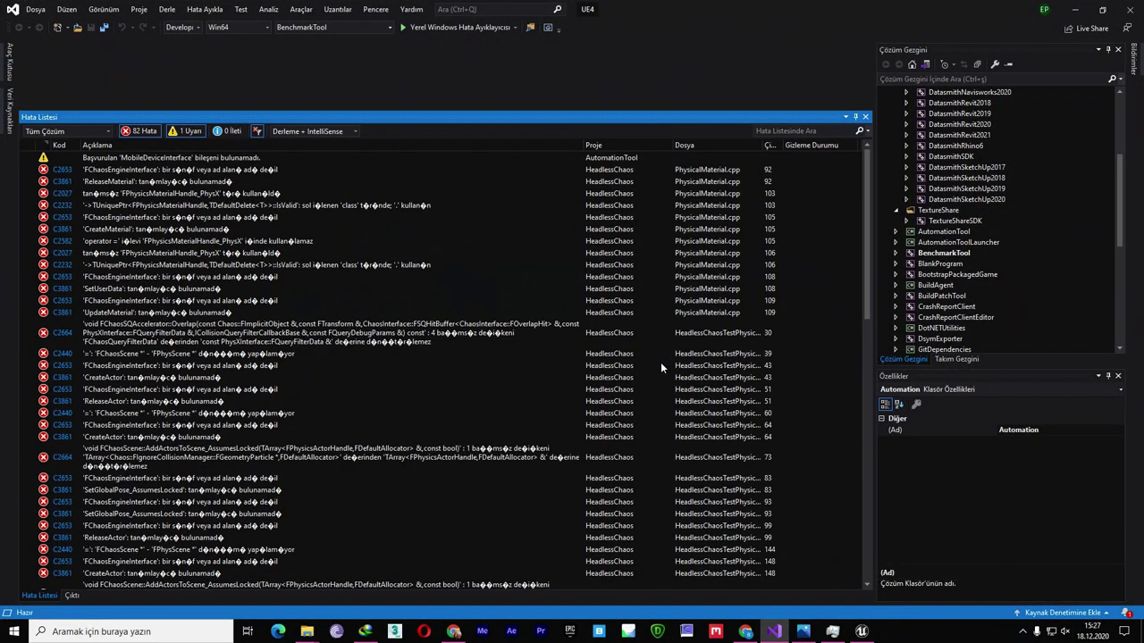
pyautogui.click(1128, 13)
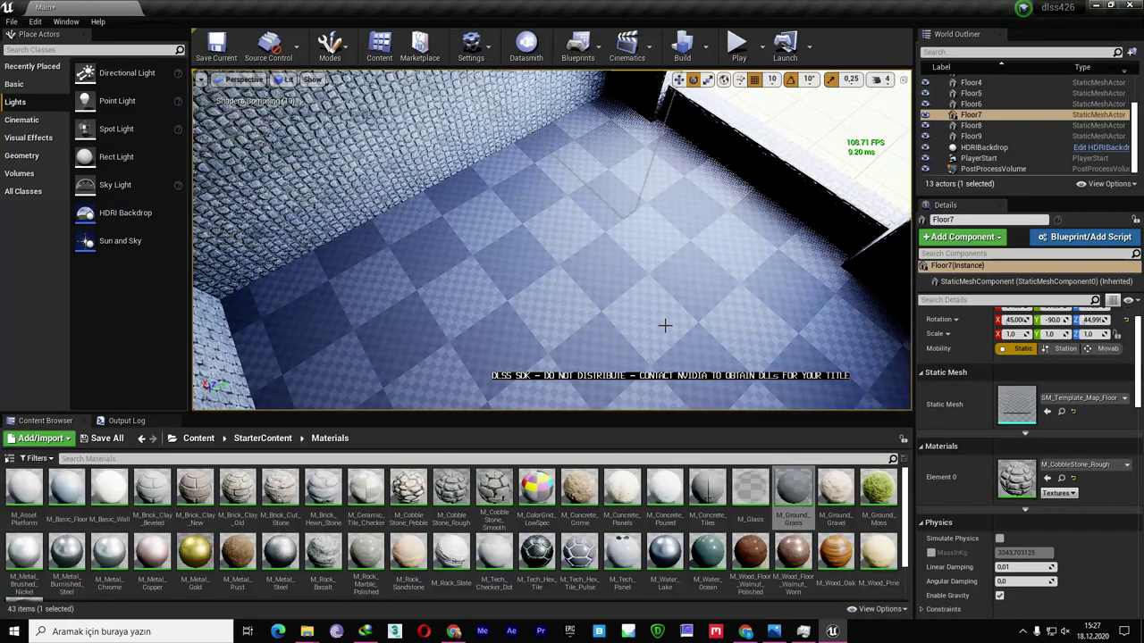
pyautogui.moveTo(593, 273); pyautogui.dragTo(625, 304, button='right')
# Step: View the grass floor and stone walls fullscreen, check Viewport Options, then restore the layout
pyautogui.press('F11')
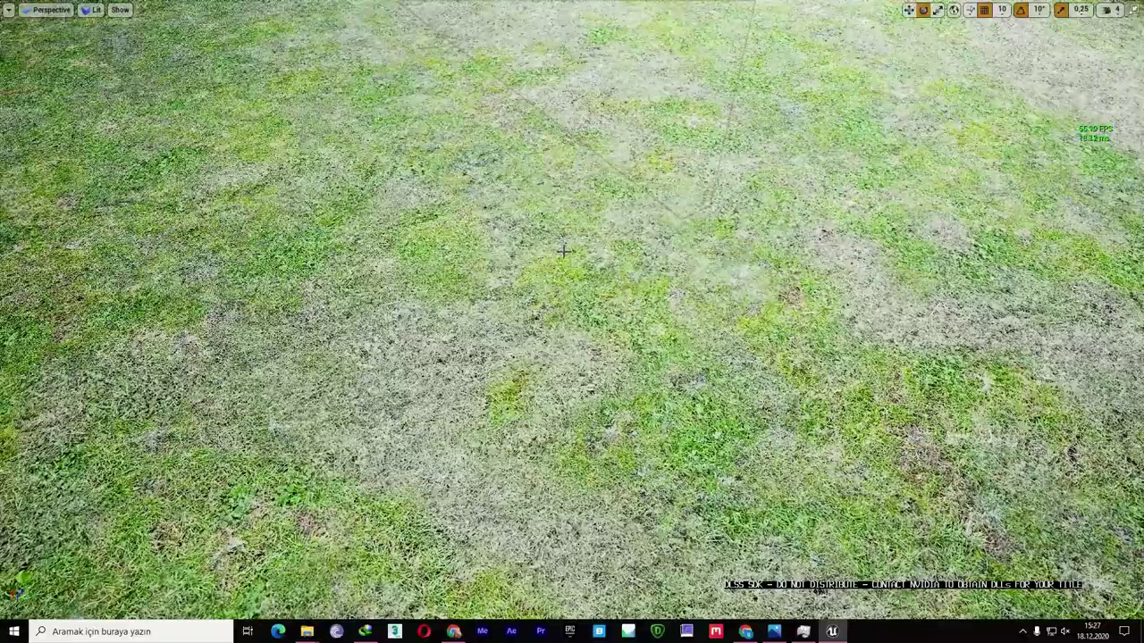
pyautogui.moveTo(562, 251)
pyautogui.mouseDown(button='right')
pyautogui.moveTo(562, 178)
pyautogui.moveTo(429, 215)
pyautogui.moveTo(429, 250)
pyautogui.mouseUp(button='right')
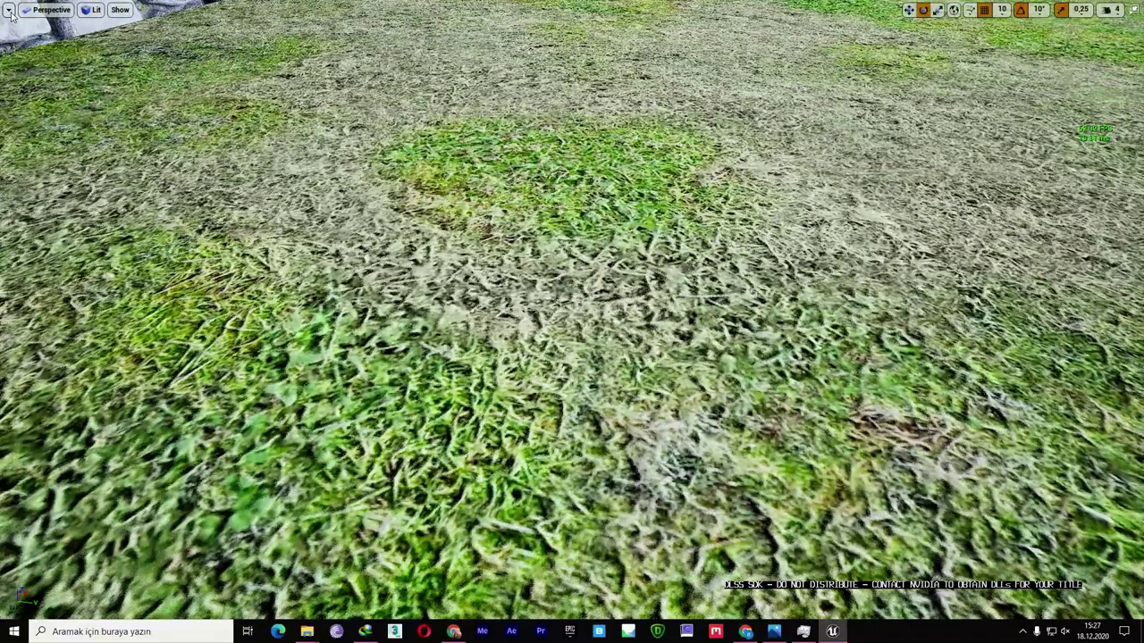
pyautogui.click(9, 11)
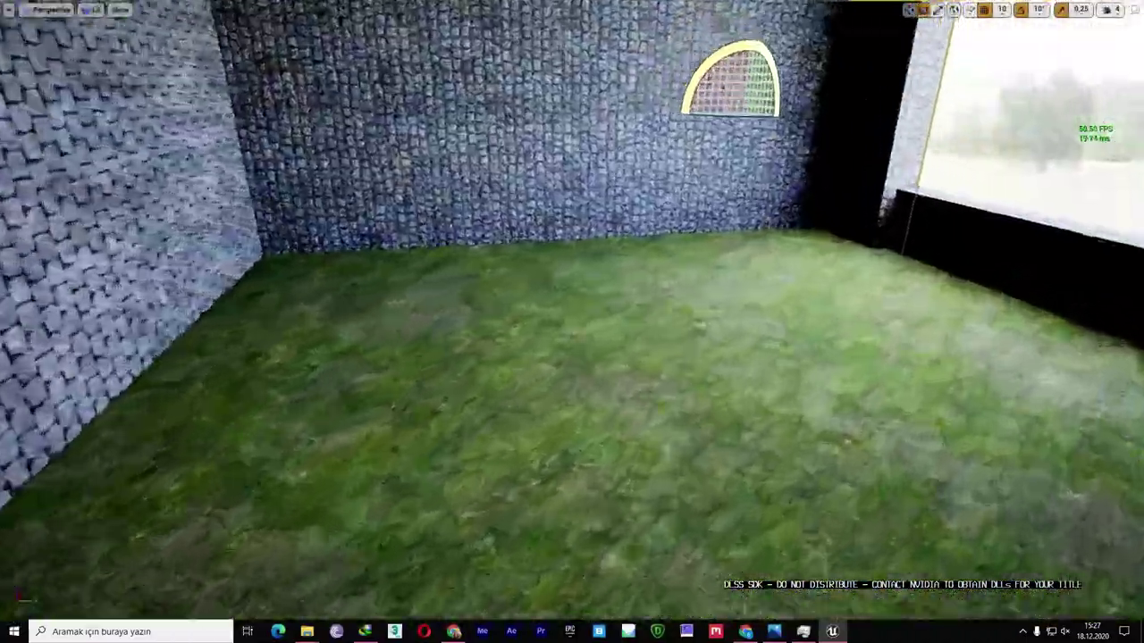
pyautogui.press('F11')
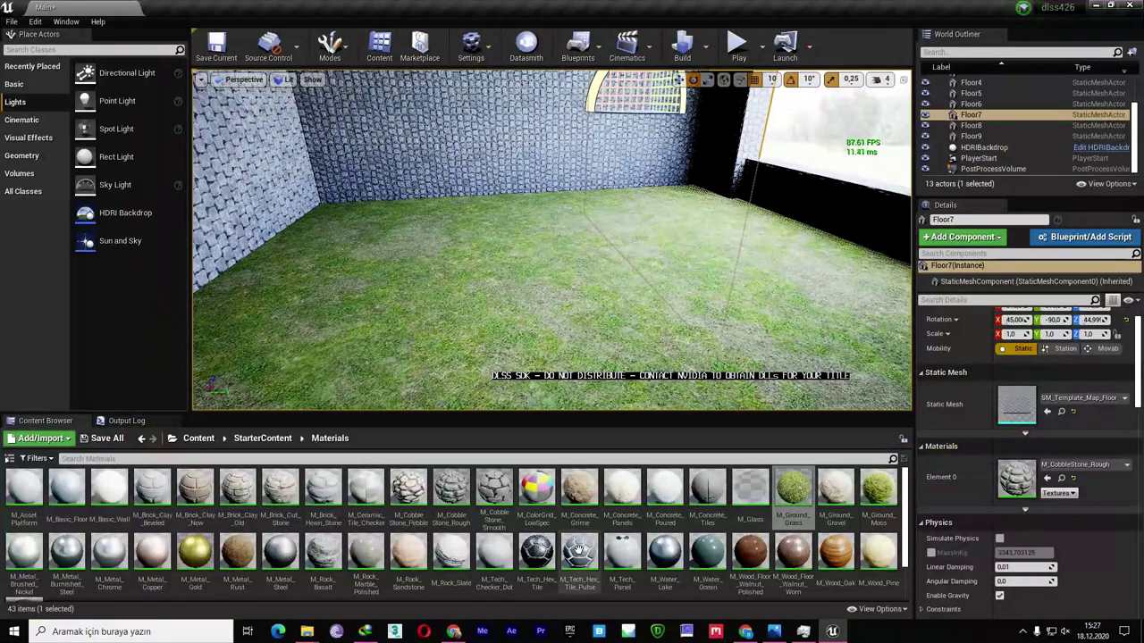
# Step: Apply M_Wood_Floor_Walnut_Worn to the room floor, zoom closer, and view it fullscreen
pyautogui.scroll(-2, 465, 536)
pyautogui.scroll(2, 420, 541)
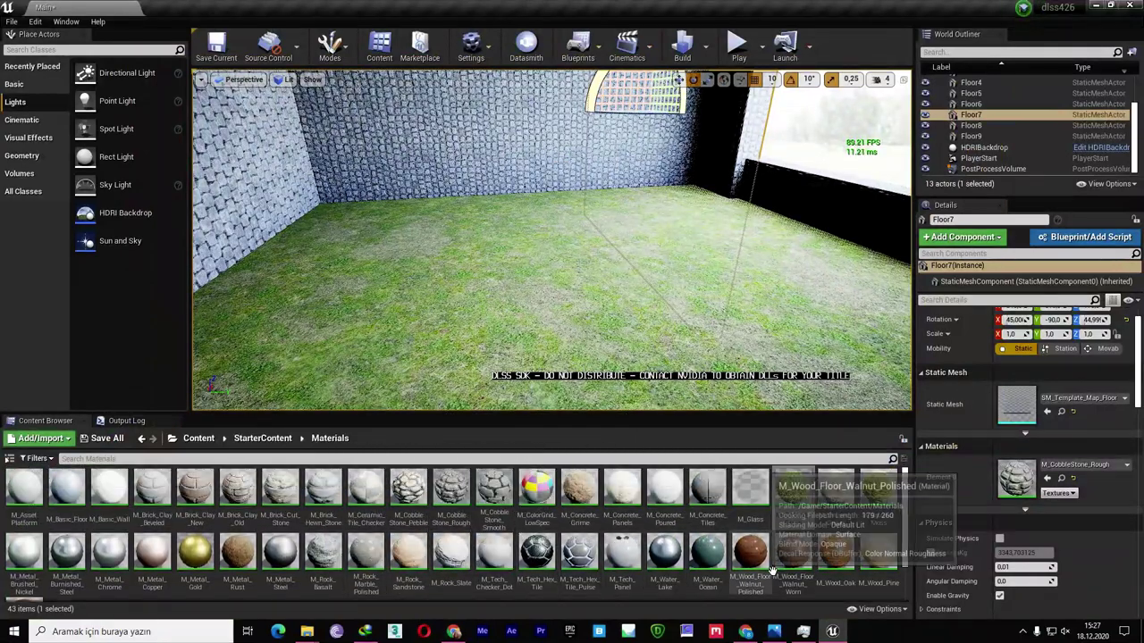
pyautogui.click(807, 567)
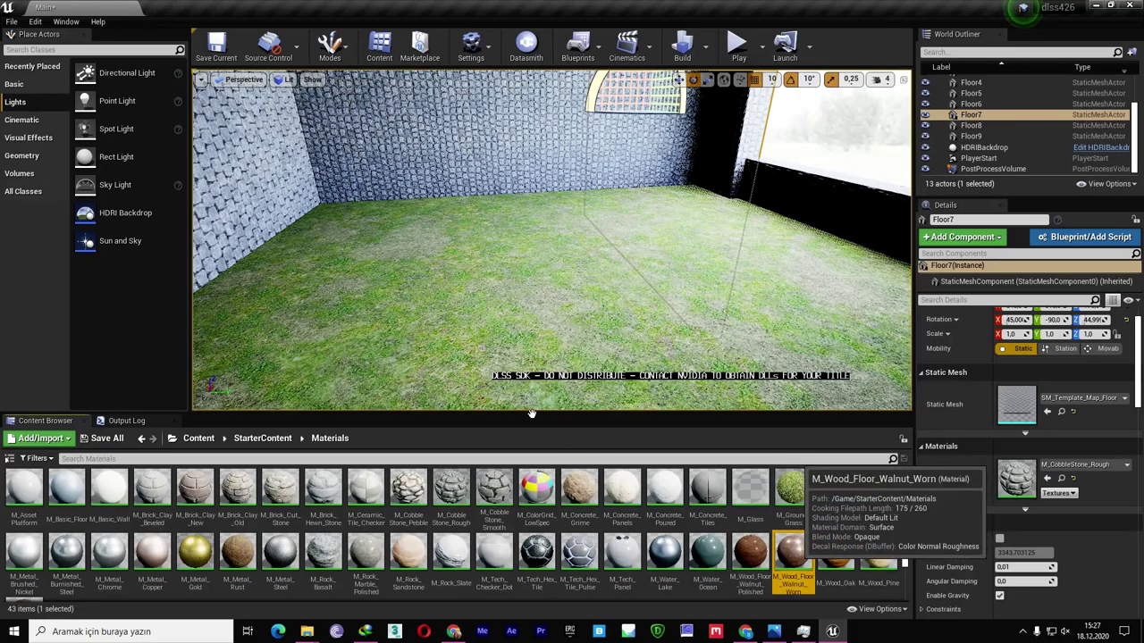
pyautogui.moveTo(471, 350); pyautogui.dragTo(471, 348)
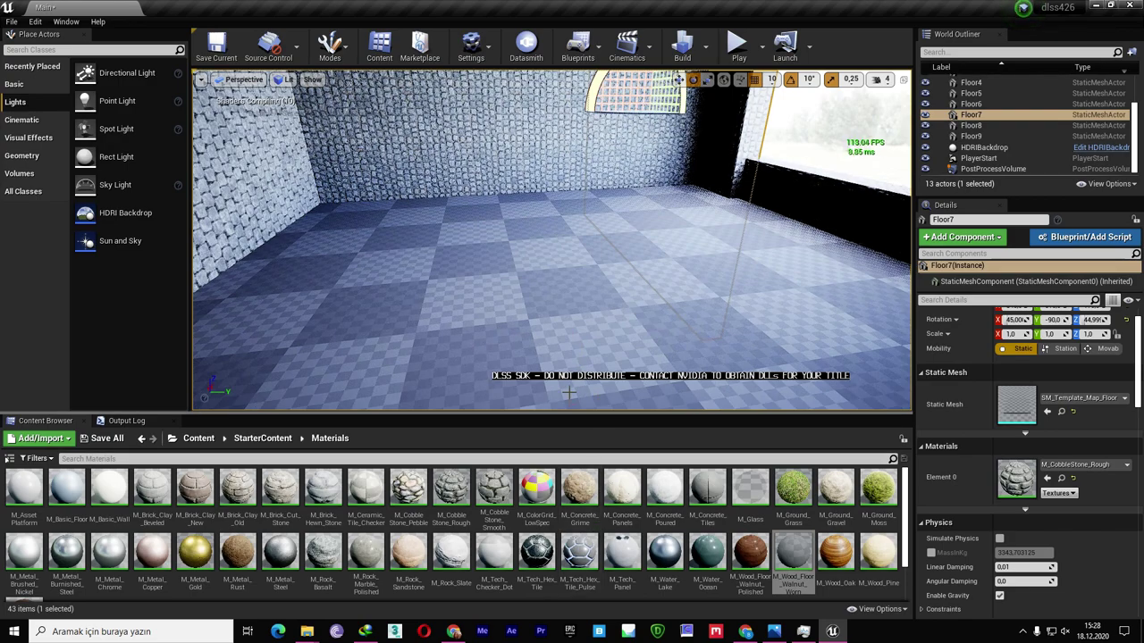
pyautogui.scroll(10, 600, 238)
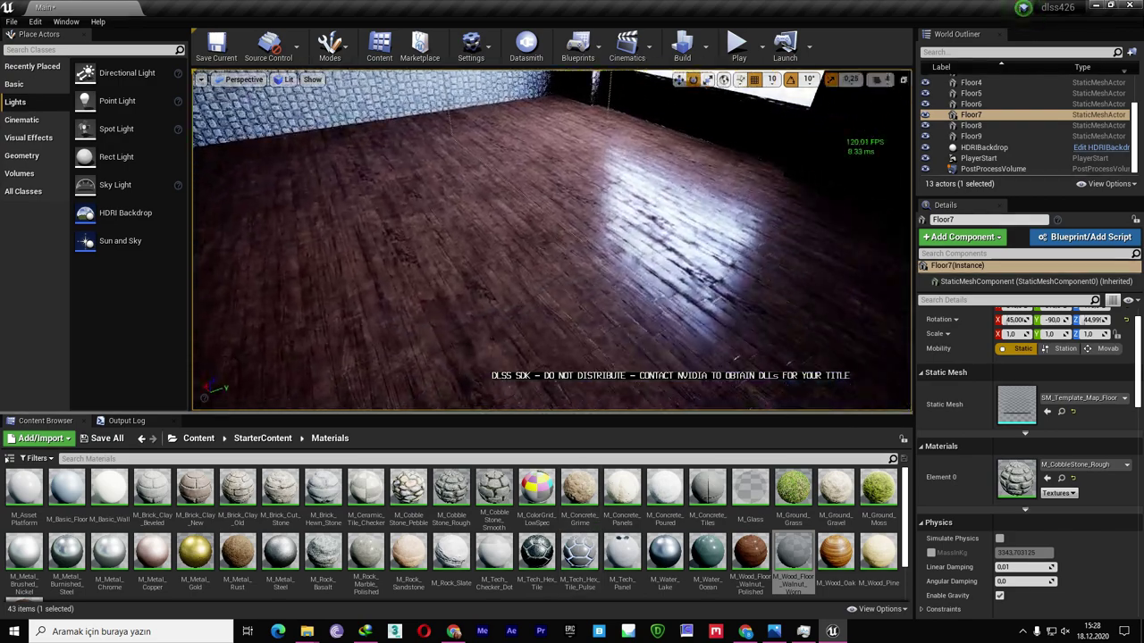
pyautogui.scroll(2, 552, 240)
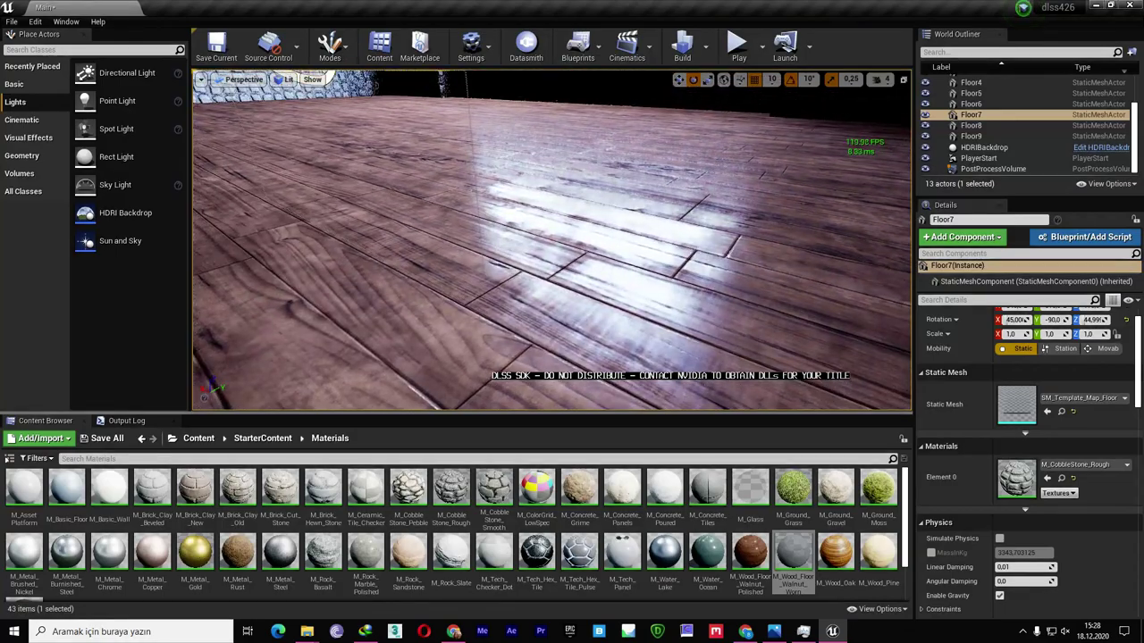
pyautogui.press('F11')
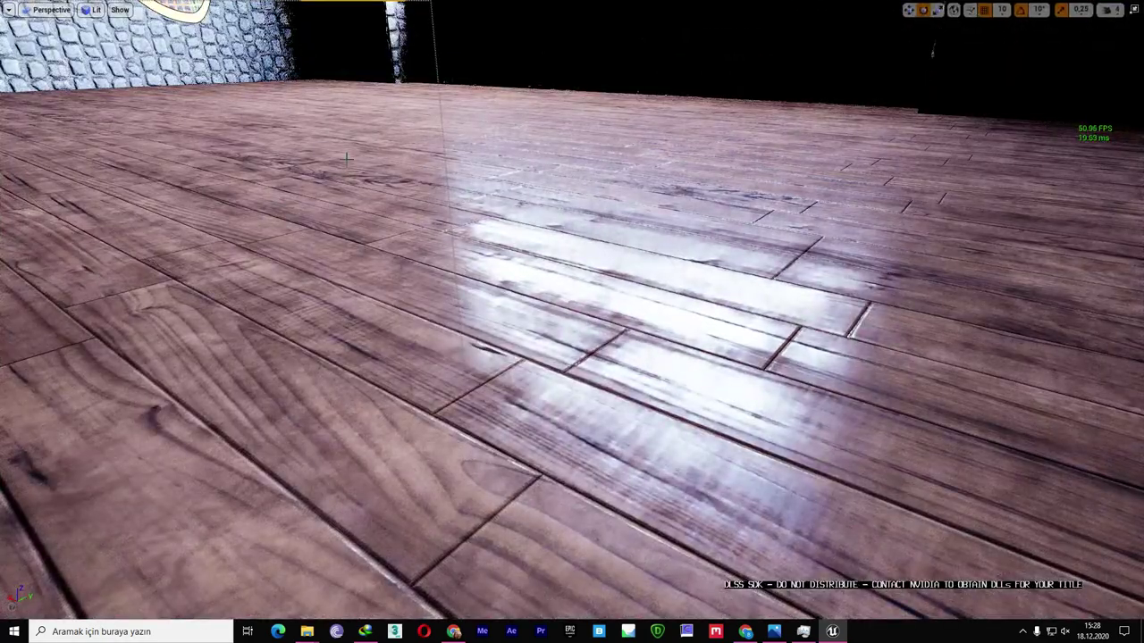
# Step: Turn DLSS off to see the wood floor without it
pyautogui.click(8, 9)
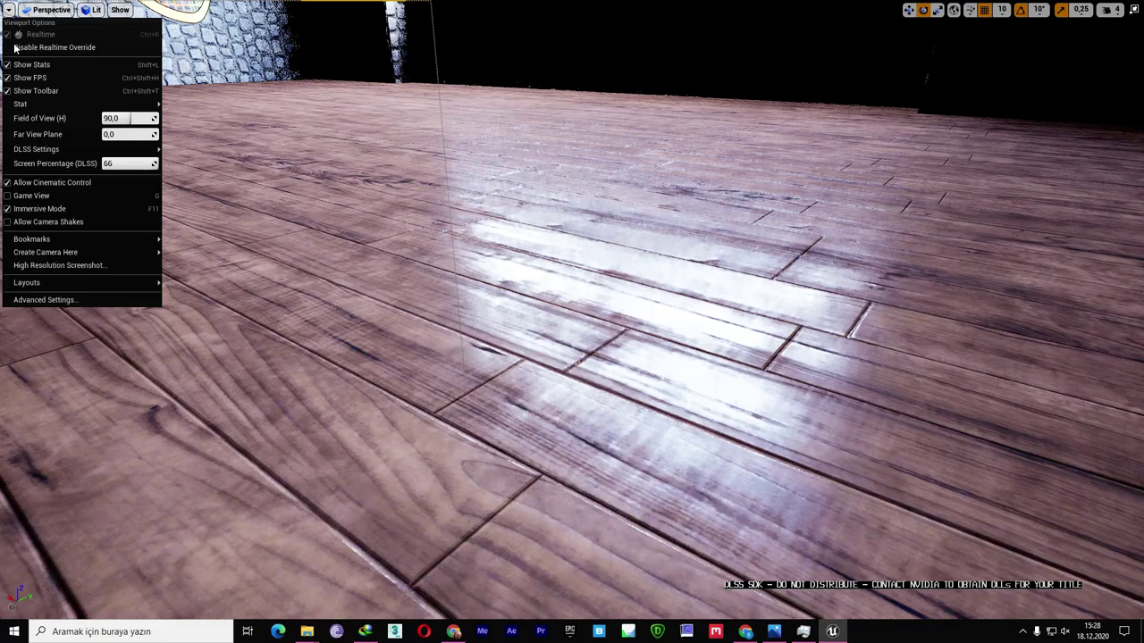
pyautogui.moveTo(87, 152)
pyautogui.click(214, 153)
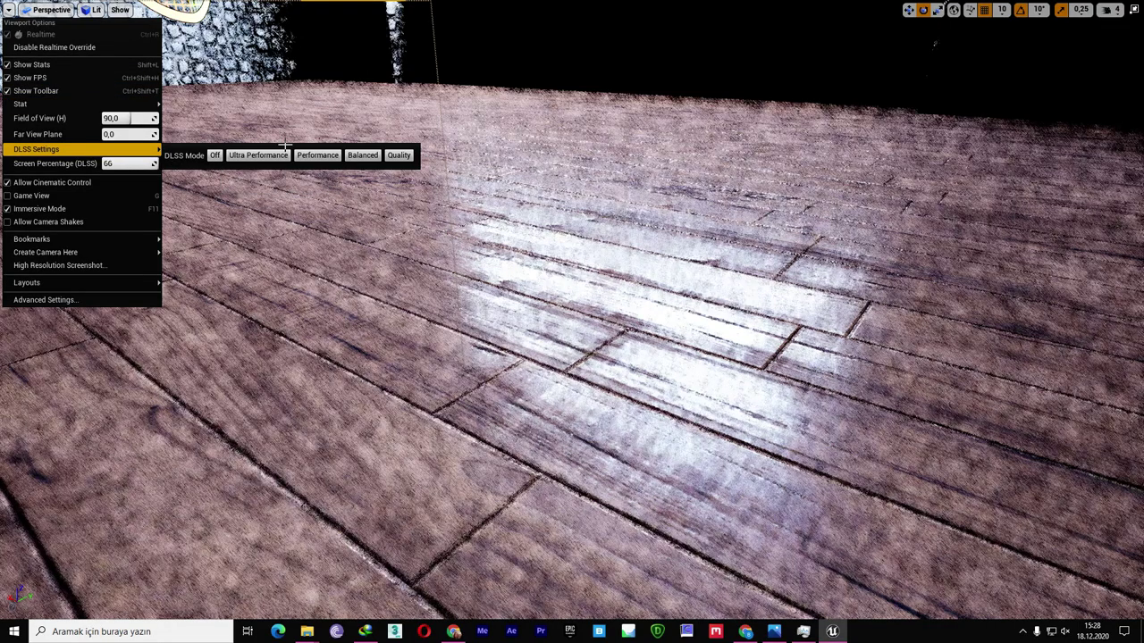
pyautogui.moveTo(422, 113); pyautogui.dragTo(423, 112, button='right')
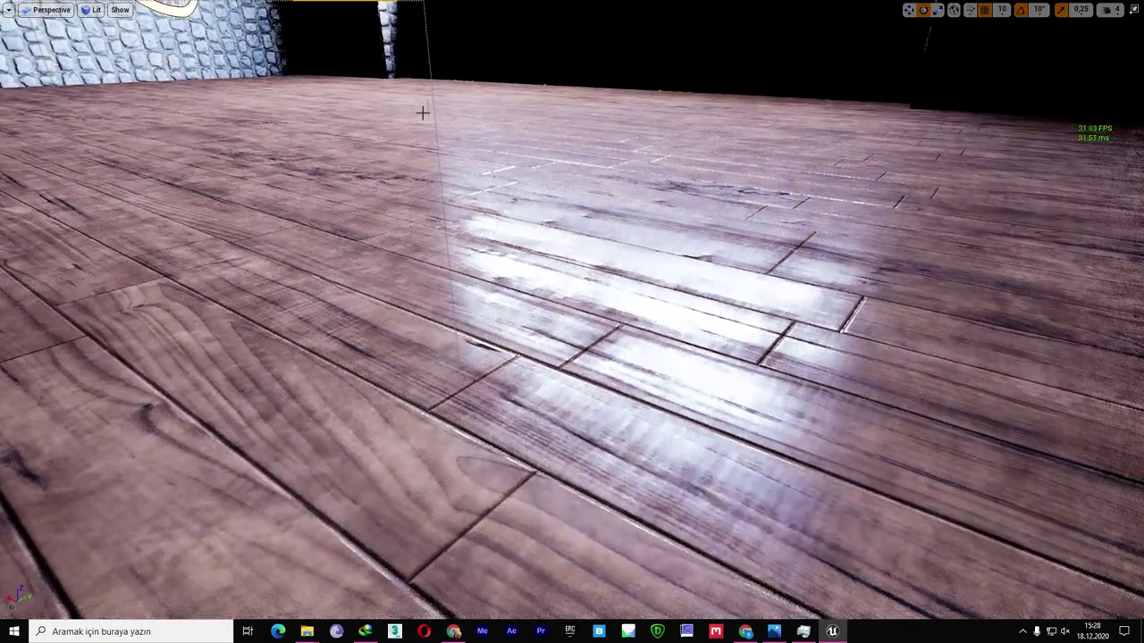
# Step: Set DLSS to Quality mode and move across the wooden floor
pyautogui.click(10, 11)
pyautogui.moveTo(67, 149)
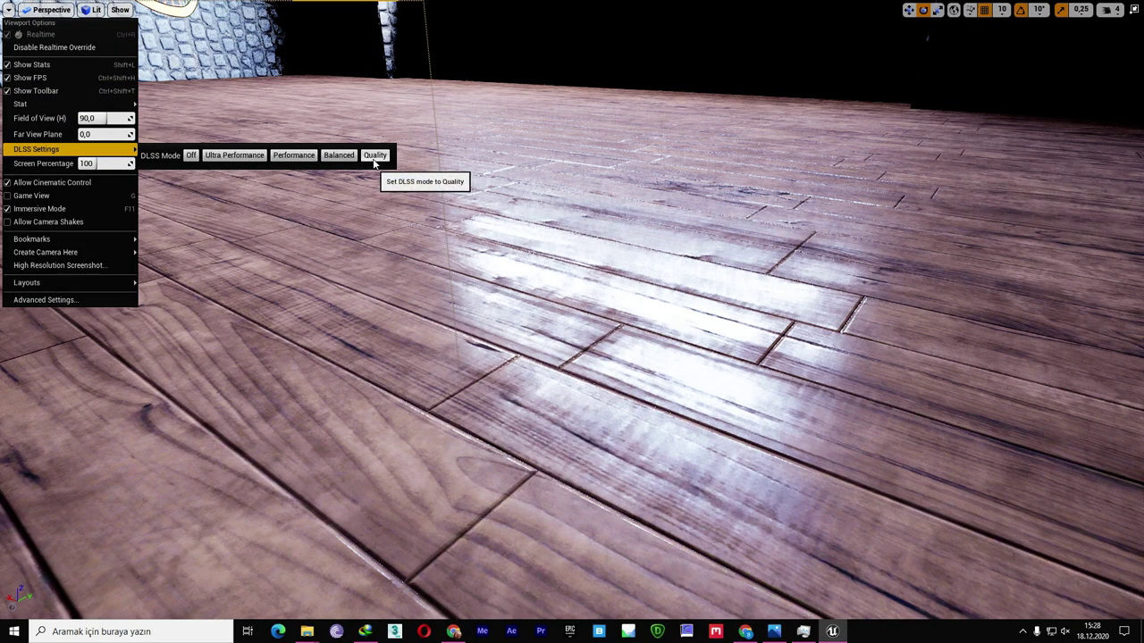
pyautogui.click(375, 155)
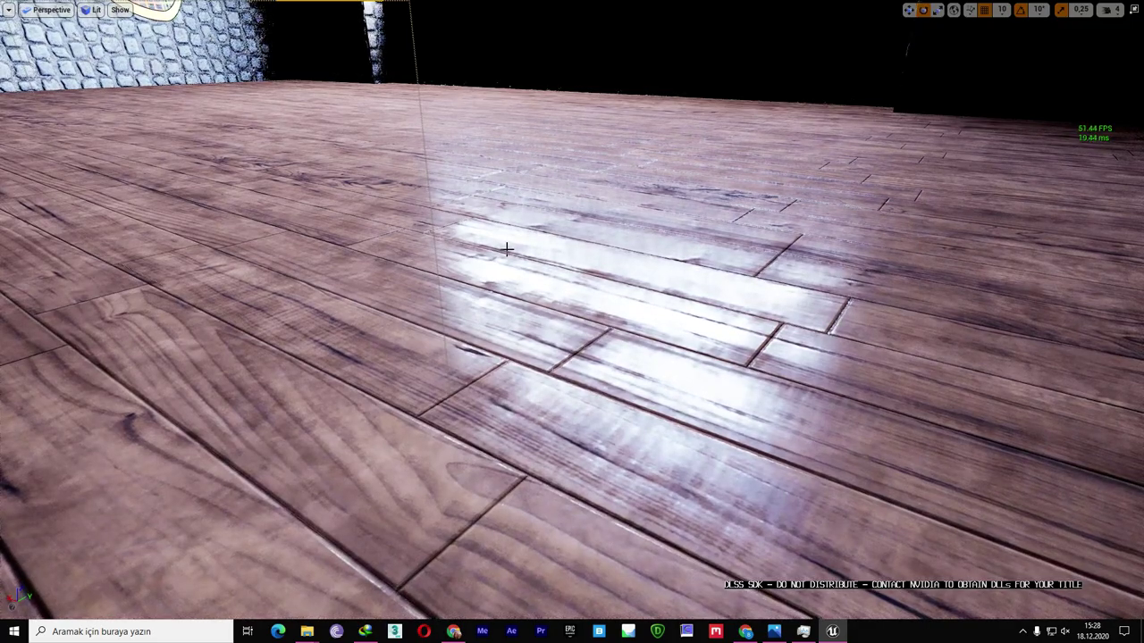
pyautogui.moveTo(505, 247)
pyautogui.mouseDown(button='right')
pyautogui.moveTo(572, 251)
pyautogui.moveTo(164, 131)
pyautogui.mouseUp(button='right')
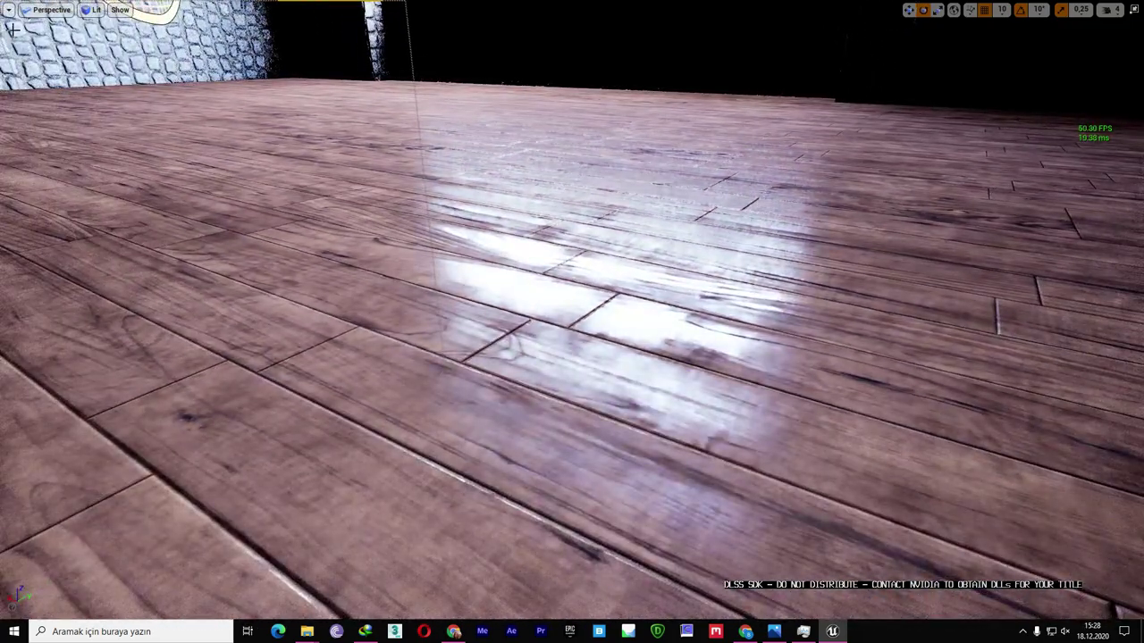
# Step: Lower the DLSS screen percentage from 66 to 50, then back to 66
pyautogui.click(8, 9)
pyautogui.moveTo(89, 103)
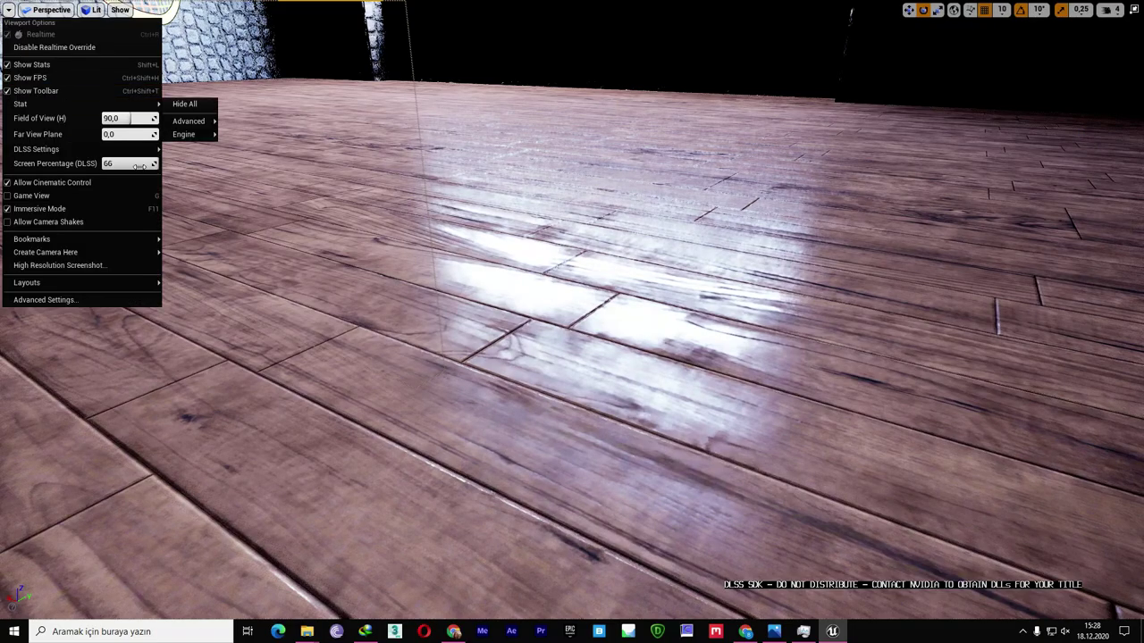
pyautogui.moveTo(125, 163); pyautogui.dragTo(106, 163)
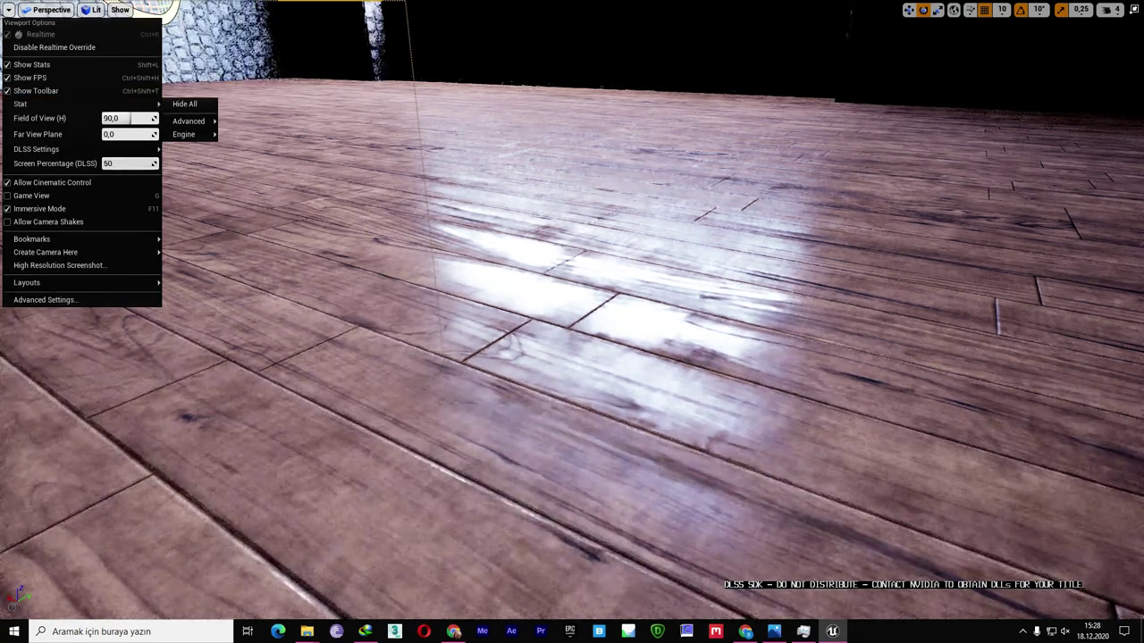
pyautogui.moveTo(105, 163); pyautogui.dragTo(126, 163)
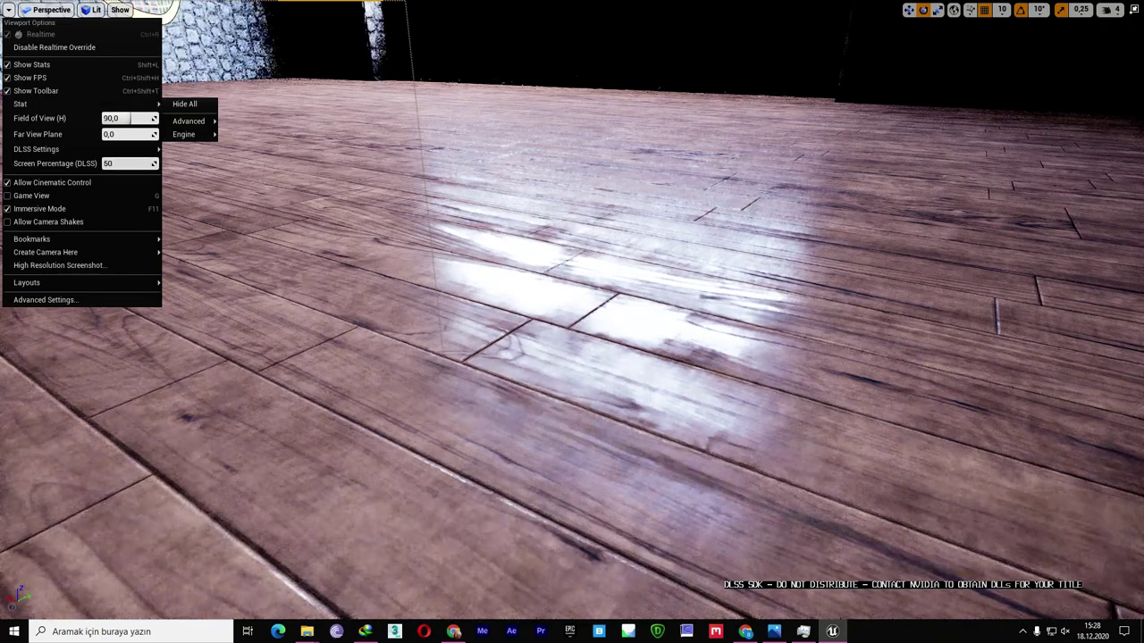
# Step: Switch DLSS to Performance mode and return to the normal editor layout
pyautogui.moveTo(117, 149)
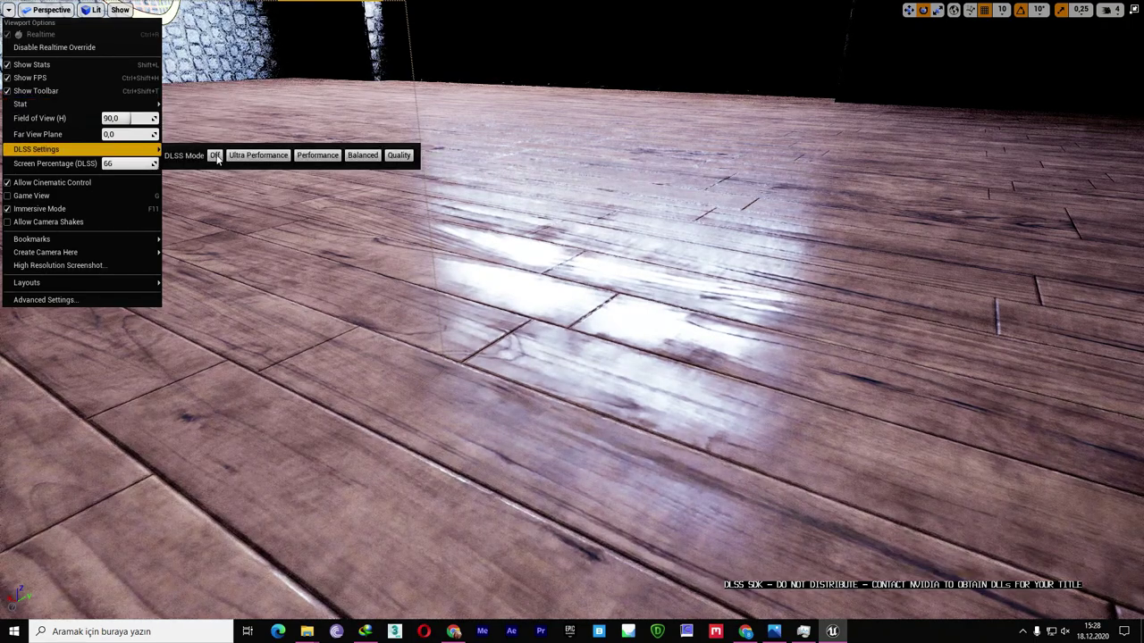
pyautogui.click(320, 155)
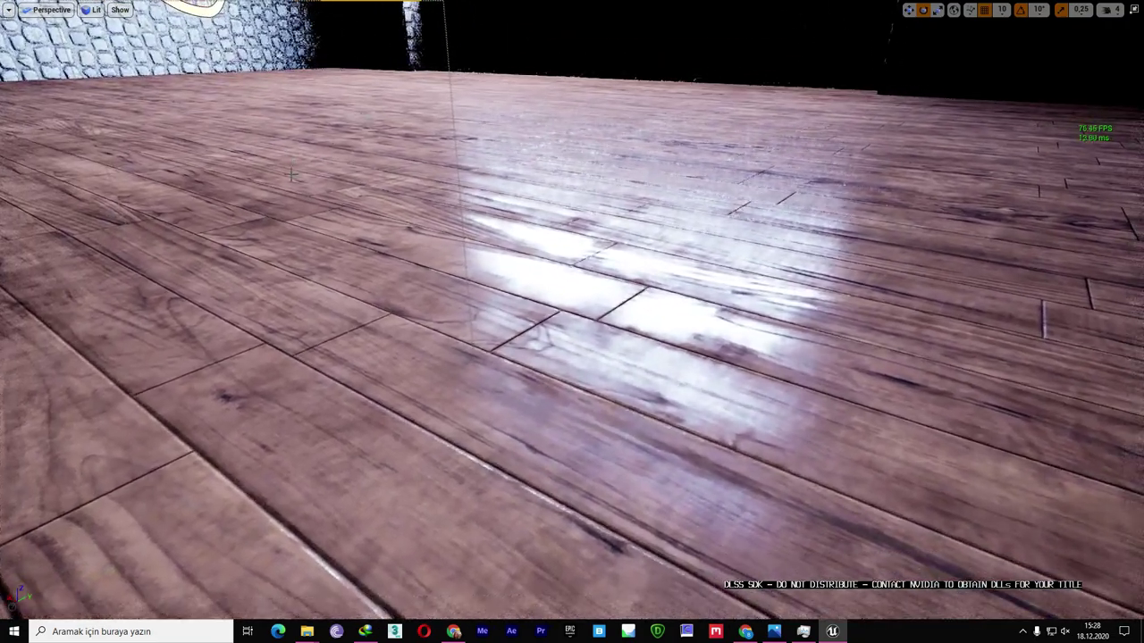
pyautogui.click(9, 9)
pyautogui.moveTo(125, 152)
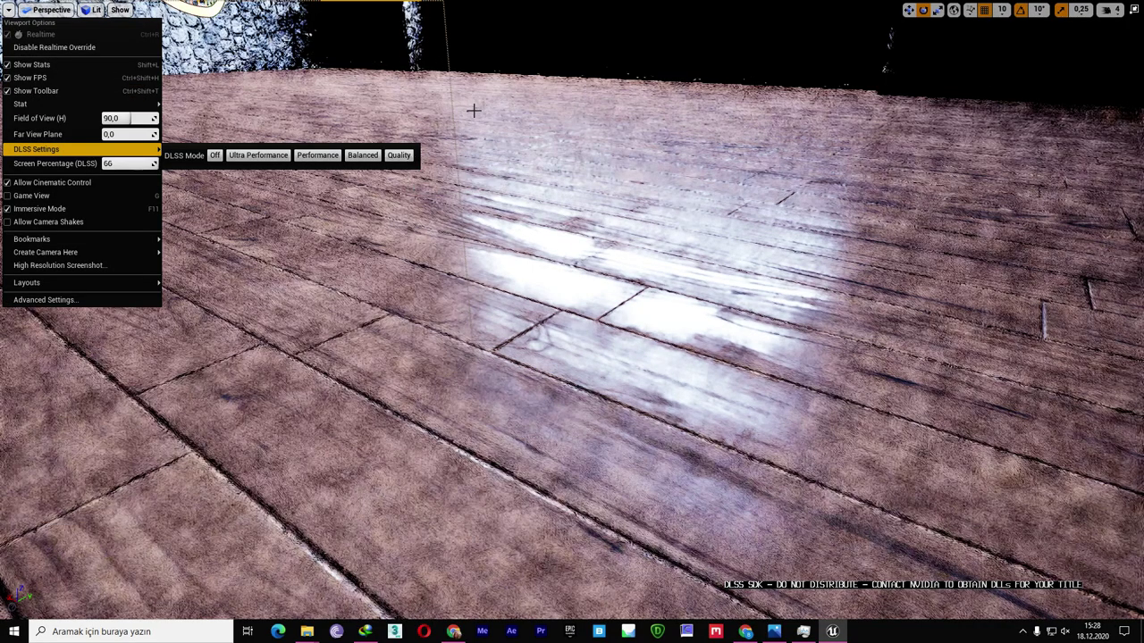
pyautogui.click(472, 114)
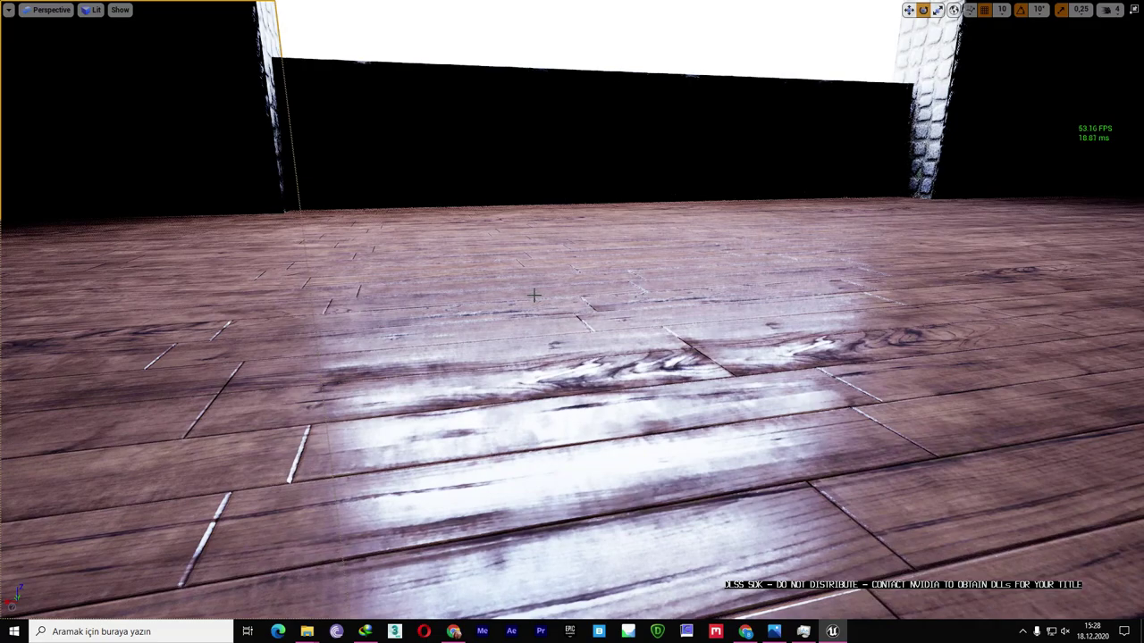
pyautogui.press('F11')
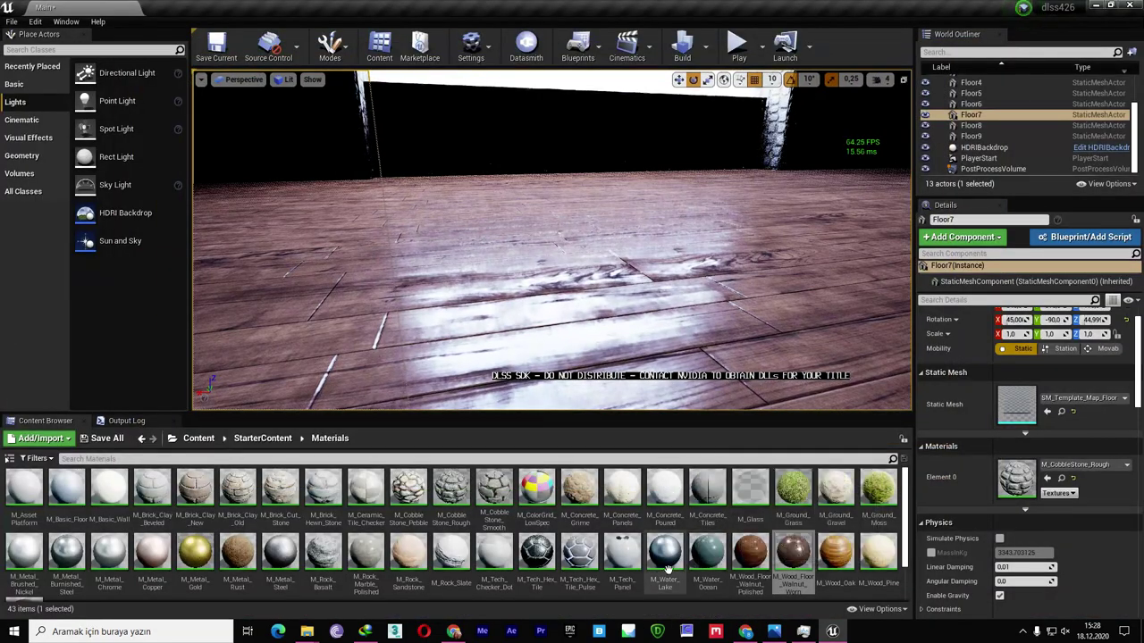
# Step: Apply M_Ground_Gravel to the floor, tilt down to it, and go fullscreen
pyautogui.click(820, 481)
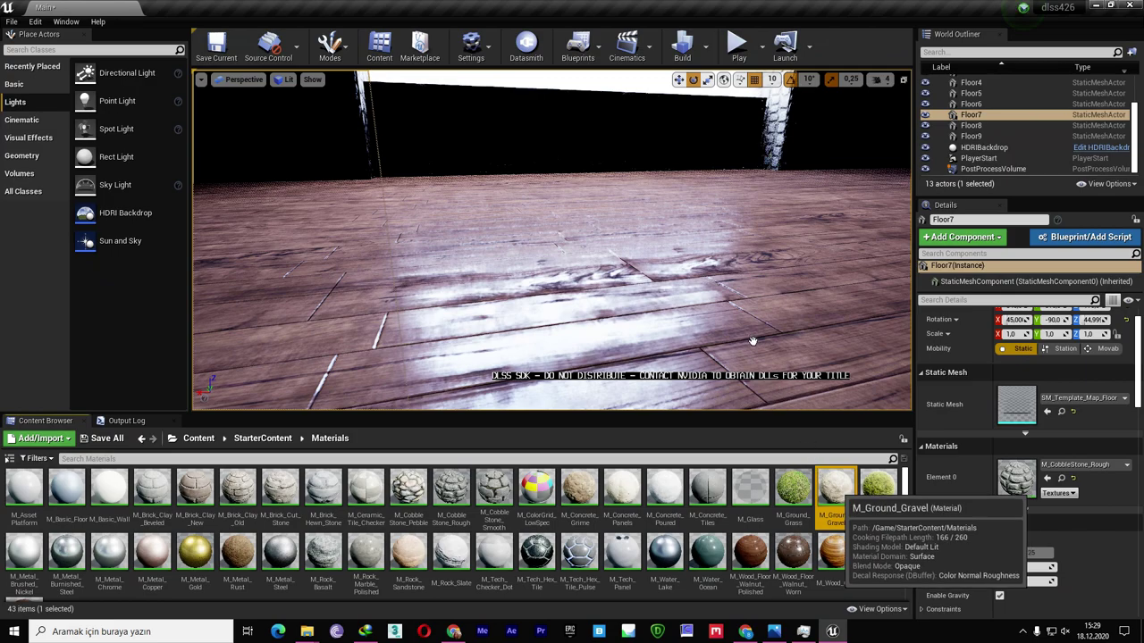
pyautogui.moveTo(752, 340); pyautogui.dragTo(753, 341)
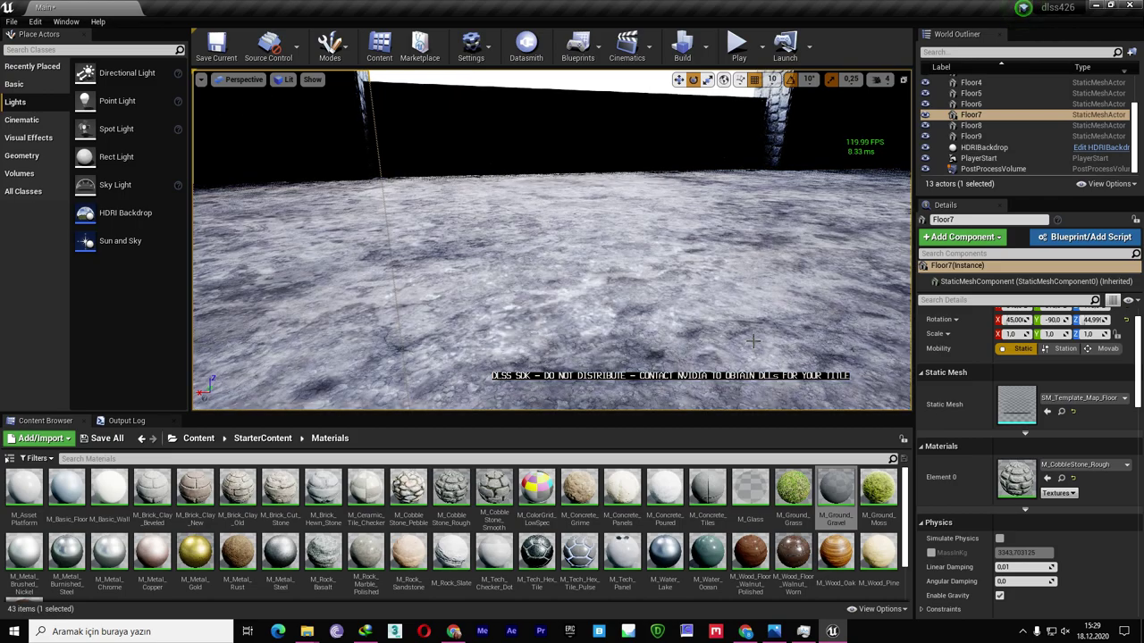
pyautogui.moveTo(579, 269); pyautogui.dragTo(580, 321, button='right')
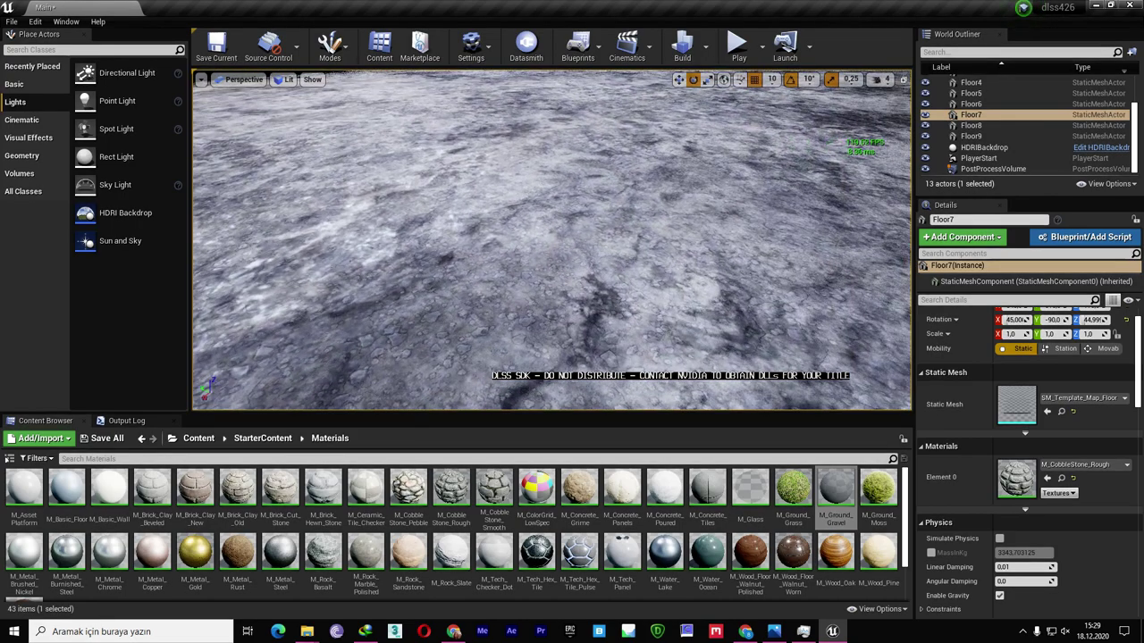
pyautogui.press('F11')
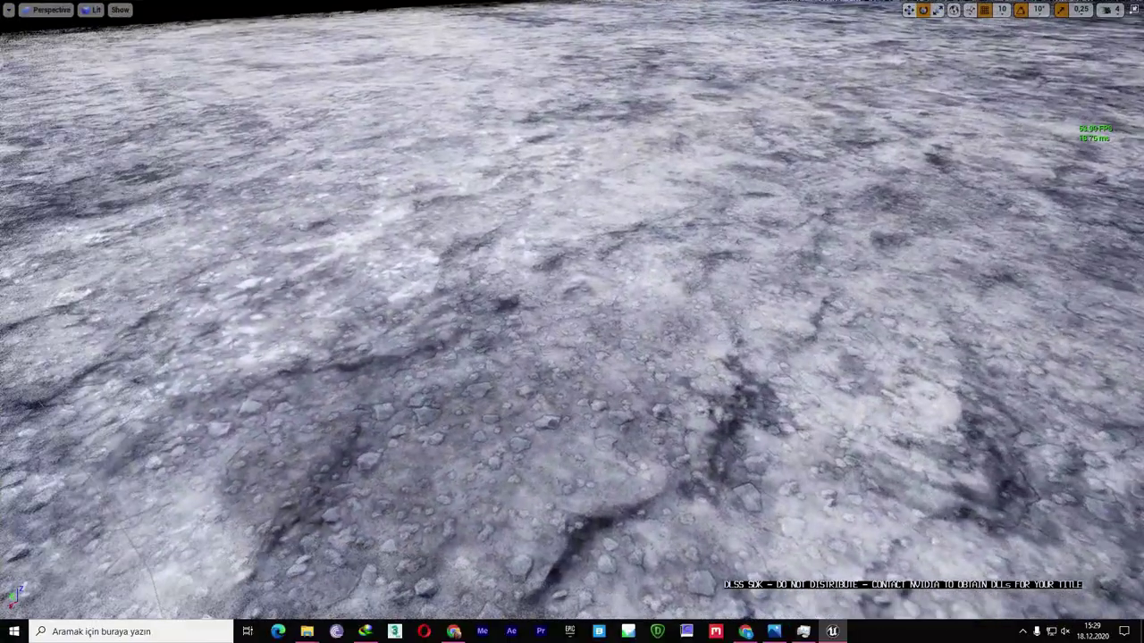
# Step: Turn DLSS off while flying over the gravel floor
pyautogui.moveTo(576, 254)
pyautogui.mouseDown(button='right')
pyautogui.moveTo(577, 268)
pyautogui.moveTo(576, 224)
pyautogui.mouseUp(button='right')
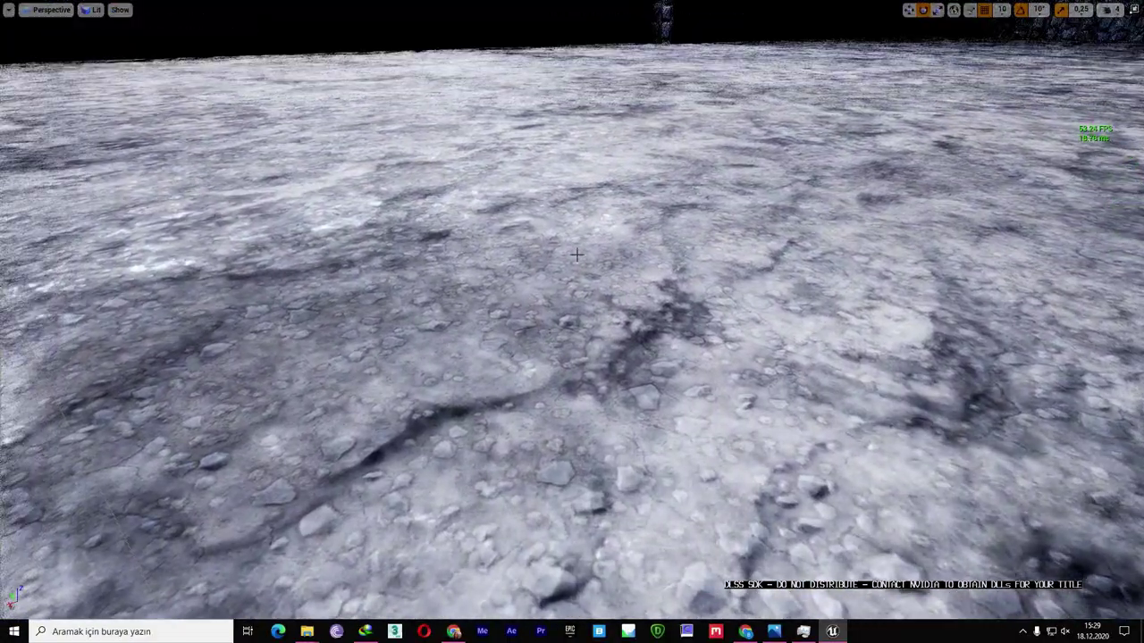
pyautogui.click(8, 9)
pyautogui.moveTo(89, 149)
pyautogui.click(215, 156)
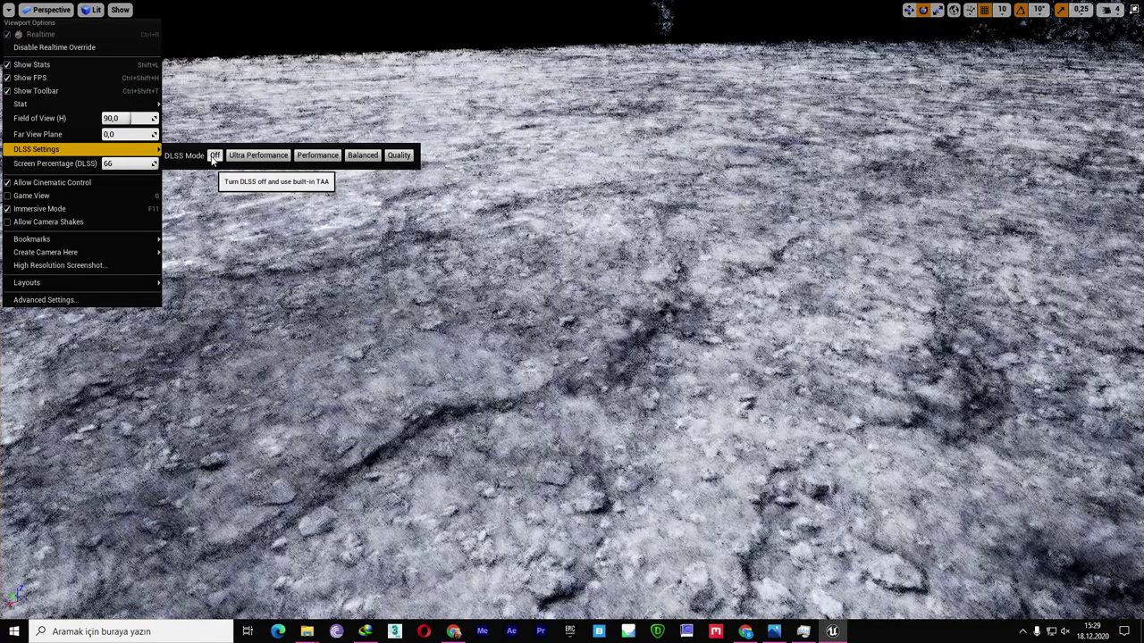
pyautogui.moveTo(260, 112); pyautogui.dragTo(260, 101, button='right')
pyautogui.moveTo(572, 322)
pyautogui.mouseDown(button='right')
pyautogui.moveTo(572, 357)
pyautogui.moveTo(572, 268)
pyautogui.mouseUp(button='right')
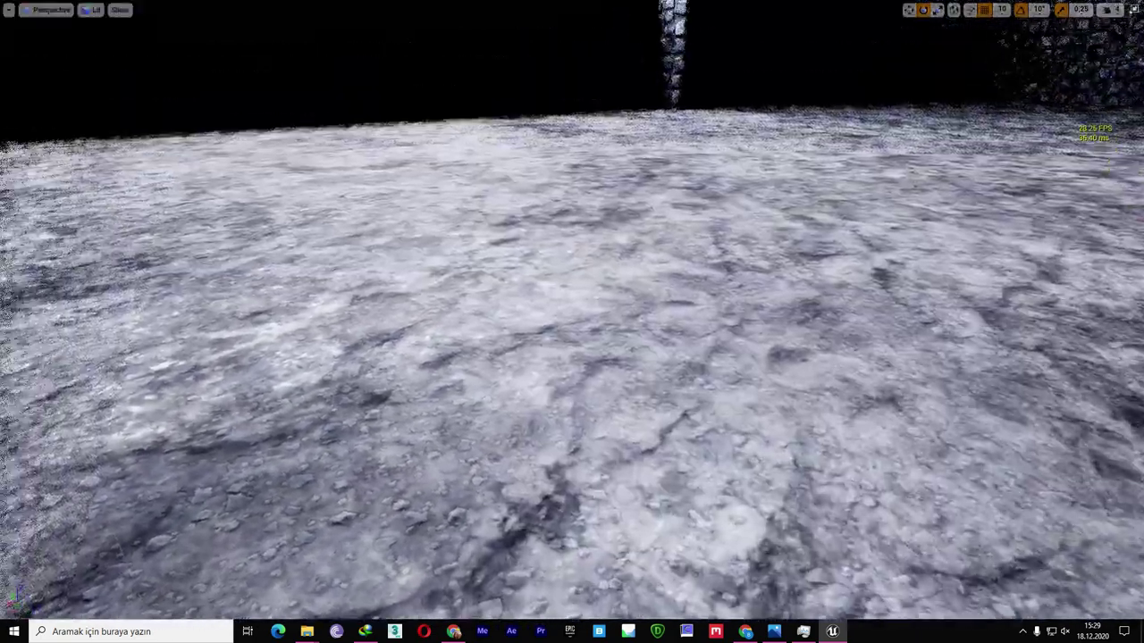
pyautogui.moveTo(194, 168); pyautogui.dragTo(194, 168, button='right')
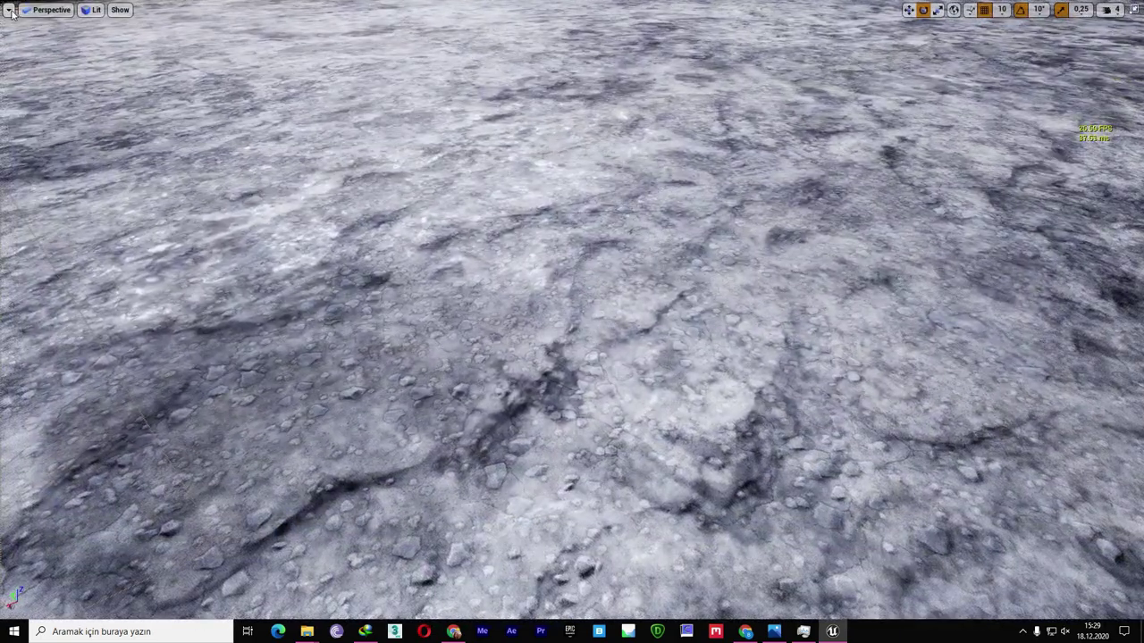
# Step: Switch DLSS to Quality and tilt between the walls and the gravel ground
pyautogui.click(10, 10)
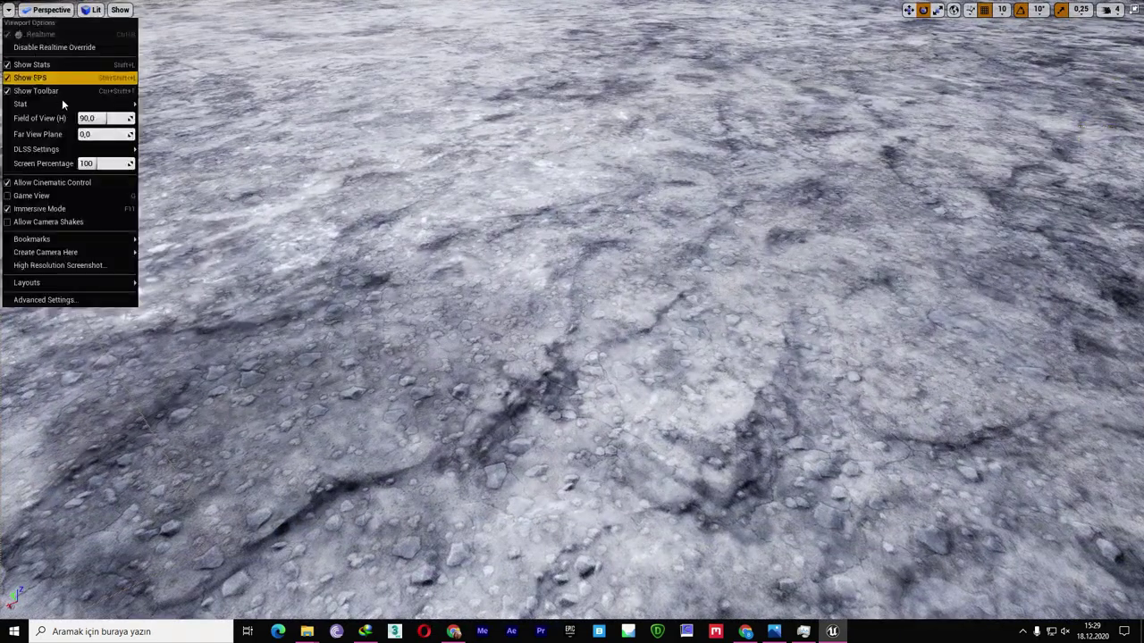
pyautogui.click(374, 156)
pyautogui.moveTo(572, 322); pyautogui.dragTo(572, 322, button='right')
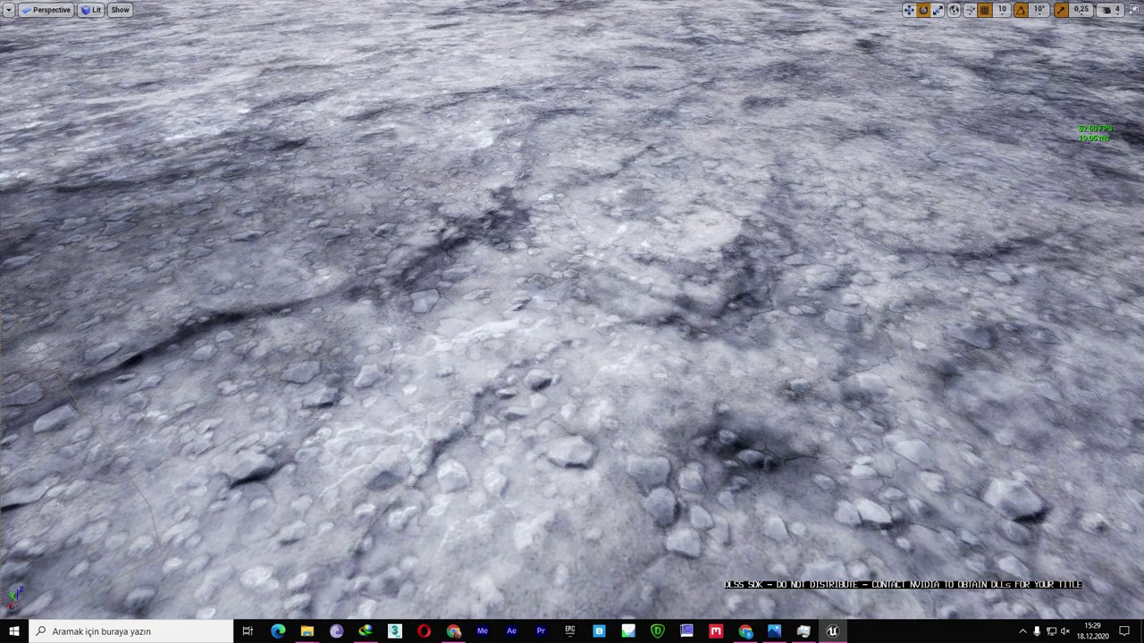
pyautogui.moveTo(571, 322); pyautogui.dragTo(572, 322, button='right')
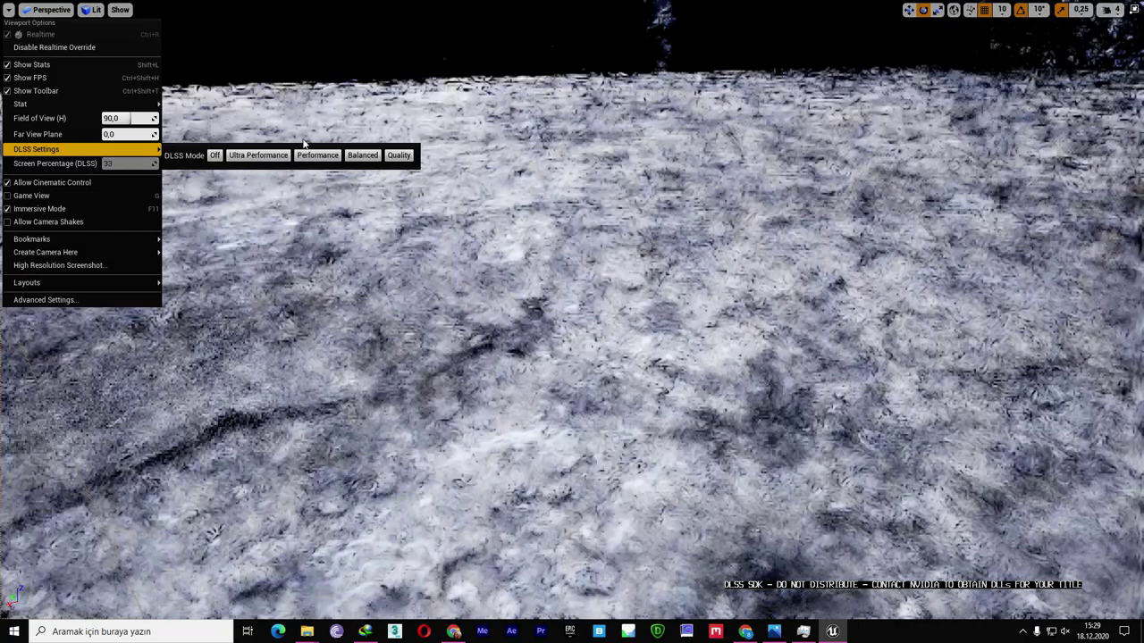
pyautogui.moveTo(571, 322); pyautogui.dragTo(572, 321, button='right')
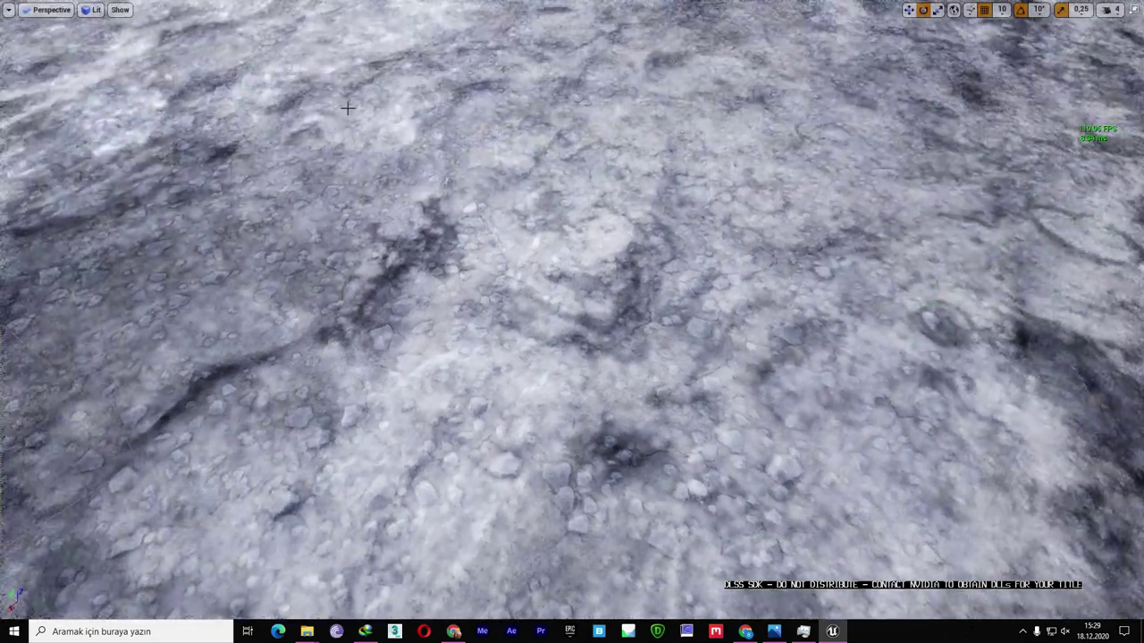
pyautogui.moveTo(80, 149)
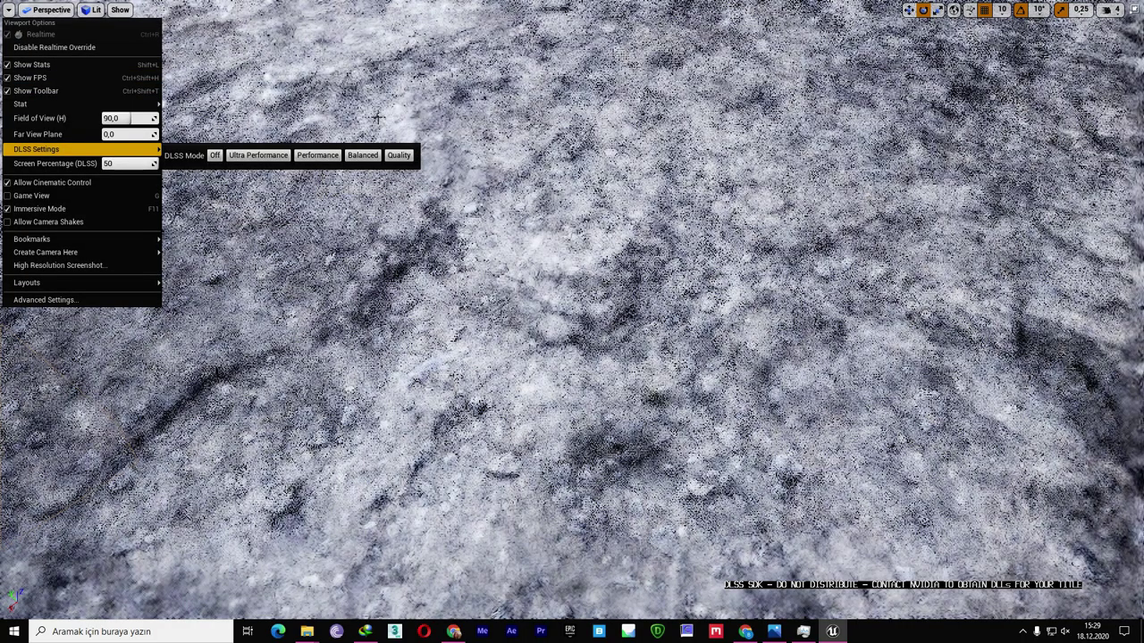
# Step: Set DLSS to Performance mode while flying over the rocky ground
pyautogui.click(318, 156)
pyautogui.moveTo(313, 160); pyautogui.dragTo(314, 160, button='right')
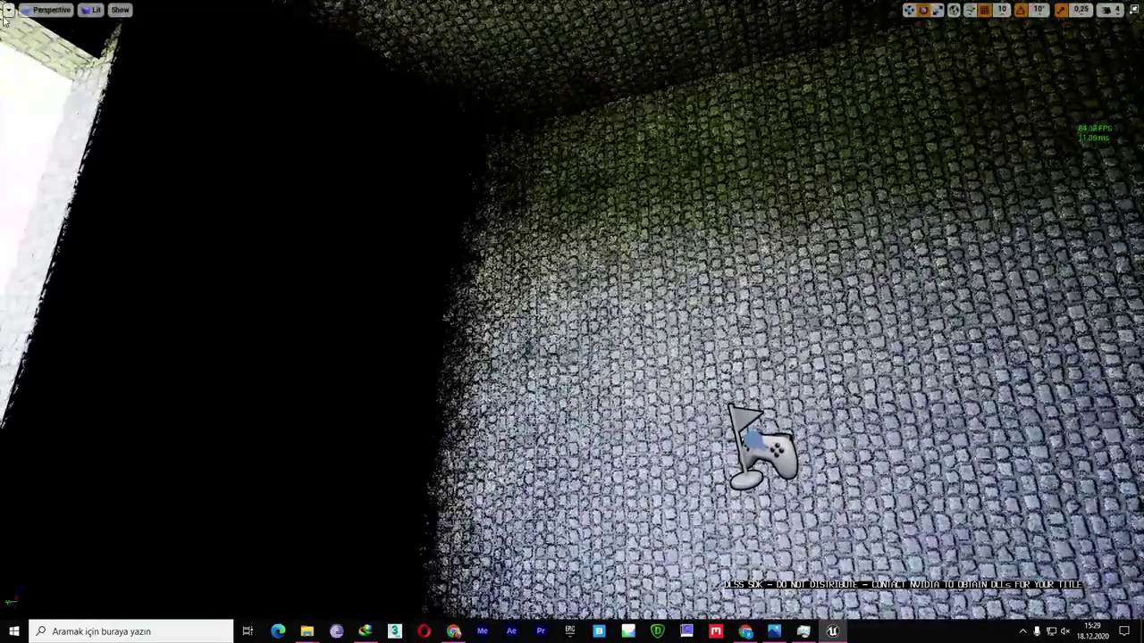
pyautogui.click(8, 10)
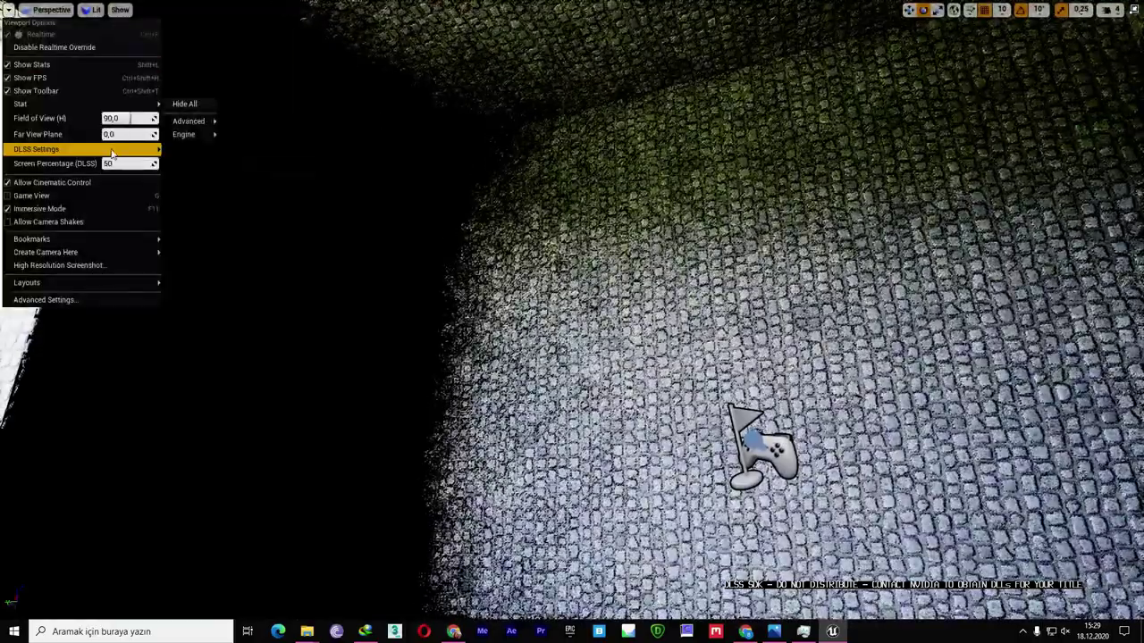
pyautogui.moveTo(113, 154)
pyautogui.click(399, 155)
# Step: Fly up close to the cobblestone wall corner and restore the full editor layout
pyautogui.moveTo(429, 110); pyautogui.dragTo(429, 109, button='right')
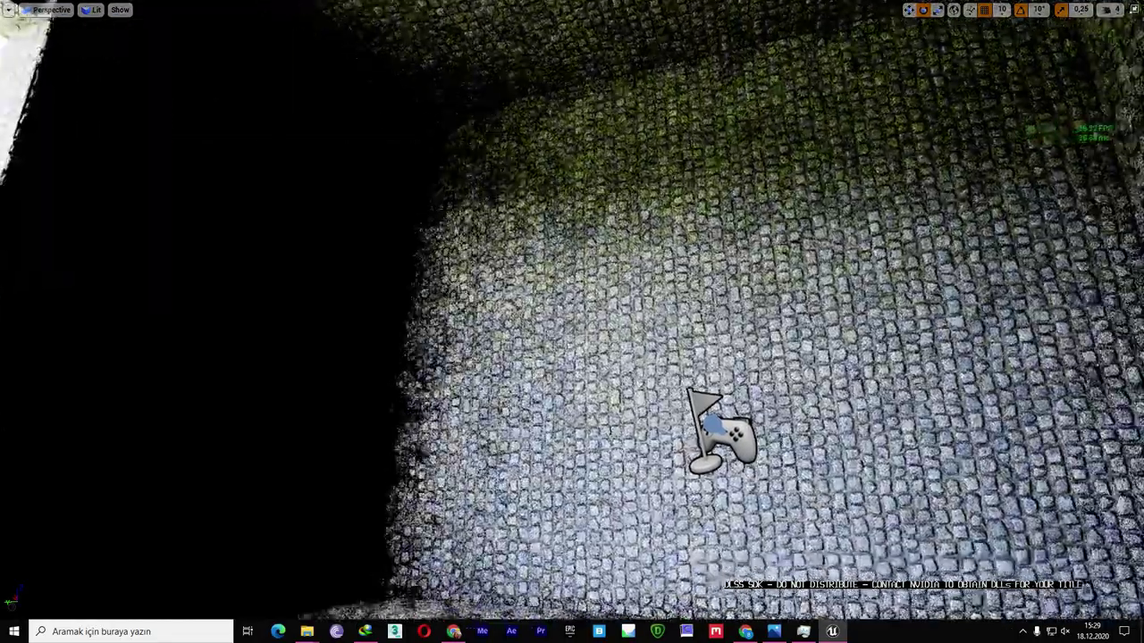
pyautogui.moveTo(411, 154); pyautogui.dragTo(411, 154, button='right')
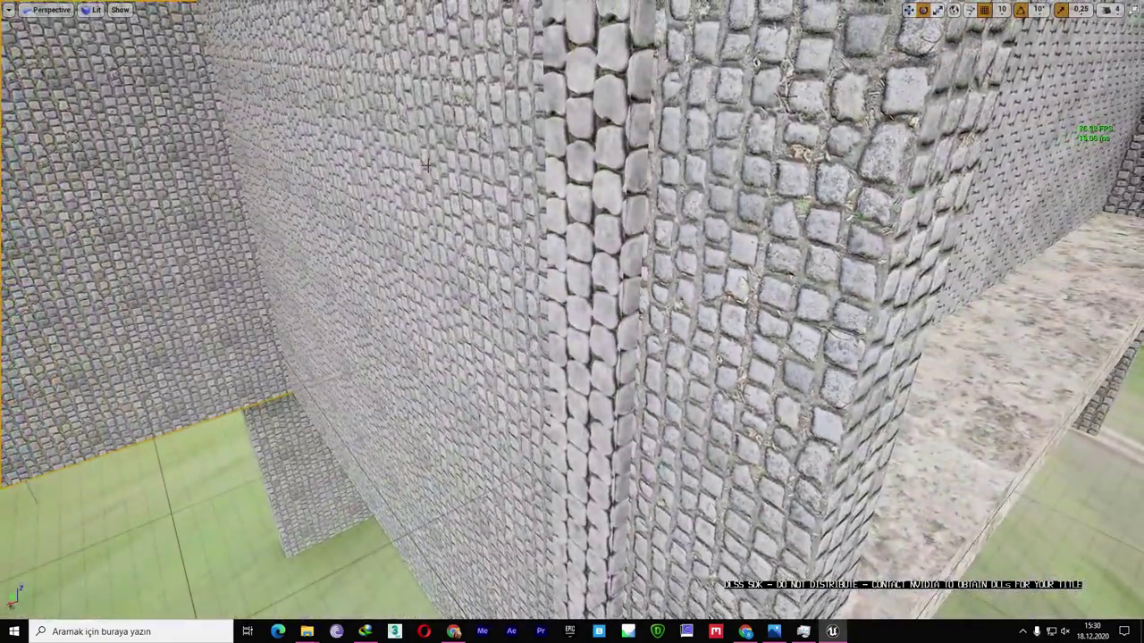
pyautogui.press('F11')
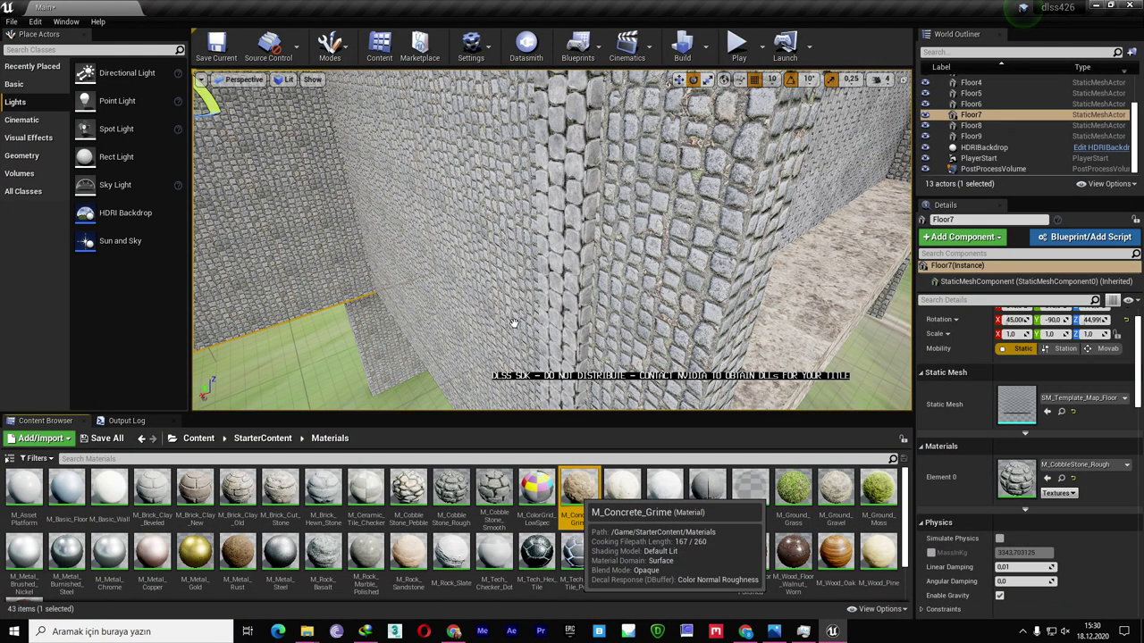
# Step: Drag M_Concrete_Grime and then M_Ground_Grass from the Content Browser onto the room's walls
pyautogui.moveTo(514, 323); pyautogui.dragTo(514, 322)
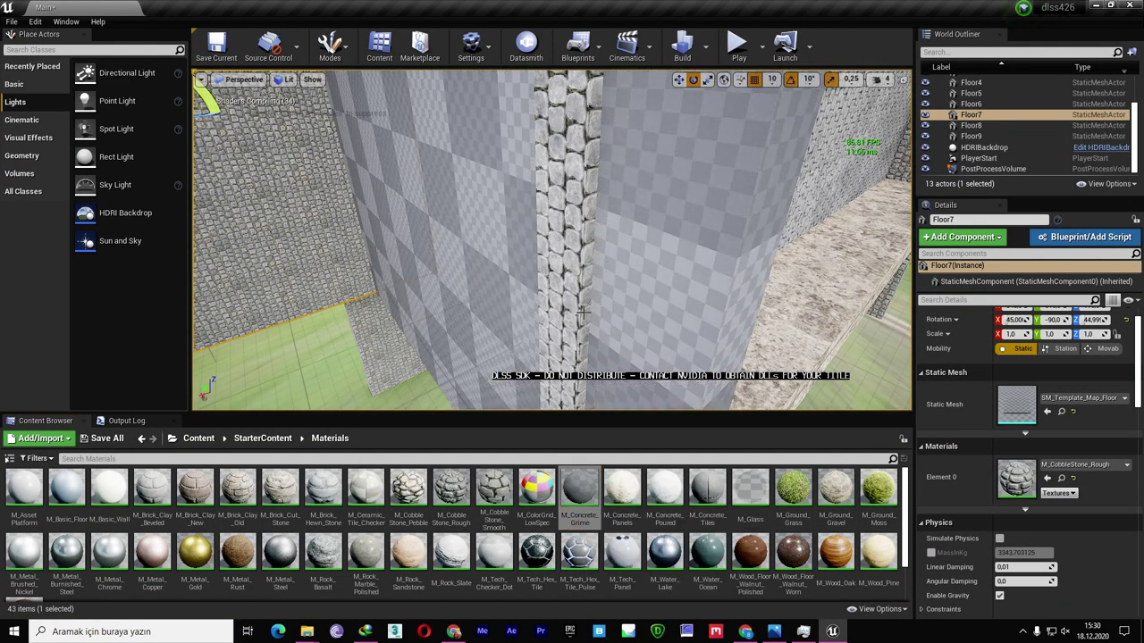
pyautogui.moveTo(783, 503); pyautogui.dragTo(797, 240)
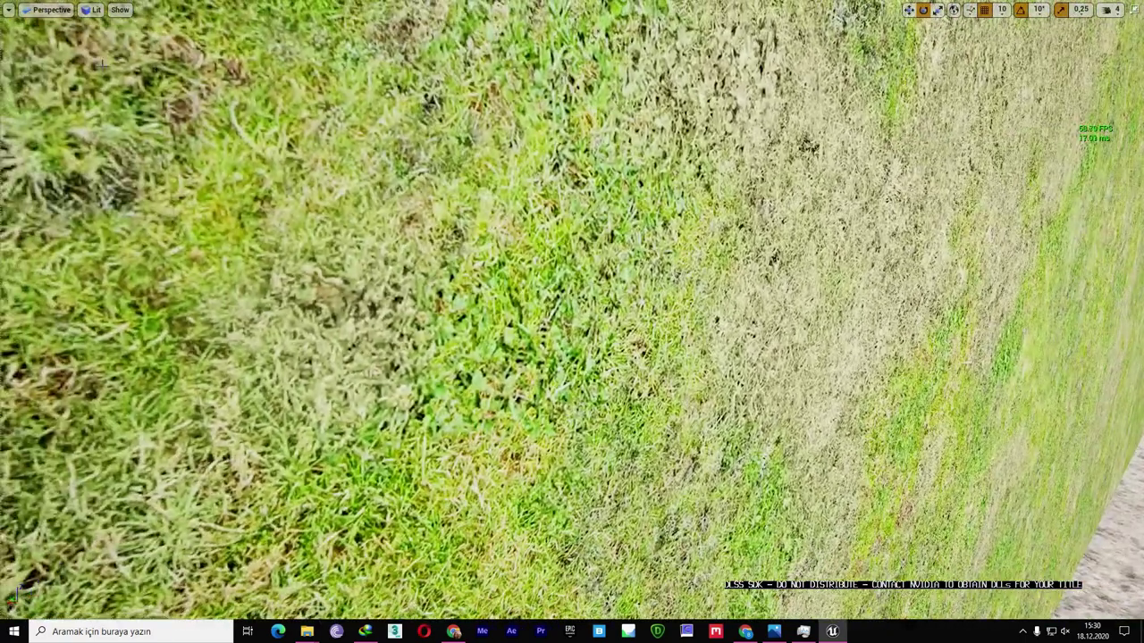
# Step: Compare the grass wall under DLSS Ultra Performance and then Quality mode
pyautogui.click(9, 11)
pyautogui.moveTo(87, 153)
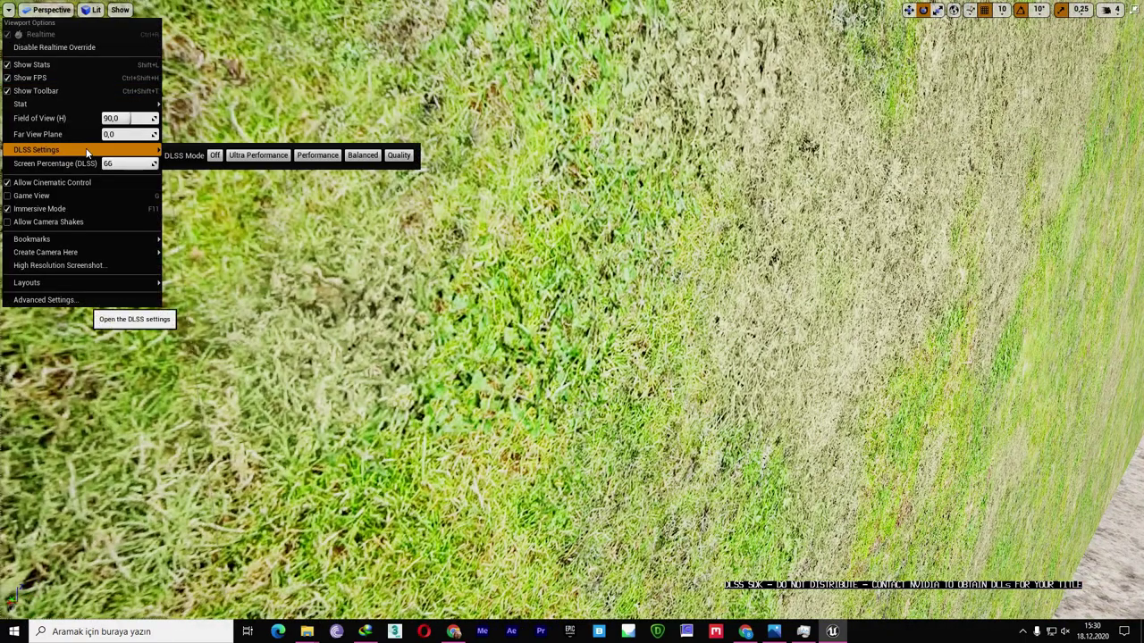
pyautogui.click(221, 157)
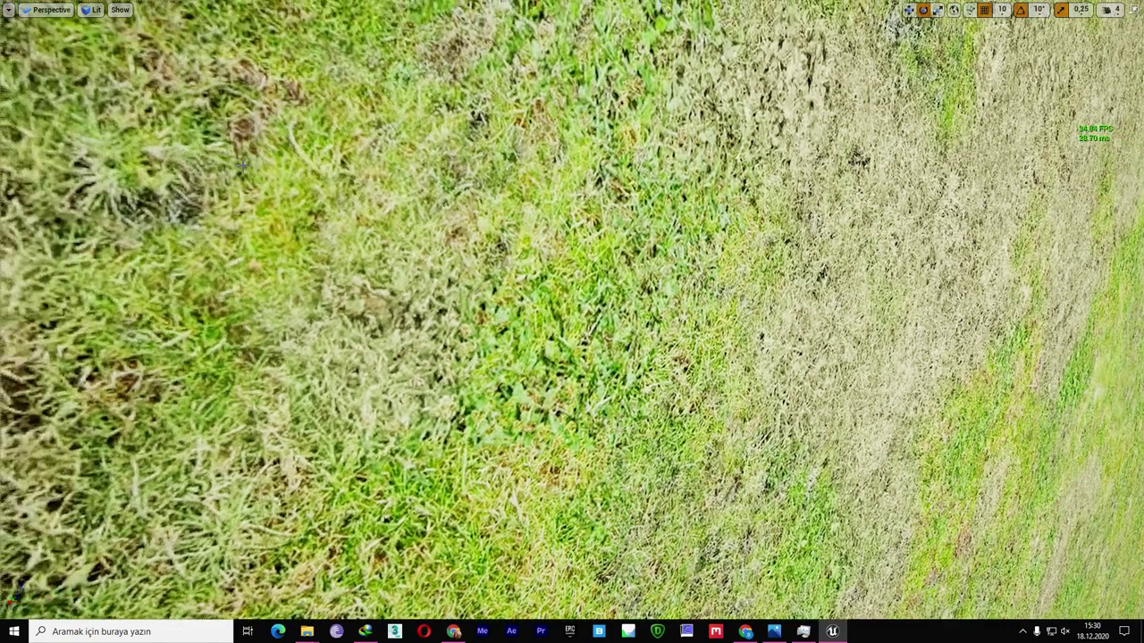
pyautogui.click(11, 13)
pyautogui.moveTo(100, 152)
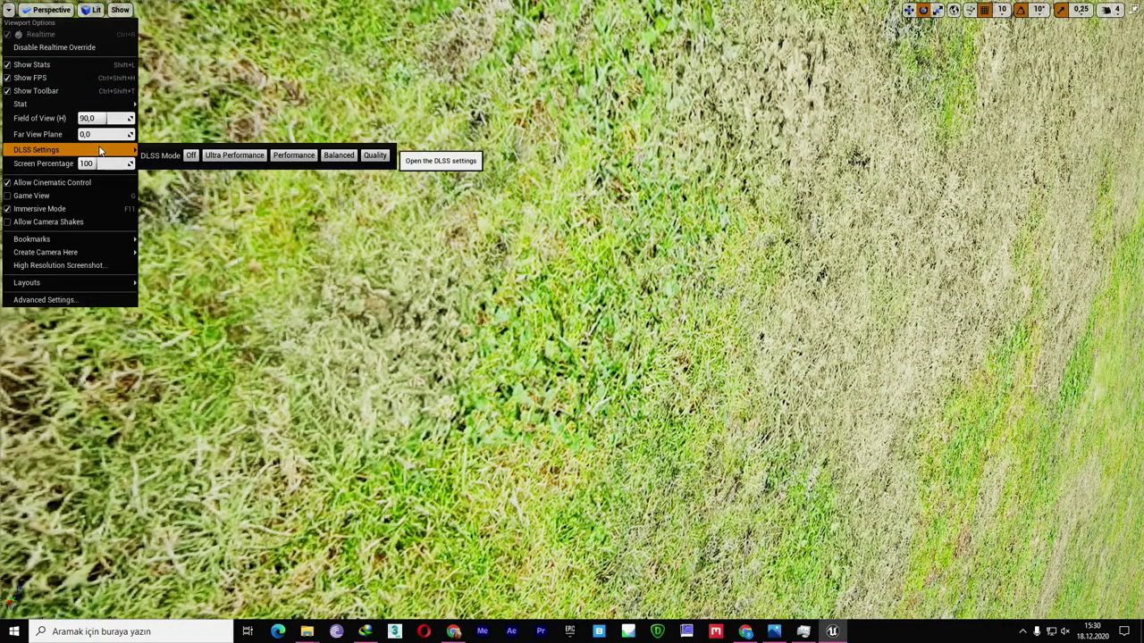
pyautogui.click(375, 158)
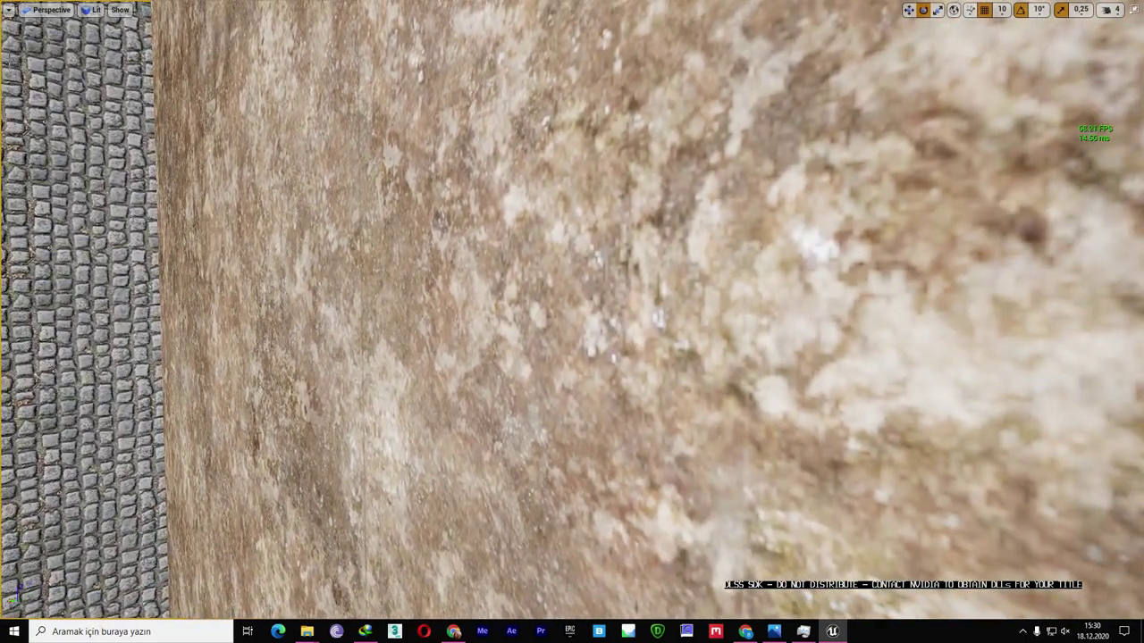
# Step: Recheck Ultra Performance against Quality, leaving DLSS on Quality, and restore the full layout
pyautogui.click(9, 9)
pyautogui.moveTo(119, 150)
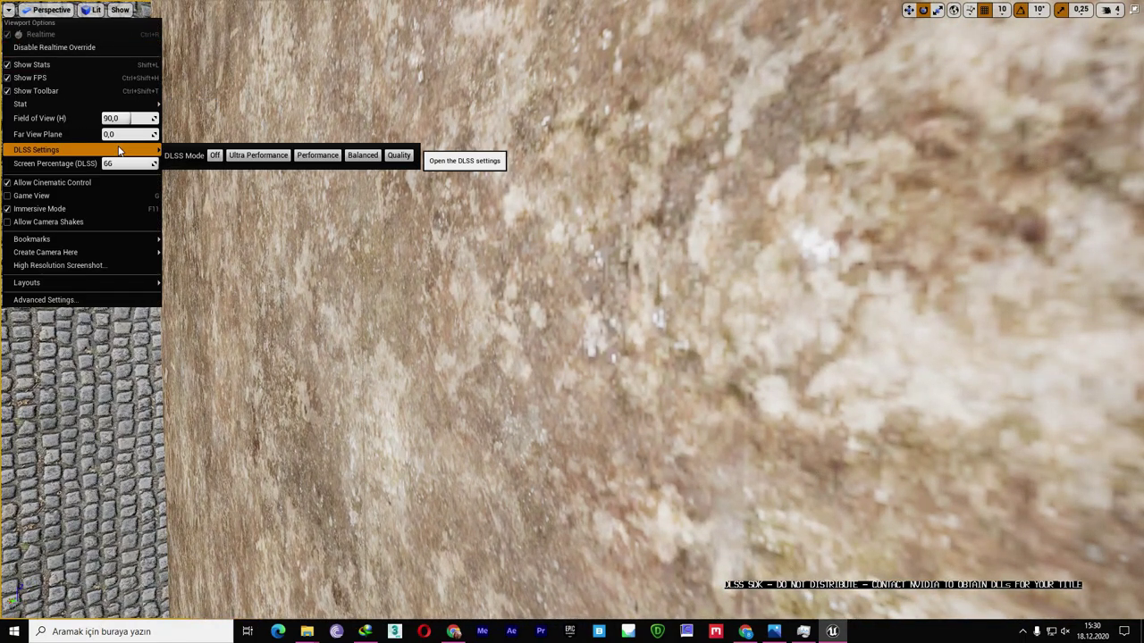
pyautogui.click(229, 156)
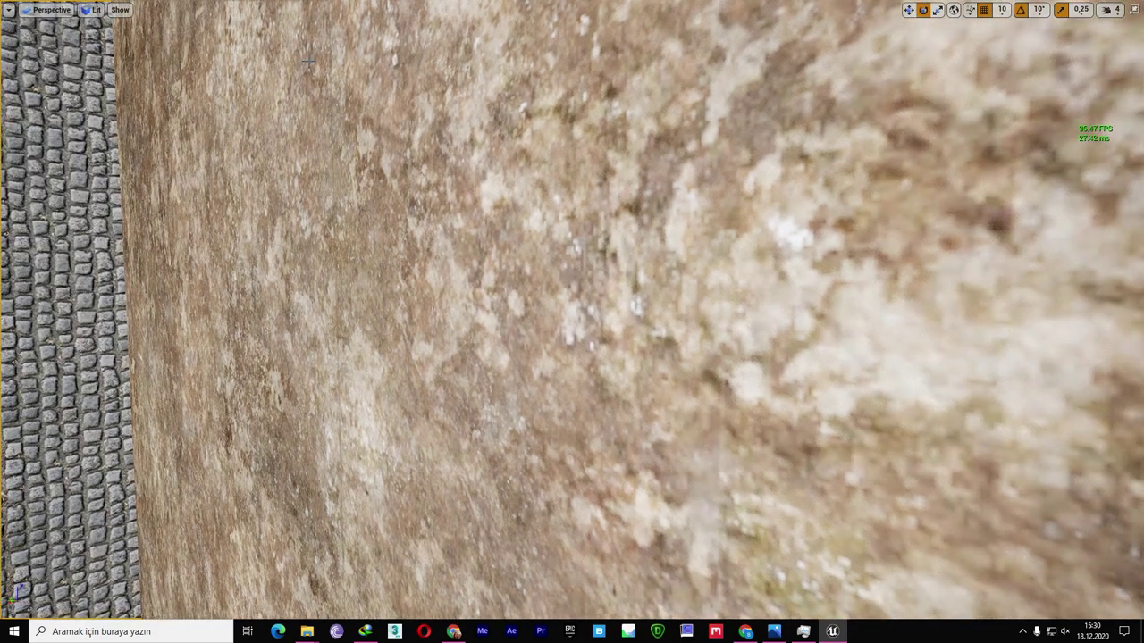
pyautogui.click(8, 12)
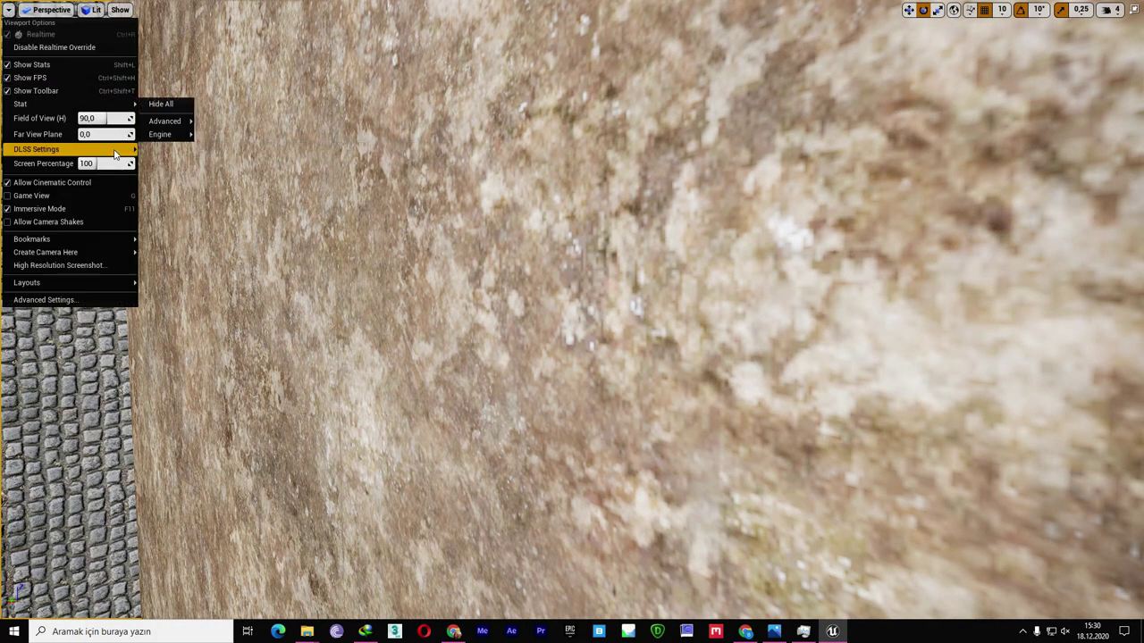
pyautogui.moveTo(114, 152)
pyautogui.click(364, 157)
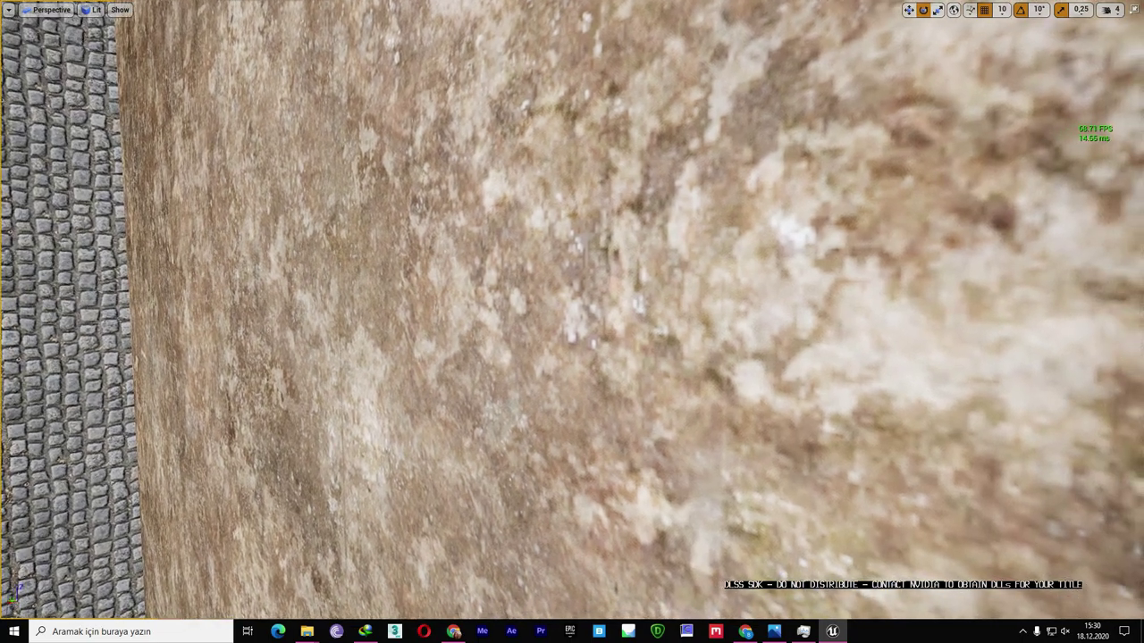
pyautogui.moveTo(363, 131)
pyautogui.mouseDown()
pyautogui.moveTo(363, 116)
pyautogui.moveTo(348, 152)
pyautogui.mouseUp()
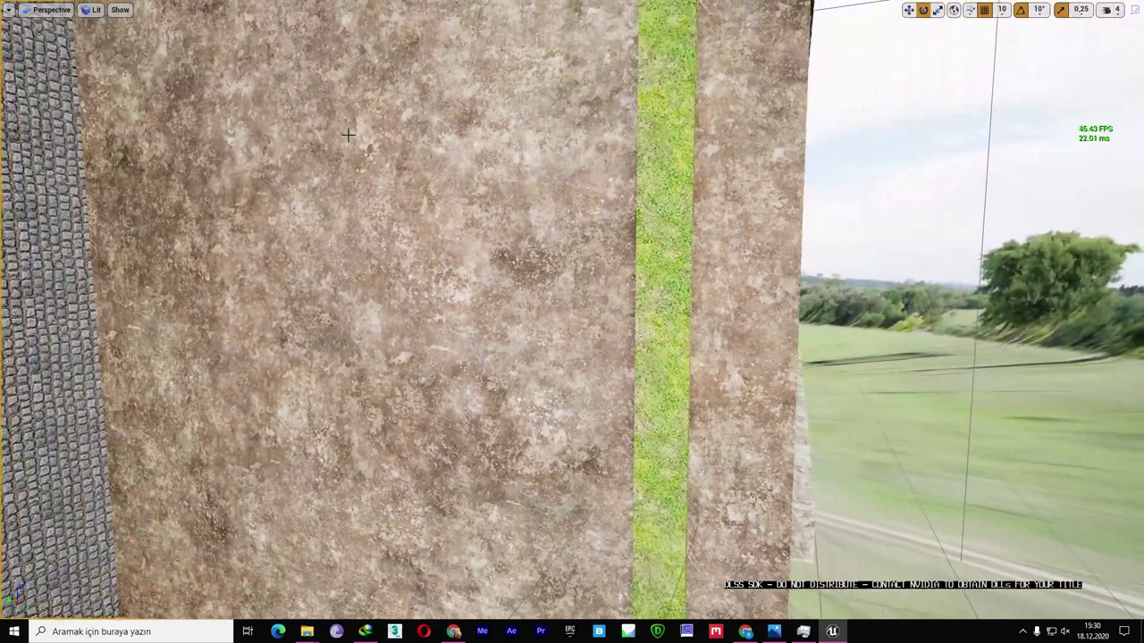
pyautogui.press('F11')
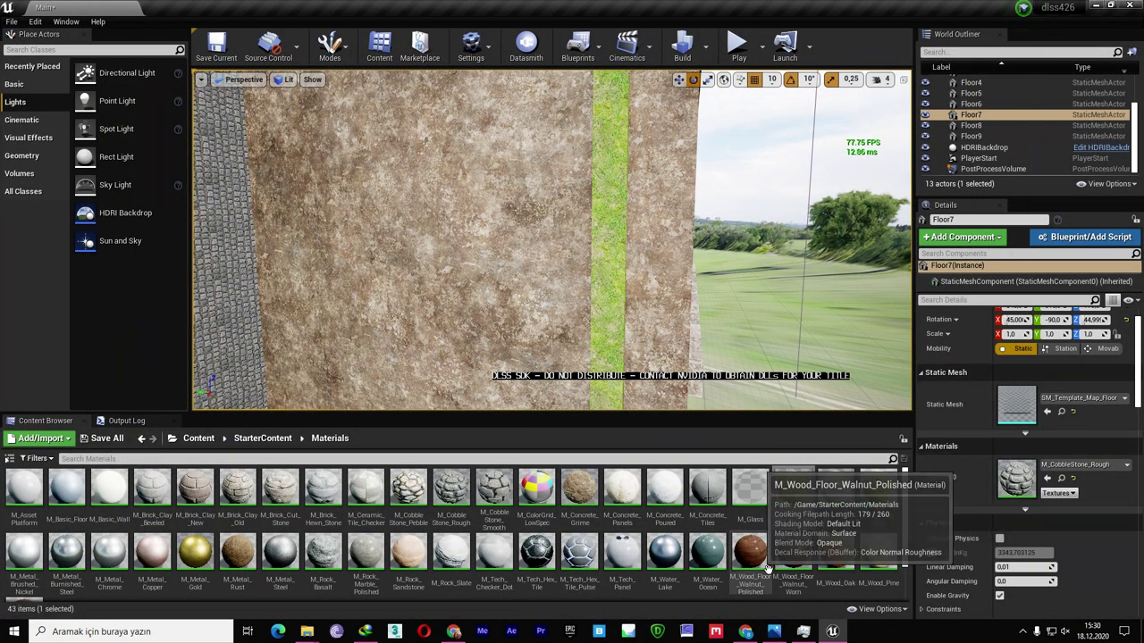
# Step: Apply M_Wood_Floor_Walnut_Polished and the worn walnut wood material to the walls, then go full-screen
pyautogui.moveTo(749, 551); pyautogui.dragTo(502, 313)
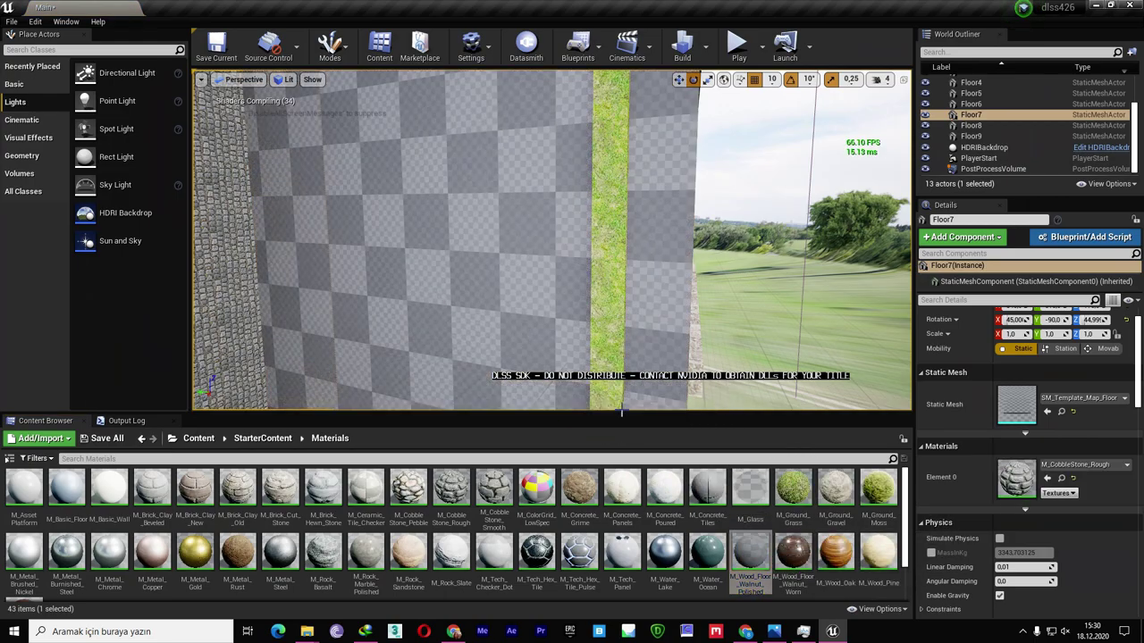
pyautogui.moveTo(502, 312); pyautogui.dragTo(536, 303, button='right')
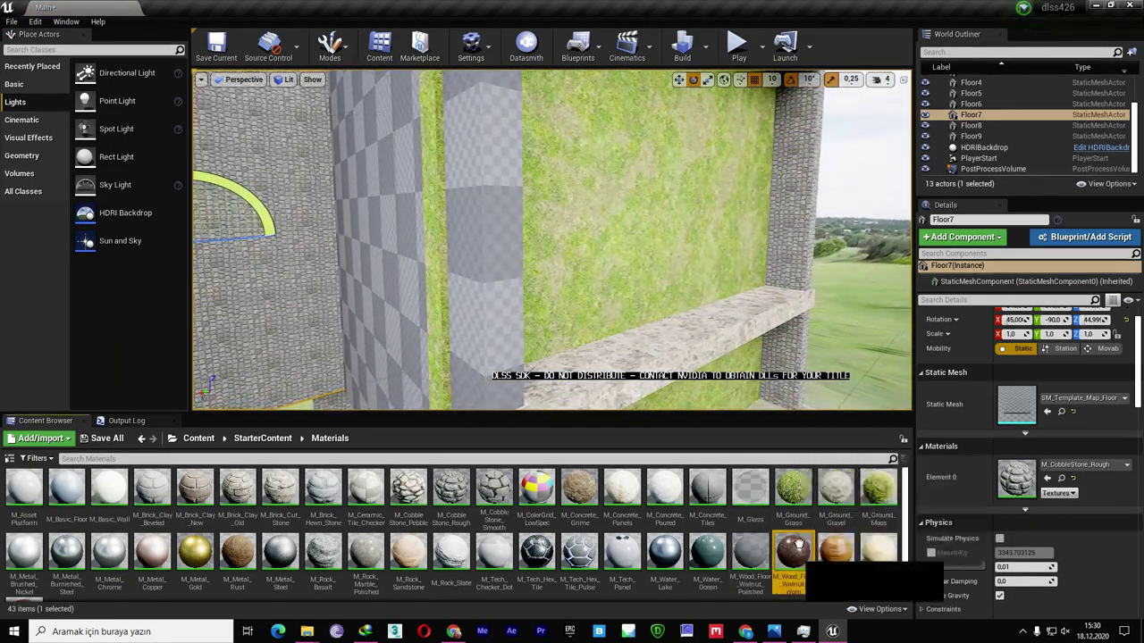
pyautogui.moveTo(792, 551); pyautogui.dragTo(676, 285)
pyautogui.moveTo(645, 306)
pyautogui.mouseDown(button='right')
pyautogui.moveTo(572, 322)
pyautogui.moveTo(679, 322)
pyautogui.mouseUp(button='right')
pyautogui.press('F11')
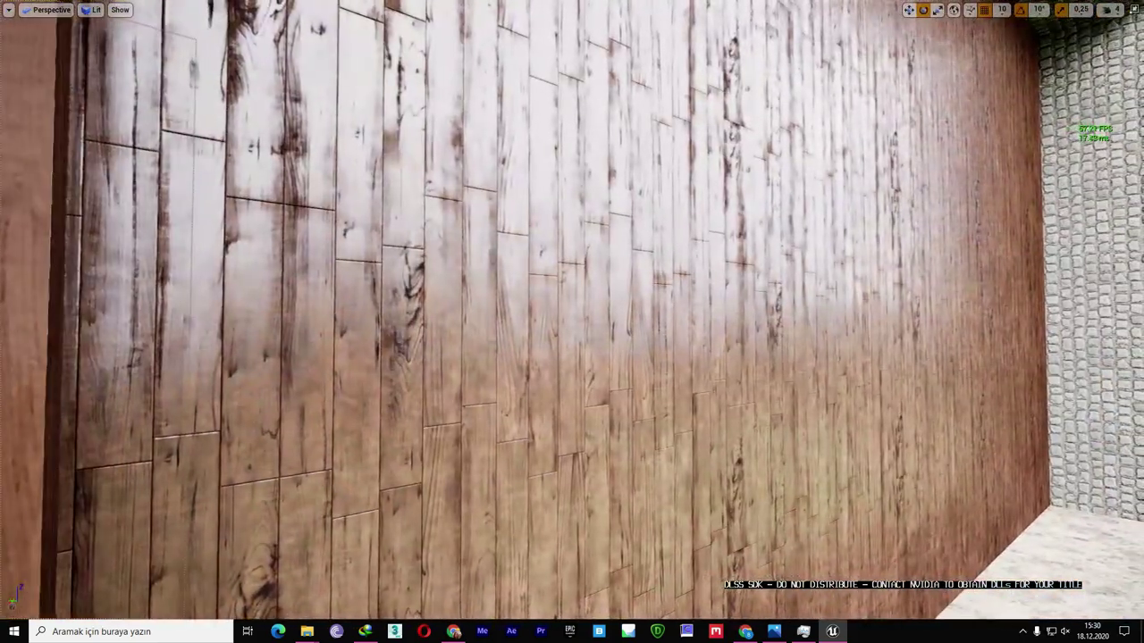
# Step: Fly along the wood wall and turn on DLSS in Quality mode
pyautogui.moveTo(572, 321); pyautogui.dragTo(679, 322, button='right')
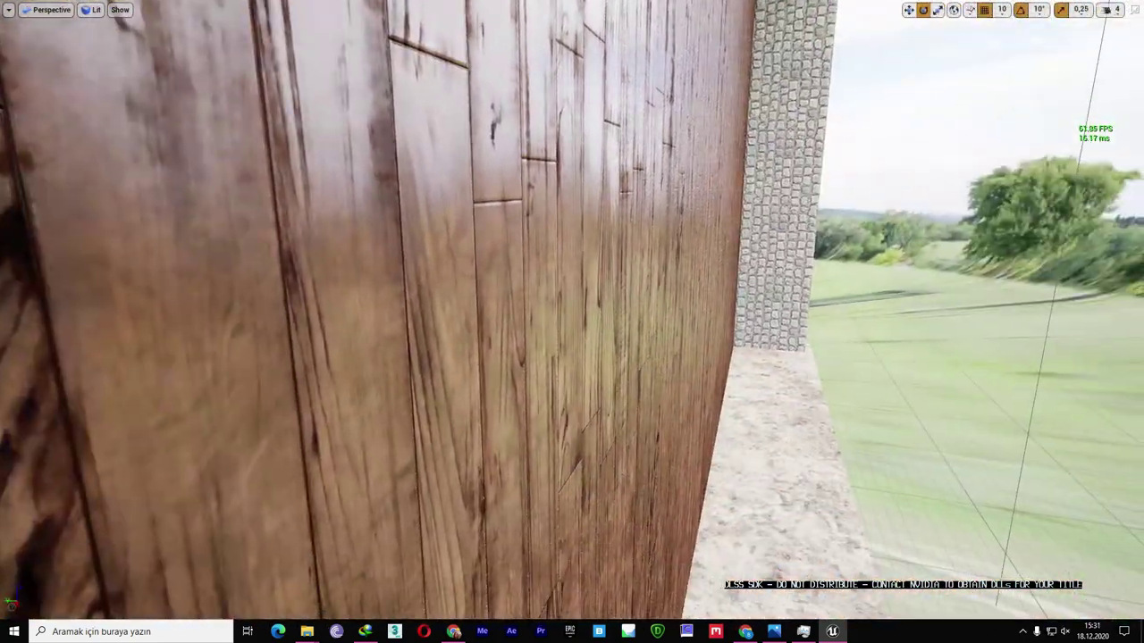
pyautogui.moveTo(571, 321); pyautogui.dragTo(581, 295, button='right')
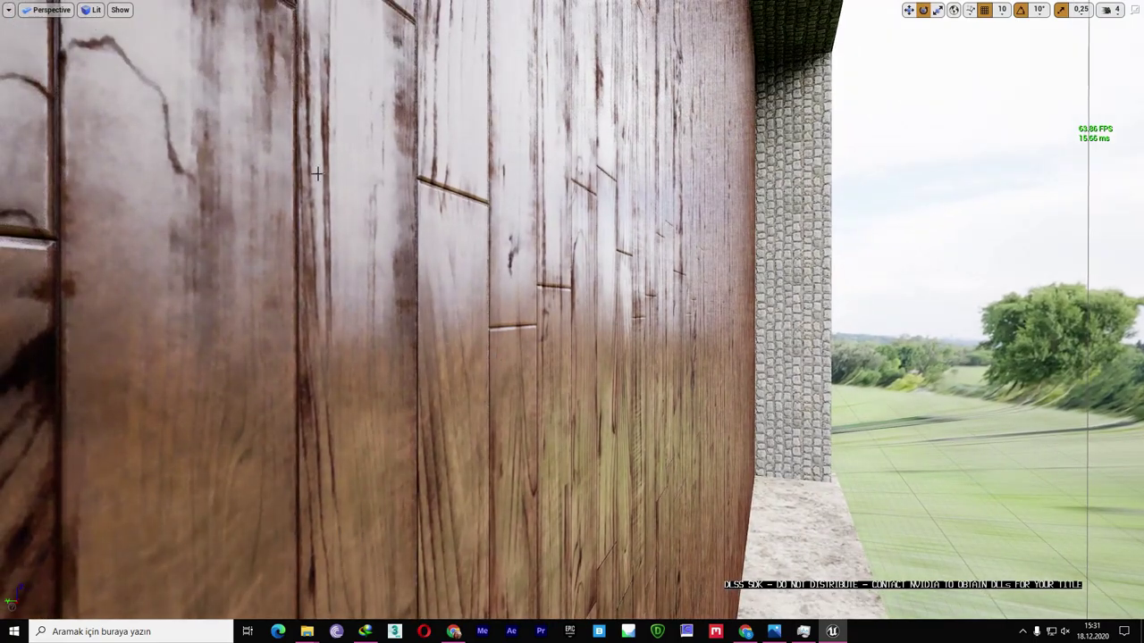
pyautogui.click(9, 13)
pyautogui.moveTo(54, 149)
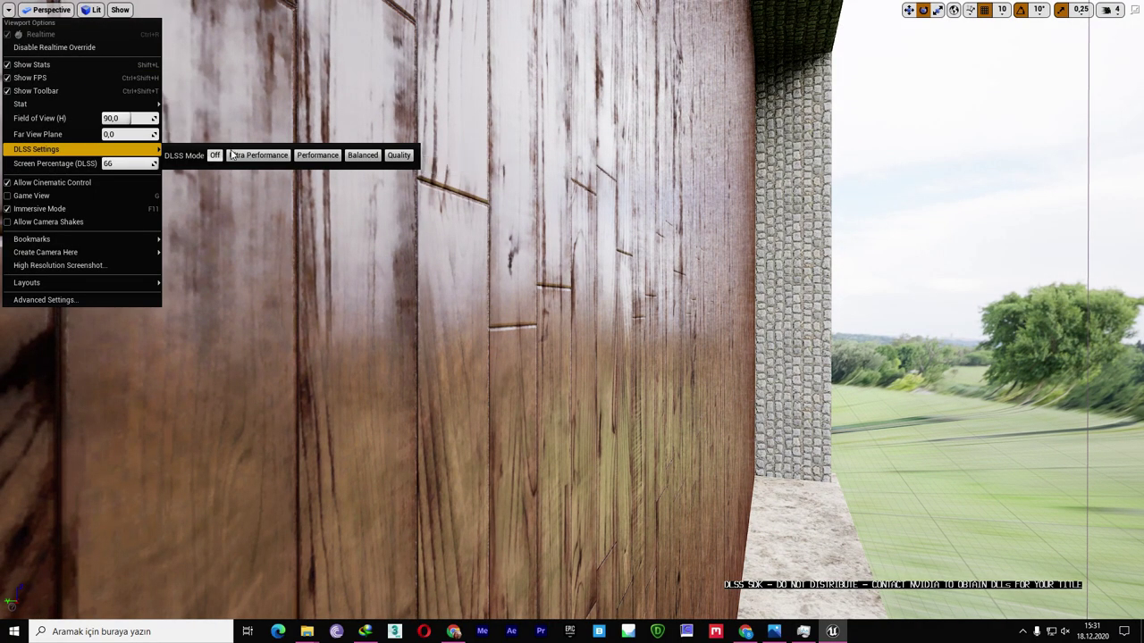
pyautogui.moveTo(345, 110); pyautogui.dragTo(375, 112, button='right')
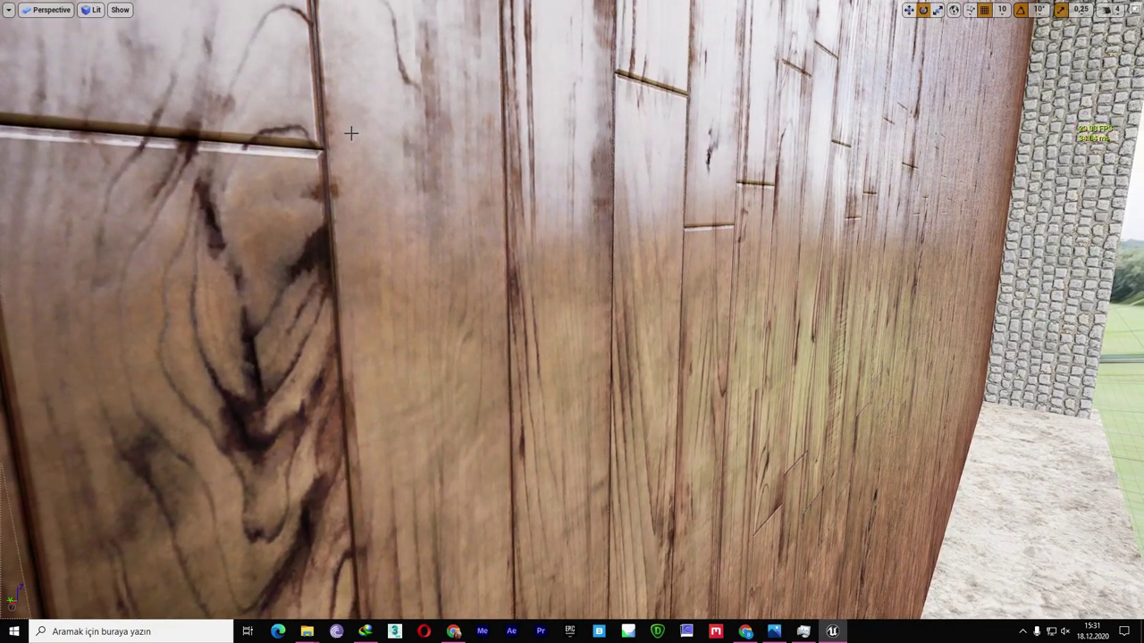
pyautogui.click(5, 13)
pyautogui.moveTo(40, 109)
pyautogui.moveTo(90, 149)
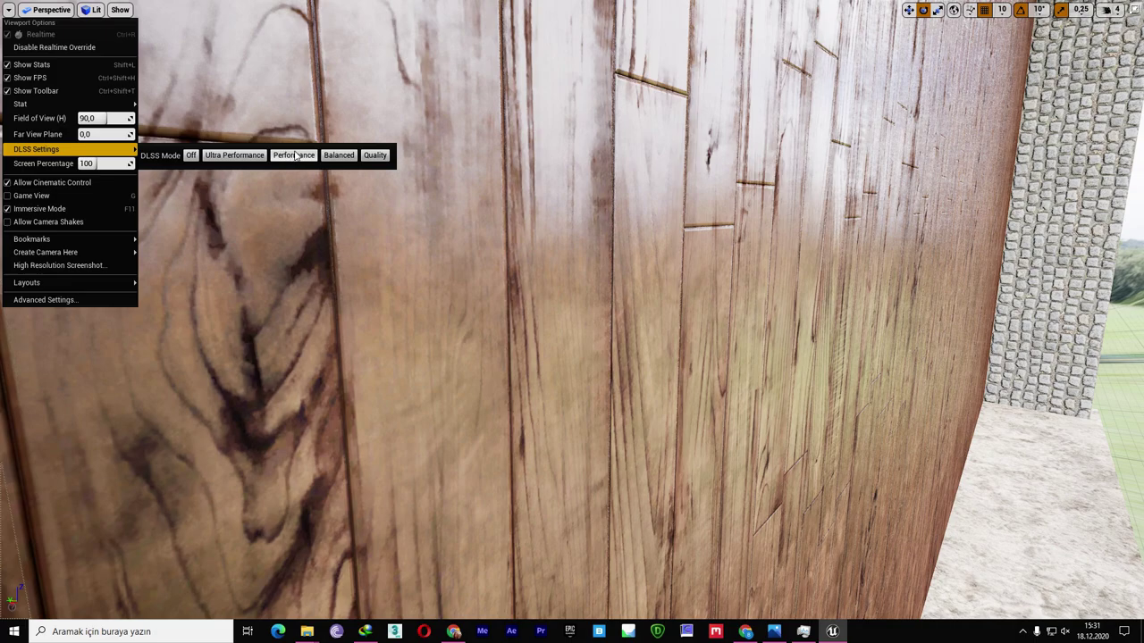
pyautogui.click(375, 156)
pyautogui.moveTo(376, 158); pyautogui.dragTo(357, 161, button='right')
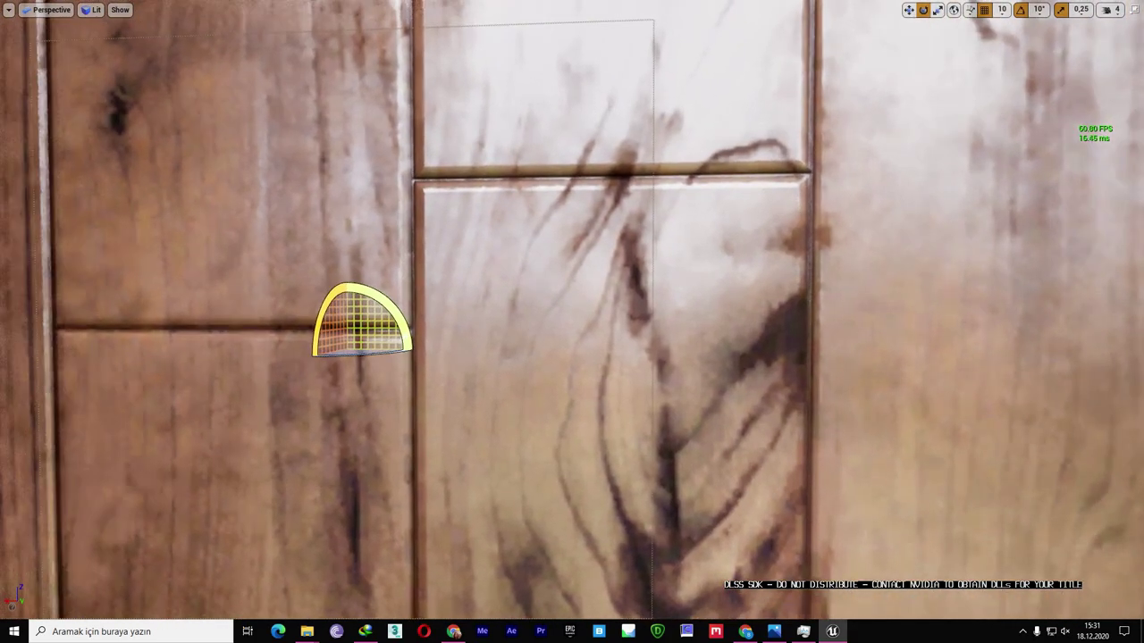
# Step: Turn DLSS off to compare, then set it back to Quality near the wooden door panels
pyautogui.click(8, 9)
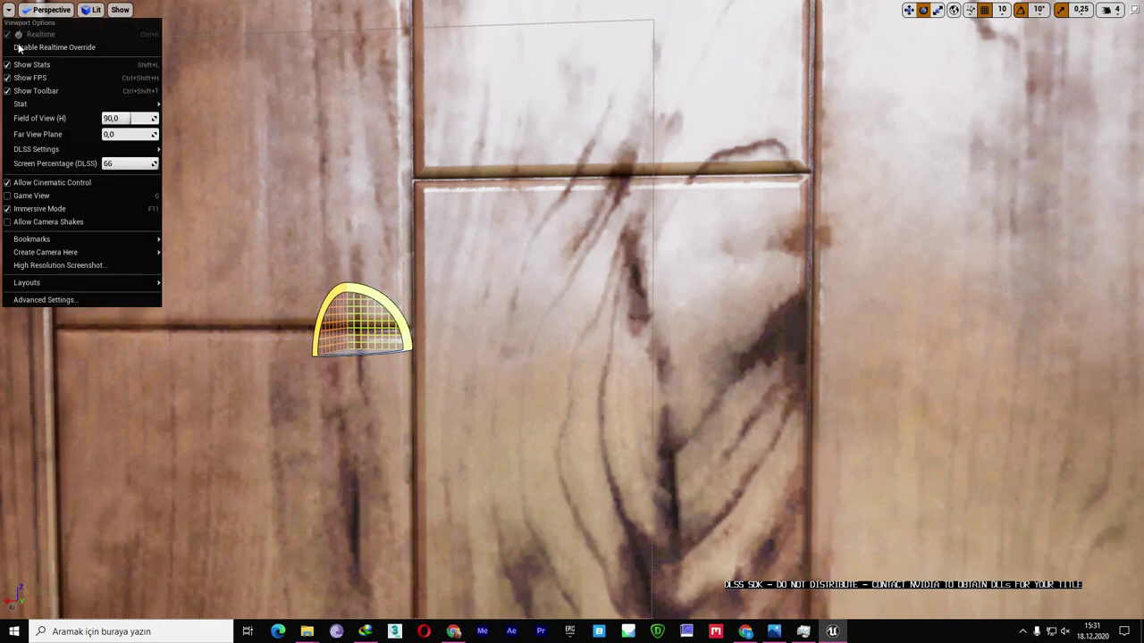
pyautogui.moveTo(159, 150)
pyautogui.click(213, 157)
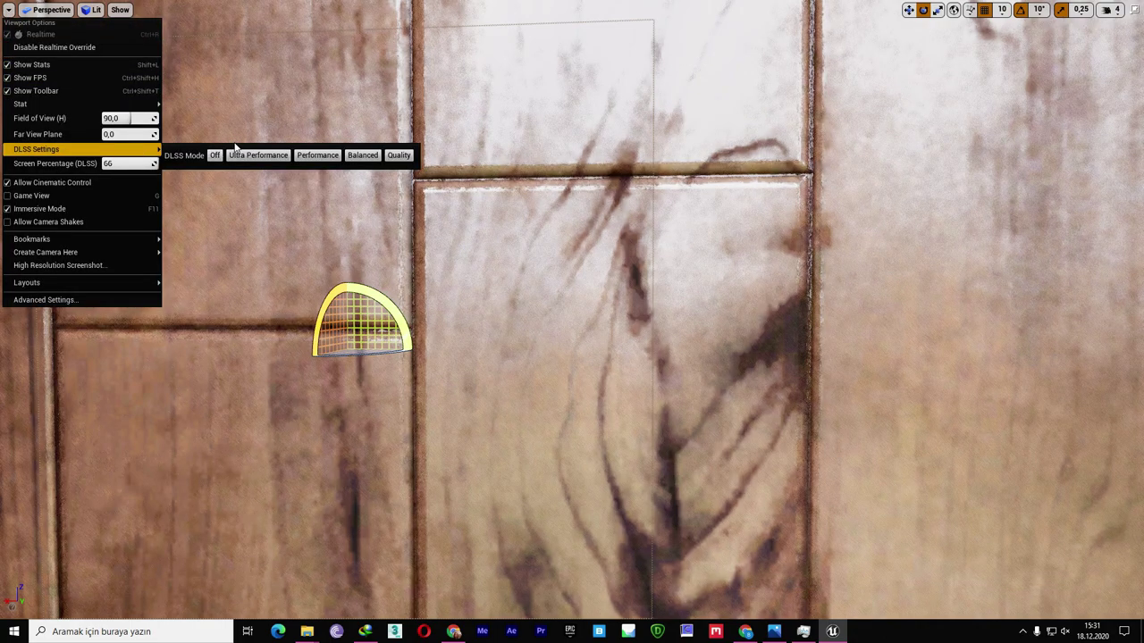
pyautogui.moveTo(358, 268); pyautogui.dragTo(357, 268, button='right')
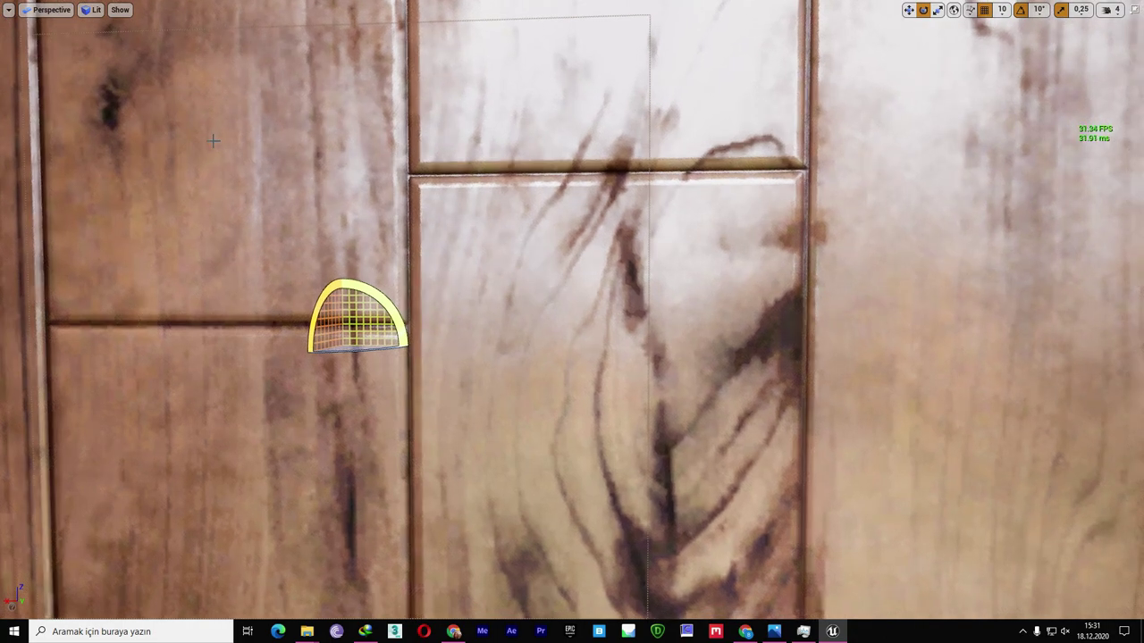
pyautogui.click(7, 11)
pyautogui.moveTo(144, 152)
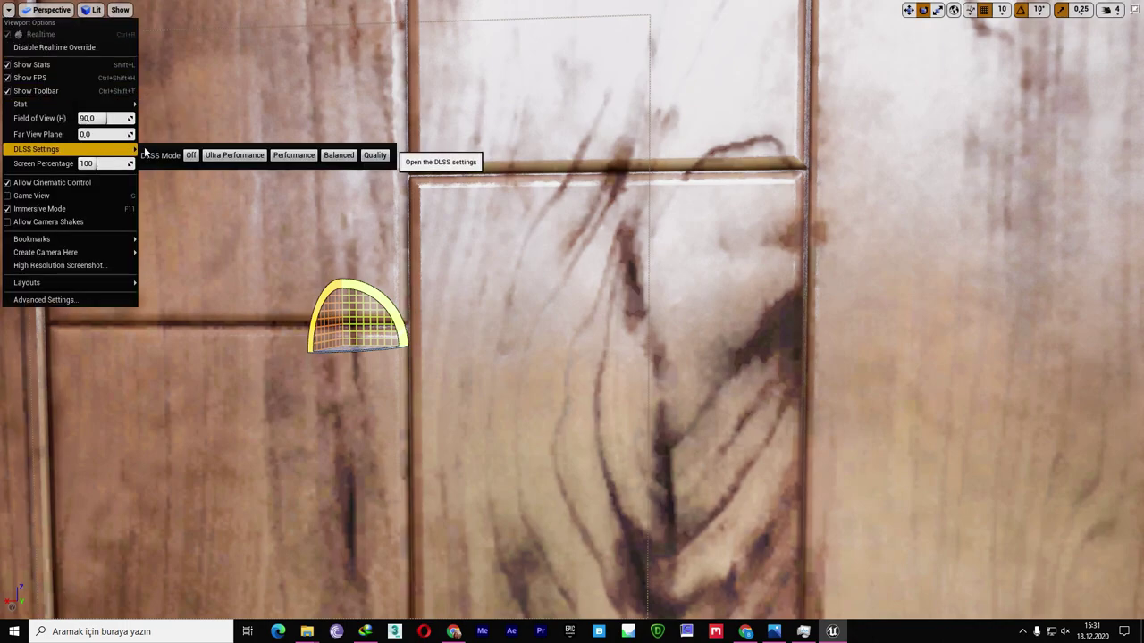
pyautogui.click(374, 156)
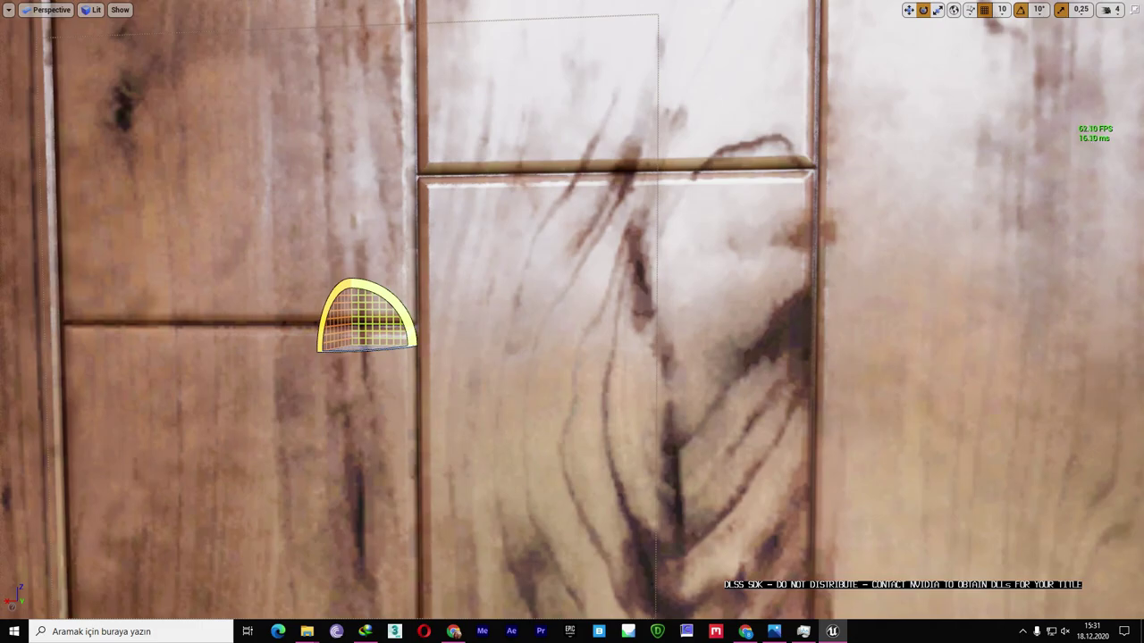
pyautogui.moveTo(572, 321); pyautogui.dragTo(572, 321, button='right')
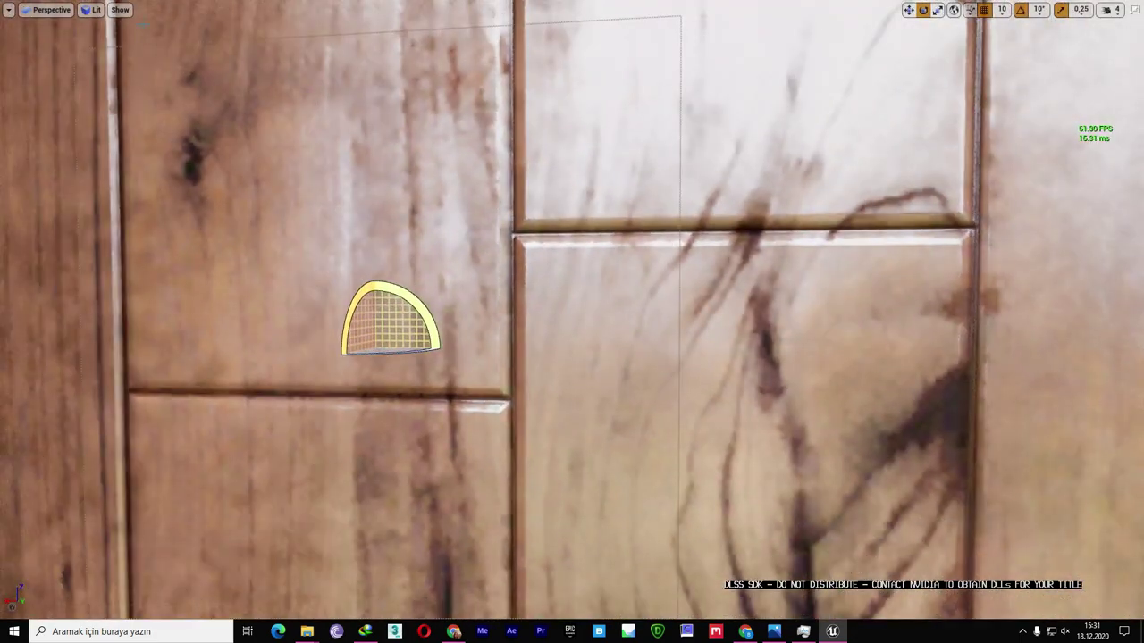
# Step: Drag the Field of View from 90 down to about 35.5 and show Stat Engine
pyautogui.click(8, 10)
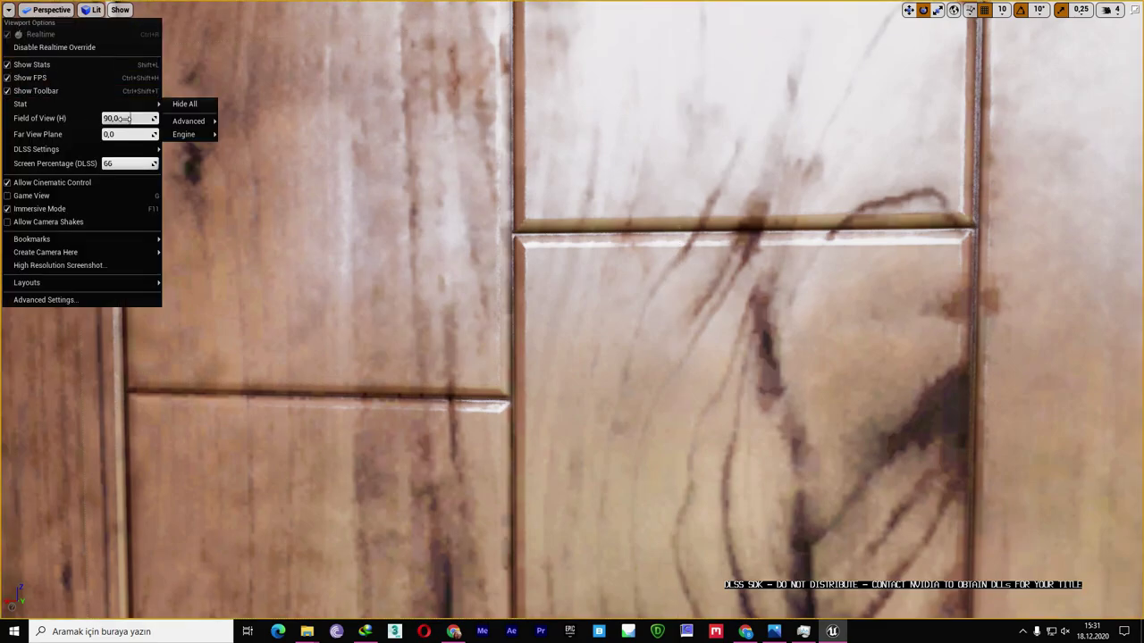
pyautogui.moveTo(132, 118); pyautogui.dragTo(113, 119)
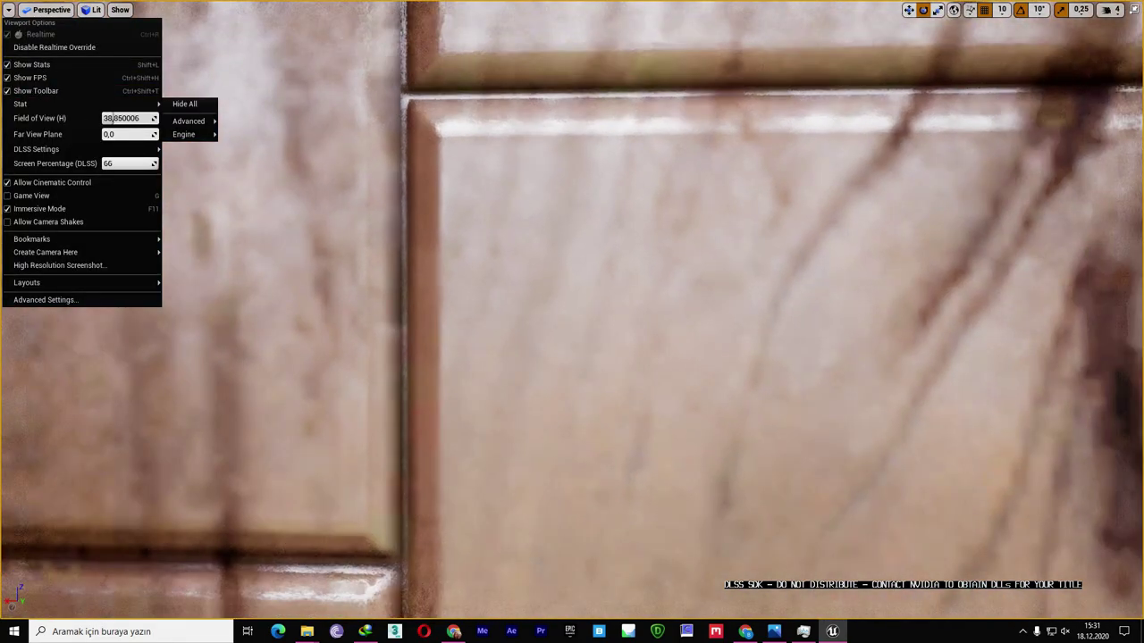
pyautogui.moveTo(183, 134)
pyautogui.click(335, 147)
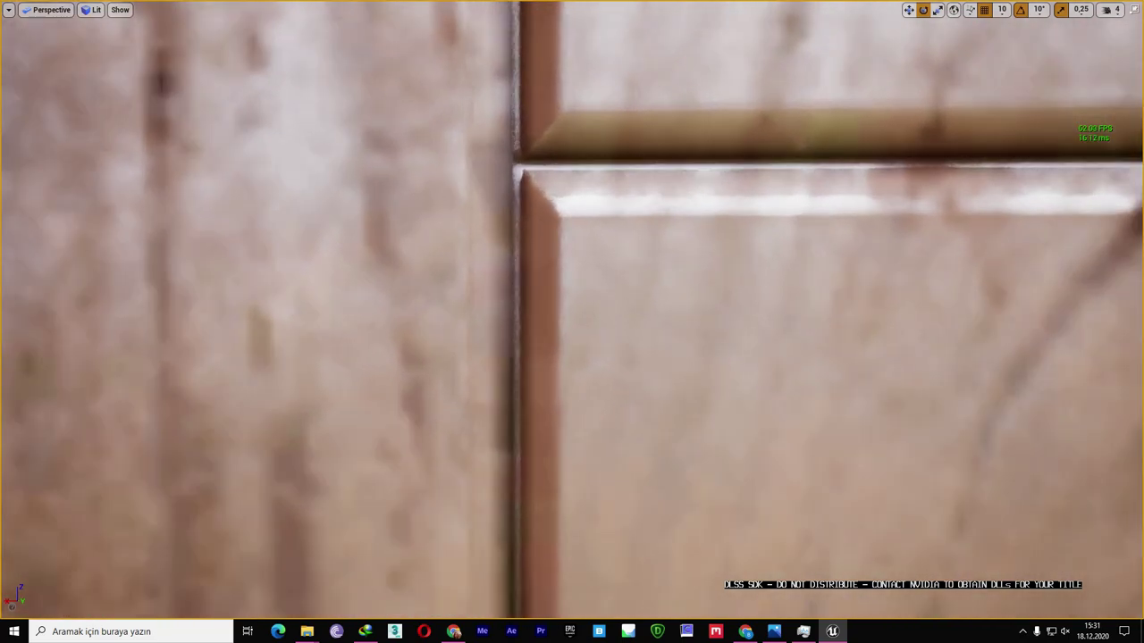
# Step: Turn DLSS off on the wood panel close-up, then back on in Quality mode
pyautogui.click(9, 11)
pyautogui.moveTo(127, 150)
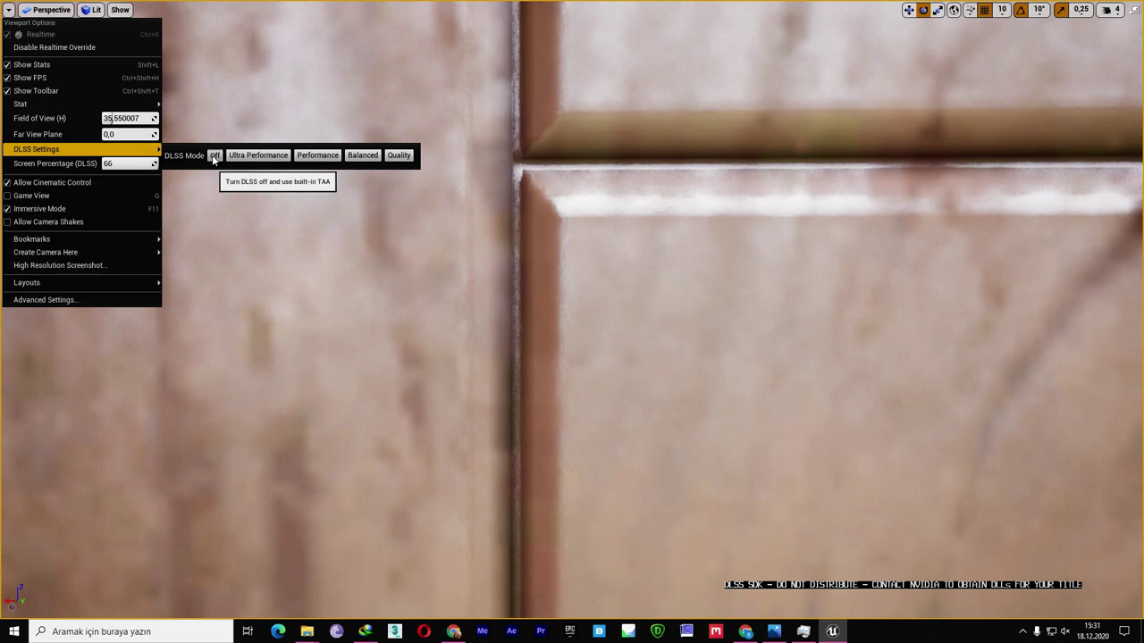
pyautogui.click(214, 157)
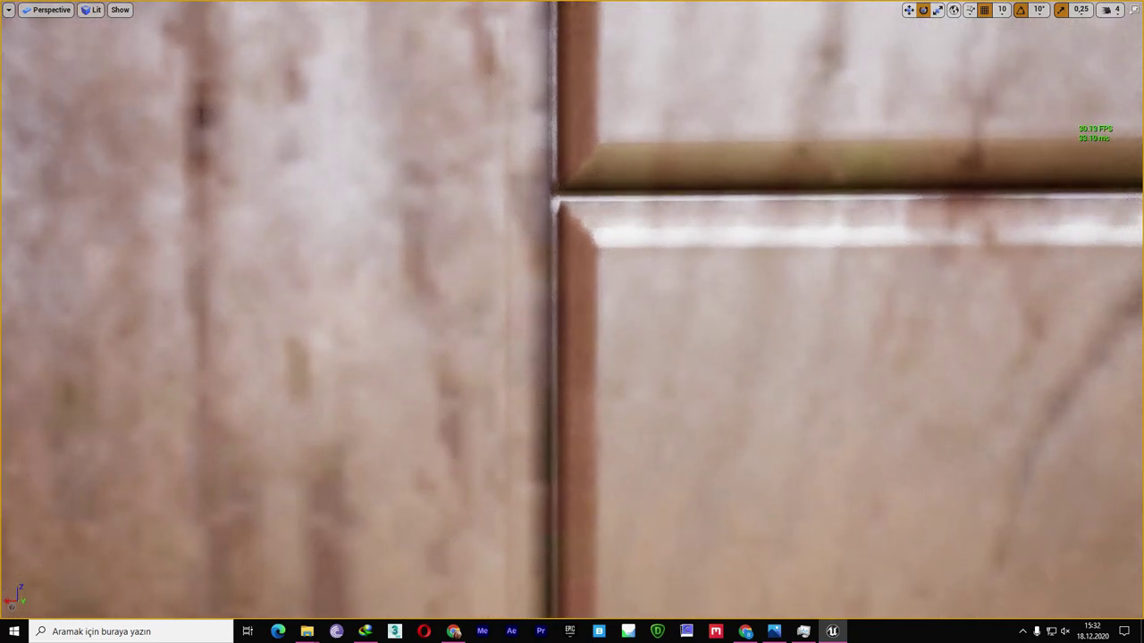
pyautogui.moveTo(297, 240); pyautogui.dragTo(302, 277, button='right')
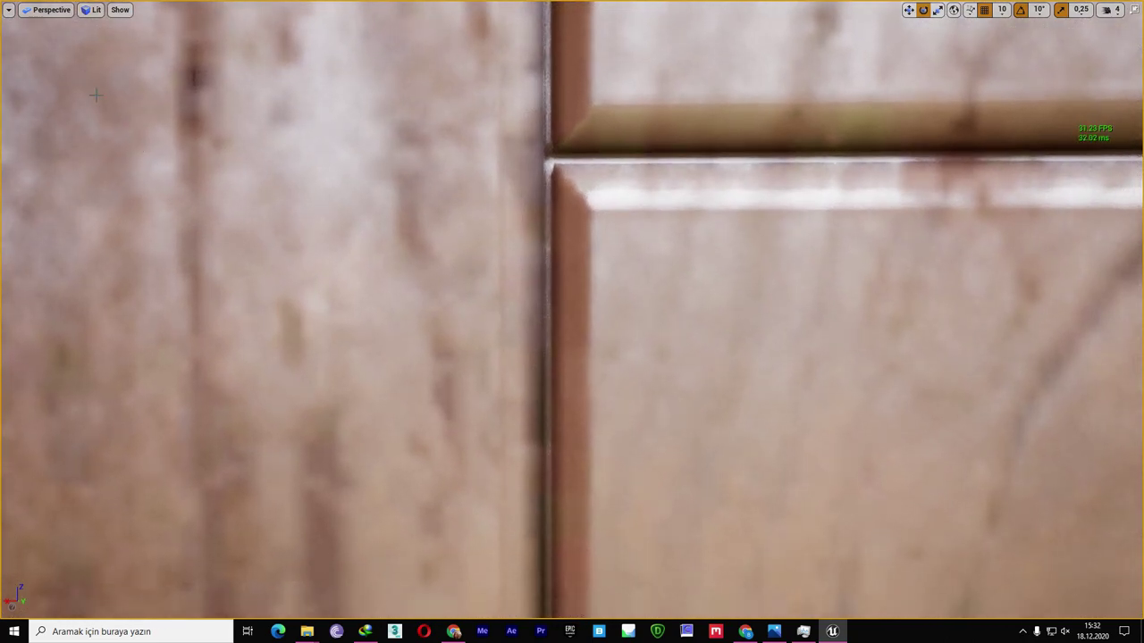
pyautogui.click(9, 10)
pyautogui.moveTo(114, 154)
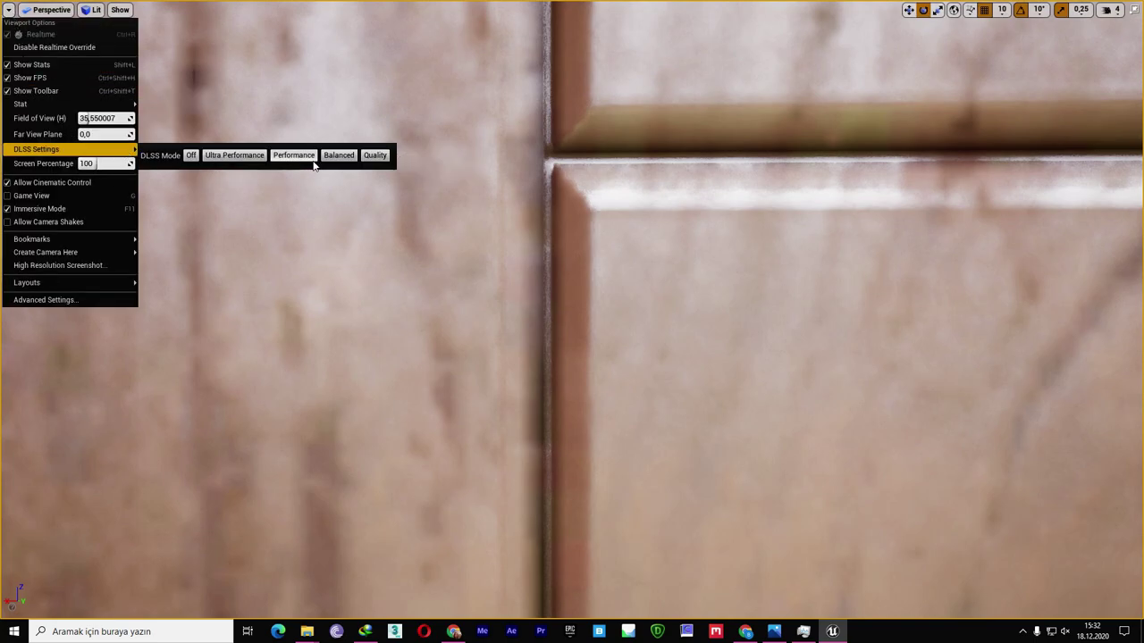
pyautogui.click(379, 159)
pyautogui.click(450, 163)
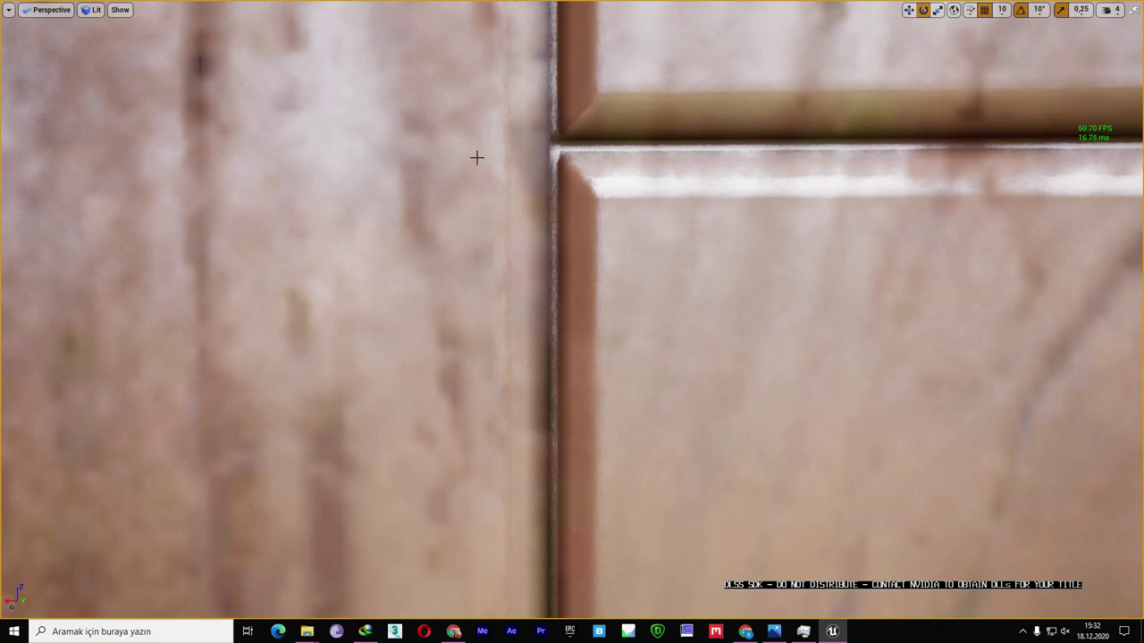
# Step: Open the Floor4 wall's context menu, then turn DLSS off again
pyautogui.click(9, 9)
pyautogui.moveTo(98, 149)
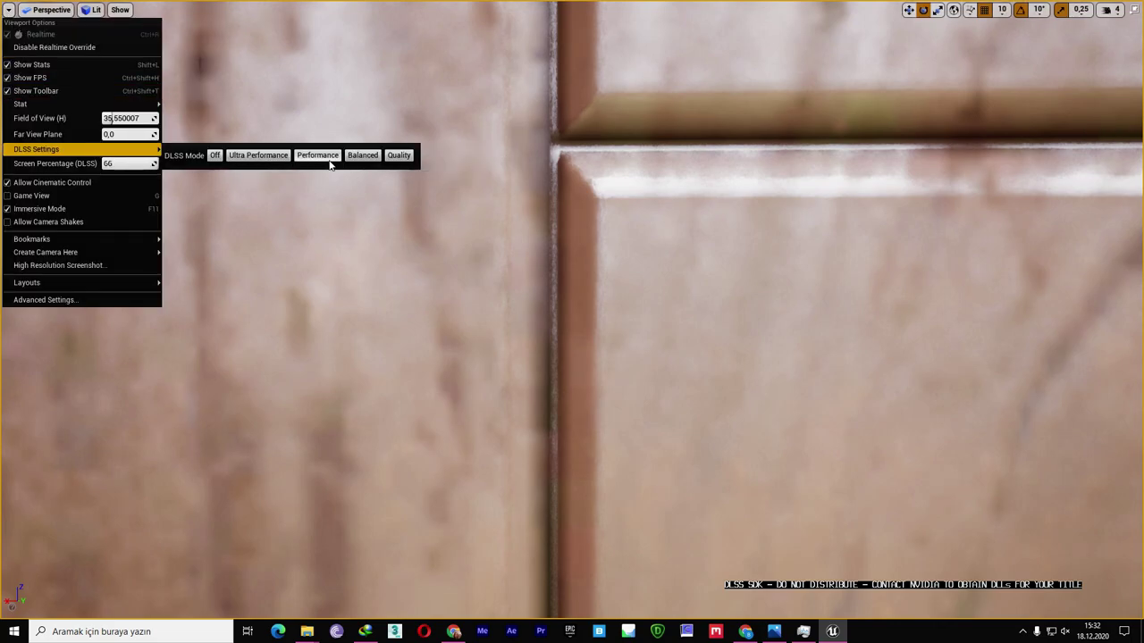
pyautogui.click(362, 157)
pyautogui.rightClick(388, 101)
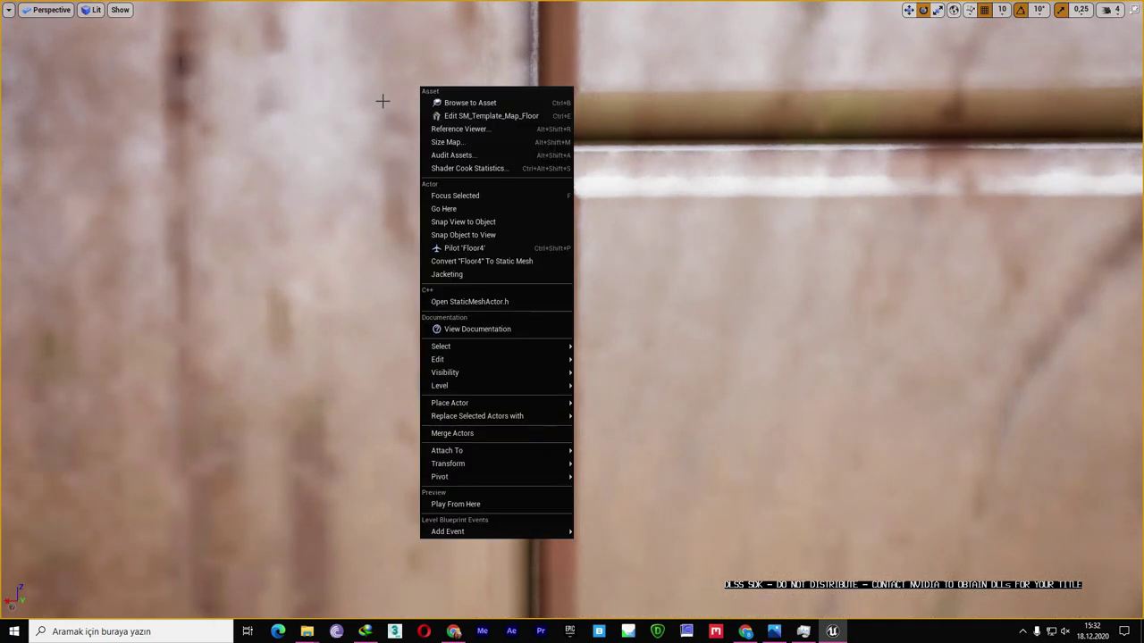
pyautogui.click(8, 10)
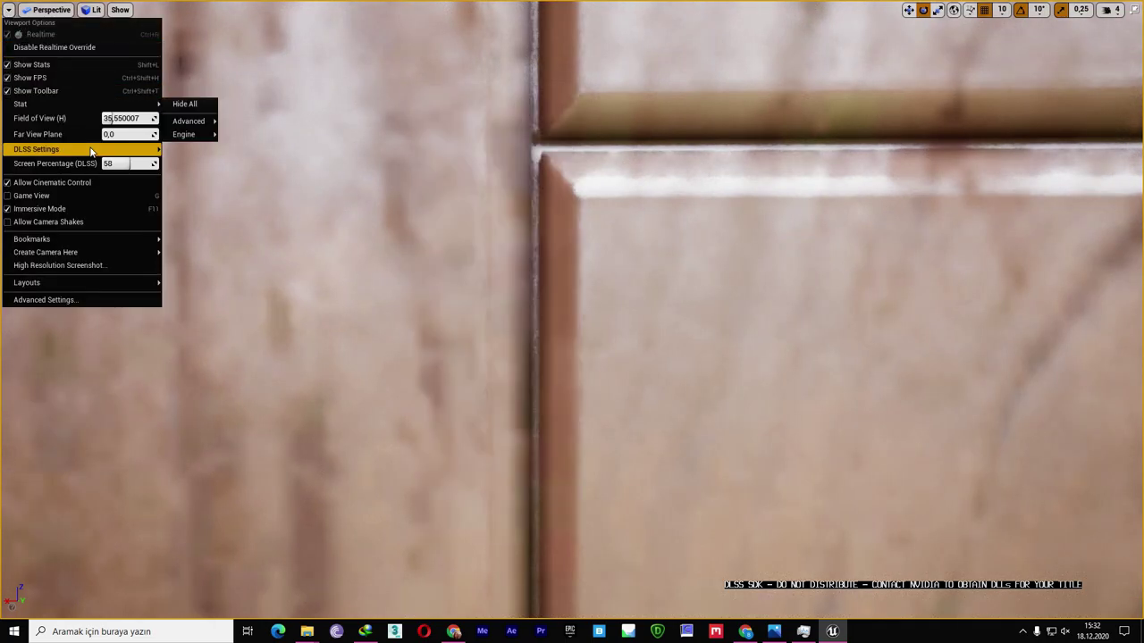
pyautogui.moveTo(92, 152)
pyautogui.click(217, 156)
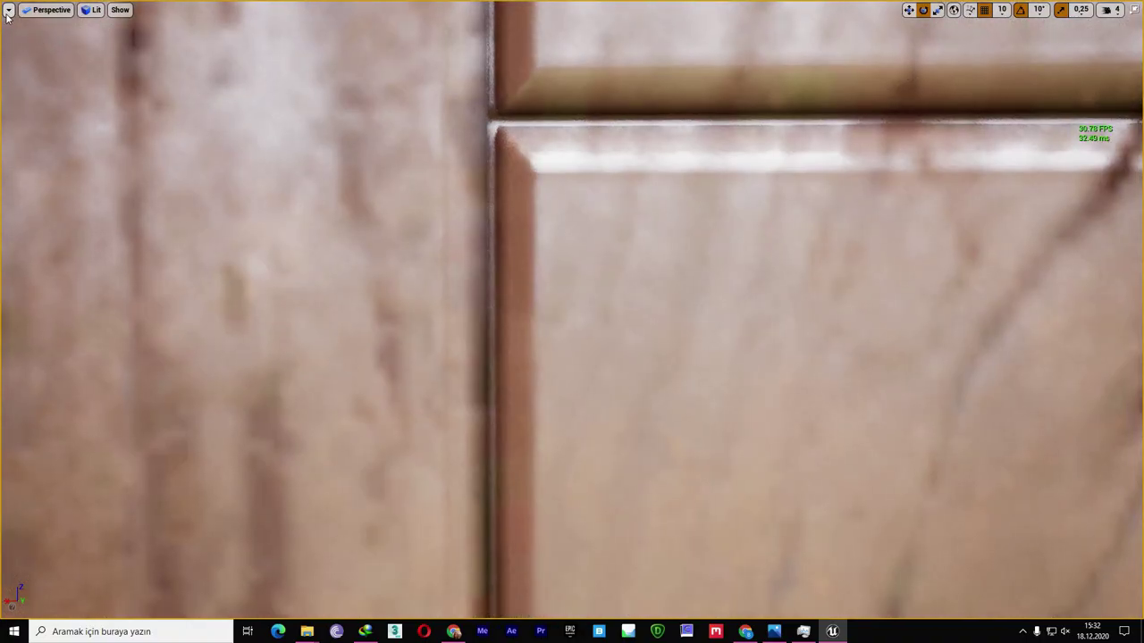
# Step: Alternate DLSS between Balanced and Off across the panel joint, ending on Balanced
pyautogui.click(7, 12)
pyautogui.moveTo(115, 154)
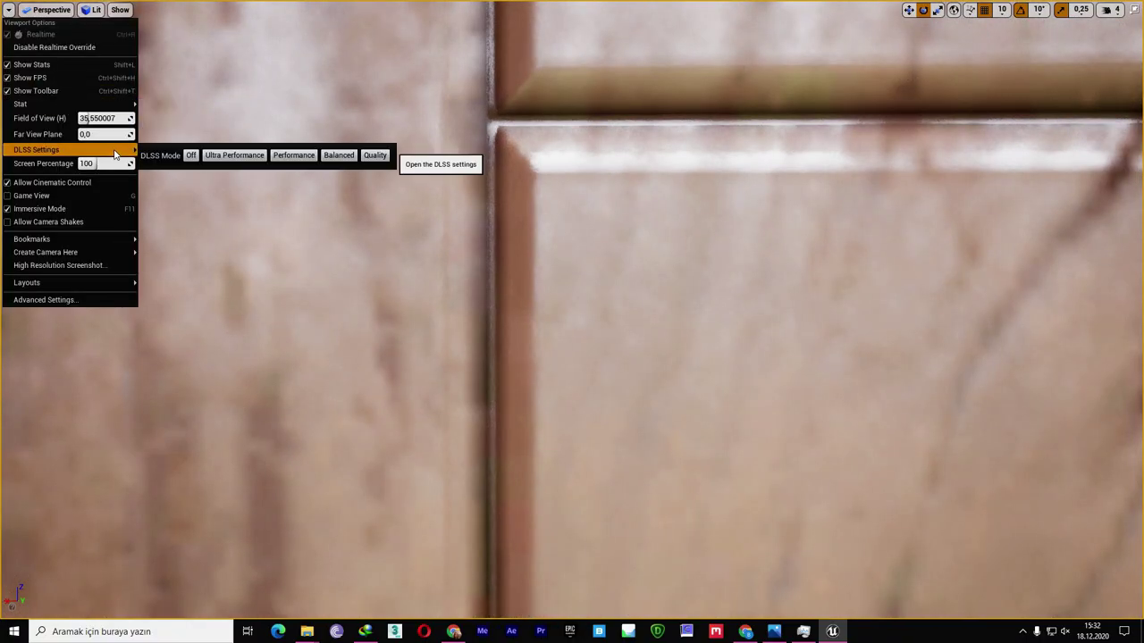
pyautogui.click(340, 157)
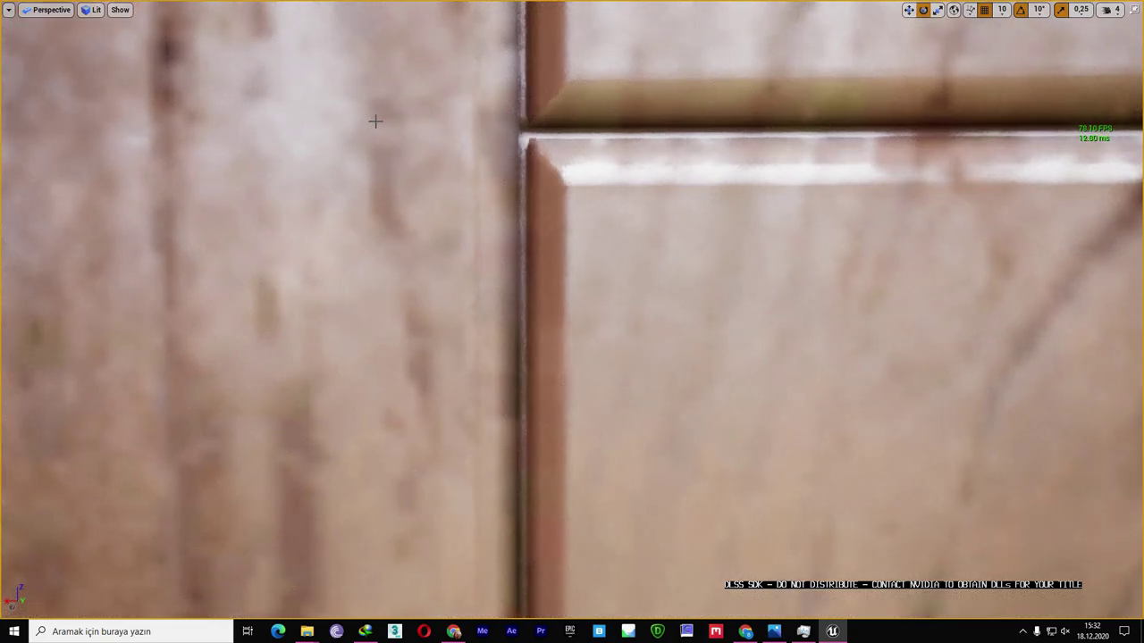
pyautogui.click(7, 12)
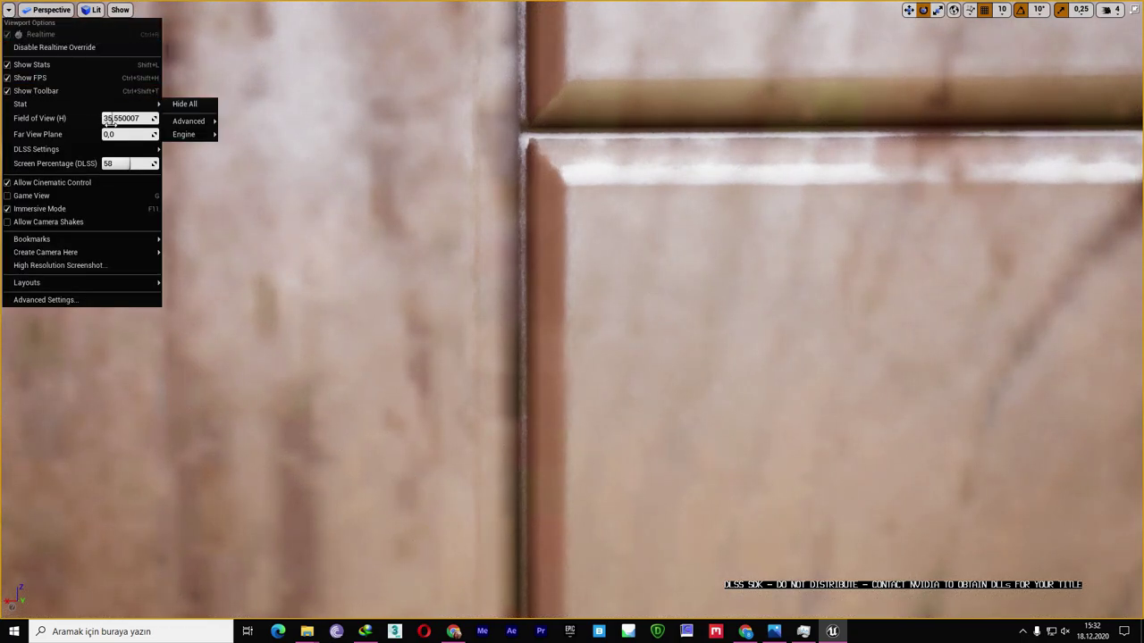
pyautogui.moveTo(143, 151)
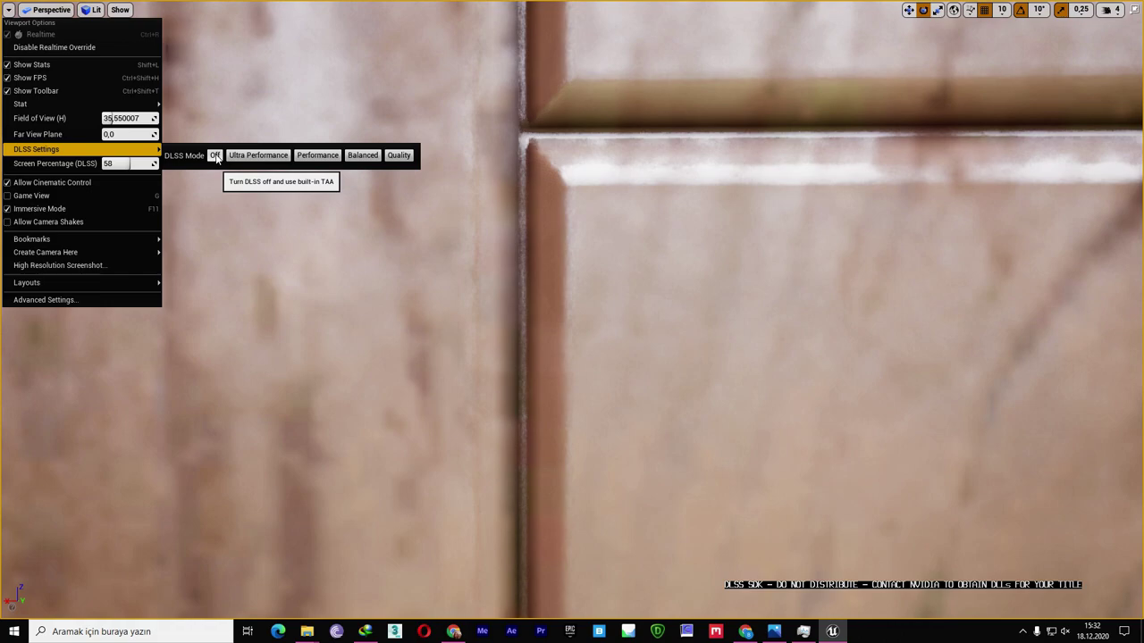
pyautogui.click(219, 157)
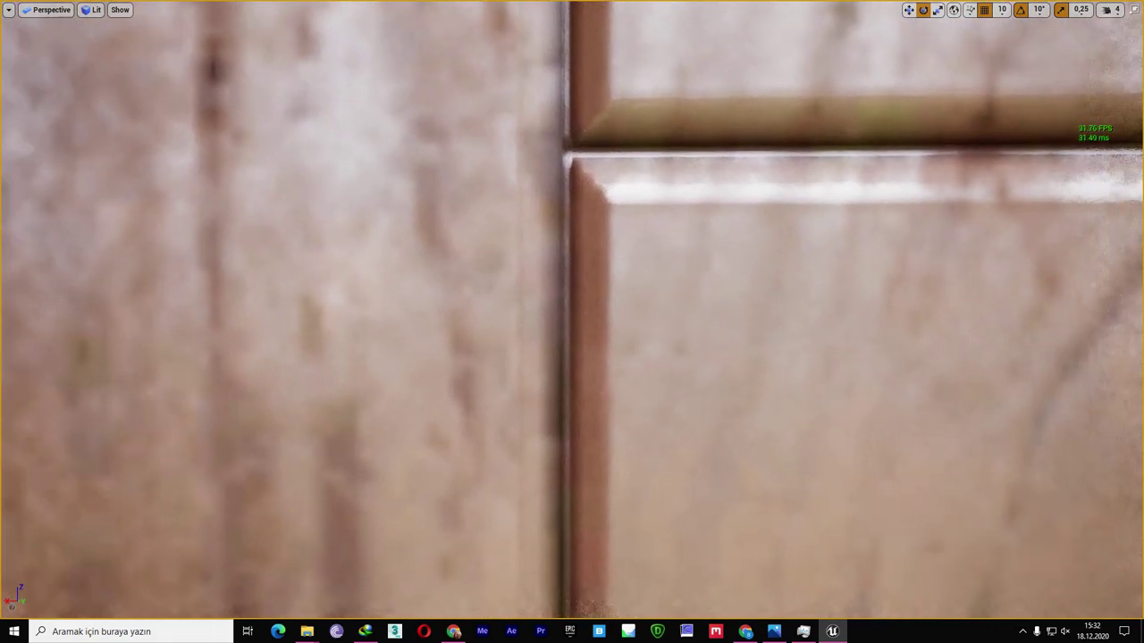
pyautogui.moveTo(187, 103); pyautogui.dragTo(200, 109, button='right')
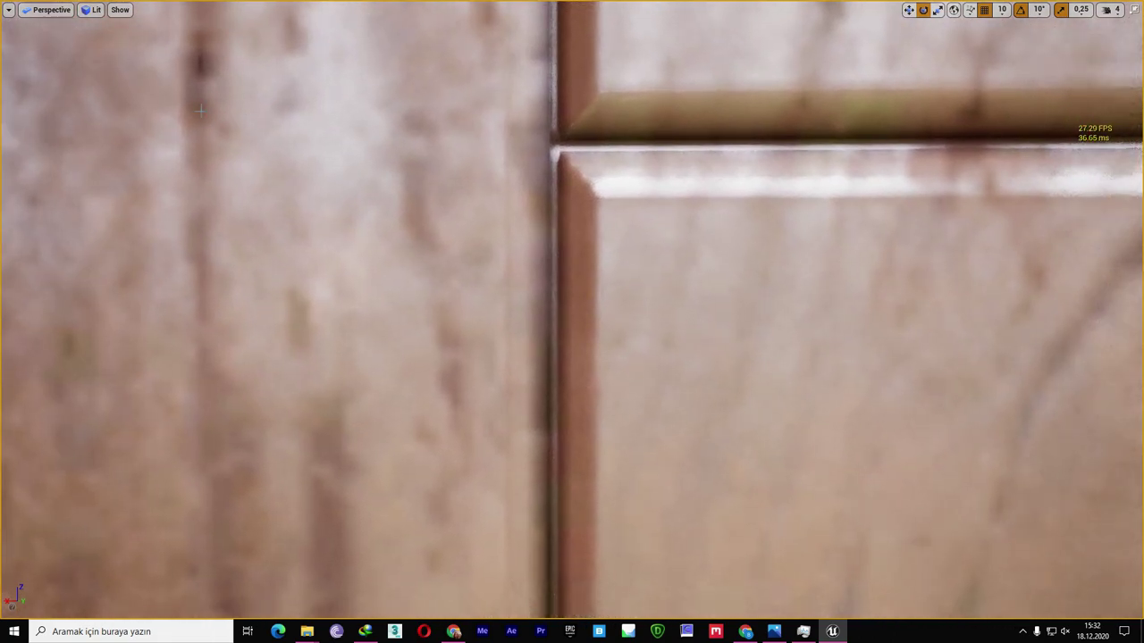
pyautogui.click(7, 13)
pyautogui.moveTo(114, 153)
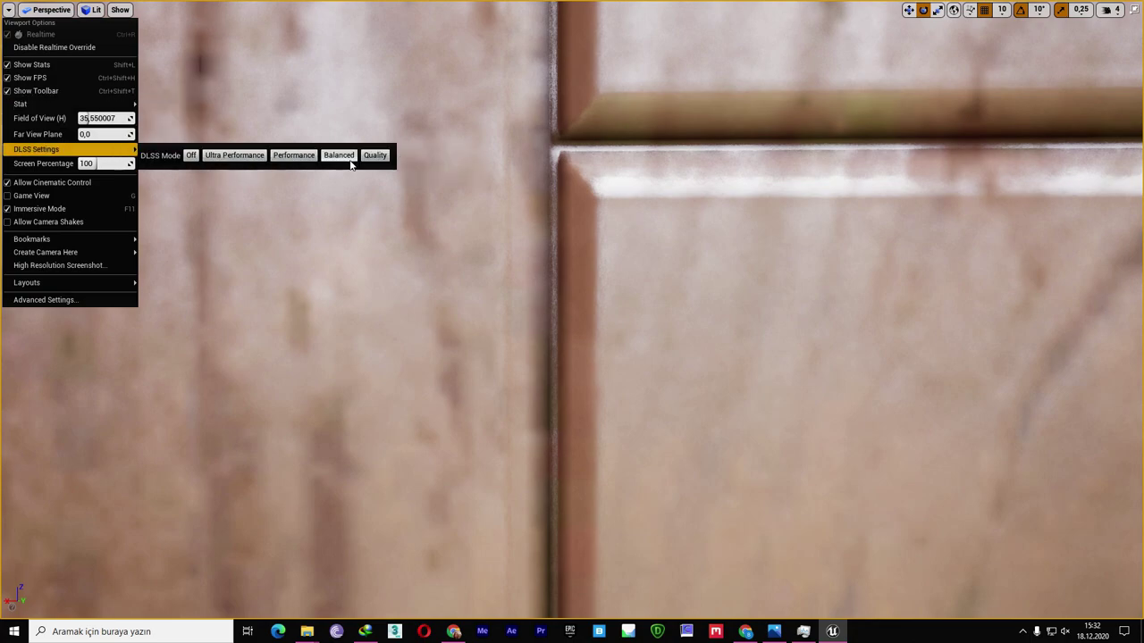
pyautogui.click(373, 156)
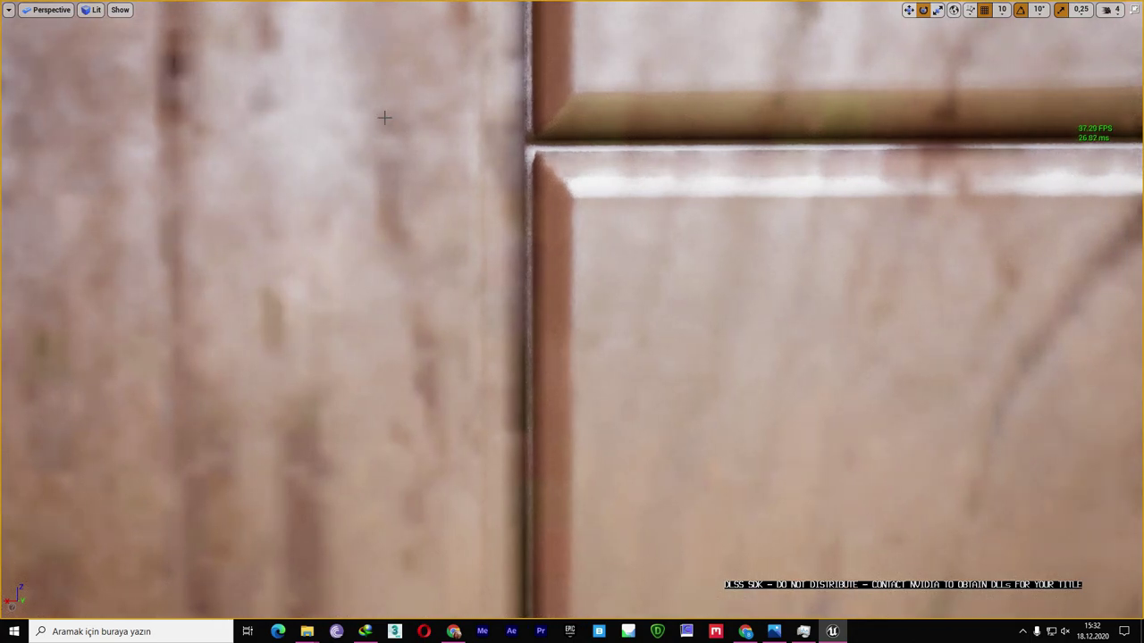
# Step: Switch DLSS to a faster Ultra Performance mode, then to Performance mode
pyautogui.click(7, 9)
pyautogui.moveTo(98, 151)
pyautogui.click(259, 157)
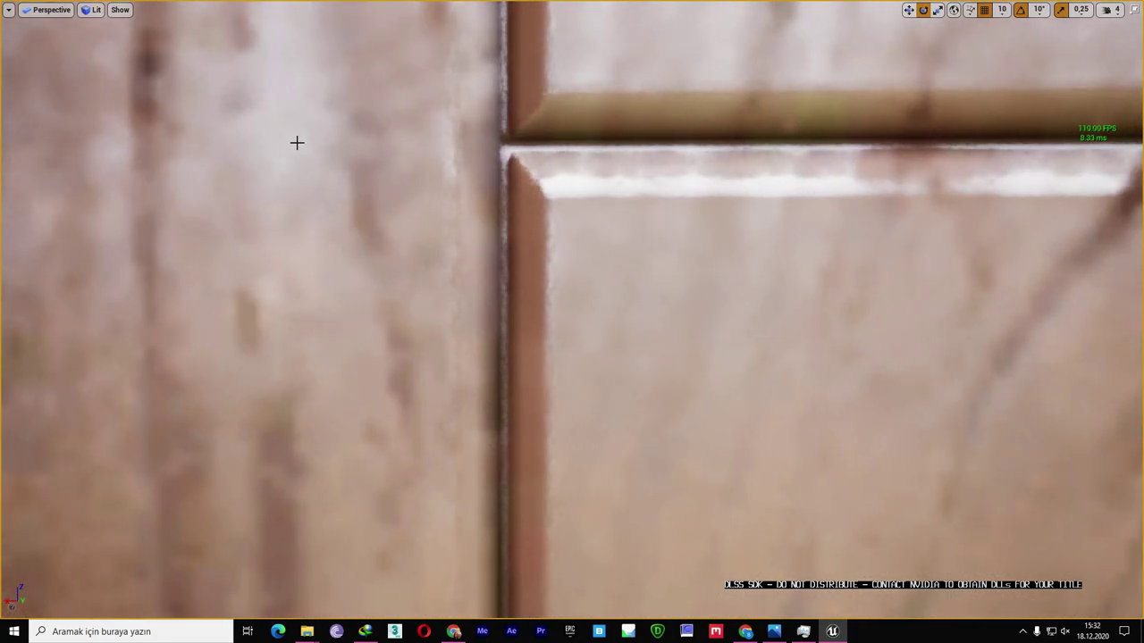
pyautogui.click(8, 10)
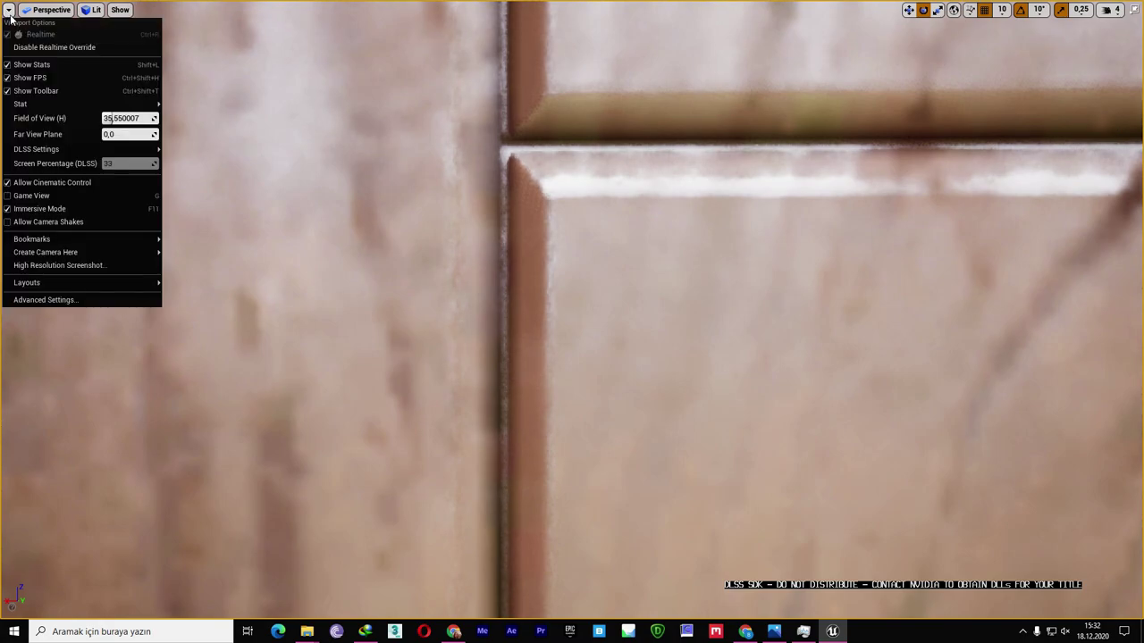
pyautogui.moveTo(89, 149)
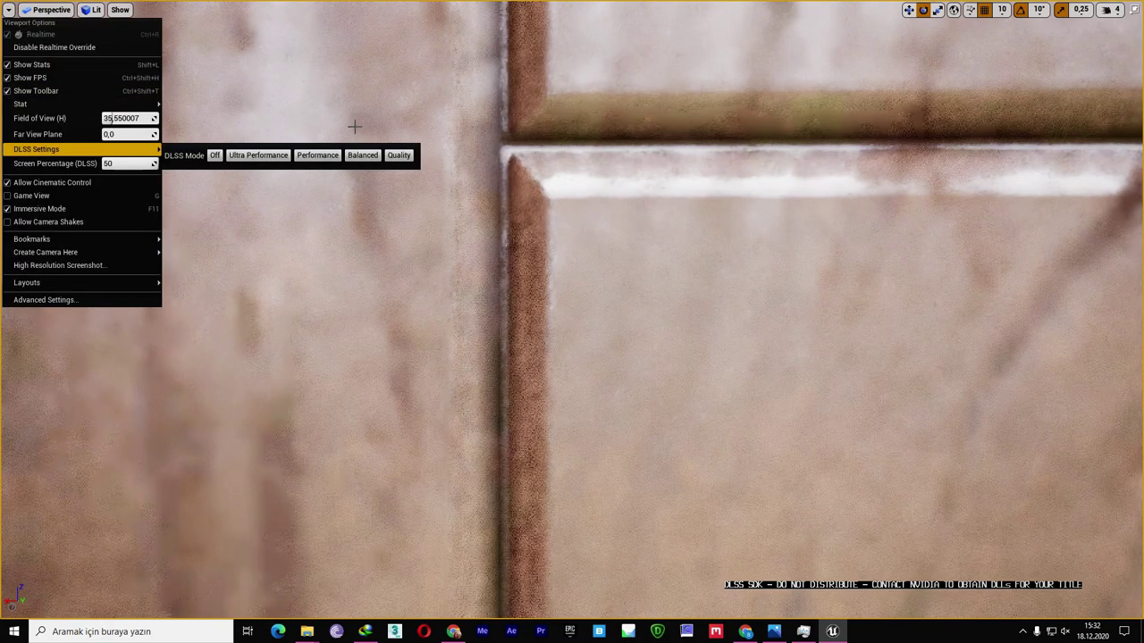
pyautogui.click(352, 122)
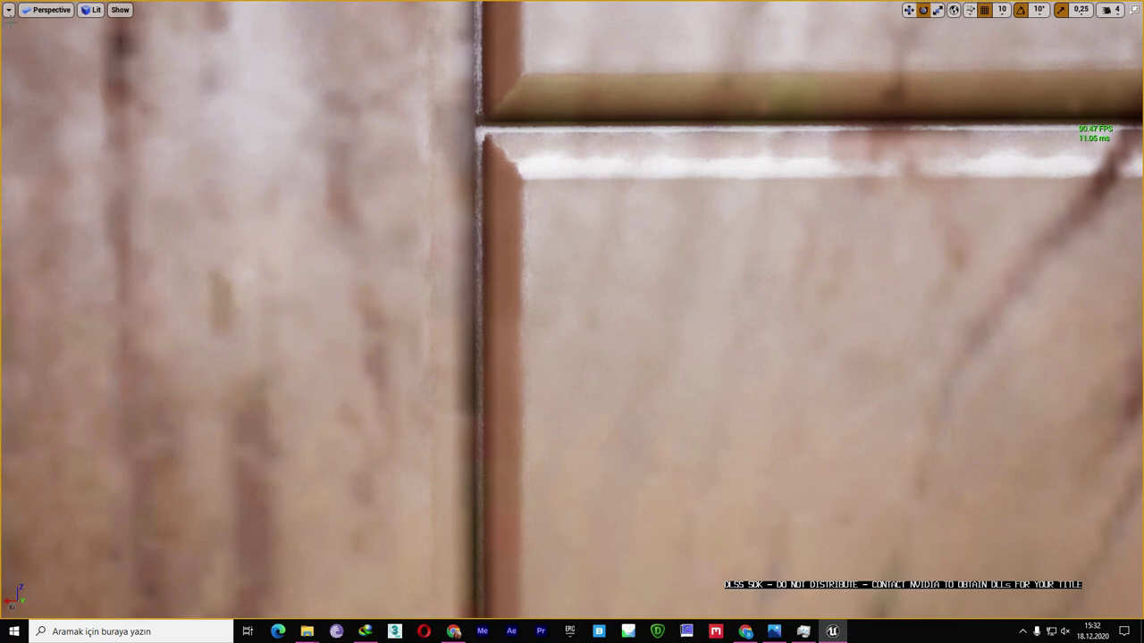
# Step: Turn DLSS off and restore the full editor layout
pyautogui.click(8, 10)
pyautogui.moveTo(109, 150)
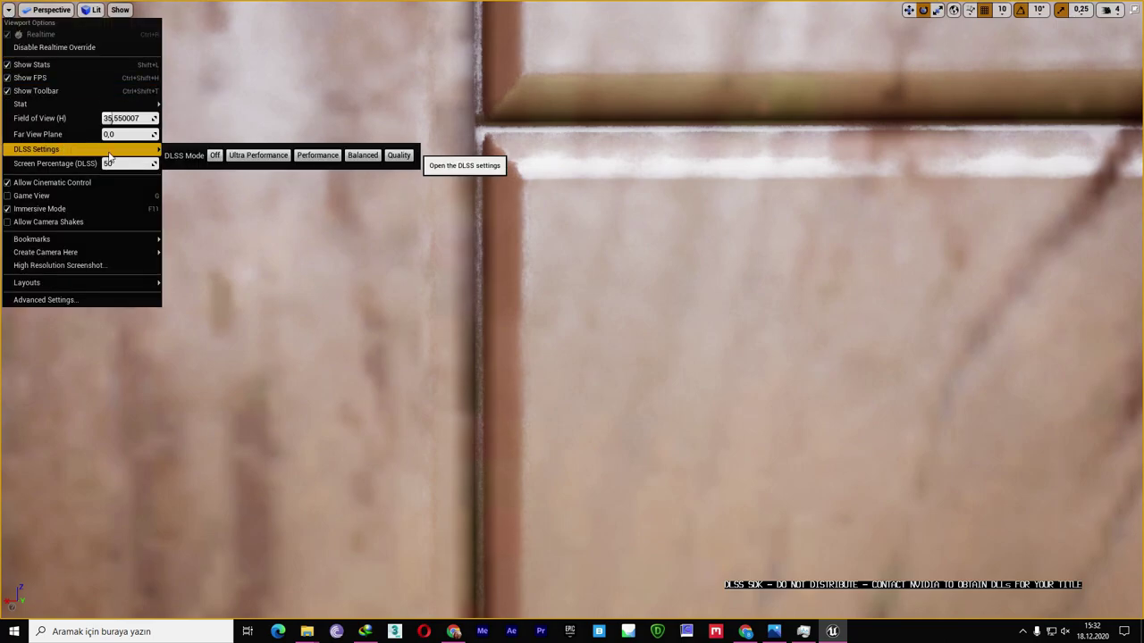
pyautogui.click(214, 156)
pyautogui.click(364, 124)
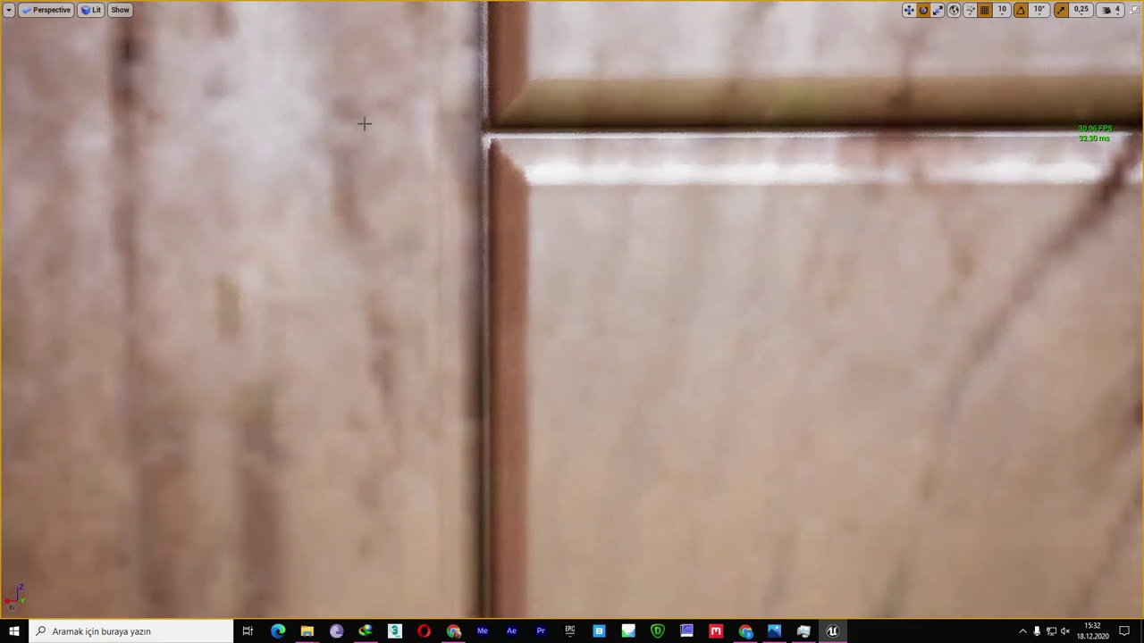
pyautogui.click(1134, 10)
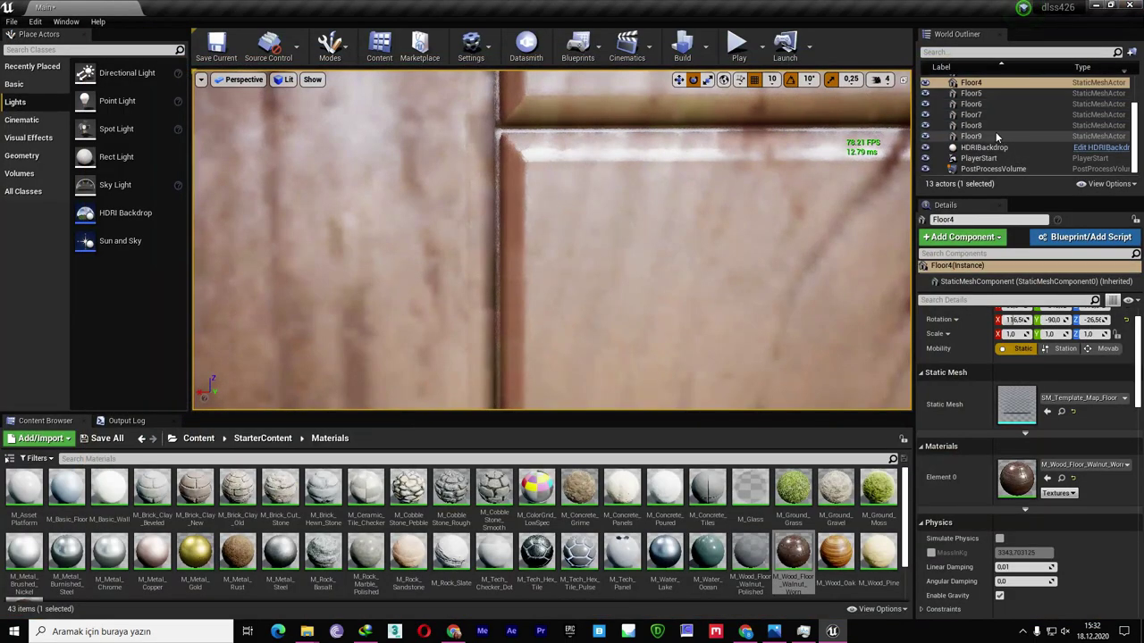
# Step: Uncheck the PostProcessVolume's Ray Tracing Global Illumination Type override
pyautogui.click(988, 170)
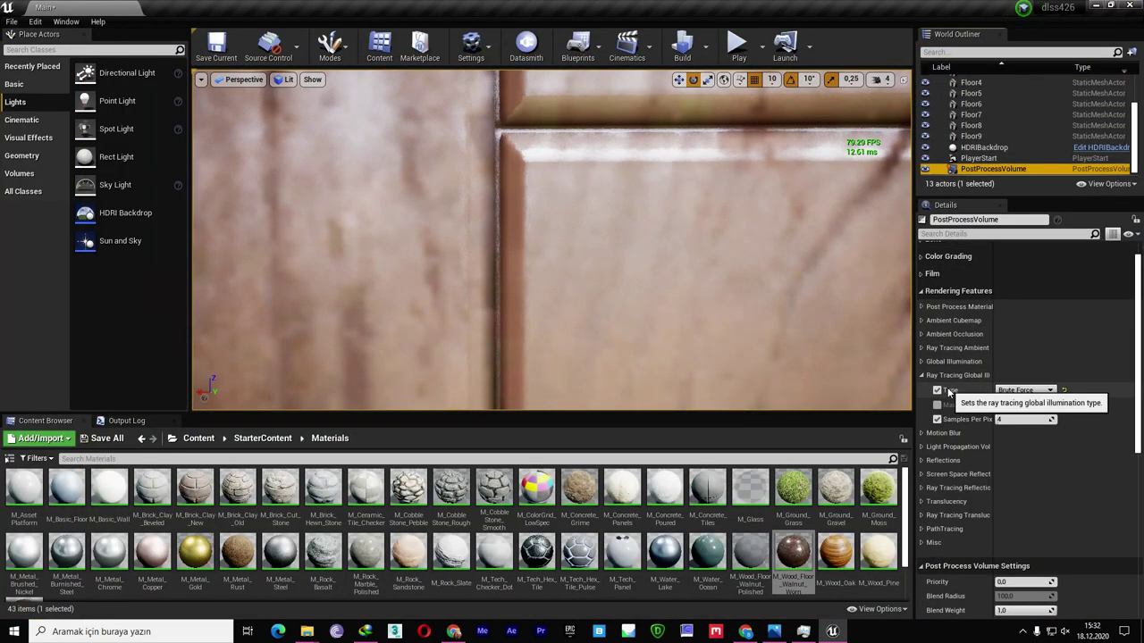
pyautogui.click(936, 391)
pyautogui.scroll(-3, 1016, 471)
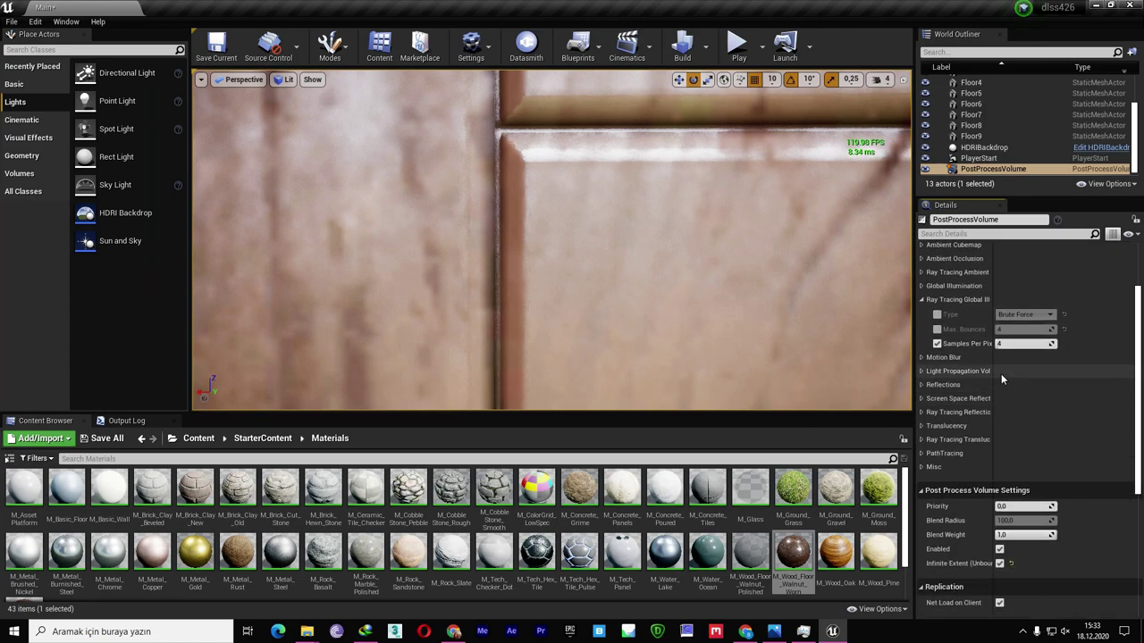
# Step: Run r.RayTracing.ForceAllRayTracingEffects 0 in the Output Log console, then return to the Content Browser
pyautogui.click(126, 420)
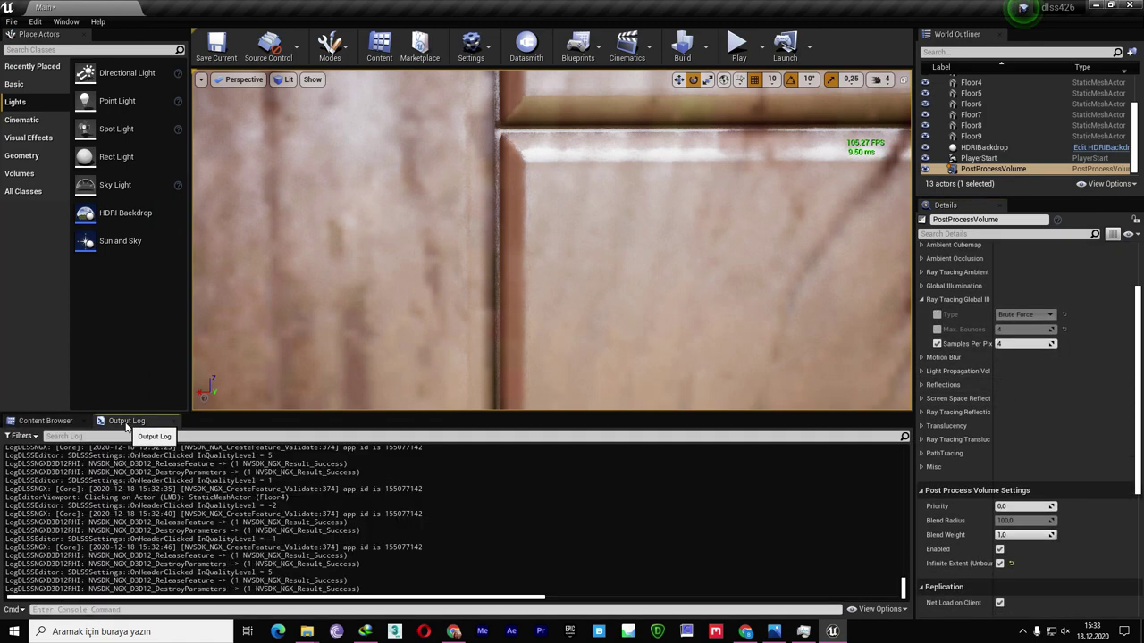
pyautogui.click(141, 610)
pyautogui.write('allr')
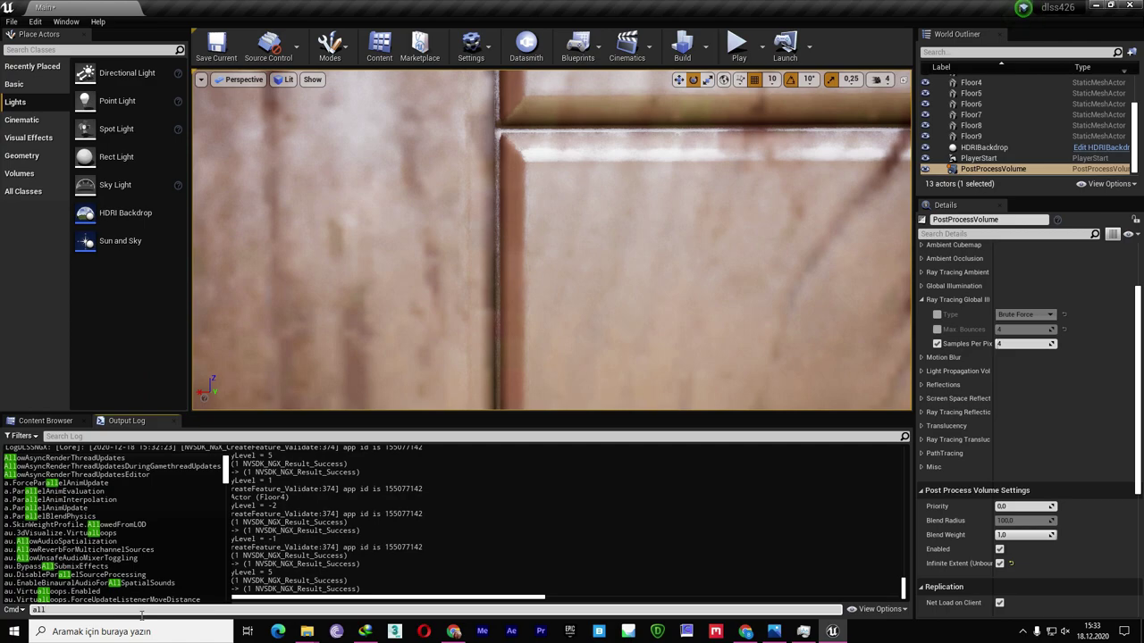
pyautogui.press('Up')
pyautogui.press('Up')
pyautogui.press('Return')
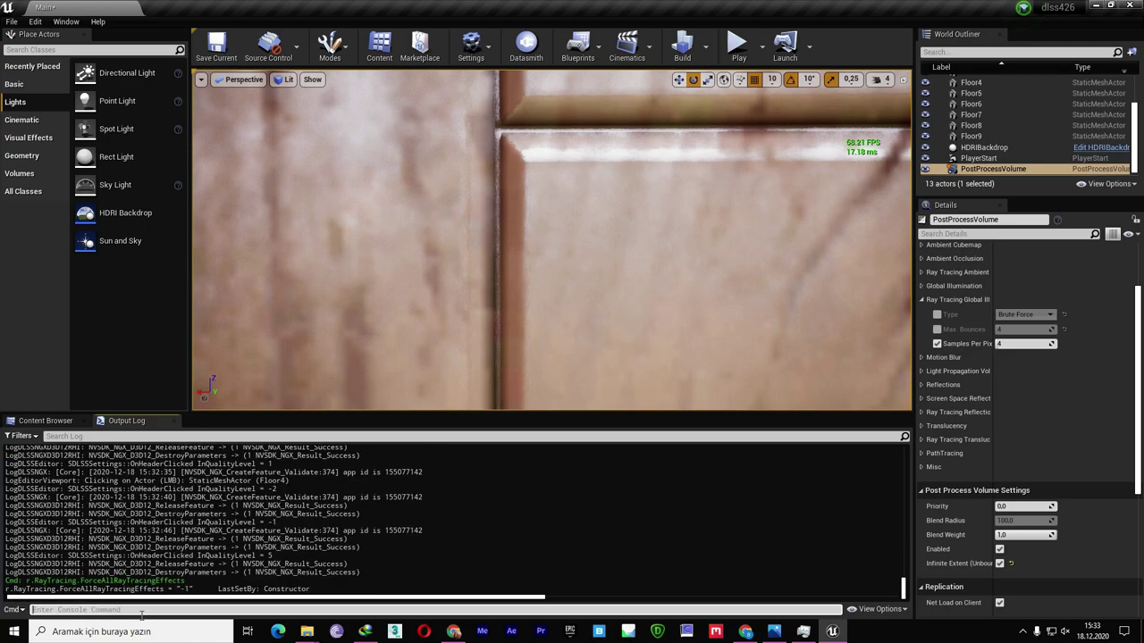
pyautogui.press('Up')
pyautogui.write('0')
pyautogui.press('Return')
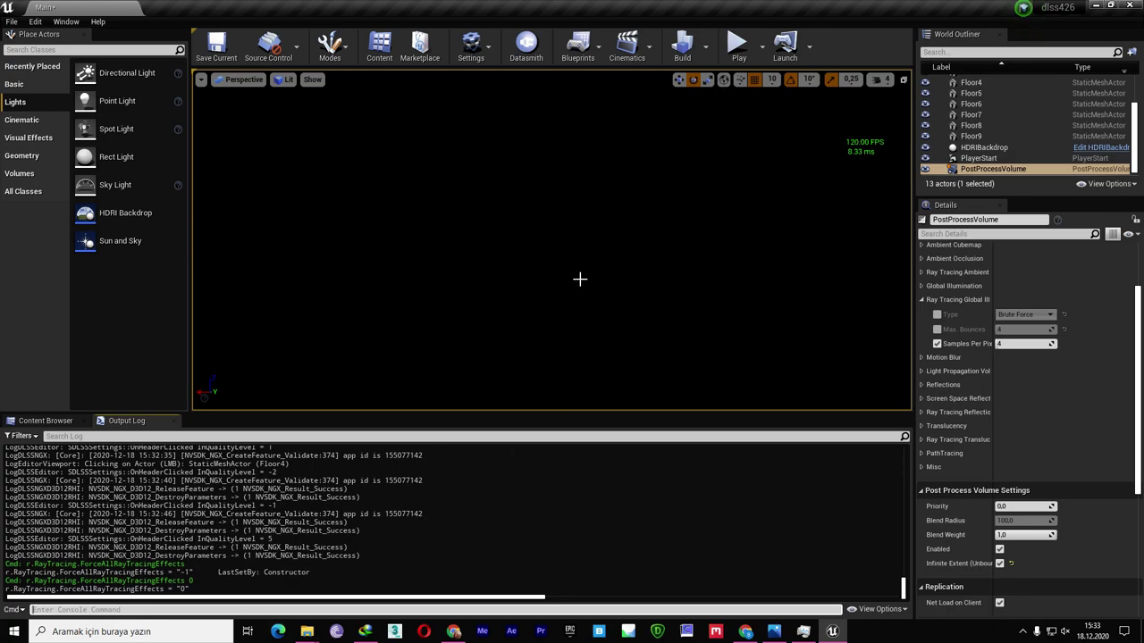
pyautogui.click(53, 421)
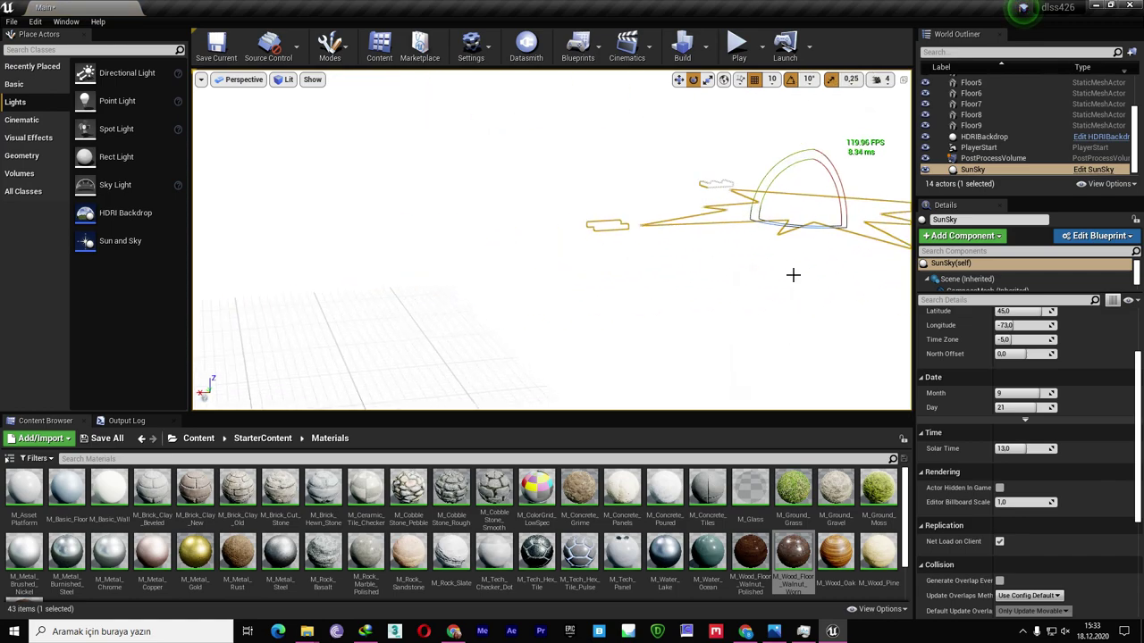
# Step: Place a Sun and Sky actor and set its directional light intensity to 150 lux
pyautogui.moveTo(368, 300); pyautogui.dragTo(792, 272)
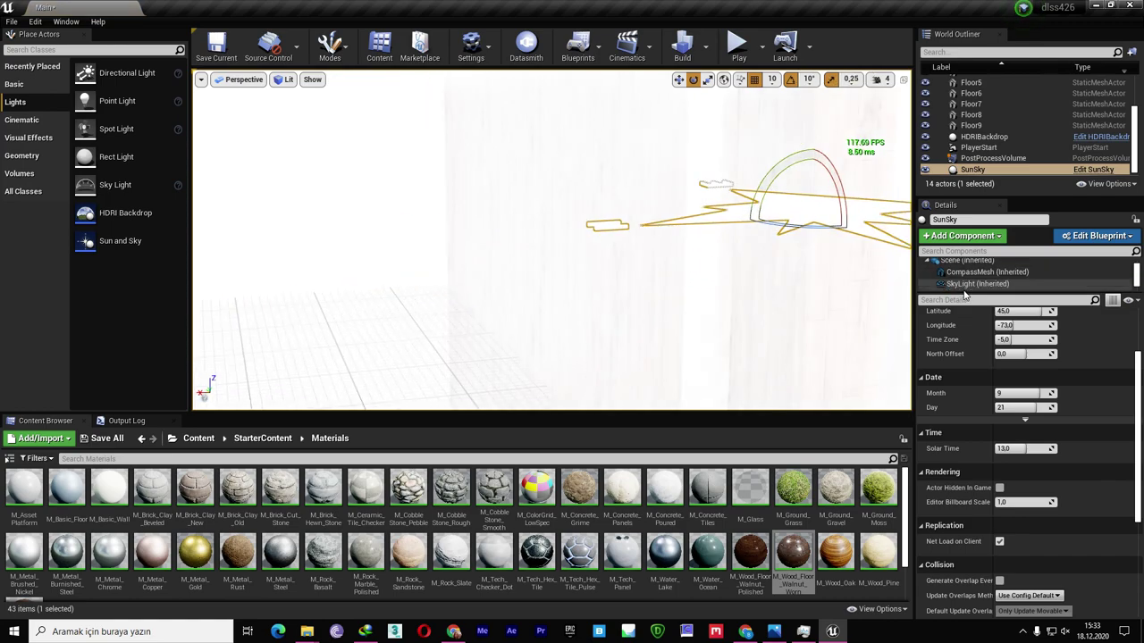
pyautogui.click(964, 284)
pyautogui.click(964, 271)
pyautogui.scroll(-1, 964, 283)
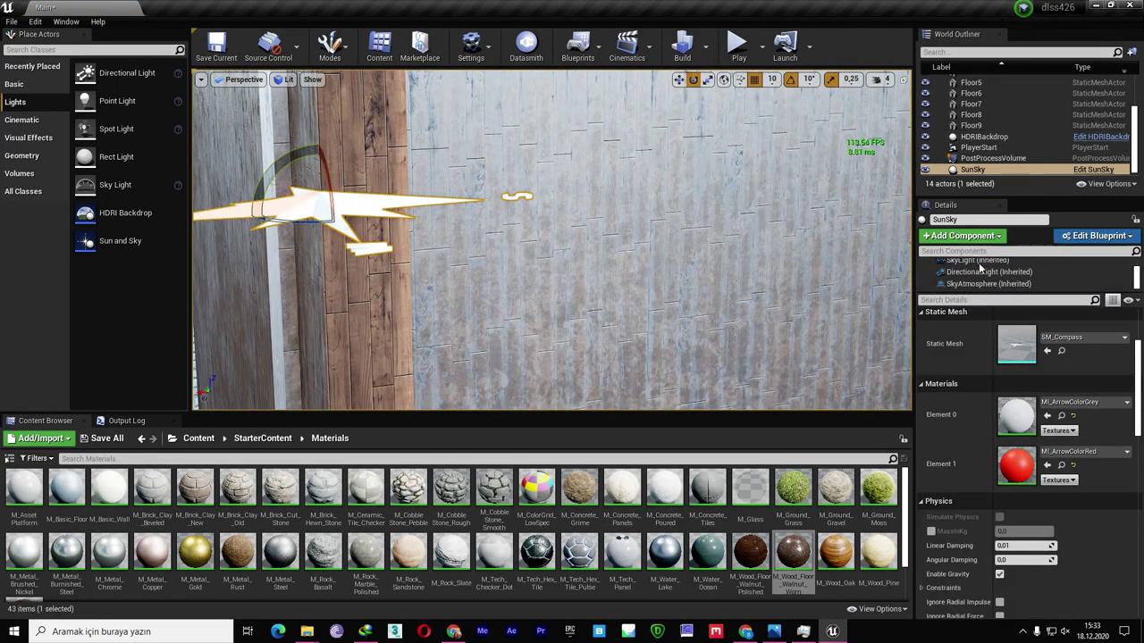
pyautogui.click(989, 272)
pyautogui.moveTo(1023, 328); pyautogui.dragTo(1034, 328)
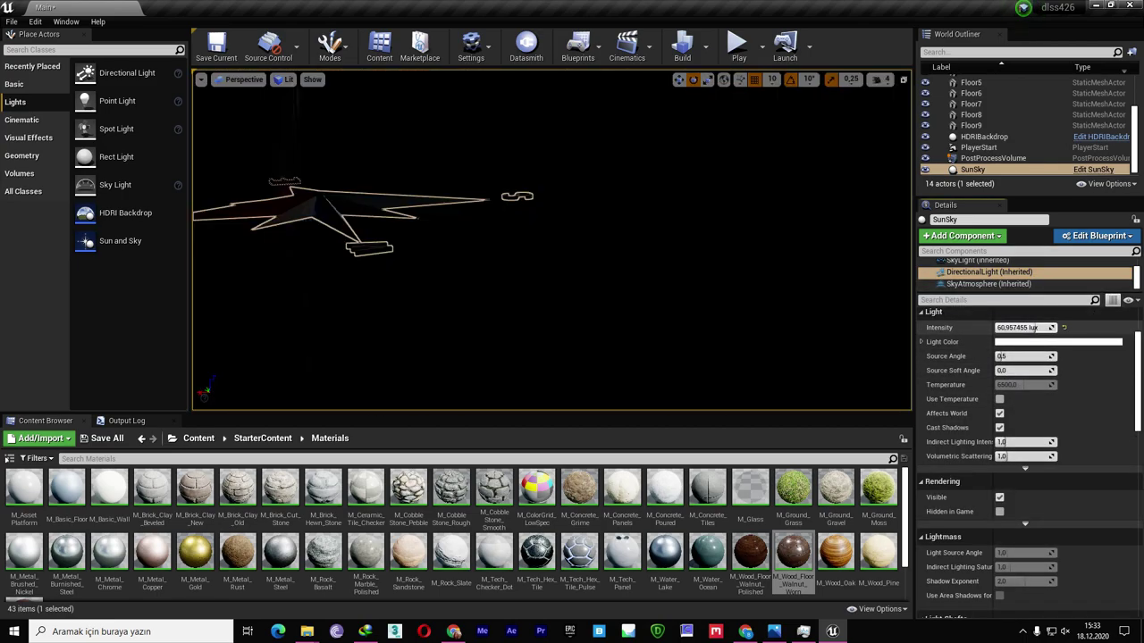
pyautogui.write('150')
pyautogui.press('Return')
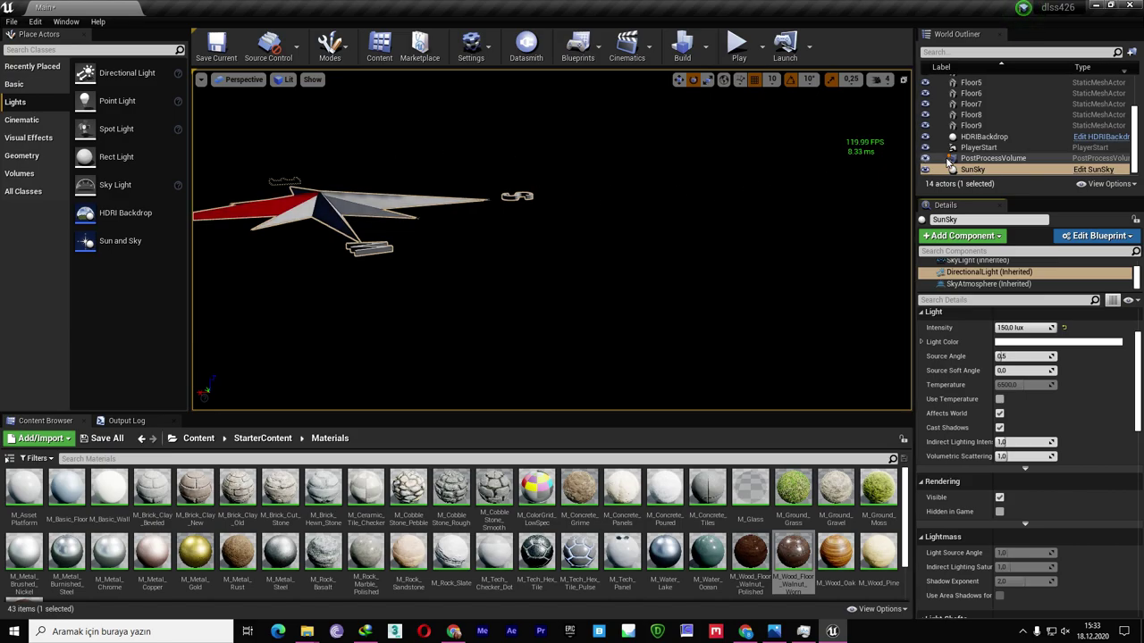
# Step: Fly close to the walls, run t.MaxFPS 750, and switch to full-screen viewport
pyautogui.click(517, 195)
pyautogui.moveTo(690, 191)
pyautogui.mouseDown(button='right')
pyautogui.moveTo(268, 205)
pyautogui.moveTo(349, 346)
pyautogui.mouseUp(button='right')
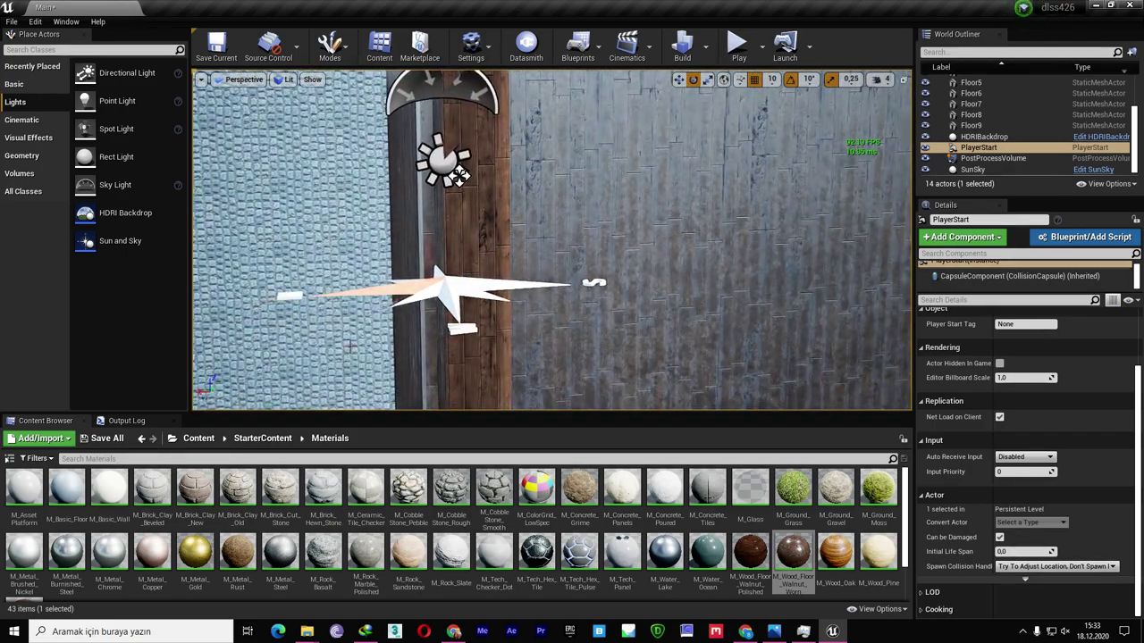
pyautogui.click(117, 422)
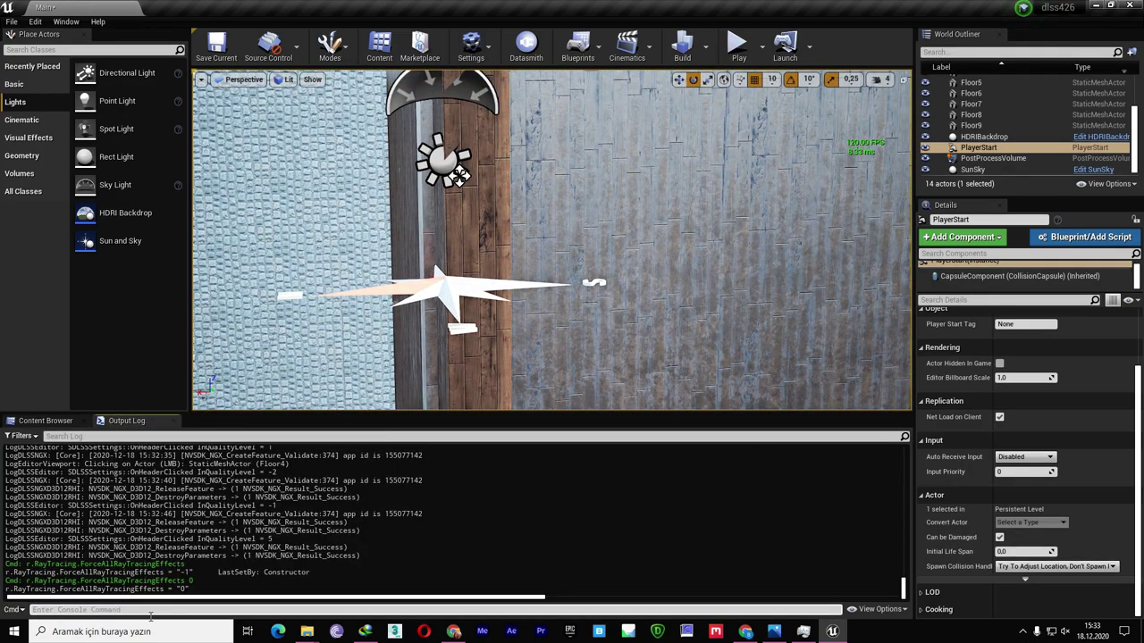
pyautogui.write('maxfps')
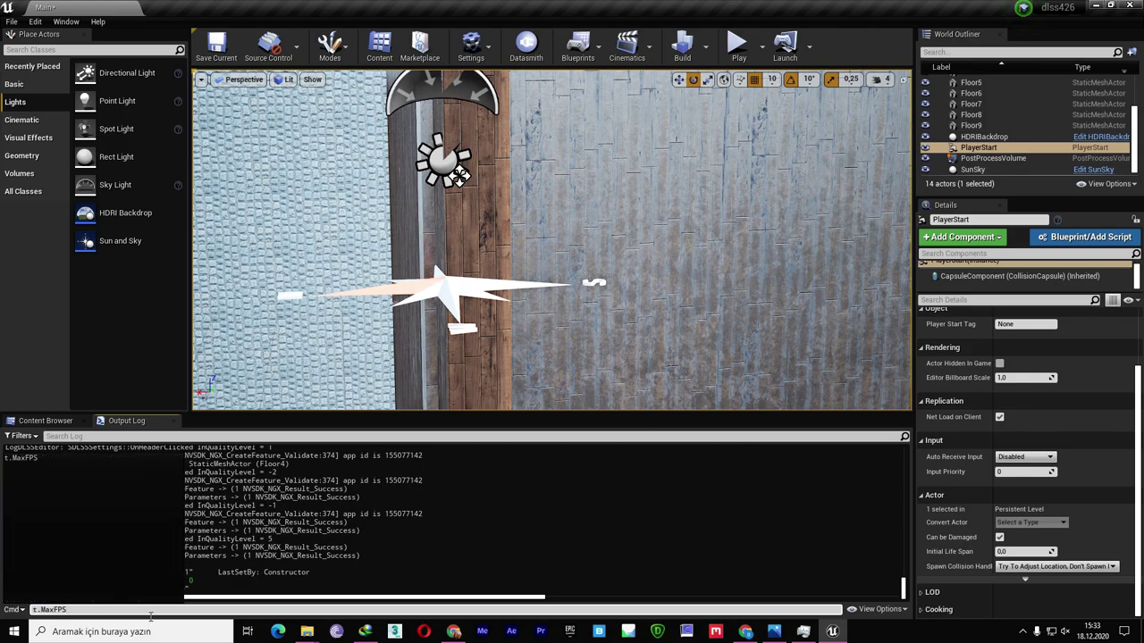
pyautogui.write(' 750')
pyautogui.press('Return')
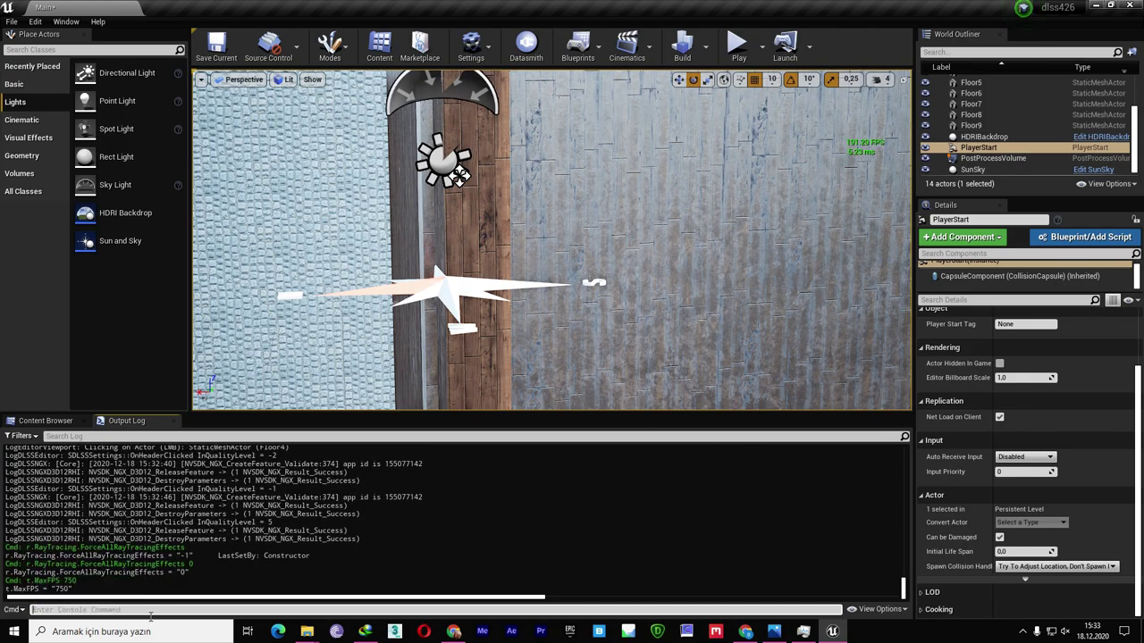
pyautogui.moveTo(435, 275); pyautogui.dragTo(301, 325, button='middle')
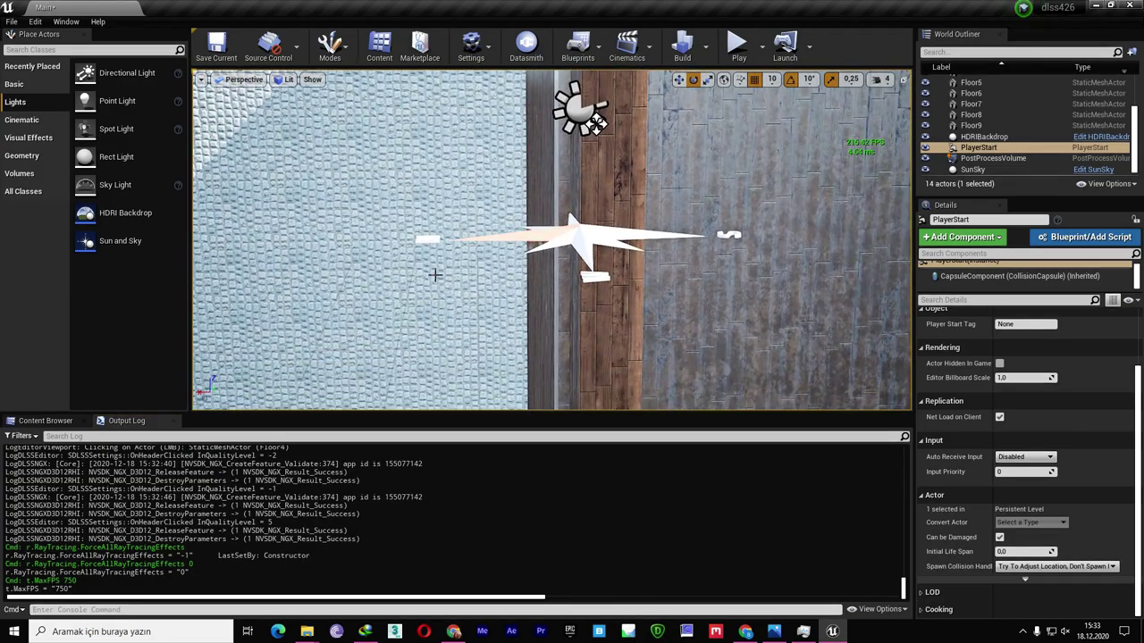
pyautogui.press('F11')
pyautogui.moveTo(447, 277); pyautogui.dragTo(447, 283, button='right')
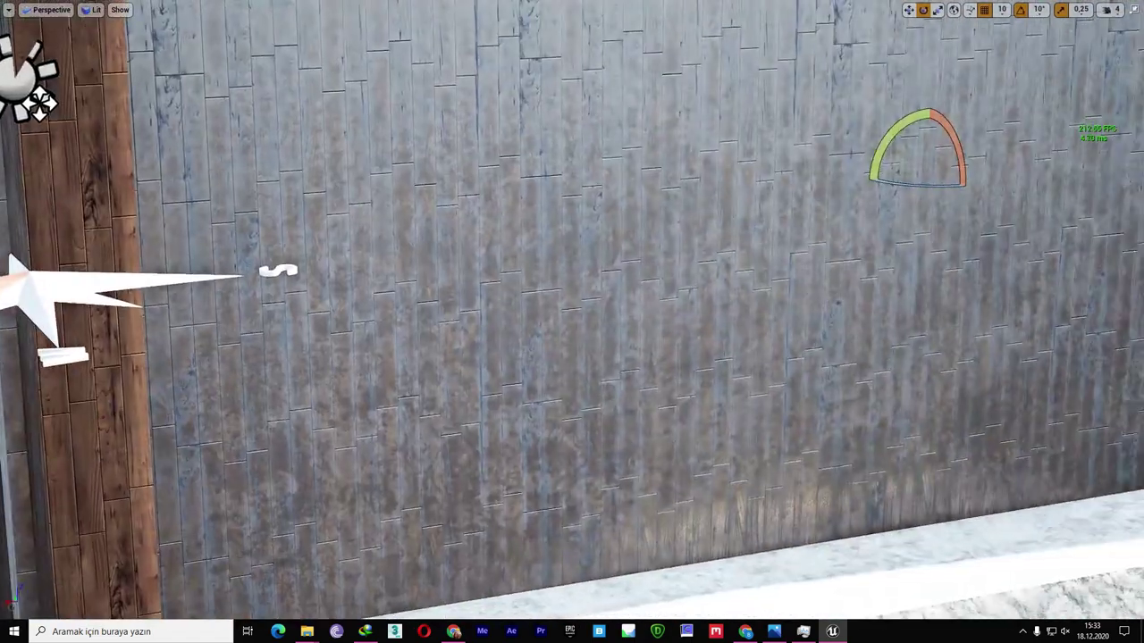
# Step: Set DLSS to Quality and move closer to the plank joint
pyautogui.click(9, 10)
pyautogui.moveTo(71, 150)
pyautogui.click(375, 155)
pyautogui.moveTo(375, 161); pyautogui.dragTo(393, 170, button='right')
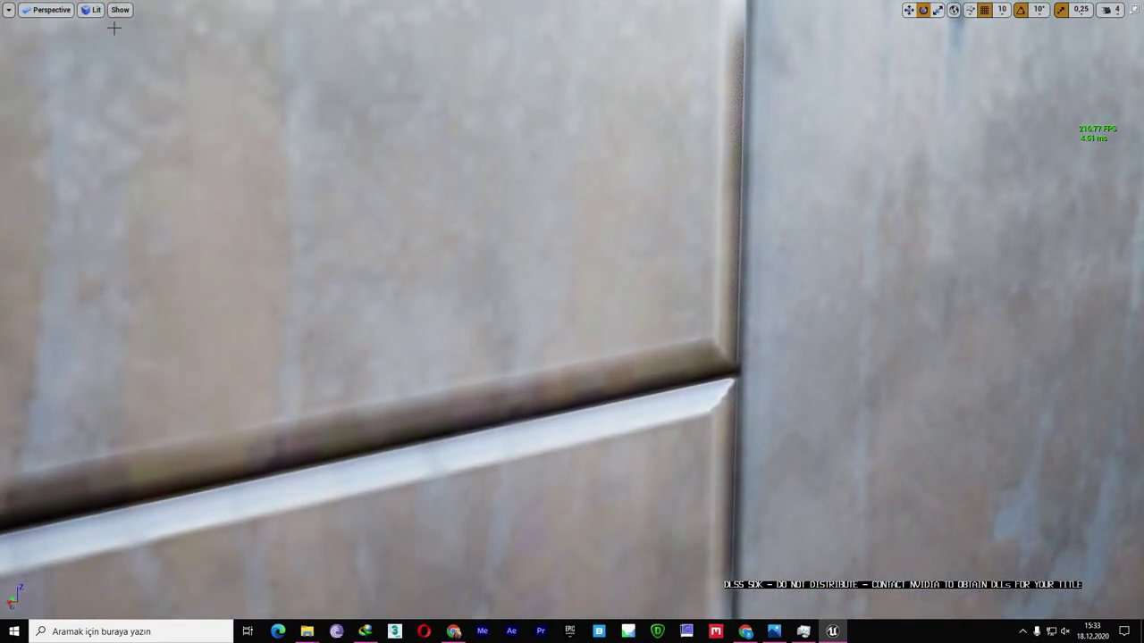
pyautogui.click(12, 11)
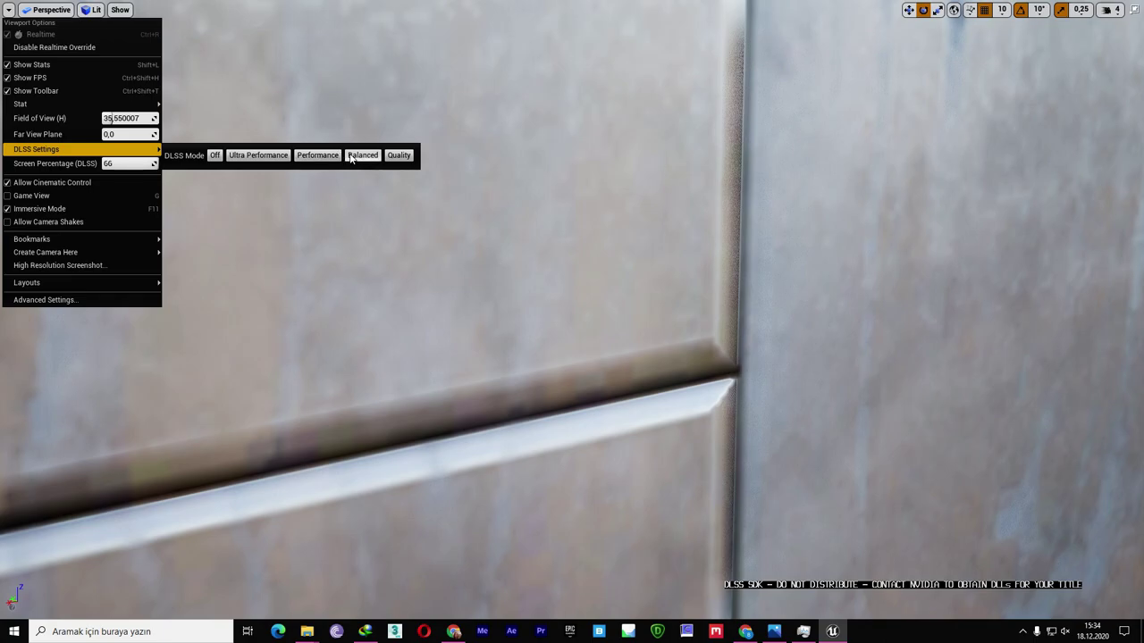
pyautogui.moveTo(473, 125)
pyautogui.mouseDown(button='right')
pyautogui.moveTo(517, 110)
pyautogui.moveTo(456, 115)
pyautogui.mouseUp(button='right')
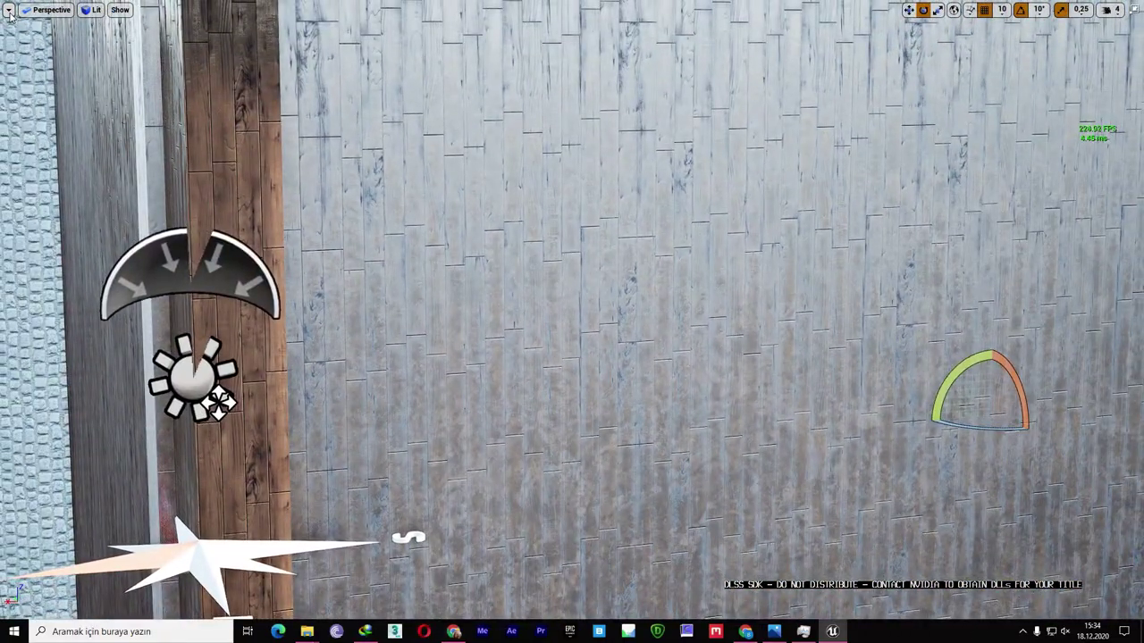
# Step: Try Ultra Performance, return to Quality along the plank wall, then open Task Manager
pyautogui.click(9, 13)
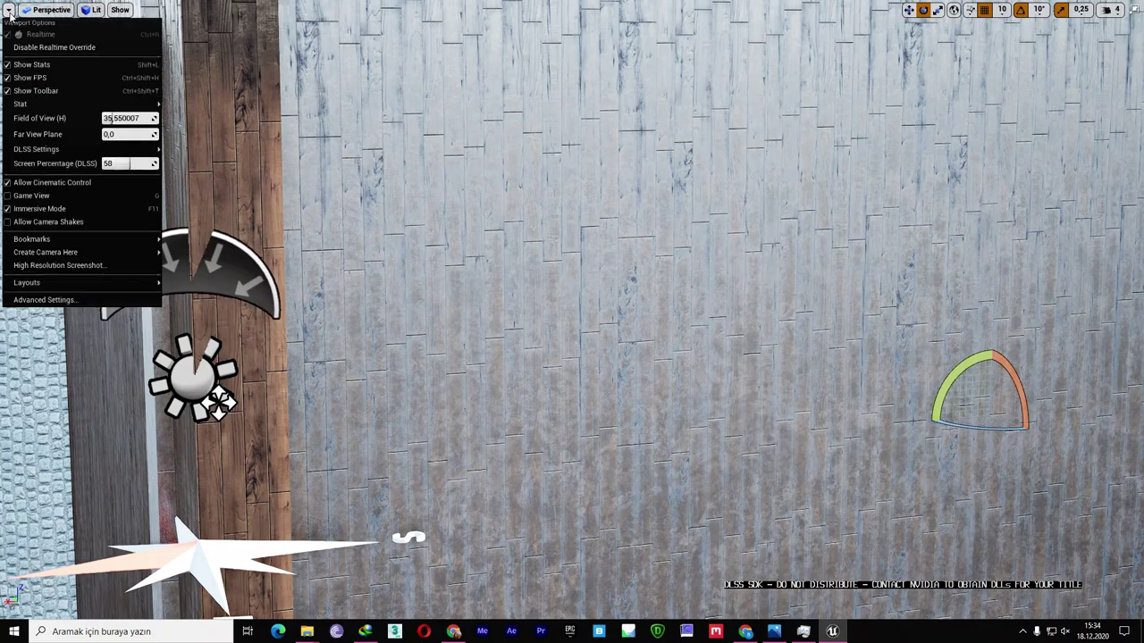
pyautogui.moveTo(105, 153)
pyautogui.click(242, 161)
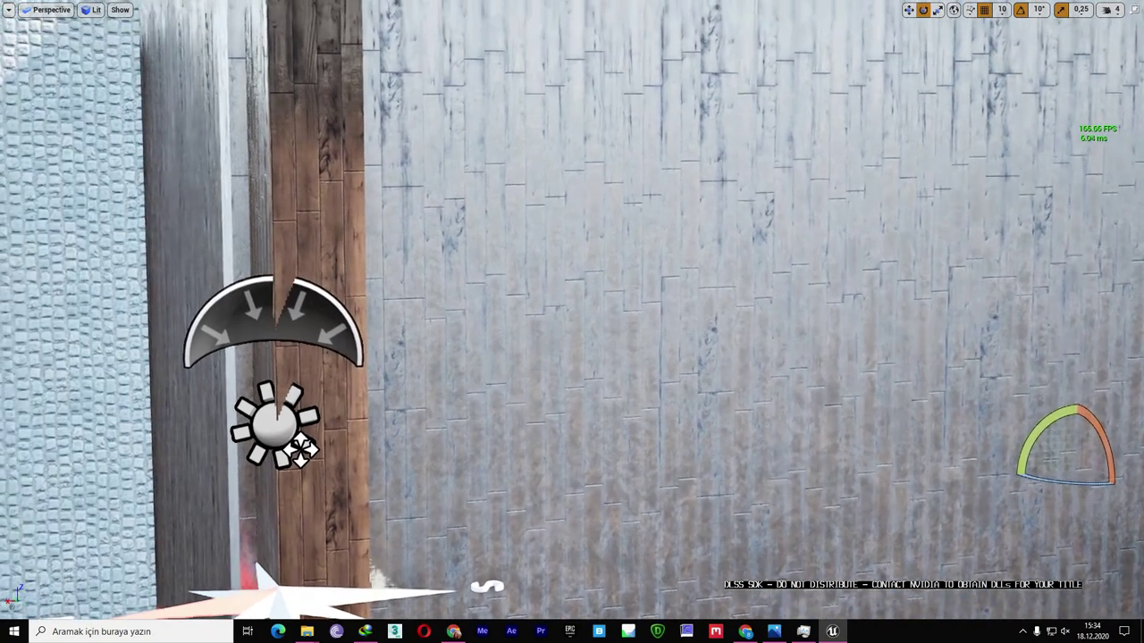
pyautogui.moveTo(242, 160); pyautogui.dragTo(242, 160, button='right')
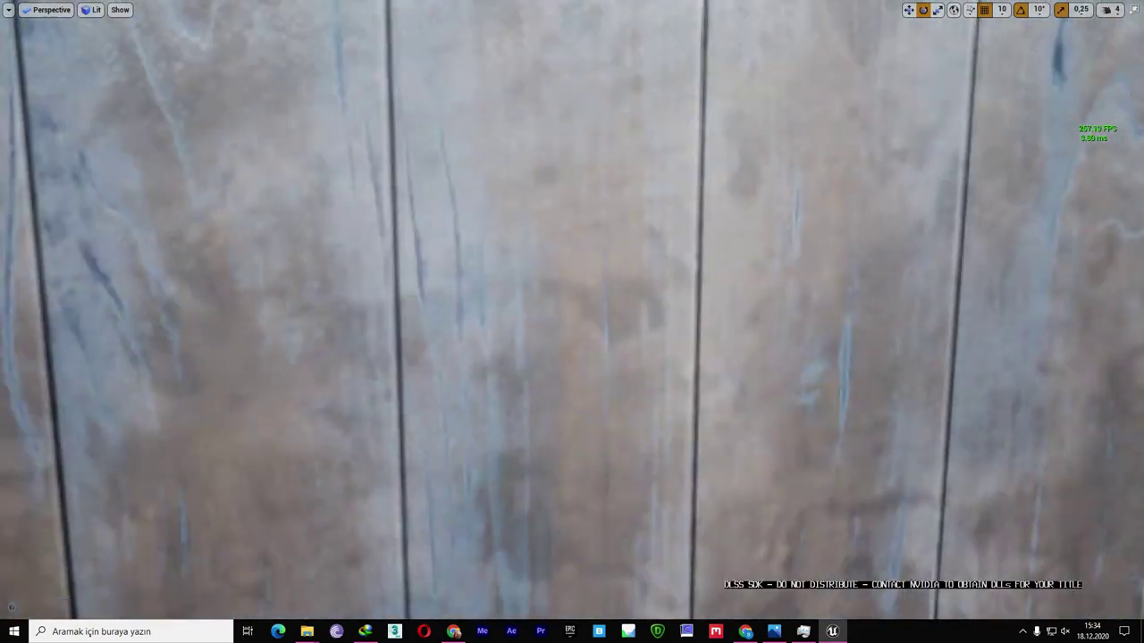
pyautogui.click(11, 11)
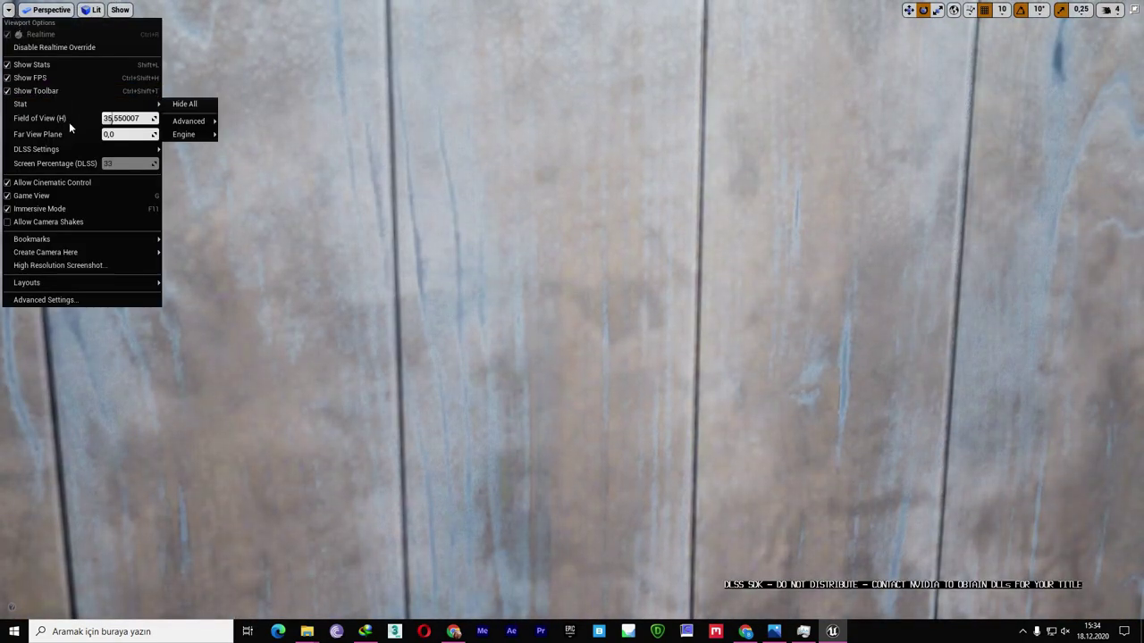
pyautogui.moveTo(134, 148)
pyautogui.click(387, 158)
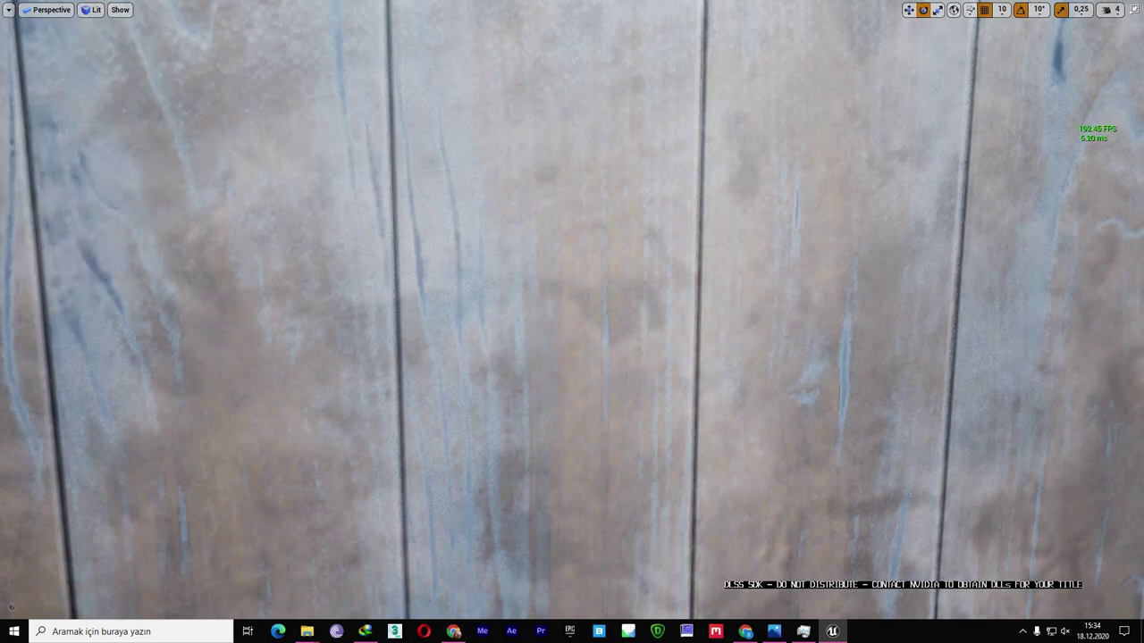
pyautogui.moveTo(387, 157); pyautogui.dragTo(387, 157, button='right')
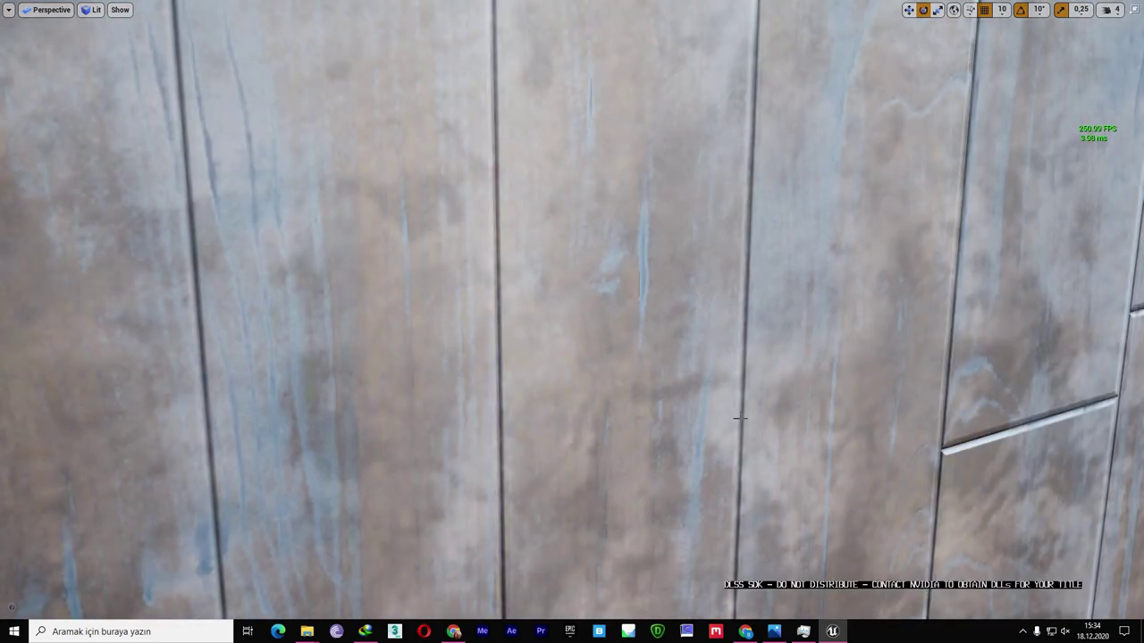
pyautogui.click(807, 636)
# Step: Show Task Manager's GPU 0 performance readings (about 17–19% usage), then return to the Unreal viewport
pyautogui.click(279, 151)
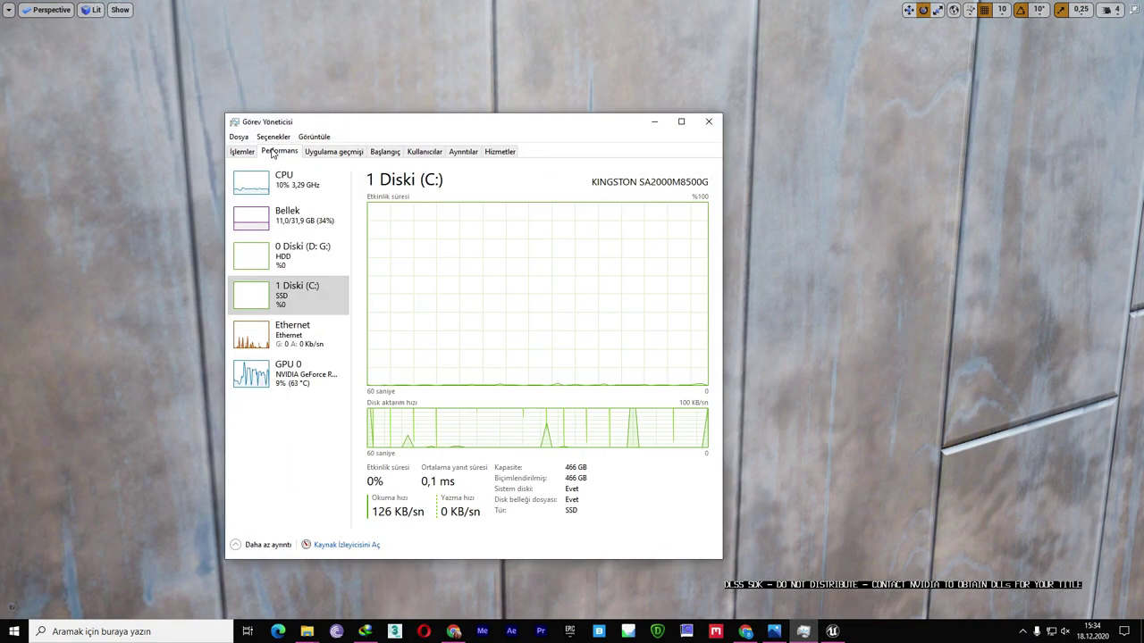
pyautogui.click(306, 369)
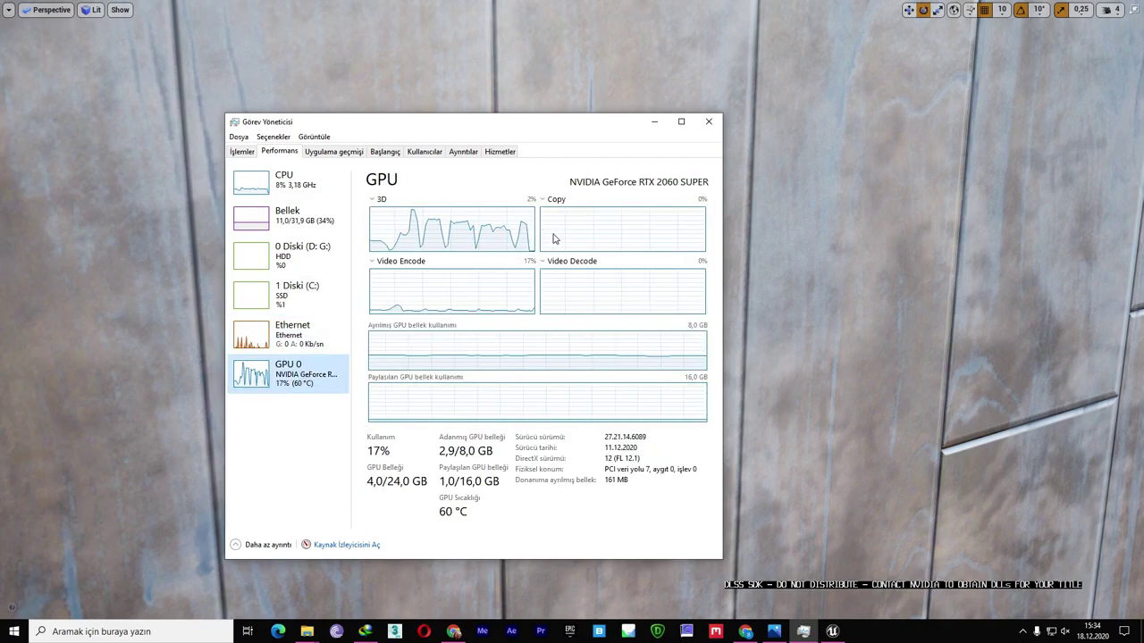
pyautogui.click(817, 309)
# Step: Move the camera closer to the walnut-plank wall, rechecking GPU readings in Task Manager
pyautogui.moveTo(817, 309); pyautogui.dragTo(804, 268)
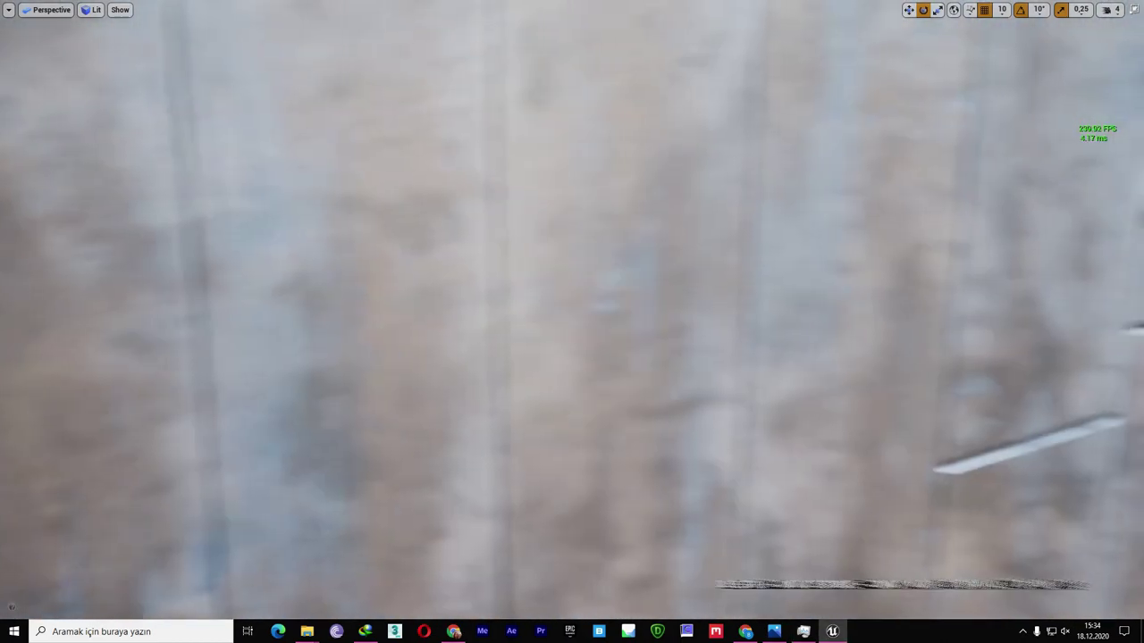
pyautogui.click(804, 632)
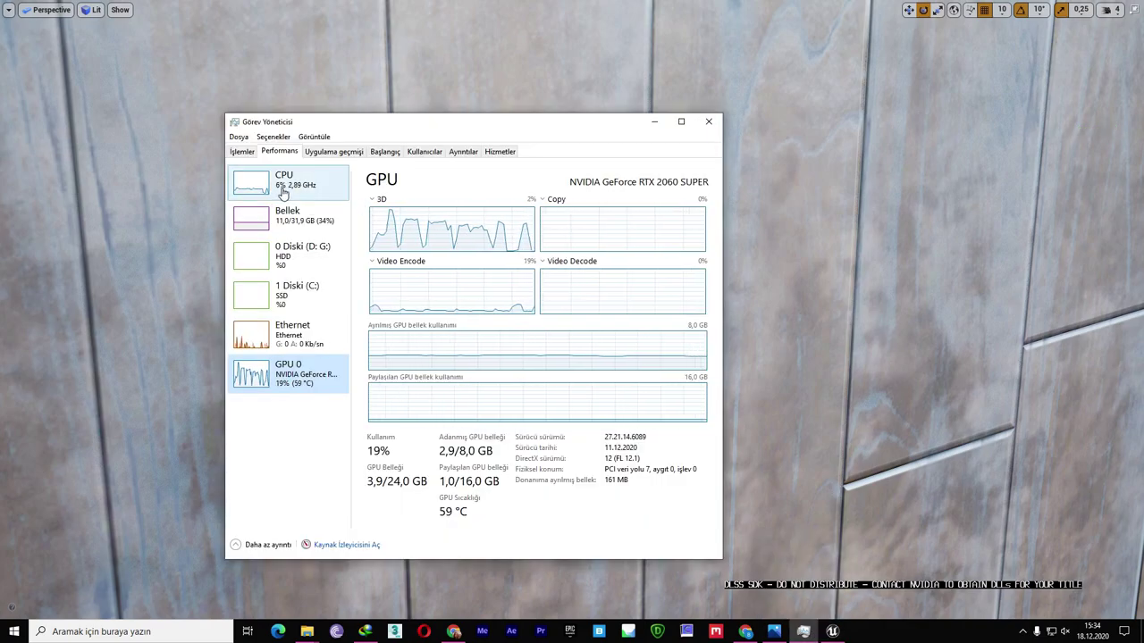
pyautogui.moveTo(820, 288)
pyautogui.mouseDown()
pyautogui.moveTo(820, 259)
pyautogui.moveTo(831, 259)
pyautogui.mouseUp()
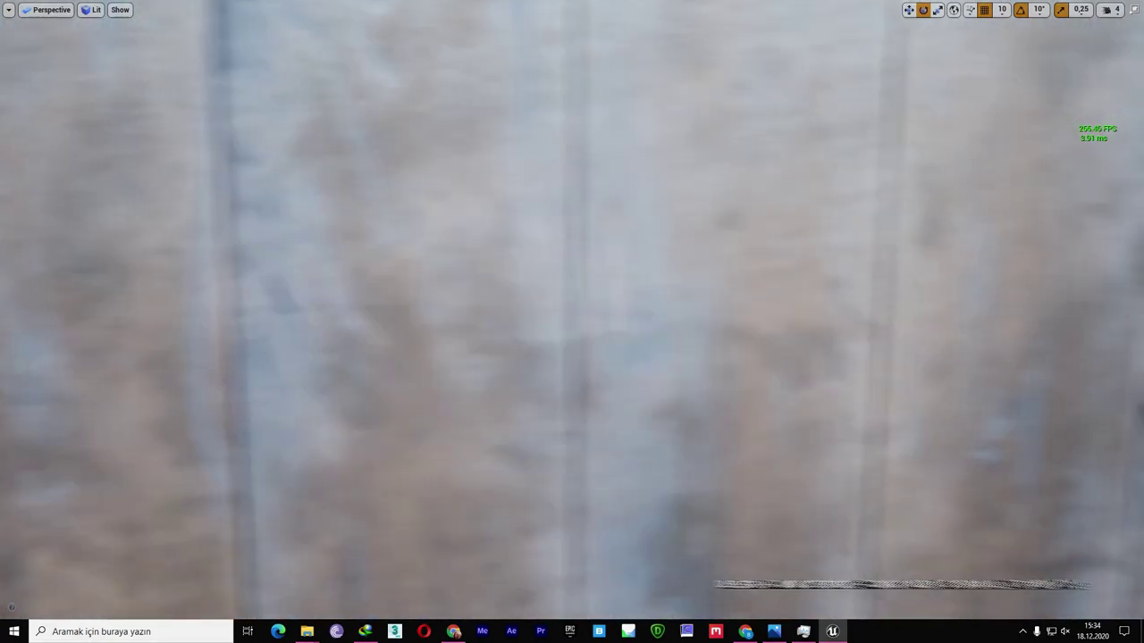
pyautogui.moveTo(831, 259); pyautogui.dragTo(818, 297)
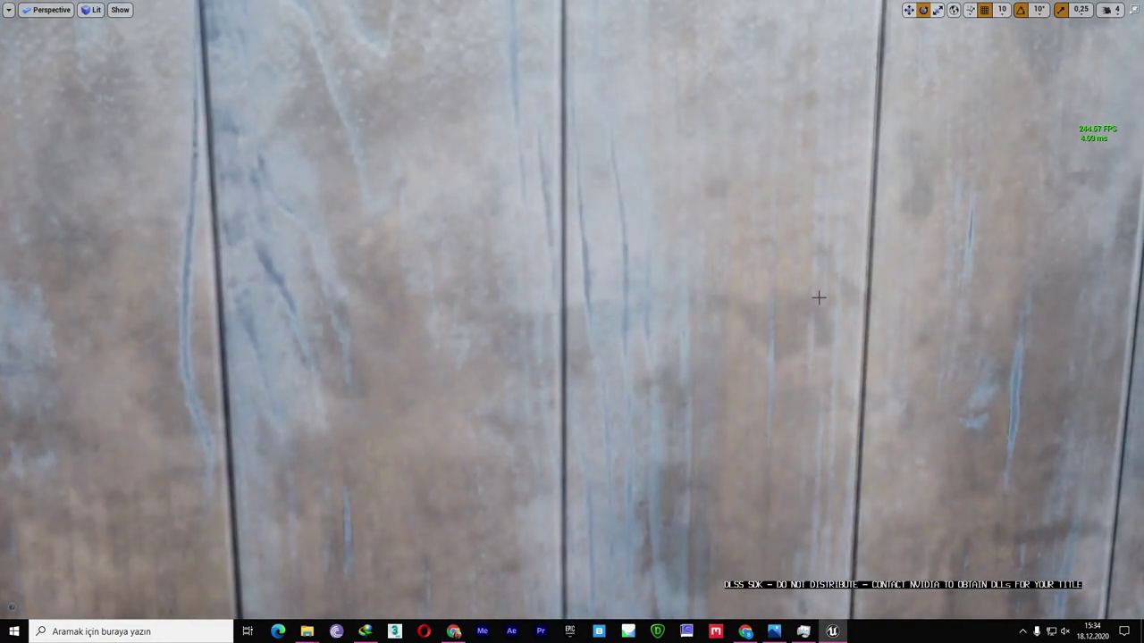
# Step: Close the GeForce Experience overlay and scroll back to frame the brown wall block and window
pyautogui.hotkey('alt', 'z')
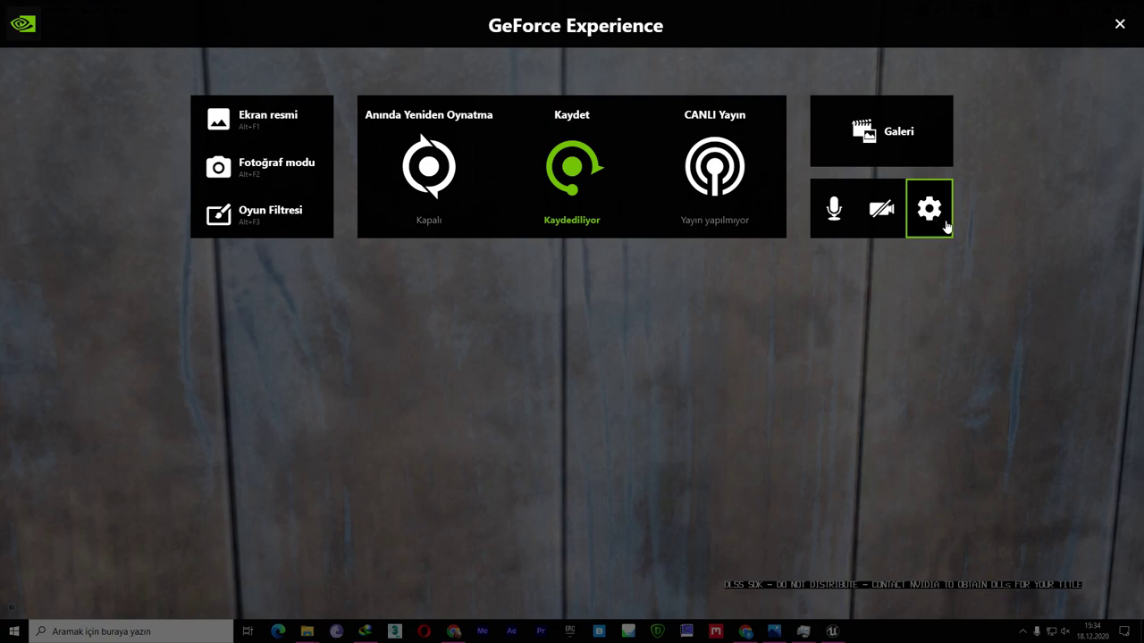
pyautogui.click(1119, 24)
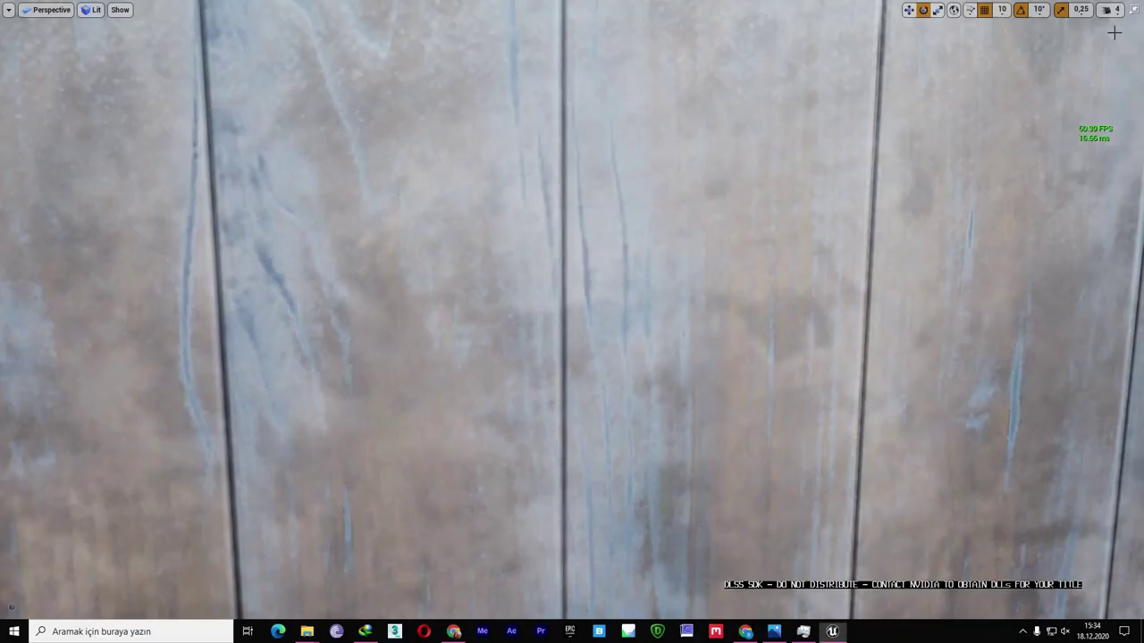
pyautogui.scroll(-5, 945, 180)
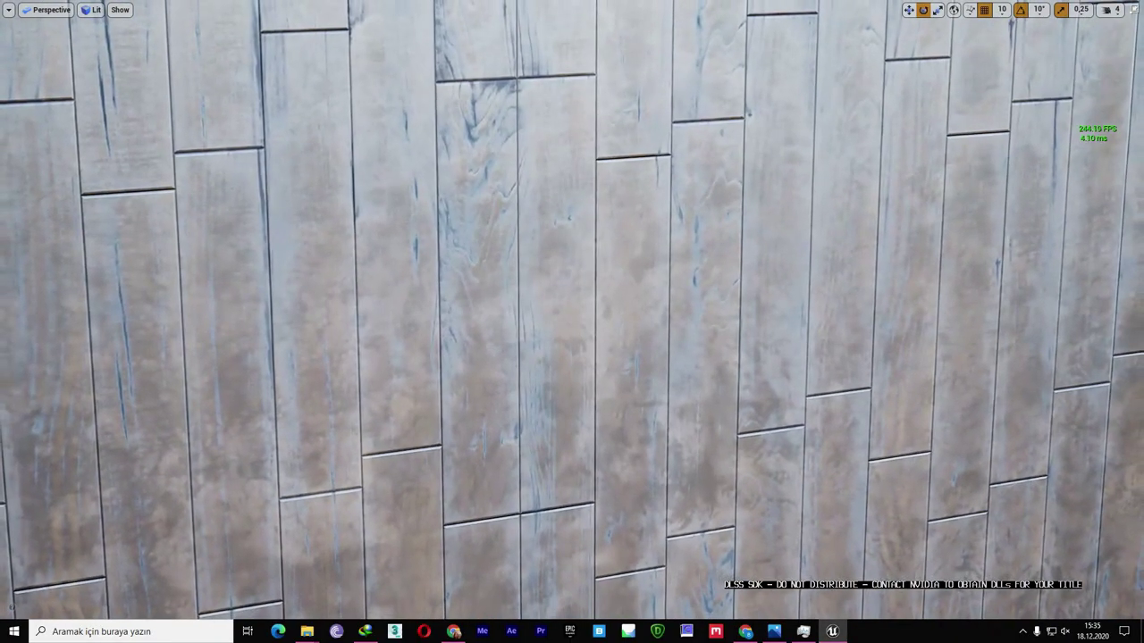
pyautogui.scroll(-5, 572, 322)
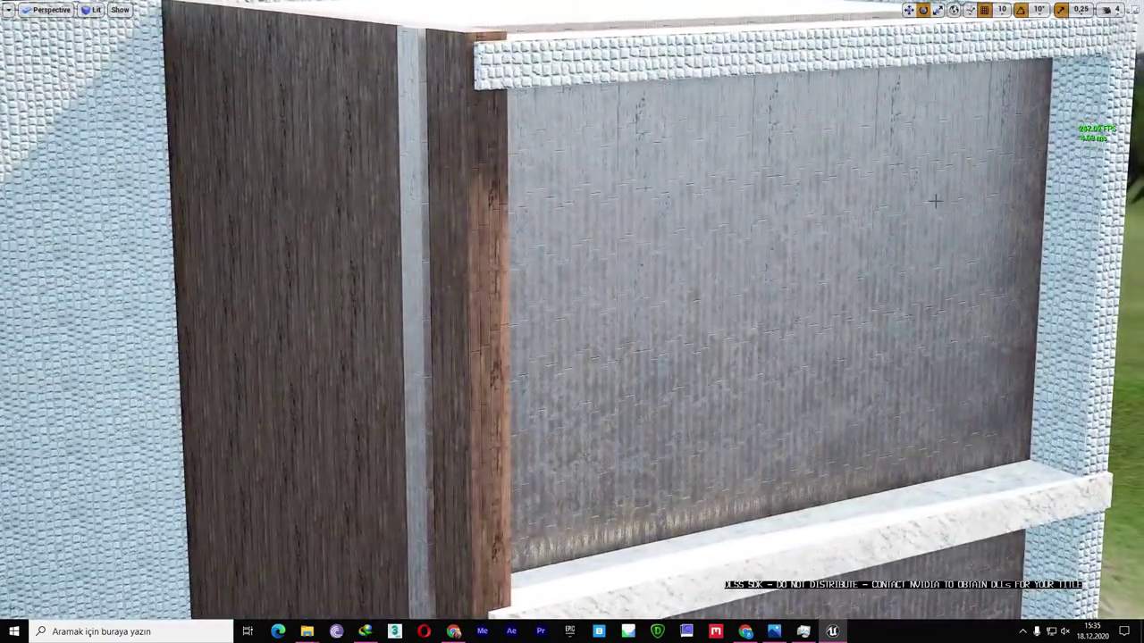
pyautogui.moveTo(915, 203); pyautogui.dragTo(679, 214, button='right')
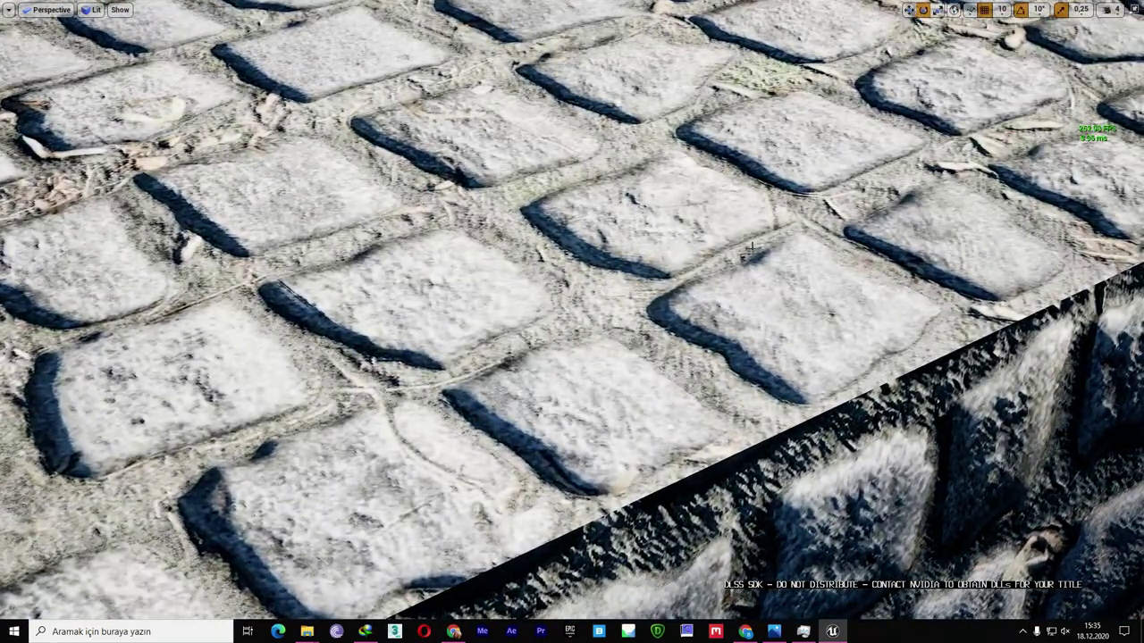
# Step: Set the viewport's DLSS to Off and check GPU usage in Task Manager
pyautogui.click(8, 11)
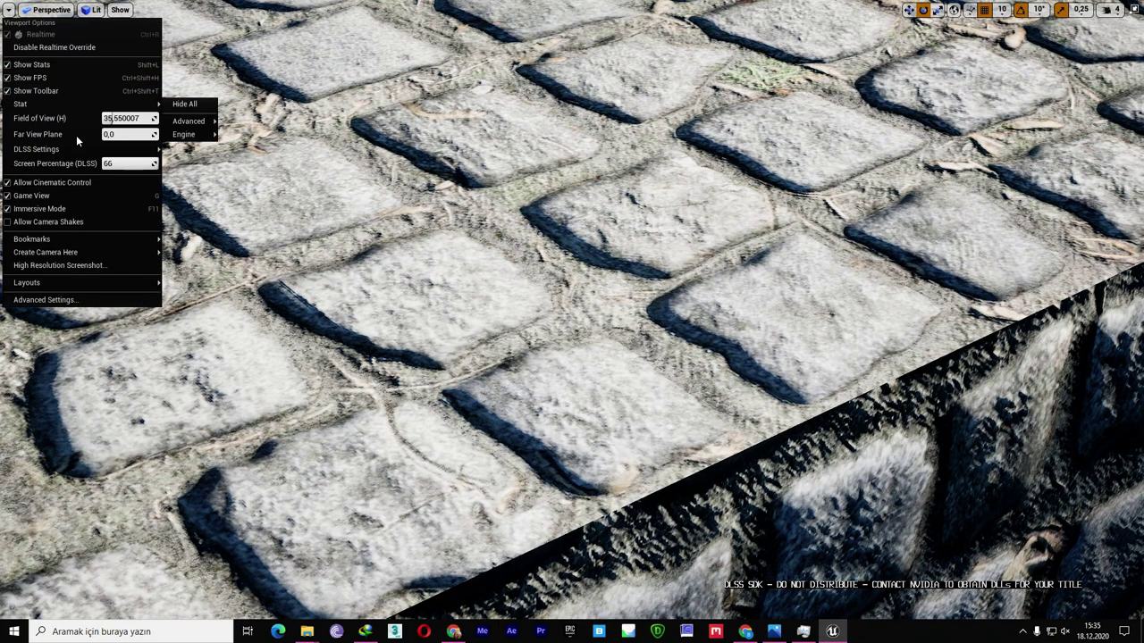
pyautogui.moveTo(134, 149)
pyautogui.click(214, 155)
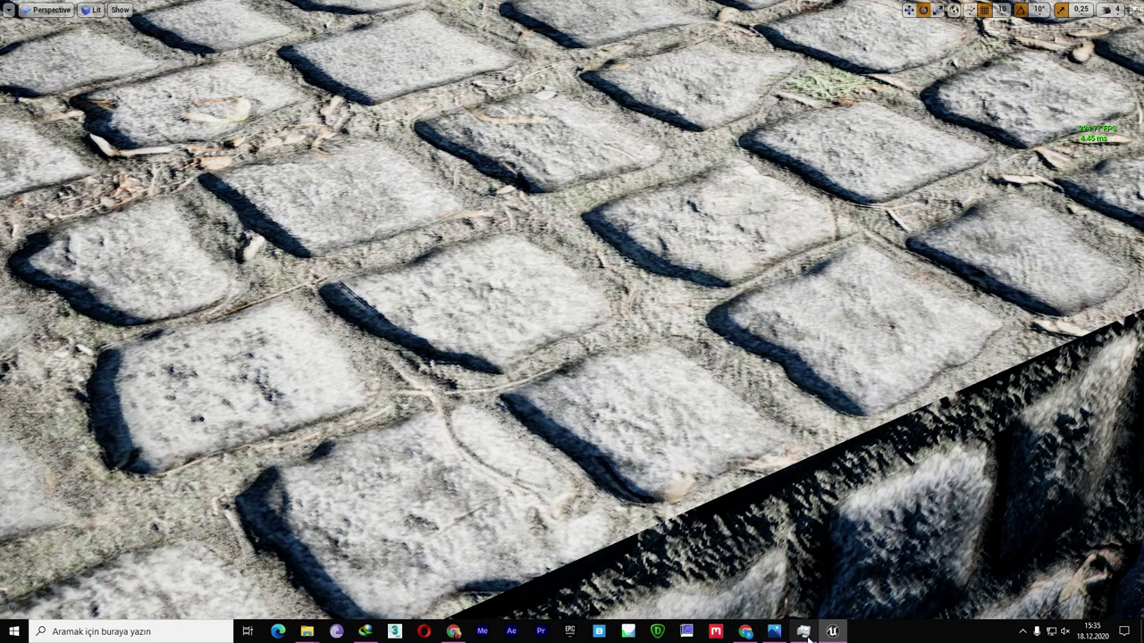
pyautogui.click(804, 634)
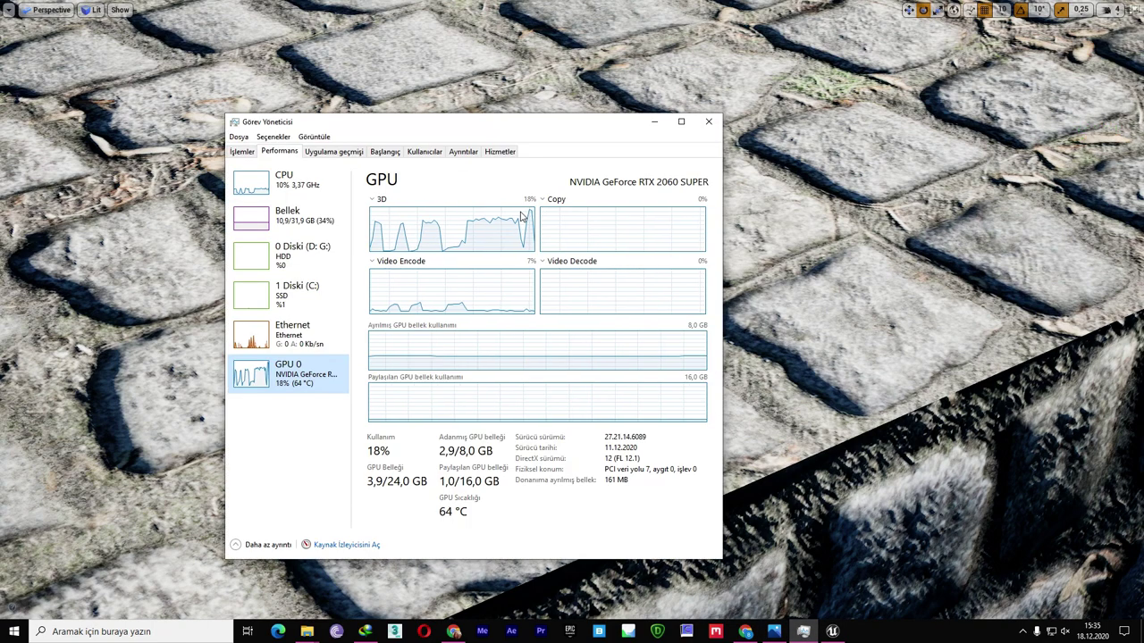
pyautogui.click(802, 632)
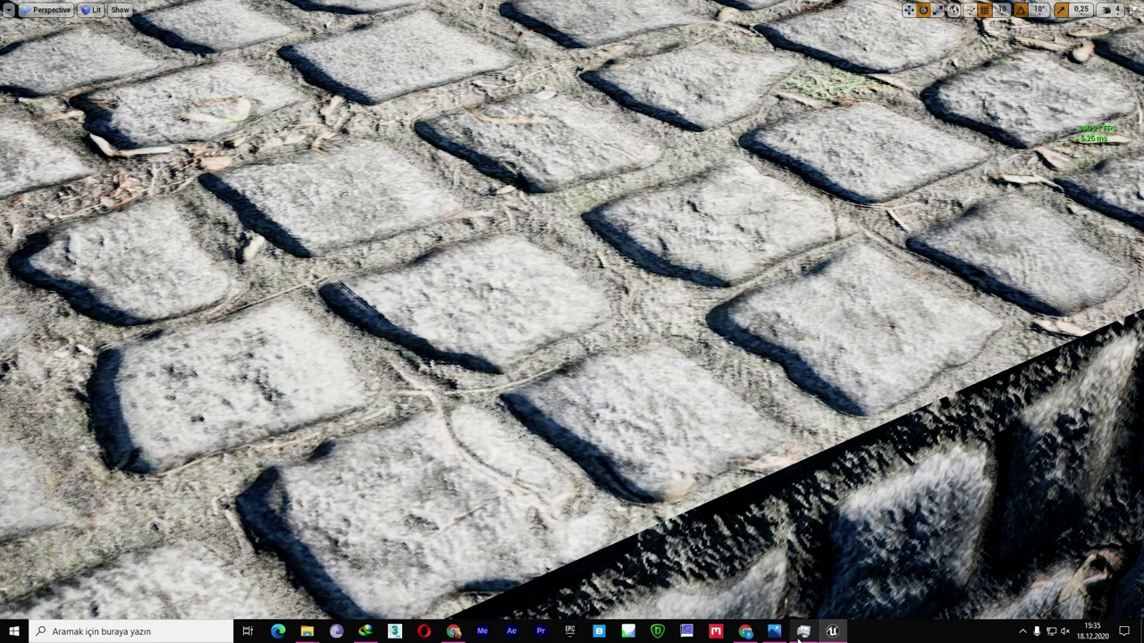
pyautogui.click(801, 633)
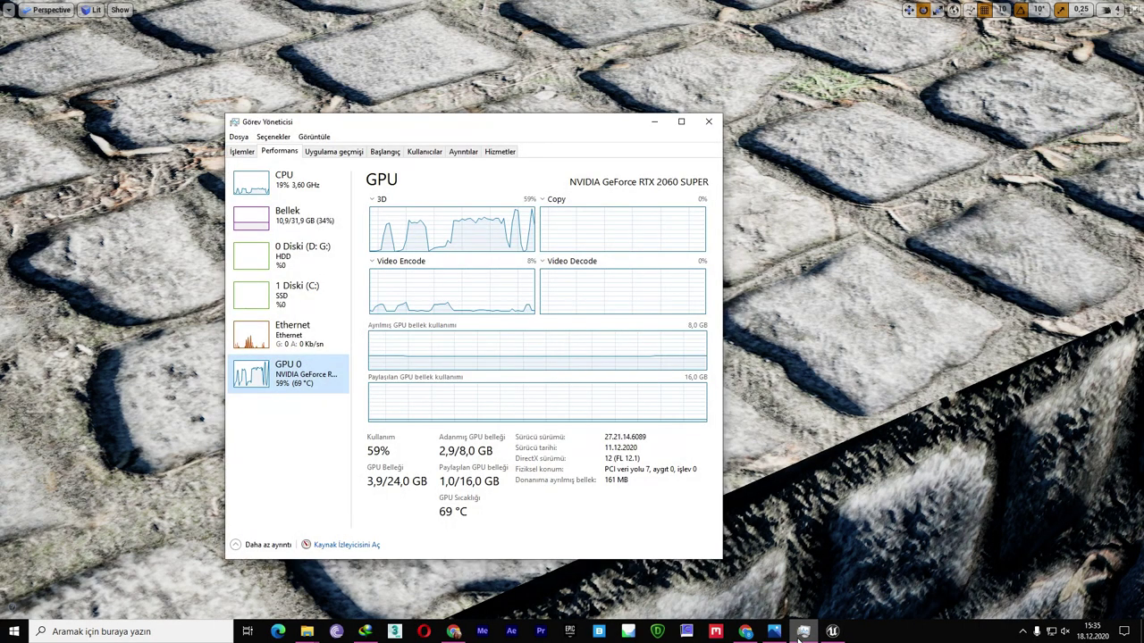
pyautogui.click(800, 635)
# Step: Rotate the view over the cobblestones, recheck GPU usage, and reopen the DLSS mode list
pyautogui.moveTo(814, 539); pyautogui.dragTo(817, 579, button='right')
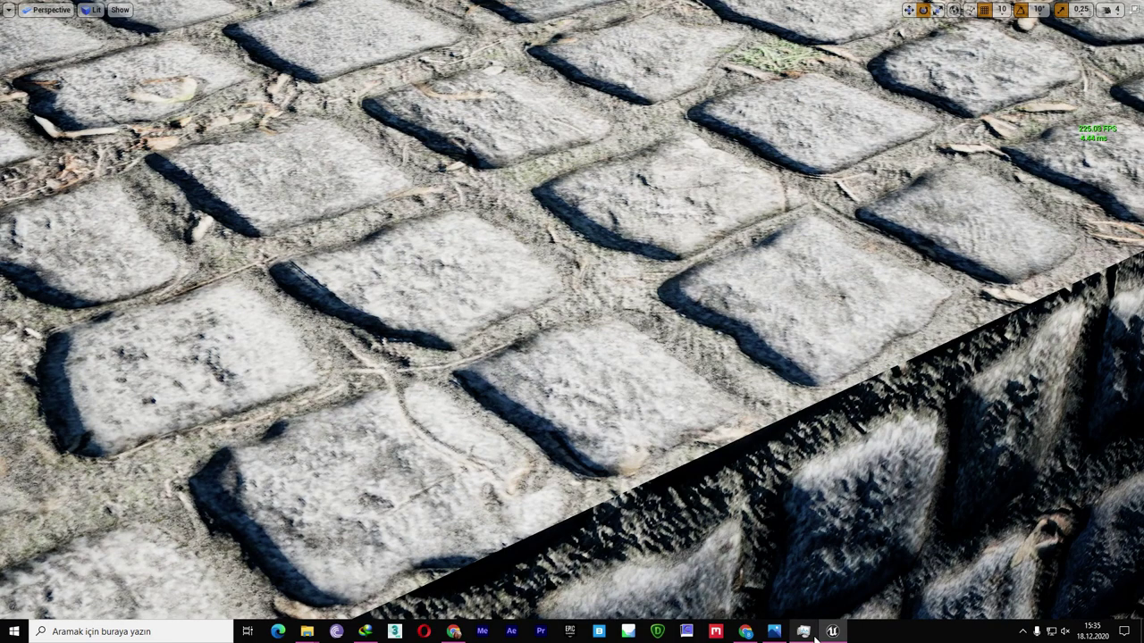
pyautogui.click(803, 632)
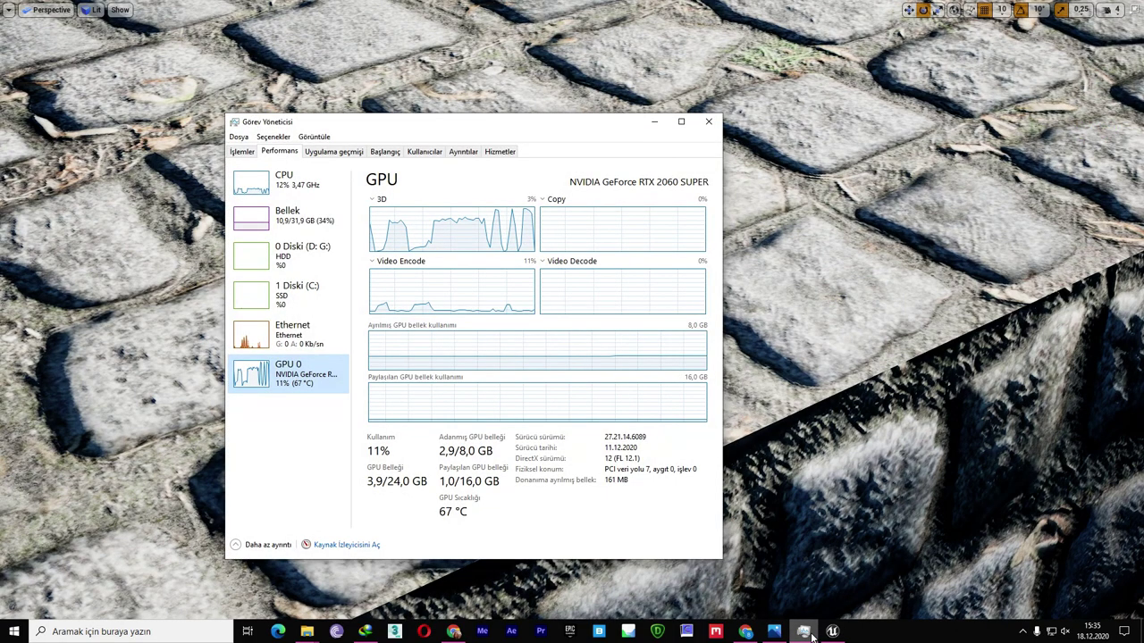
pyautogui.click(803, 632)
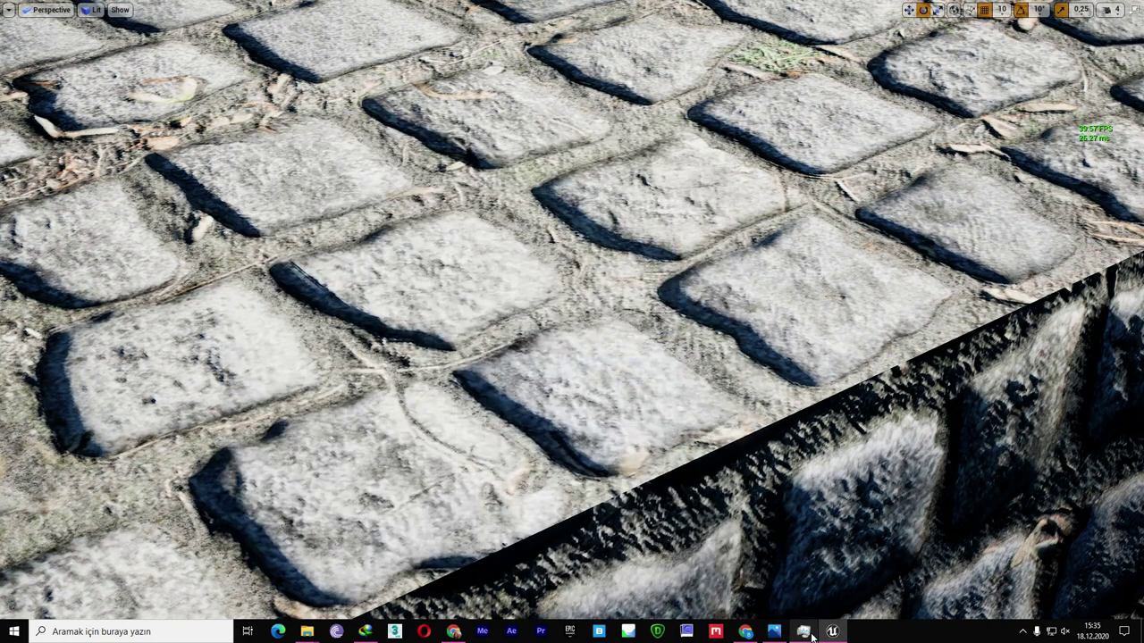
pyautogui.click(11, 12)
pyautogui.moveTo(103, 154)
pyautogui.click(234, 155)
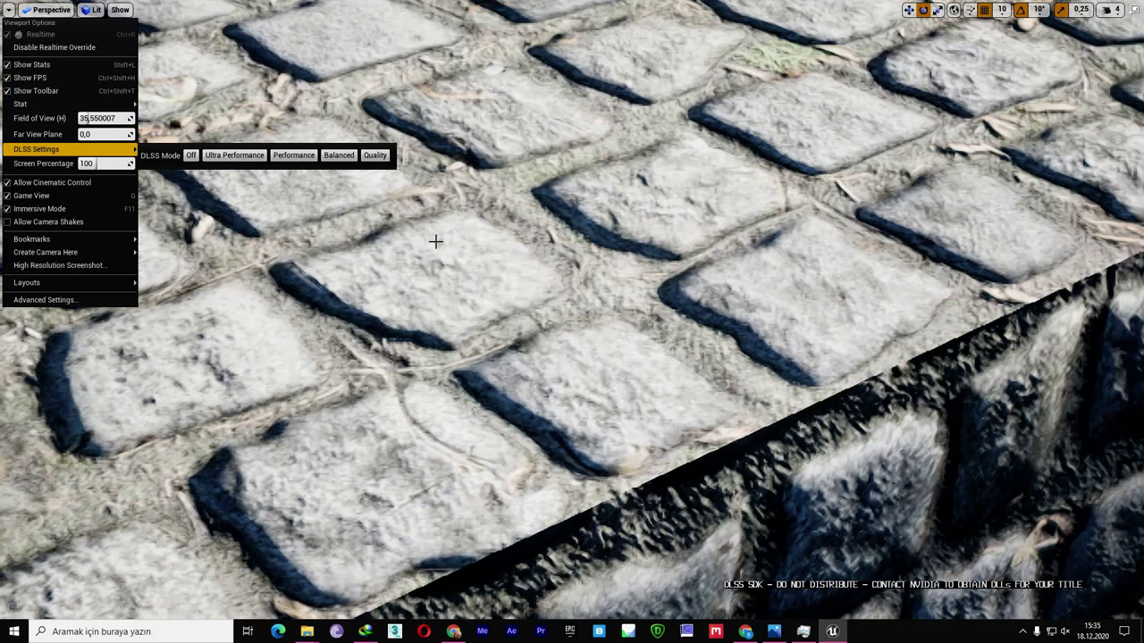
# Step: Move the camera over the cobblestones and compare GPU usage in Task Manager
pyautogui.moveTo(414, 232); pyautogui.dragTo(478, 254)
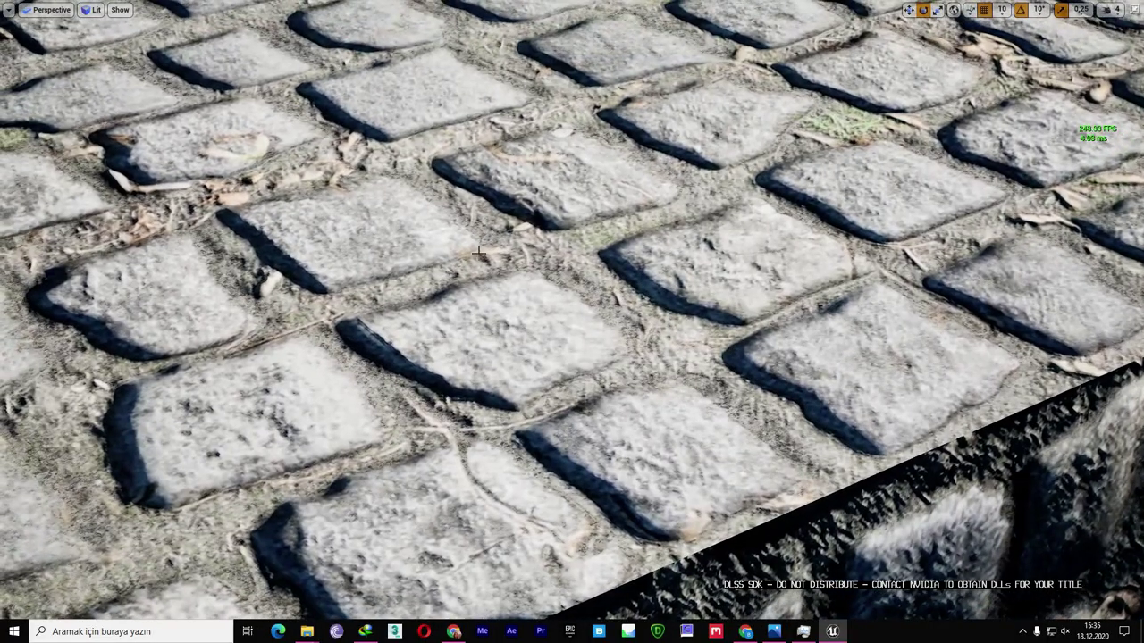
pyautogui.click(803, 634)
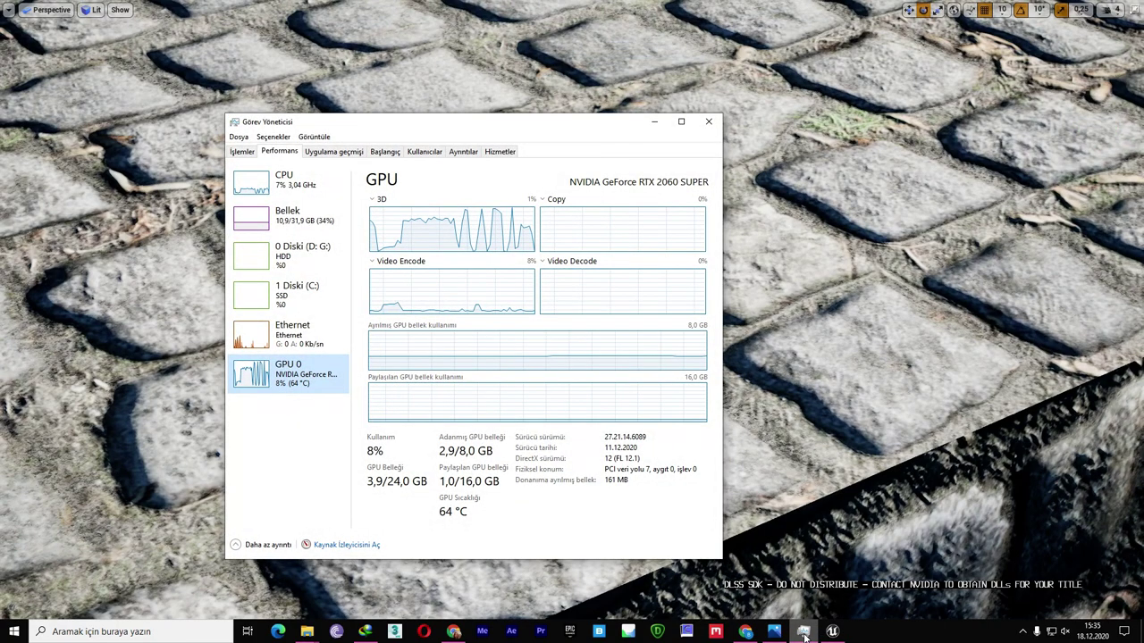
pyautogui.click(803, 634)
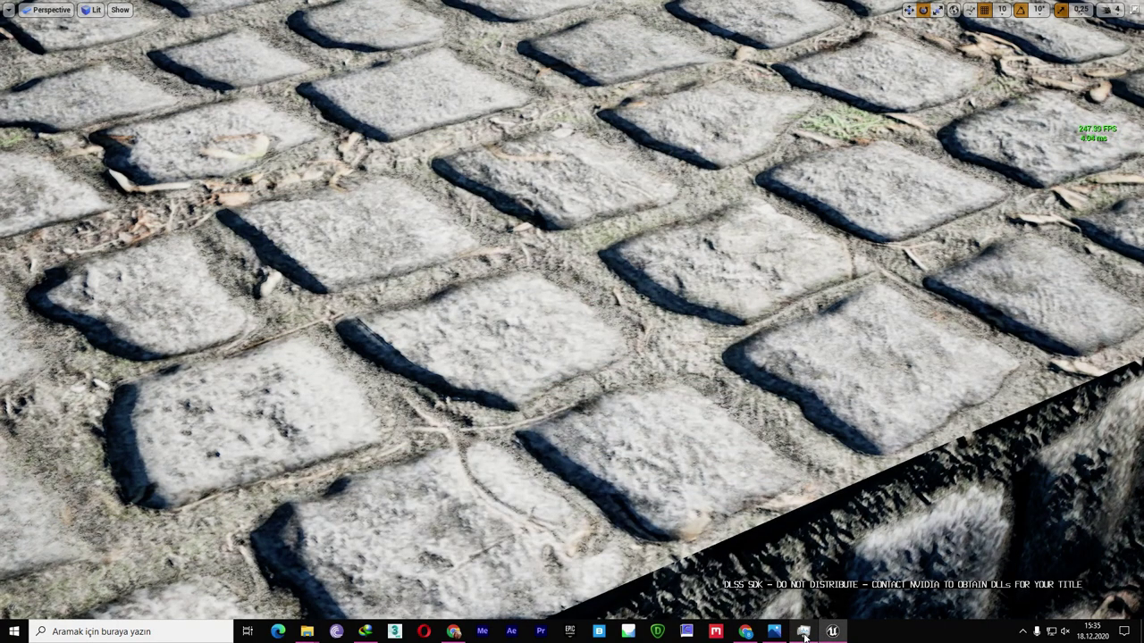
pyautogui.click(803, 634)
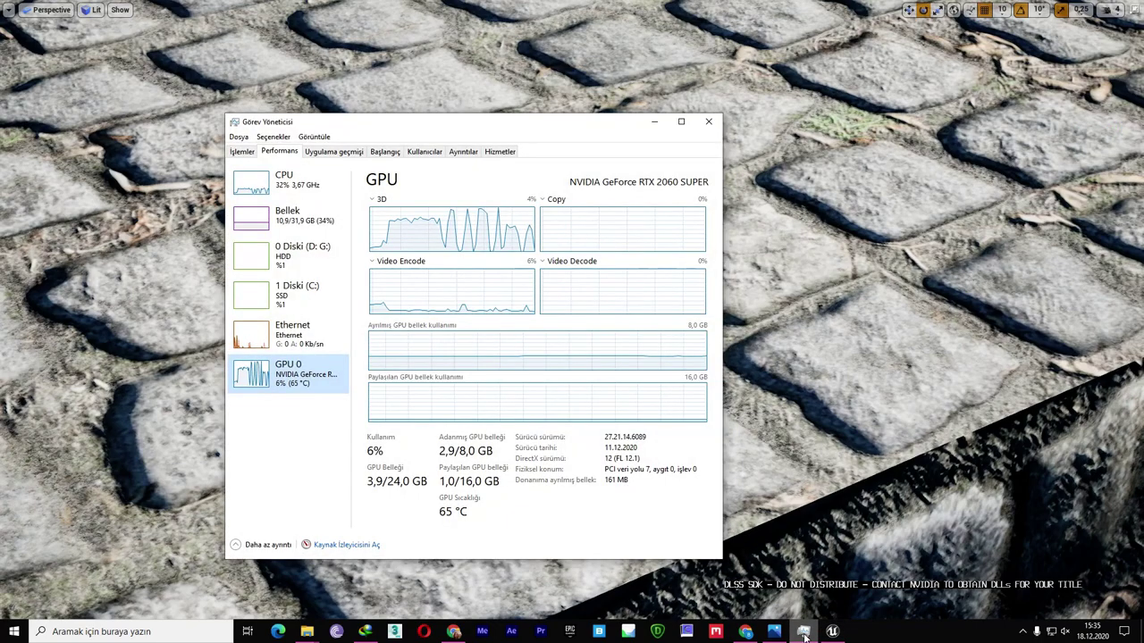
pyautogui.click(803, 635)
# Step: Set DLSS to Quality (66% screen percentage) and check the resulting GPU usage
pyautogui.click(45, 10)
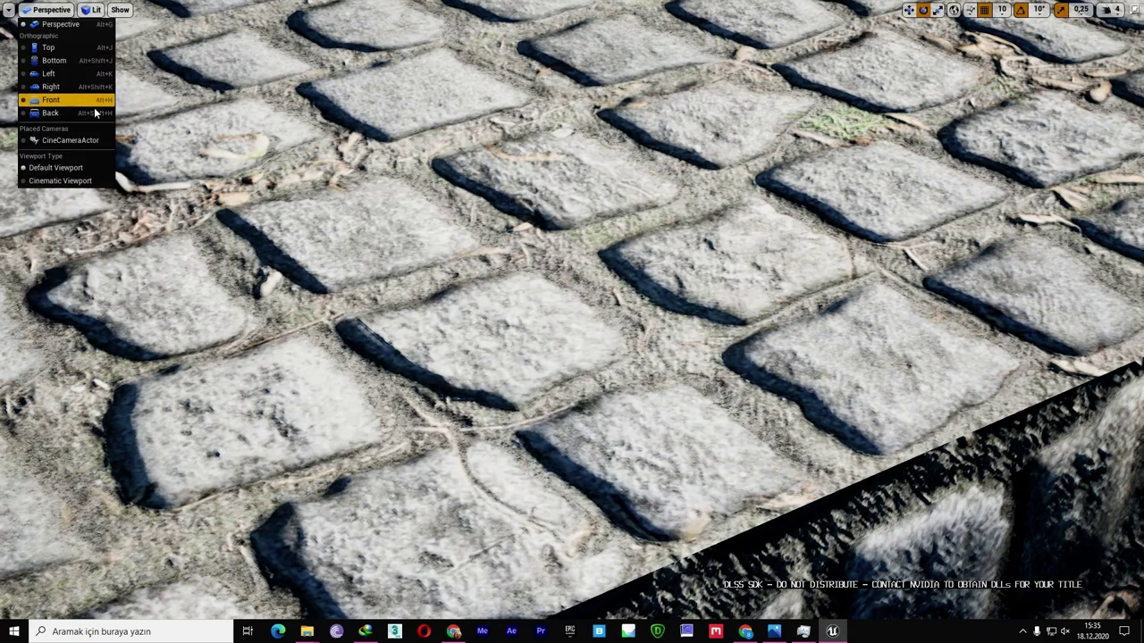
pyautogui.click(8, 9)
pyautogui.moveTo(75, 150)
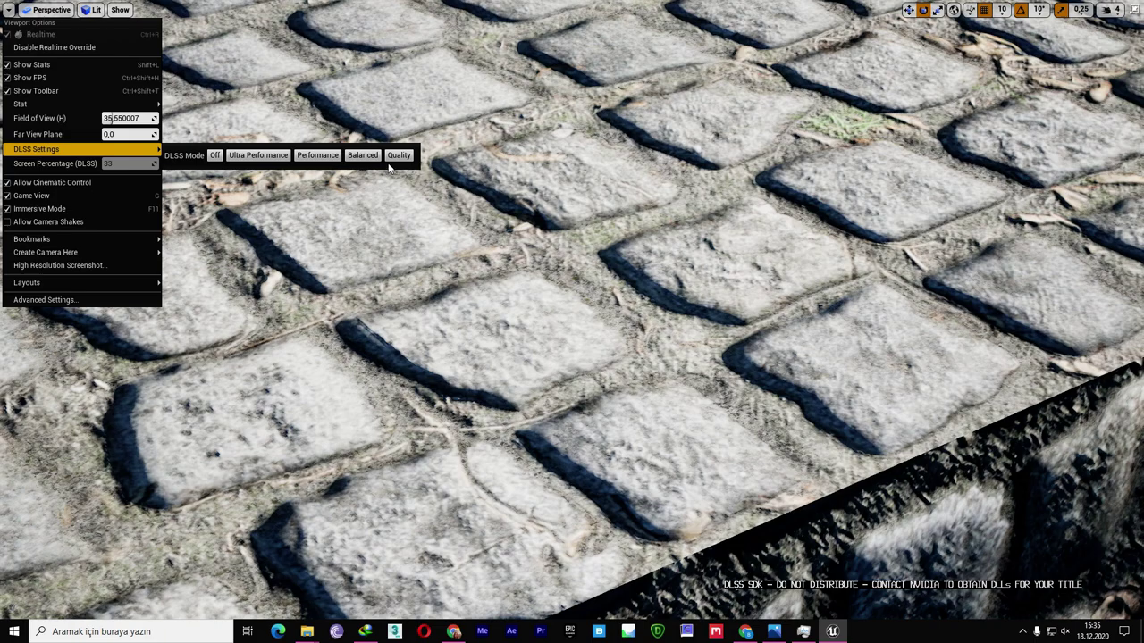
pyautogui.click(395, 153)
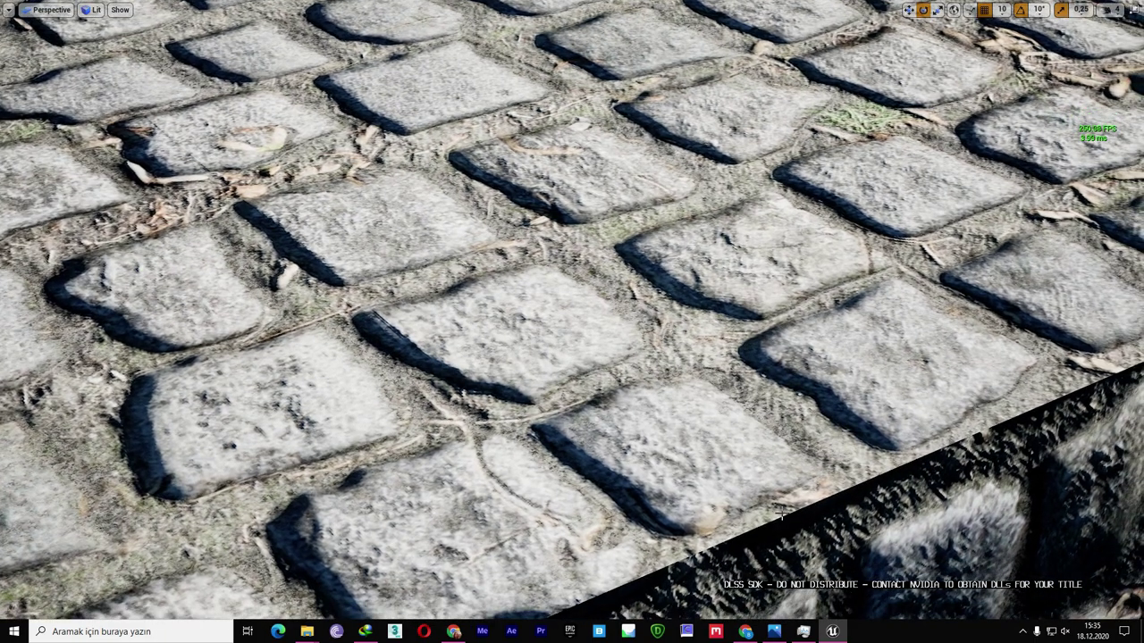
pyautogui.click(803, 631)
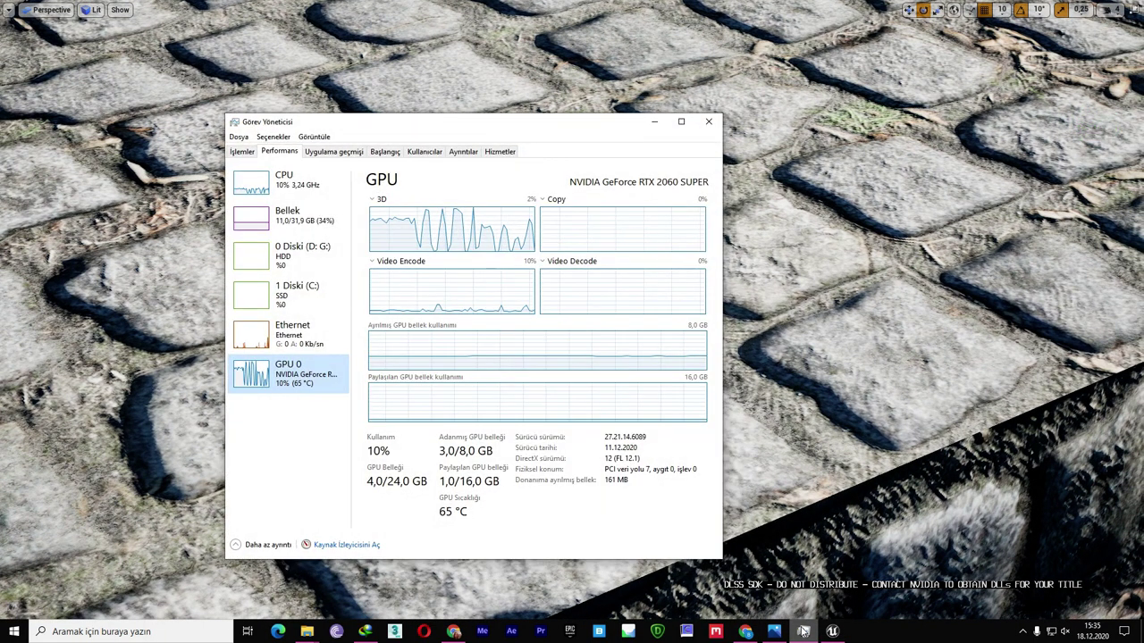
pyautogui.click(802, 632)
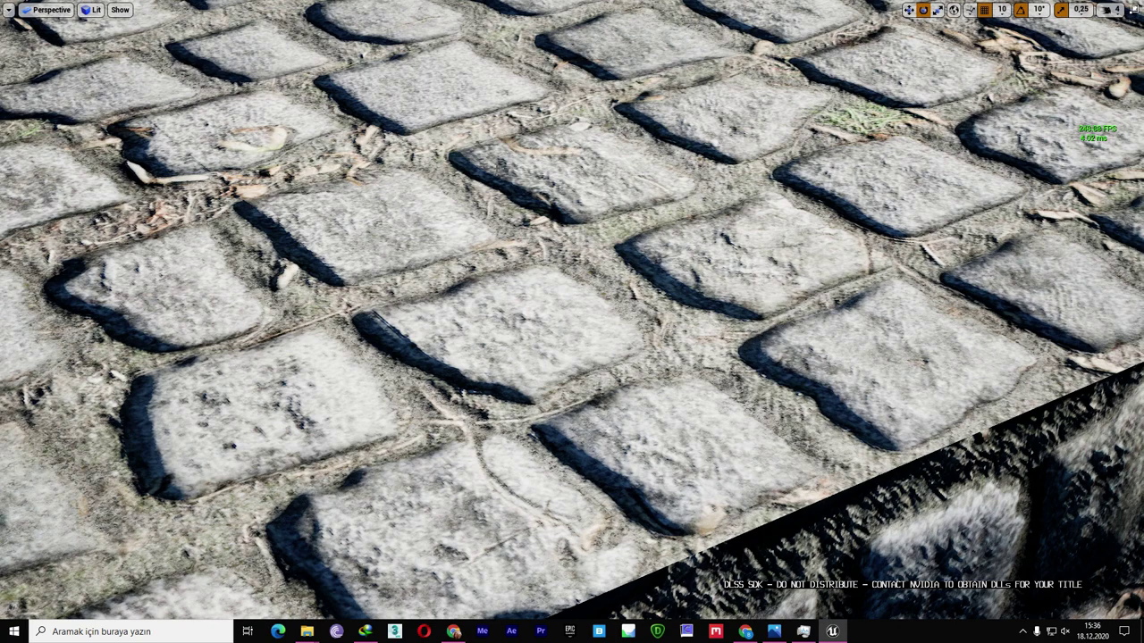
# Step: Recheck GPU usage, reapply a DLSS mode, and fly into a close-up of the walnut-plank wall
pyautogui.moveTo(673, 203); pyautogui.dragTo(679, 206, button='right')
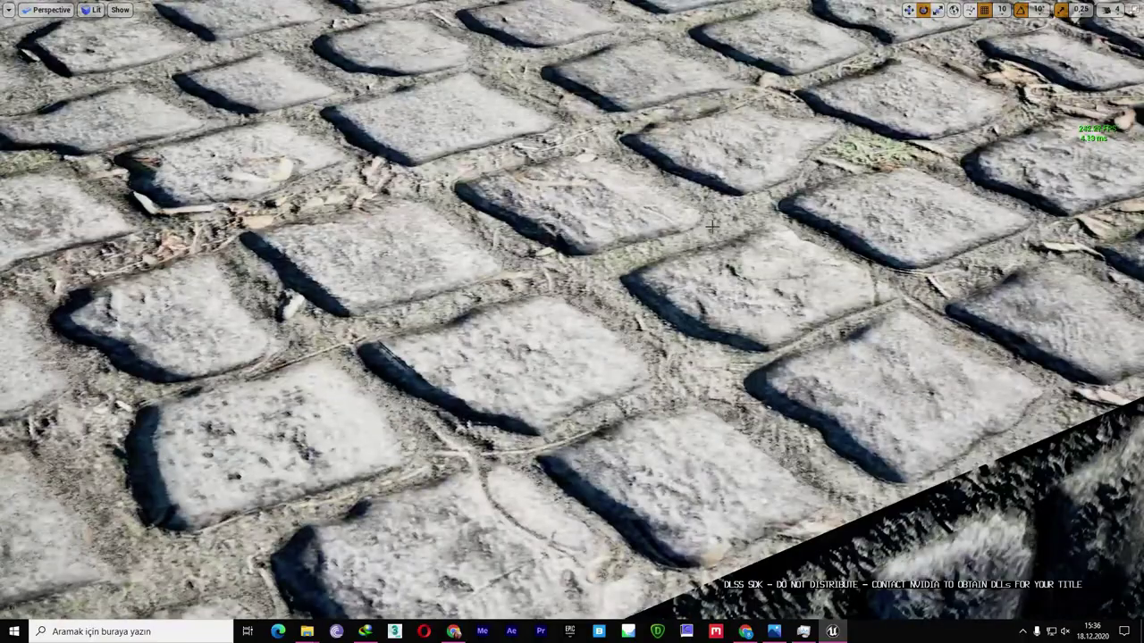
pyautogui.click(802, 632)
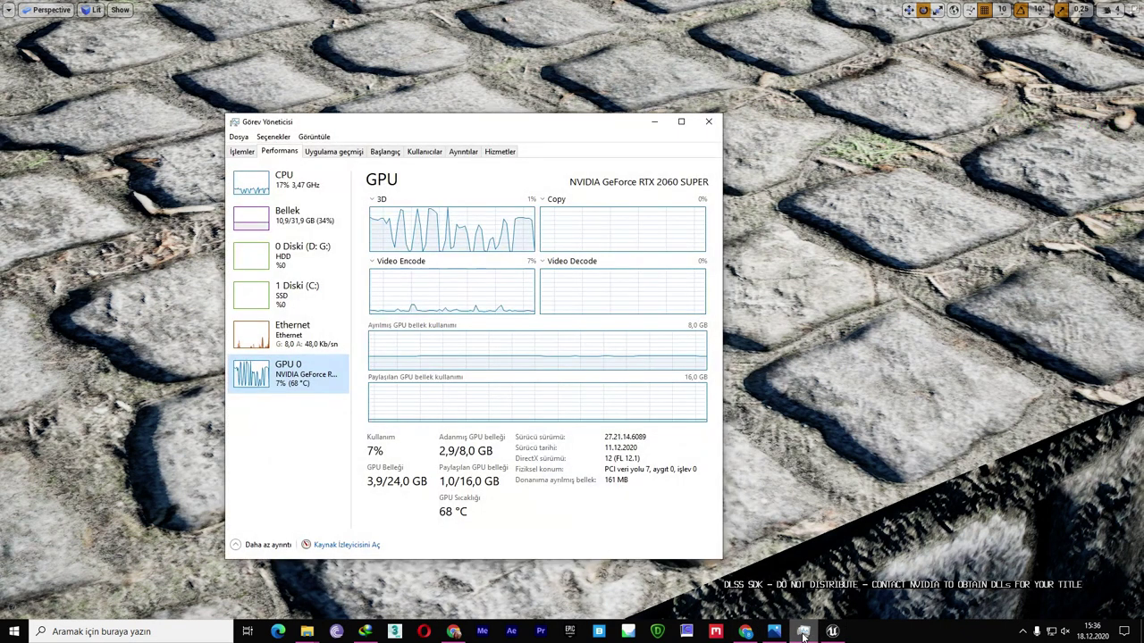
pyautogui.click(803, 631)
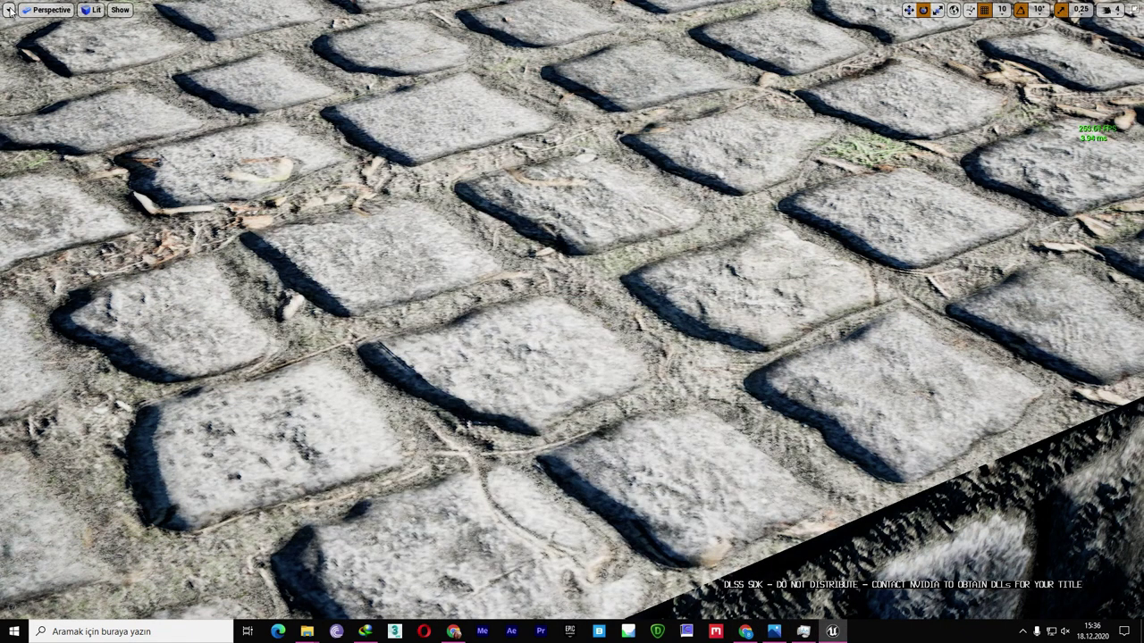
pyautogui.click(9, 10)
pyautogui.moveTo(105, 150)
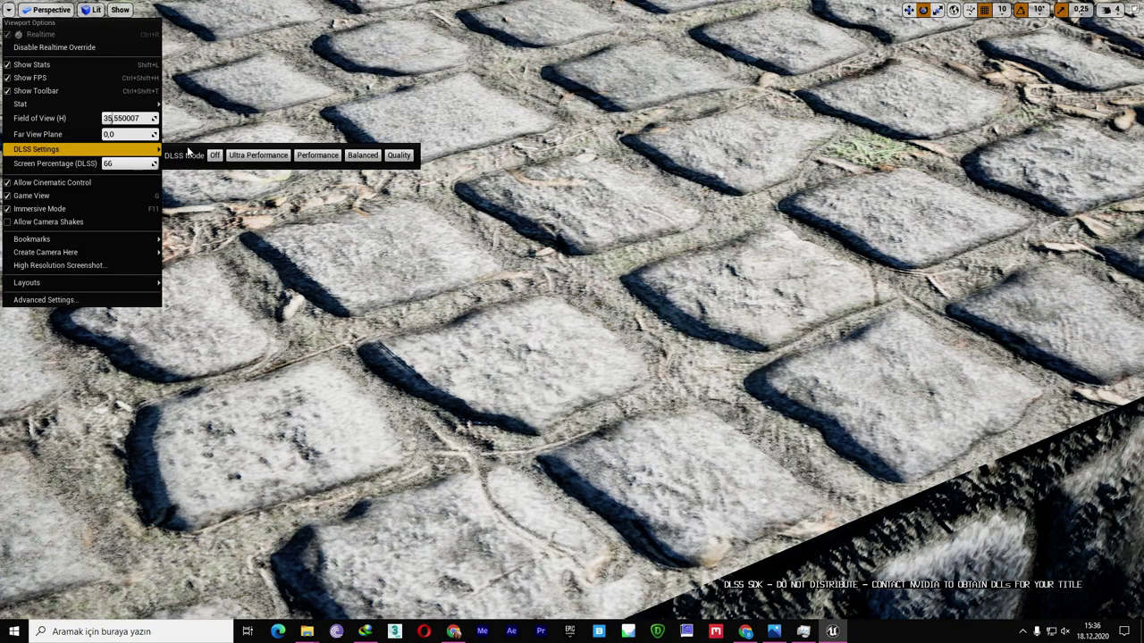
pyautogui.click(345, 155)
pyautogui.moveTo(348, 206); pyautogui.dragTo(357, 232, button='right')
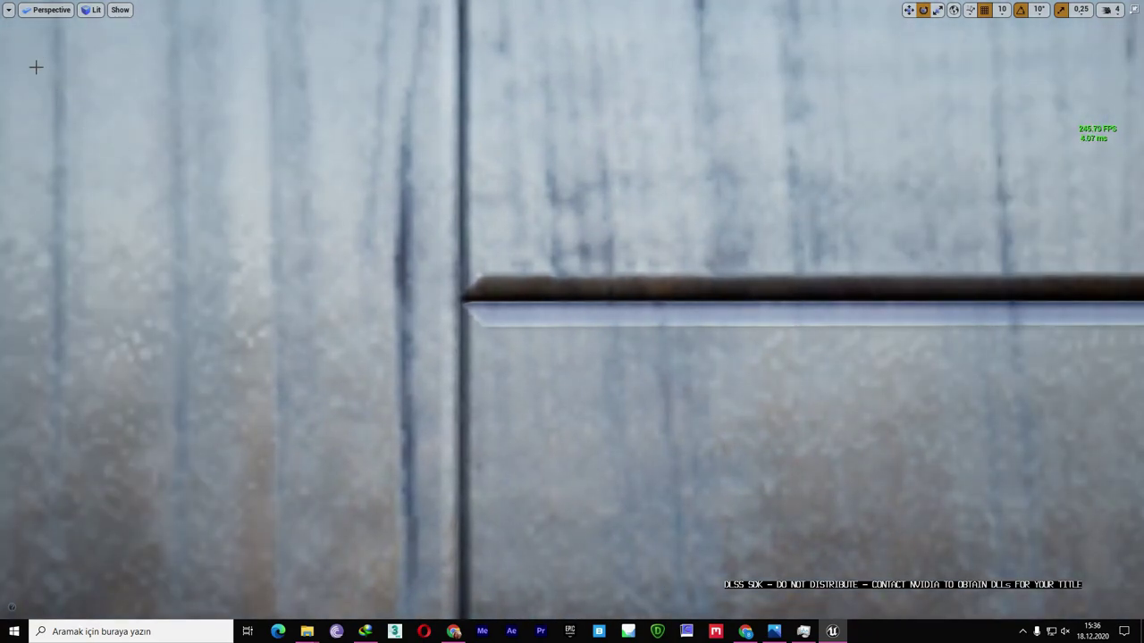
# Step: Turn DLSS off on the wall close-up, then switch it back to Quality
pyautogui.click(8, 10)
pyautogui.moveTo(54, 149)
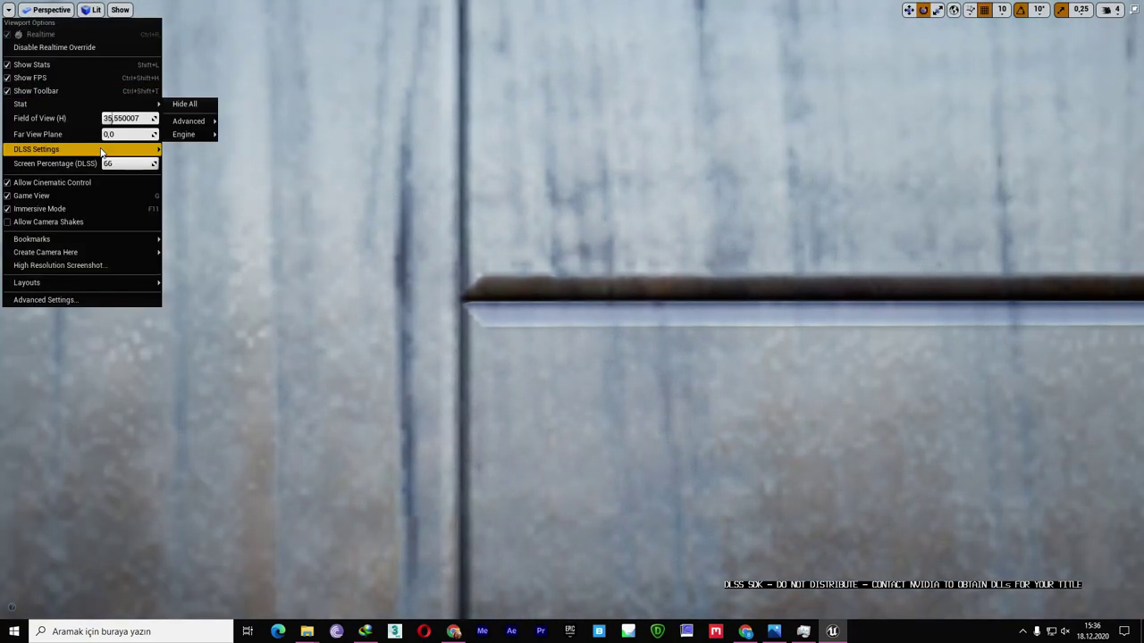
pyautogui.click(215, 156)
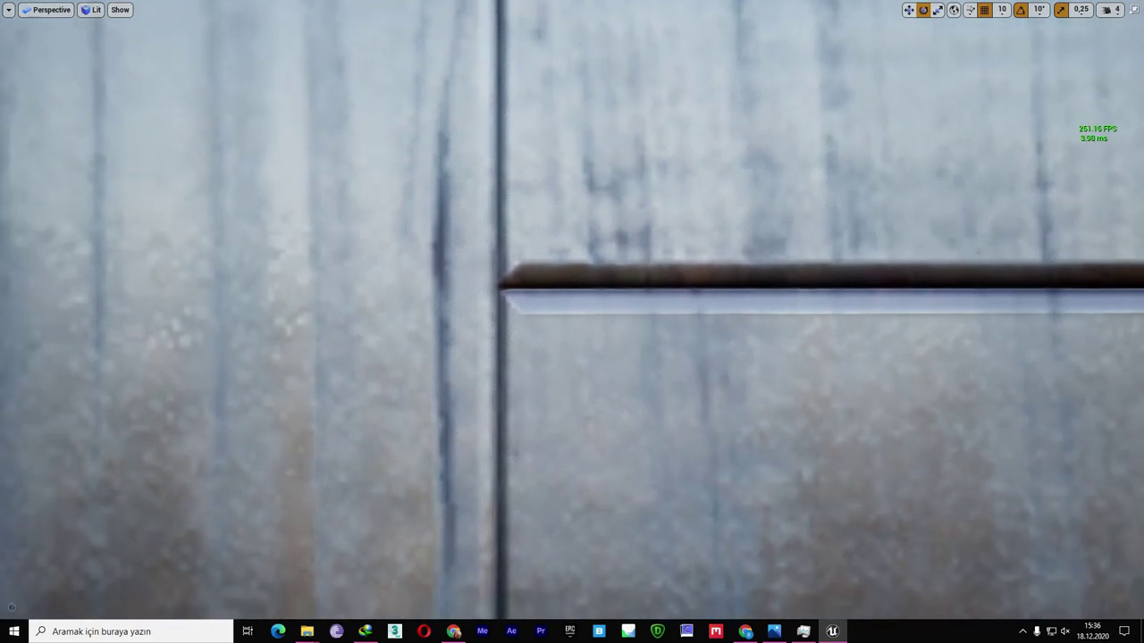
pyautogui.click(8, 10)
pyautogui.moveTo(53, 149)
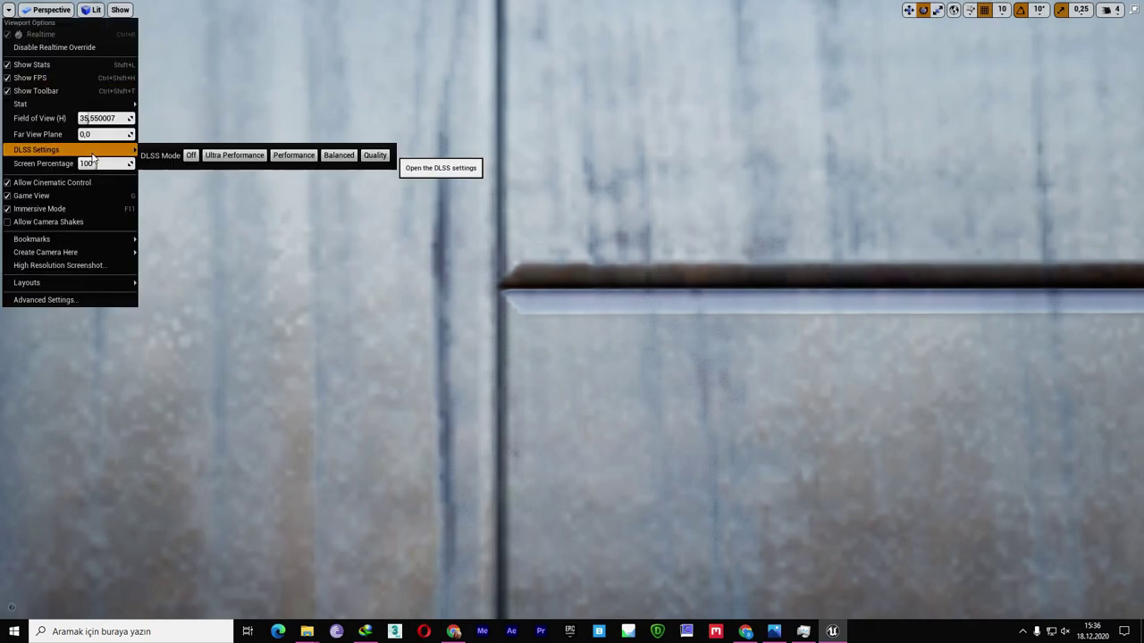
pyautogui.click(375, 155)
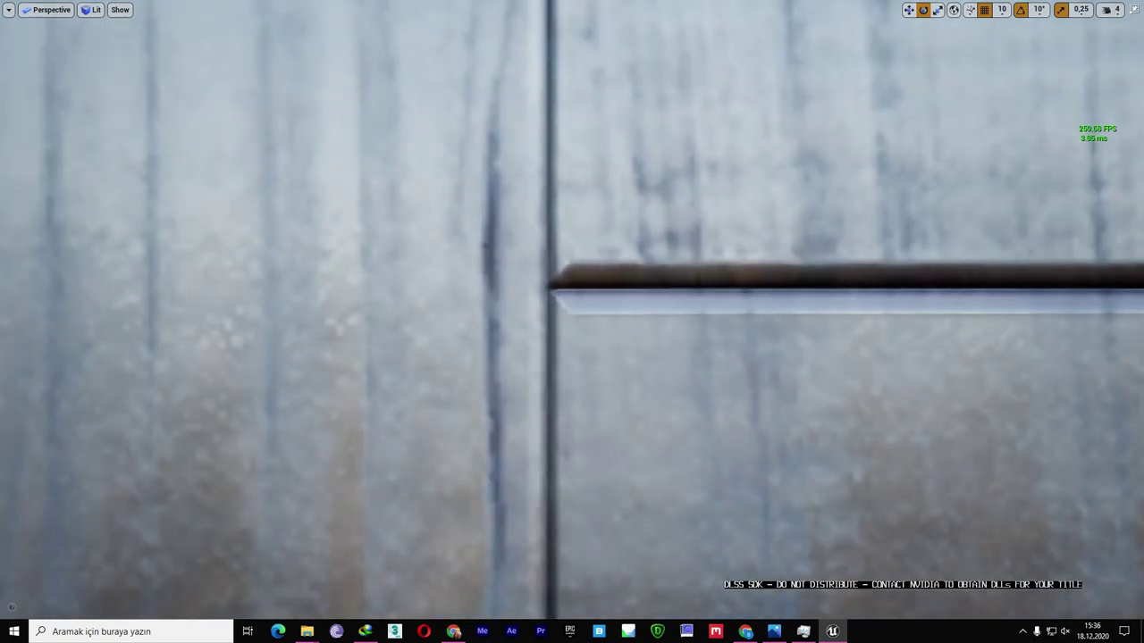
# Step: Try further DLSS modes such as Balanced while shifting the camera across the wall panel
pyautogui.click(9, 11)
pyautogui.moveTo(54, 149)
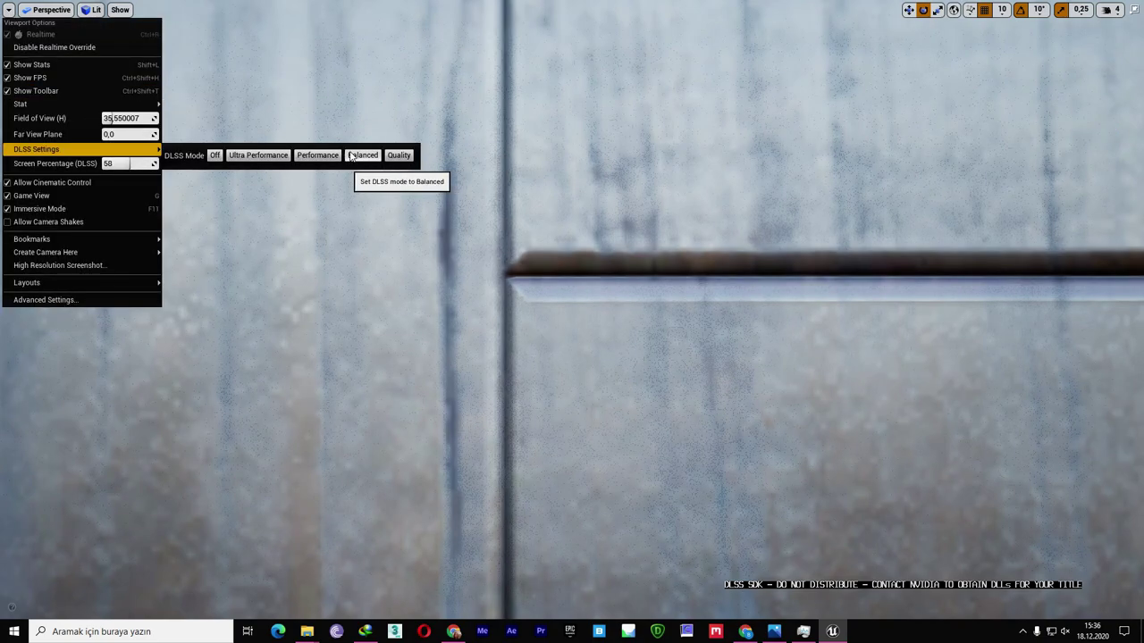
pyautogui.moveTo(360, 128); pyautogui.dragTo(330, 130)
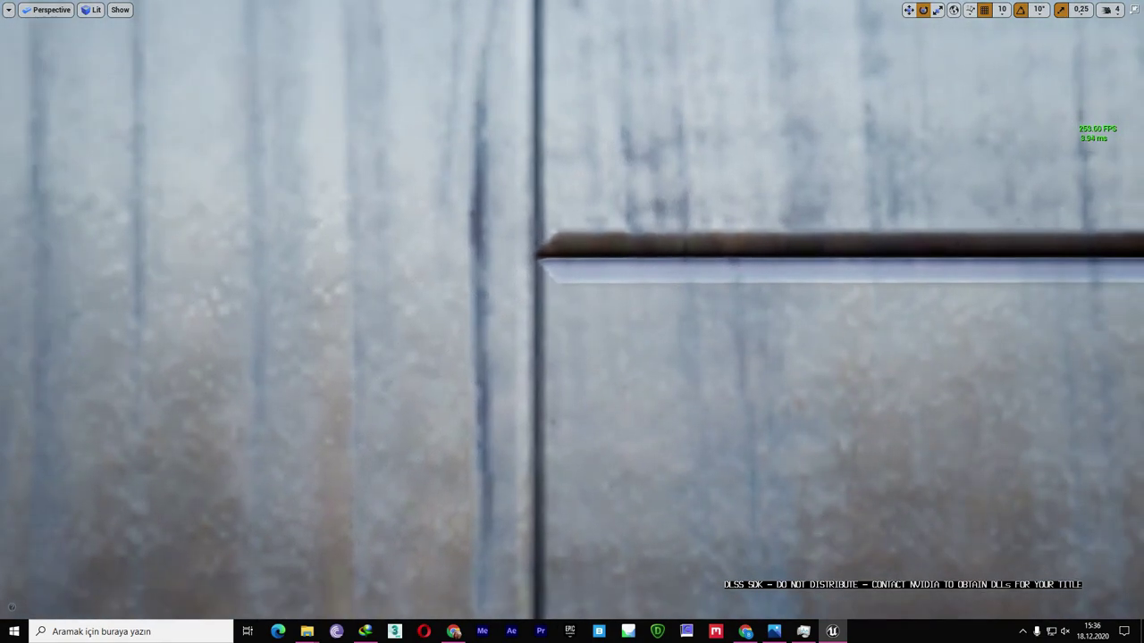
pyautogui.click(9, 11)
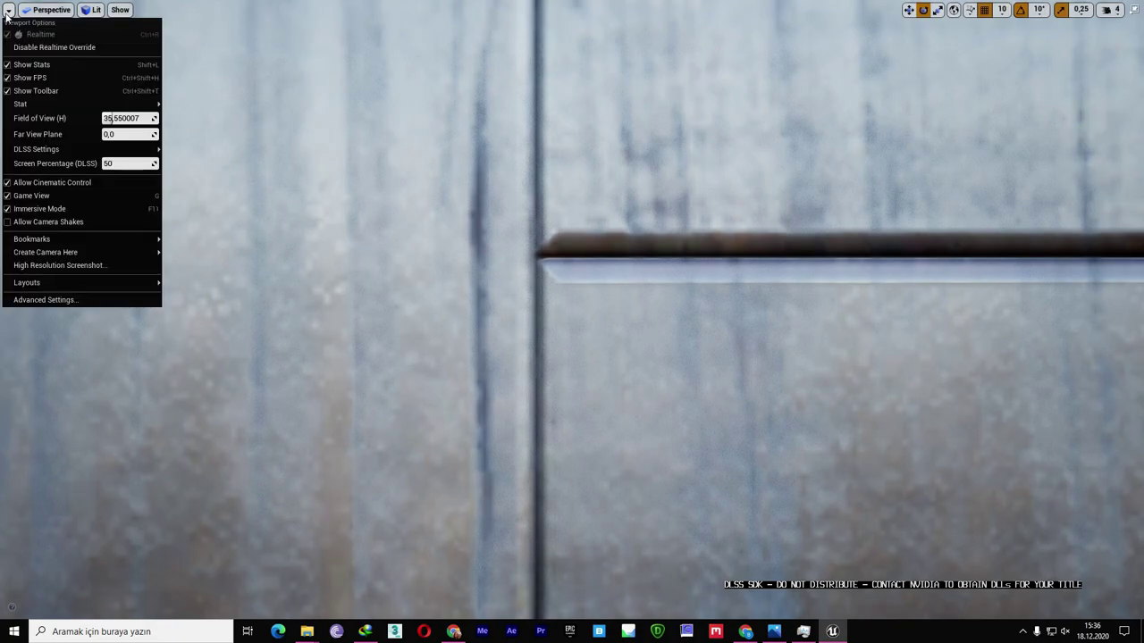
pyautogui.moveTo(54, 149)
pyautogui.moveTo(341, 119); pyautogui.dragTo(357, 121)
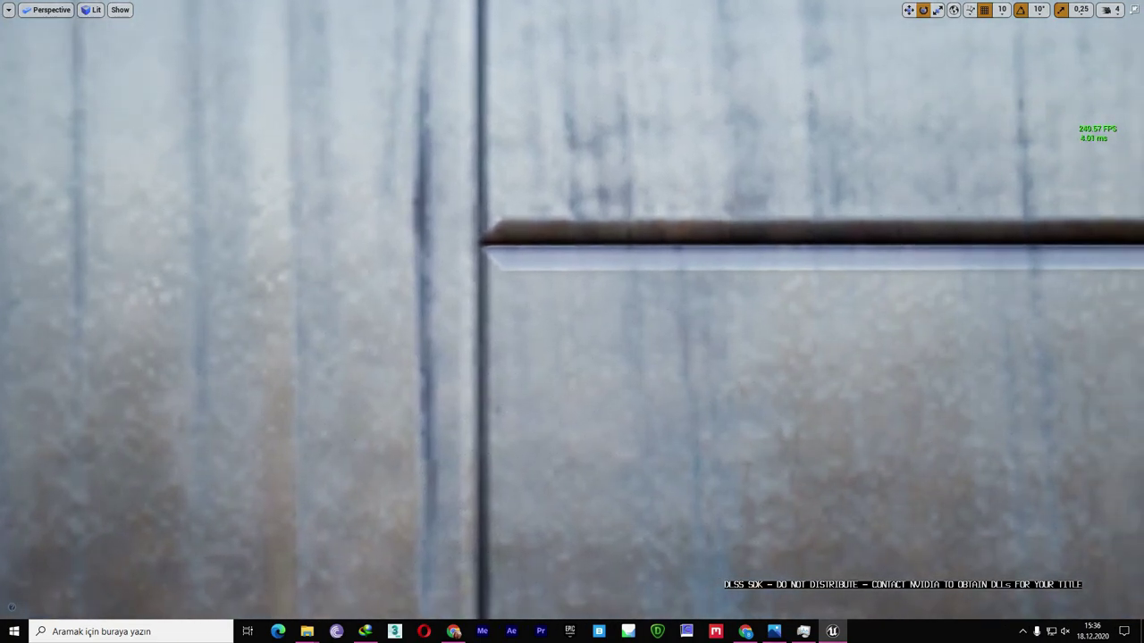
# Step: Set DLSS to Quality, then Off, and pull the camera back from the wall
pyautogui.click(9, 9)
pyautogui.moveTo(127, 148)
pyautogui.click(399, 155)
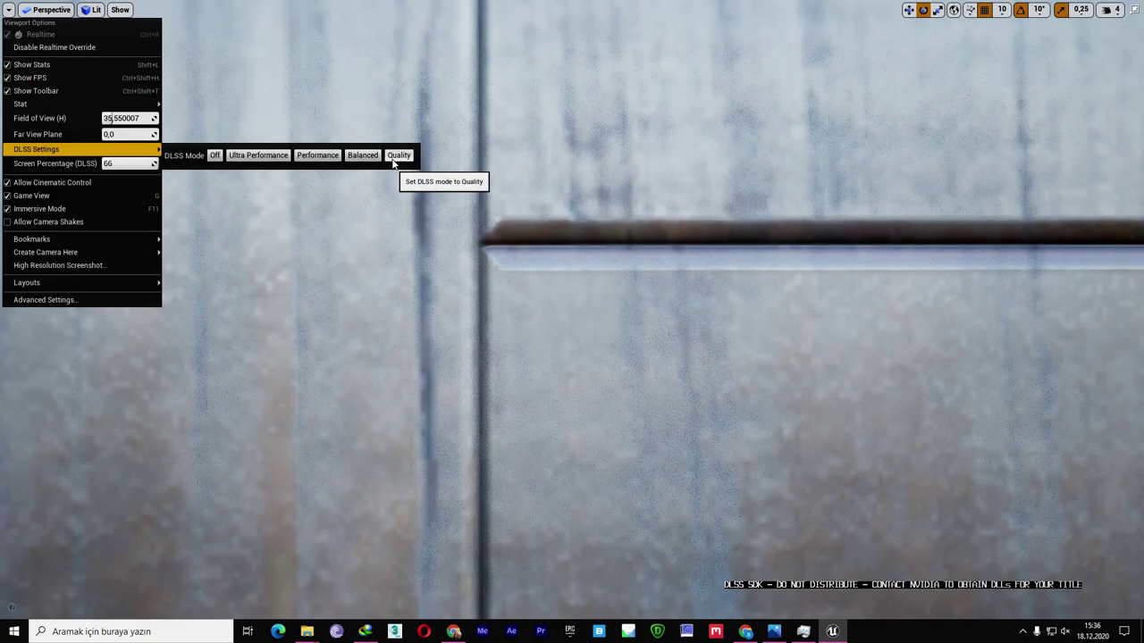
pyautogui.click(214, 156)
pyautogui.moveTo(293, 143); pyautogui.dragTo(377, 110)
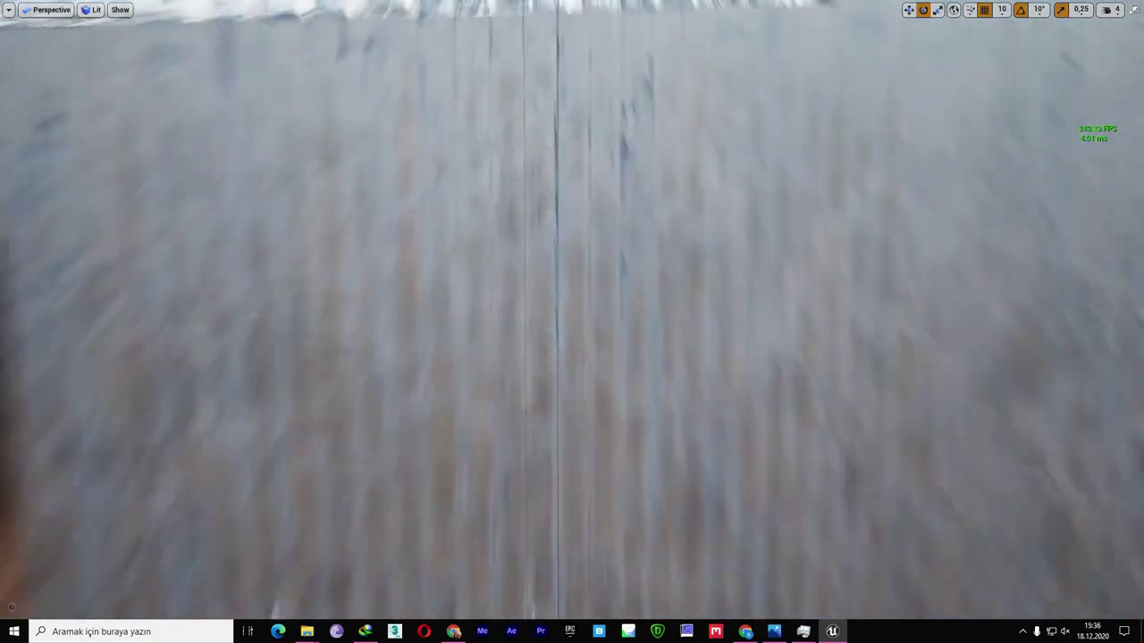